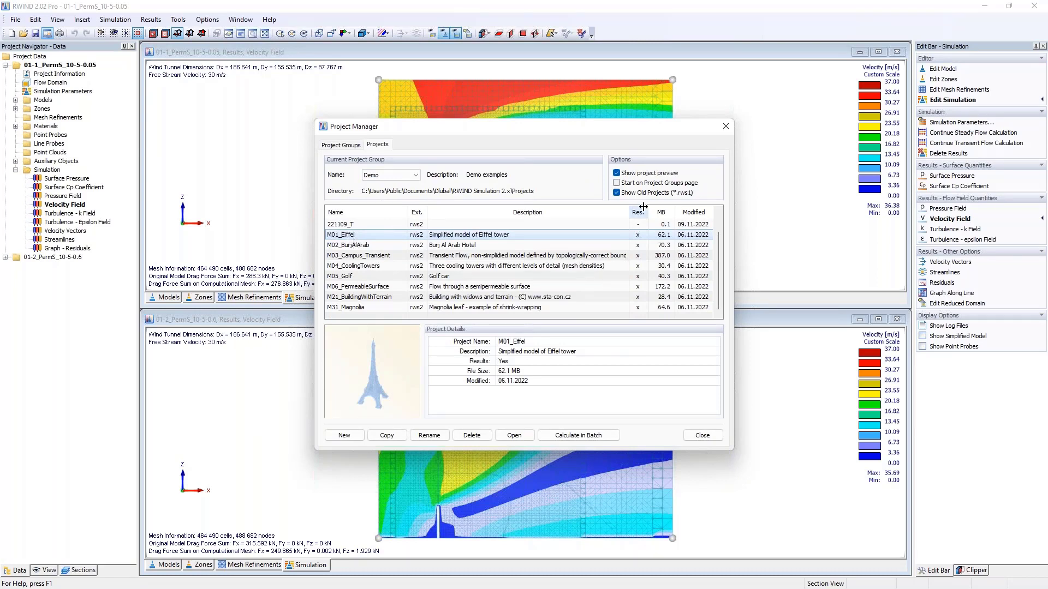
Step: Preview the project details of M06_PermeableSurface in the Project Manager and close it
left_click(467, 286)
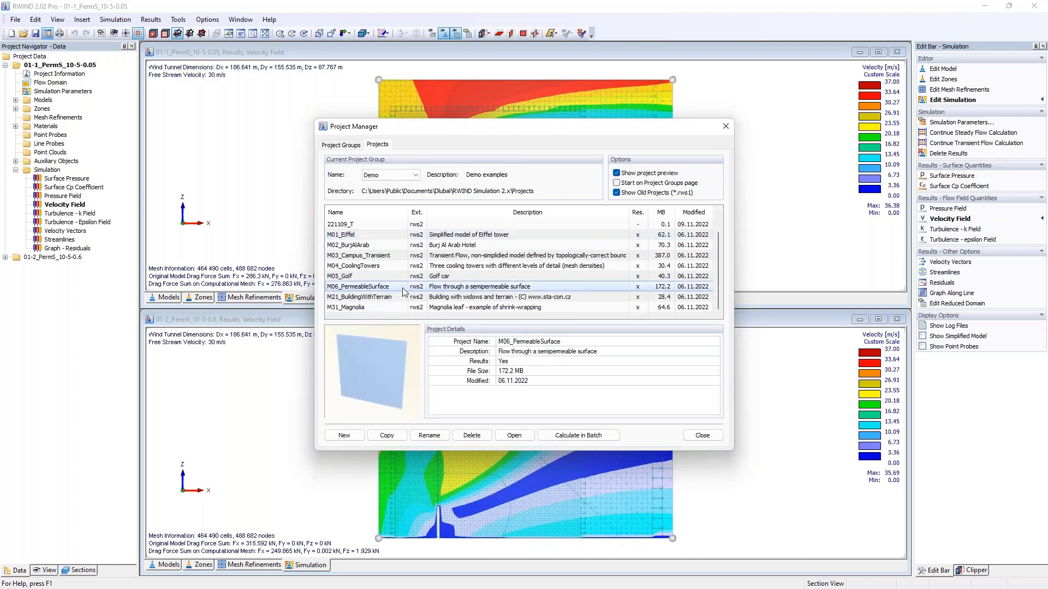
left_click(726, 126)
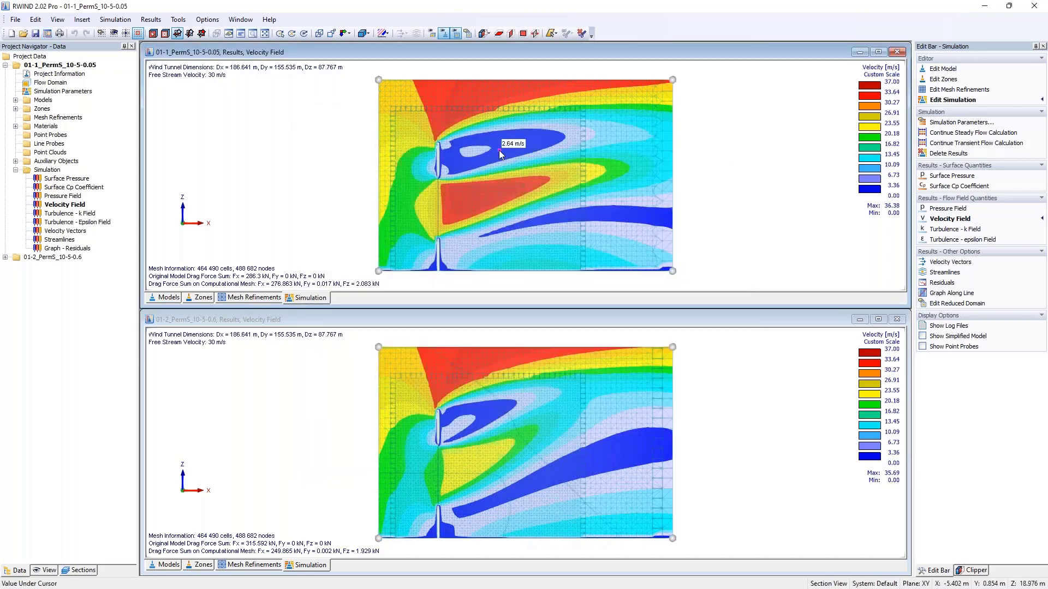
Step: Compare the velocity fields of both PermS projects in tilted 3D views with their bare wall models
middle_click_drag(498, 150, 755, 163, "ctrl")
left_click(168, 568)
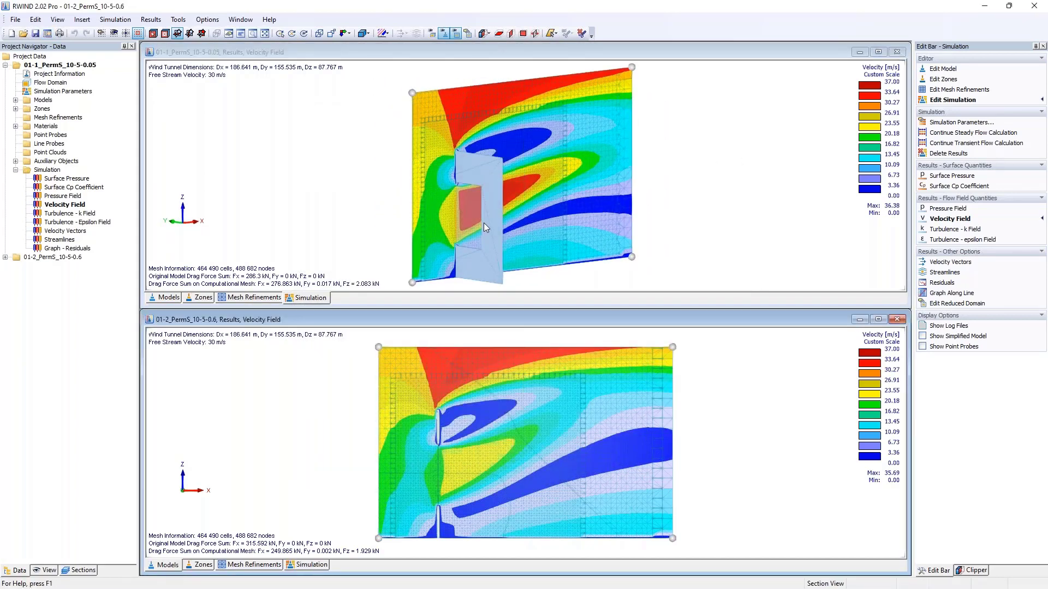
middle_click_drag(491, 414, 620, 403, "ctrl")
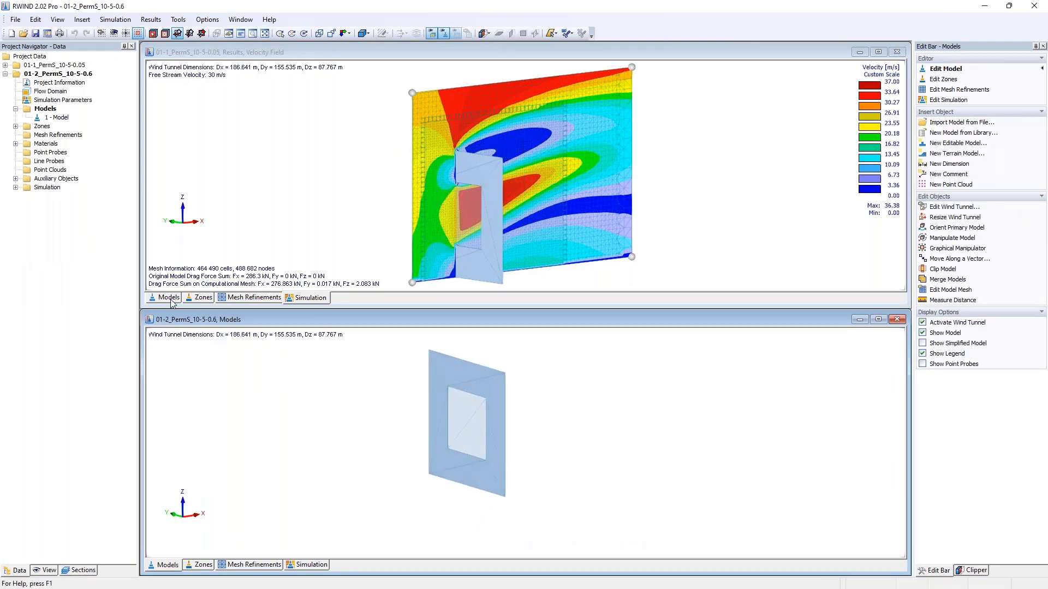
left_click(473, 174)
left_click(474, 169)
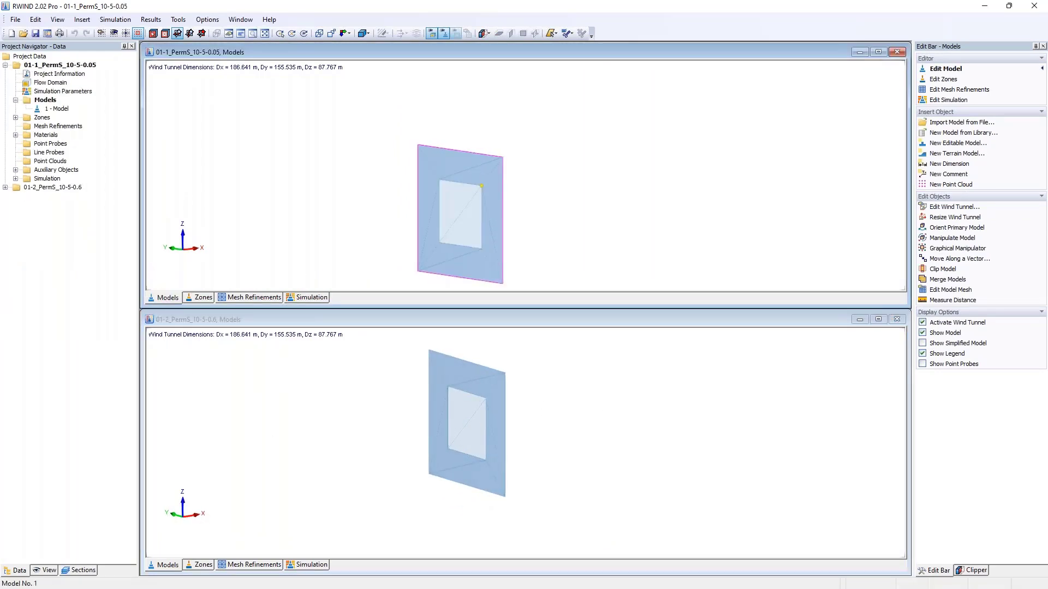
left_click(308, 565)
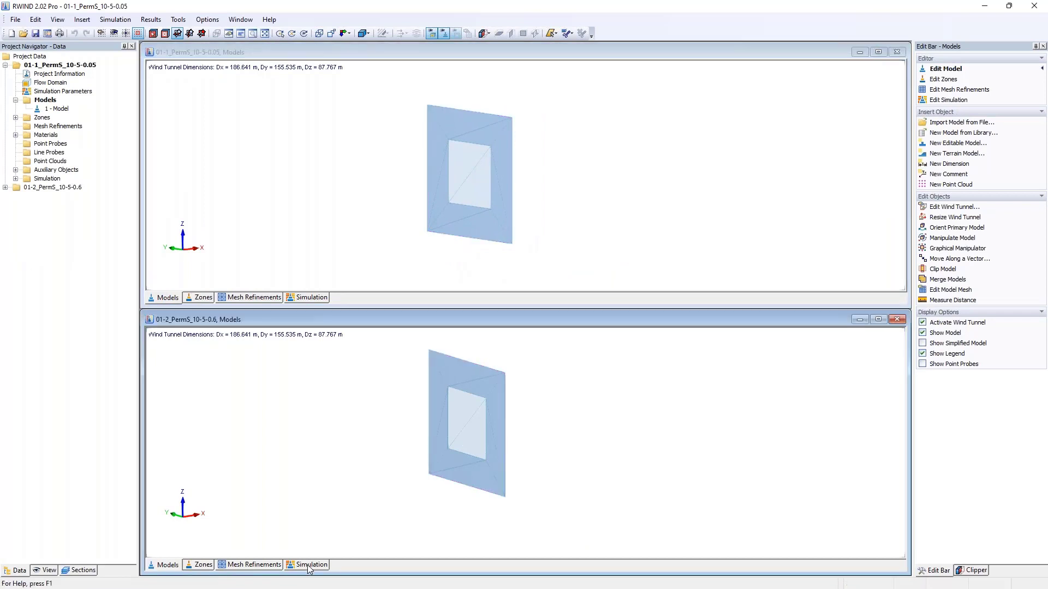
left_click(423, 145)
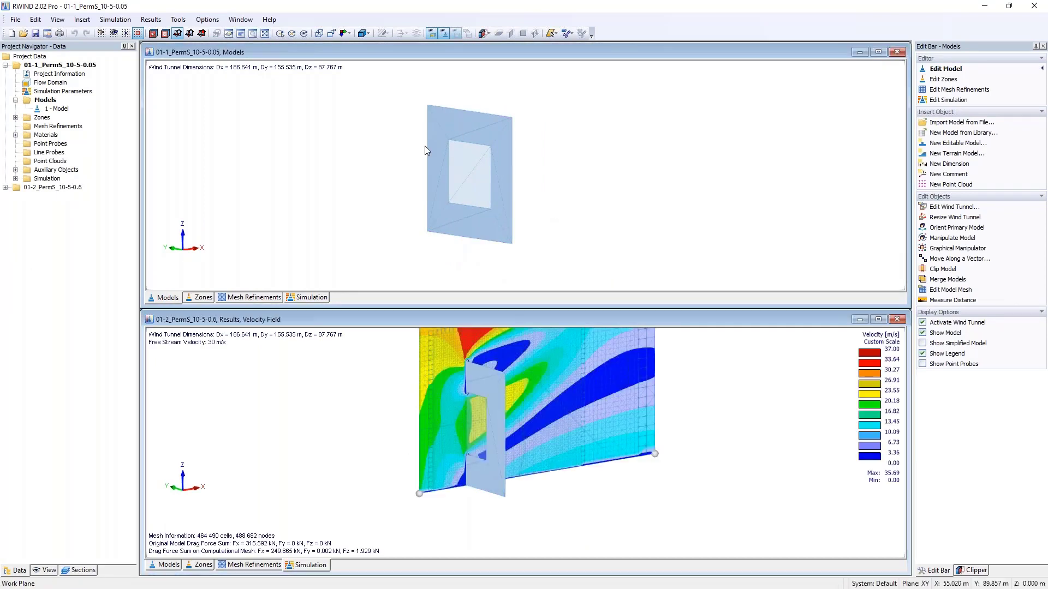
Step: Display the zones of 01-2_PermS_10-5-0.6 and open the material definition of its Permeable zone
left_click(200, 565)
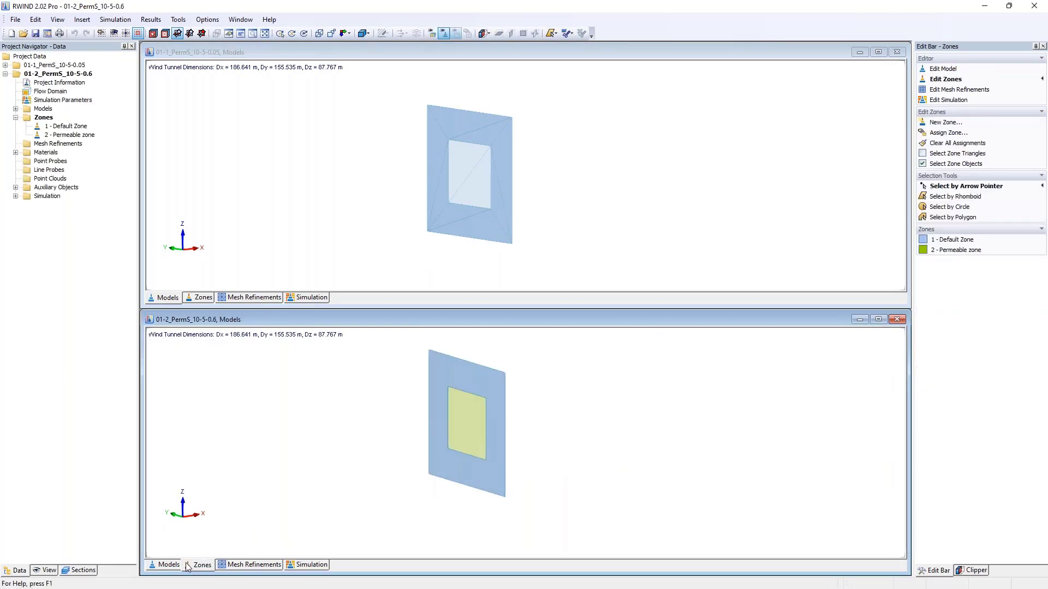
middle_click_drag(487, 428, 487, 445)
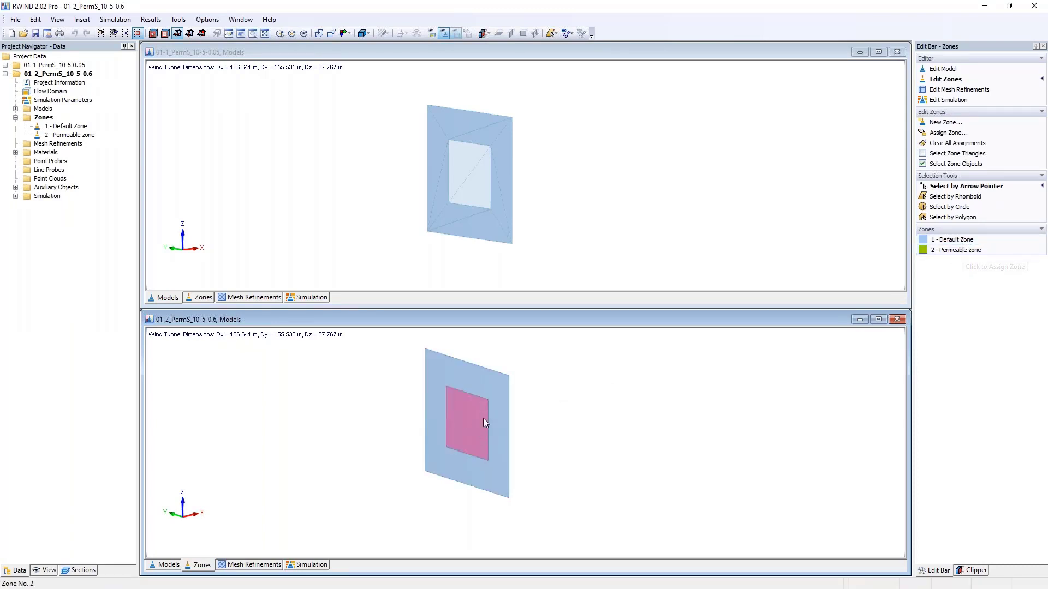
double_click(70, 134)
left_click_drag(456, 169, 273, 129)
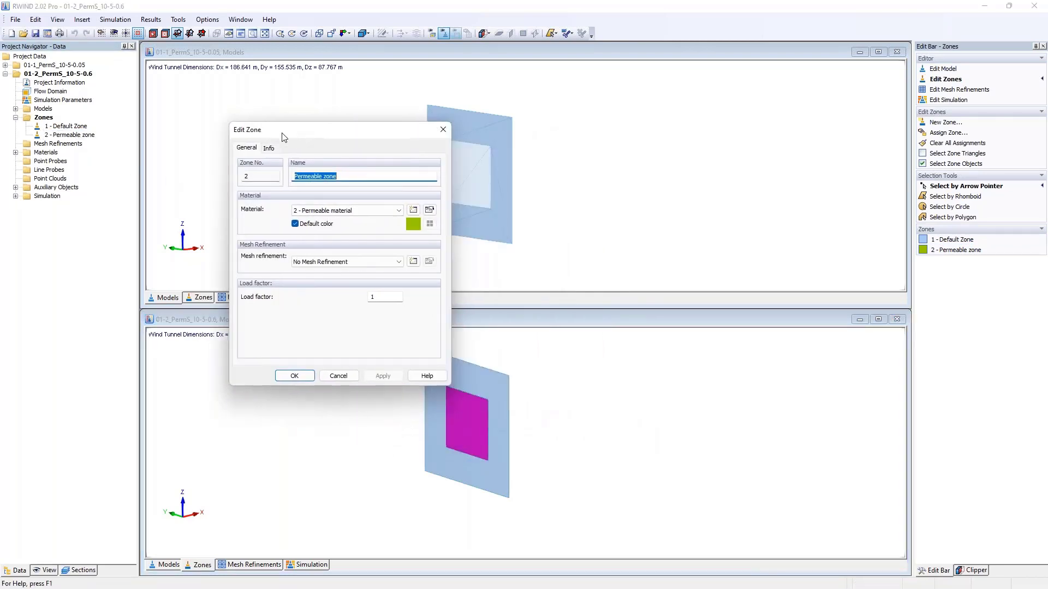
left_click(430, 209)
left_click_drag(380, 146, 608, 152)
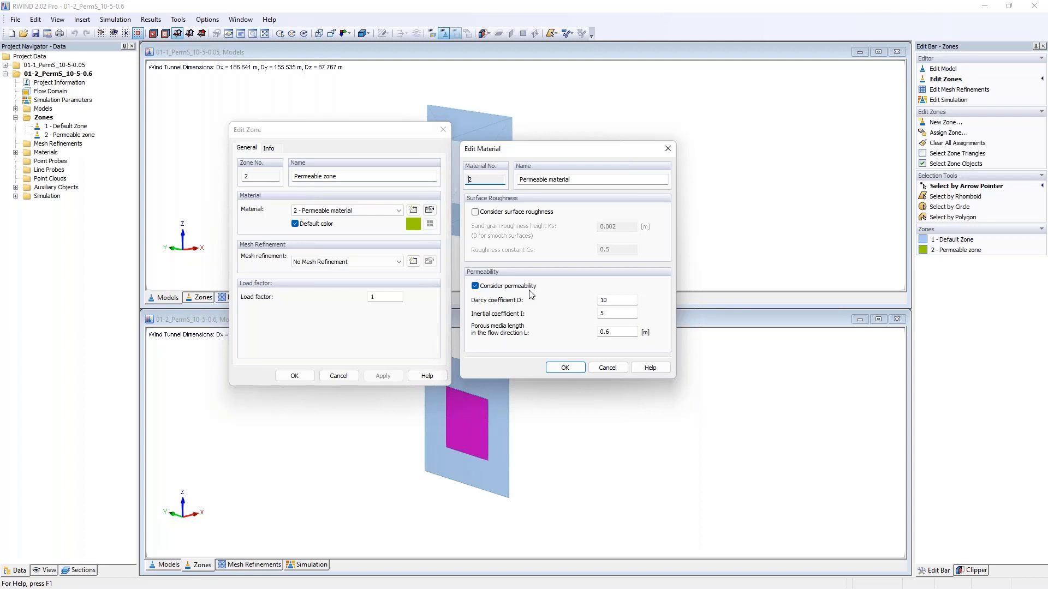
Step: Review the permeable material's Darcy coefficient, inertial coefficient and porous media length, and close the material and zone dialogs
left_click(621, 300)
left_click(597, 316)
left_click(610, 314)
key("Tab")
key("Return")
key("Return")
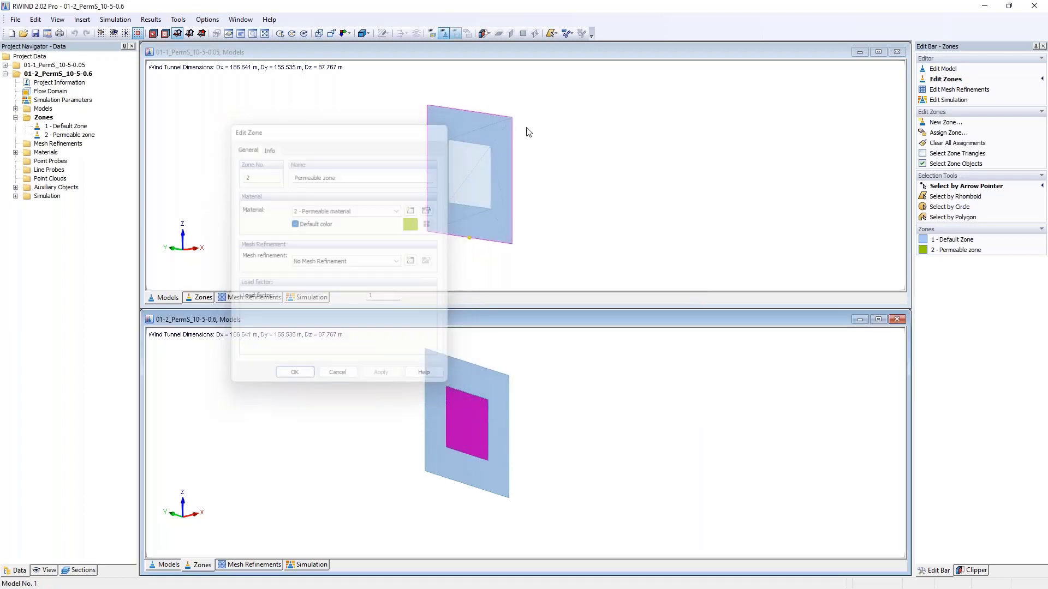
Step: Review the permeability parameters of the Permeable zone's material in 01-1_PermS_10-5-0.05 without changing them
left_click(482, 129)
left_click(16, 118)
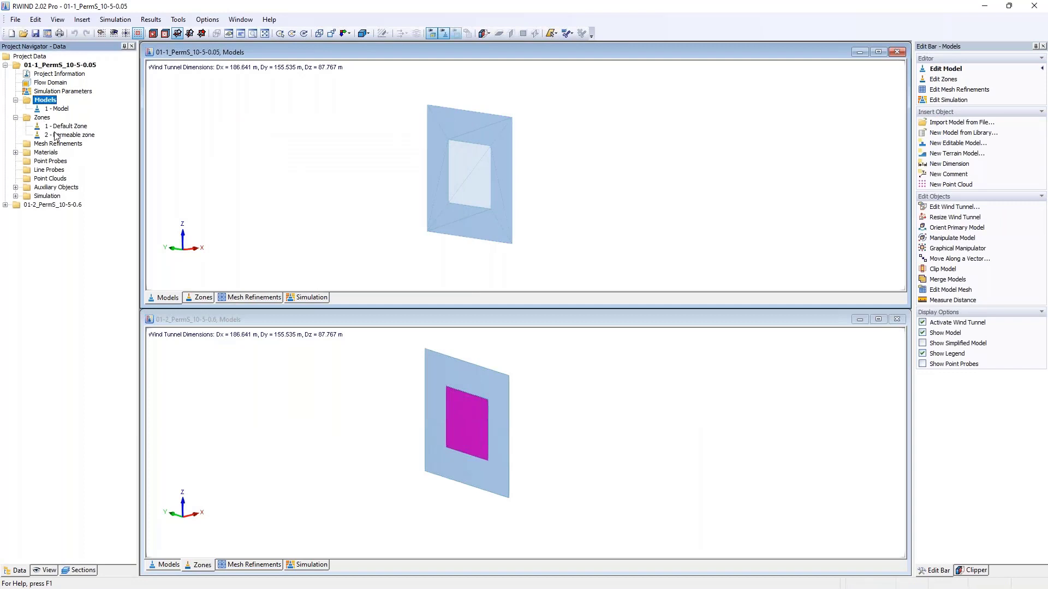
double_click(57, 135)
left_click(613, 250)
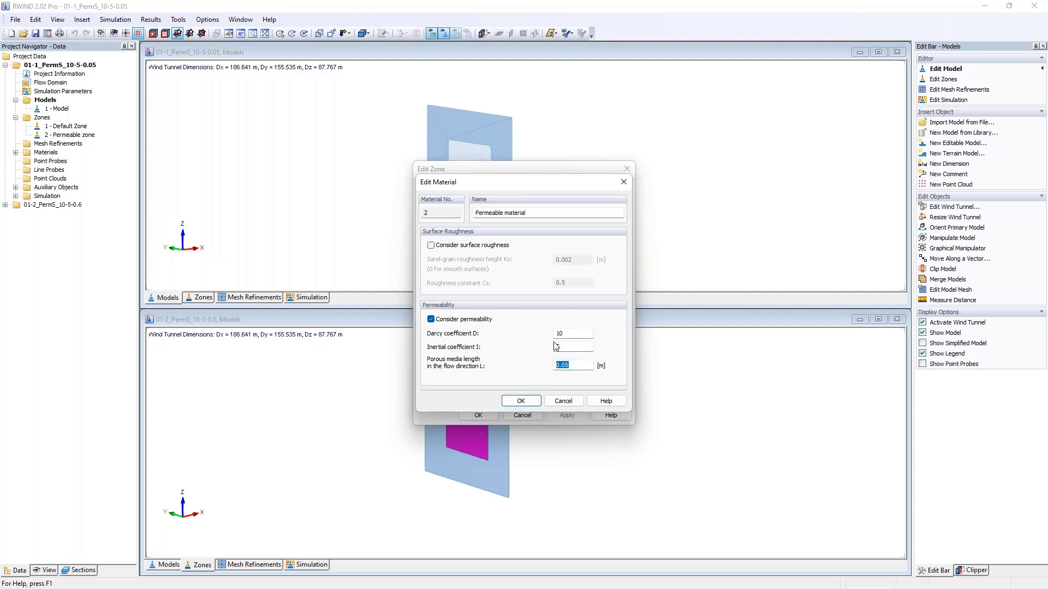
left_click(624, 182)
left_click(626, 168)
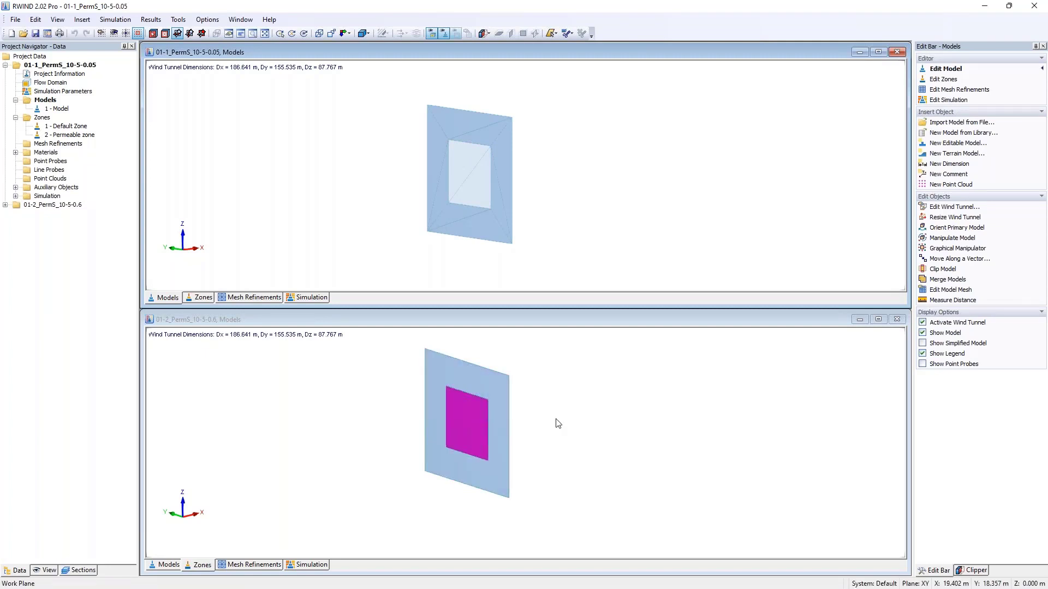
Step: Show the velocity field results of 01-2_PermS_10-5-0.6 and set the view to the Y-direction
left_click(307, 565)
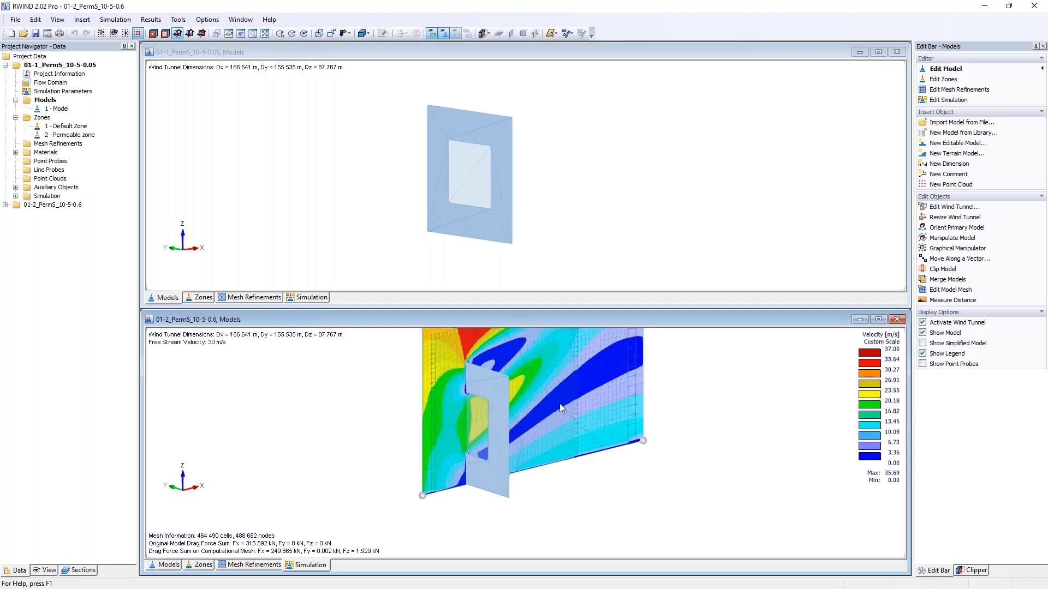
middle_click_drag(593, 390, 543, 389)
left_click(348, 33)
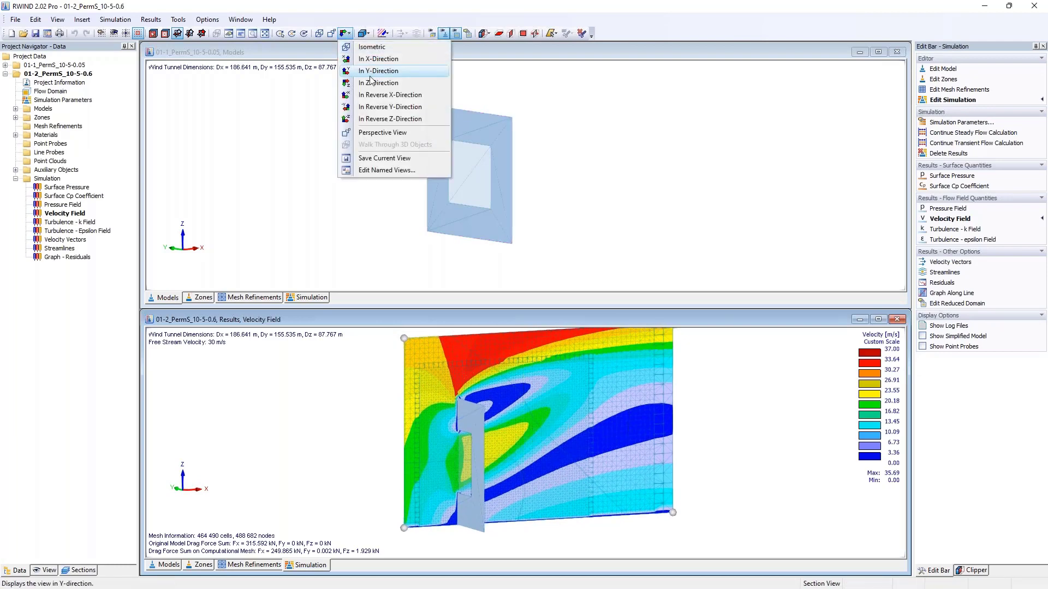
left_click(389, 107)
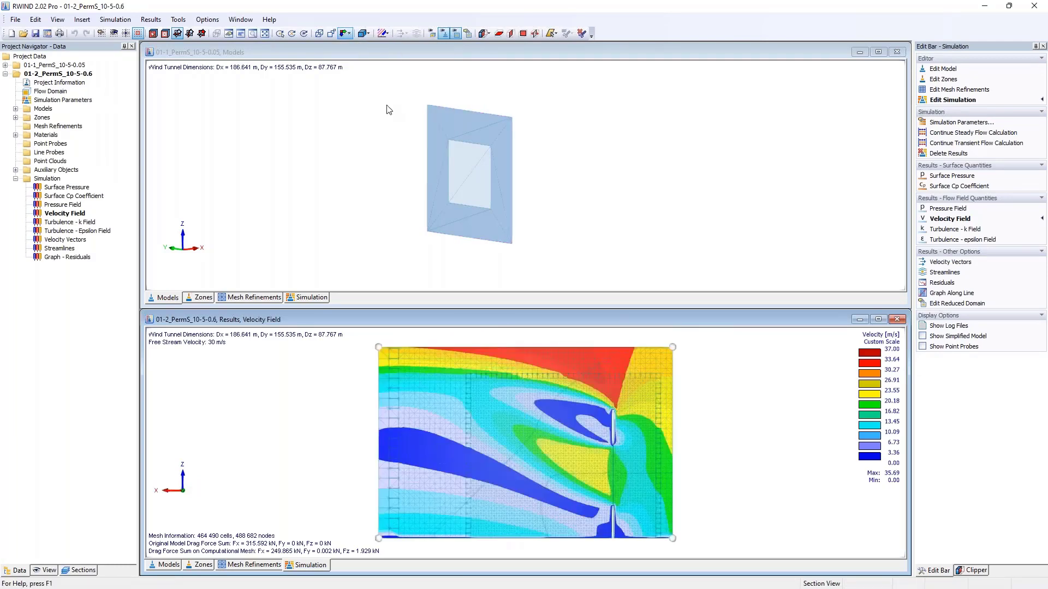
left_click(333, 33)
left_click(348, 33)
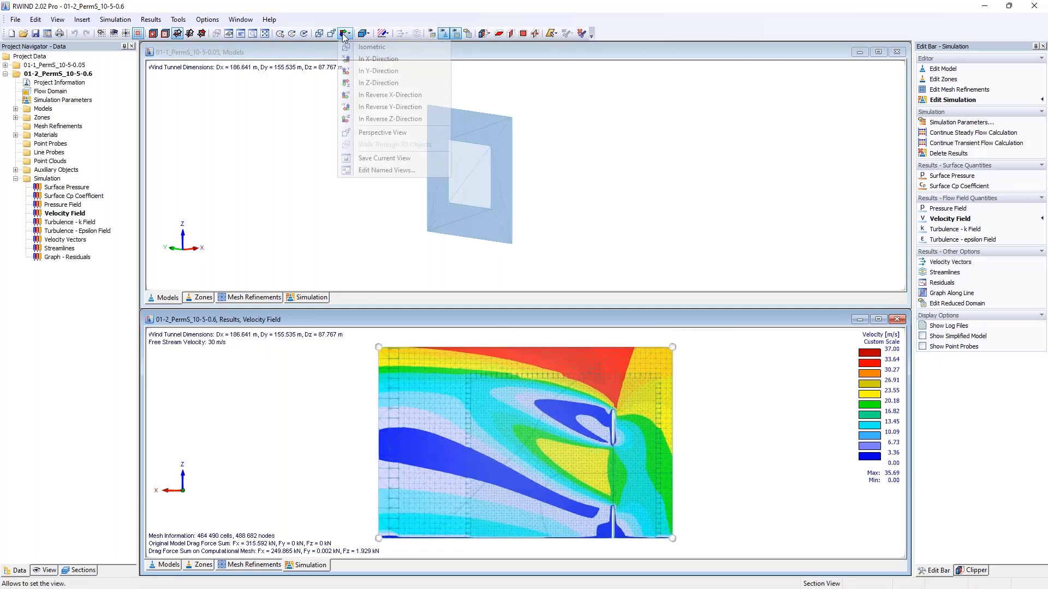
left_click(391, 64)
left_click(391, 65)
Step: Set 01-1_PermS_10-5-0.05 to the Y-direction view and display its velocity field results for comparison
left_click(348, 34)
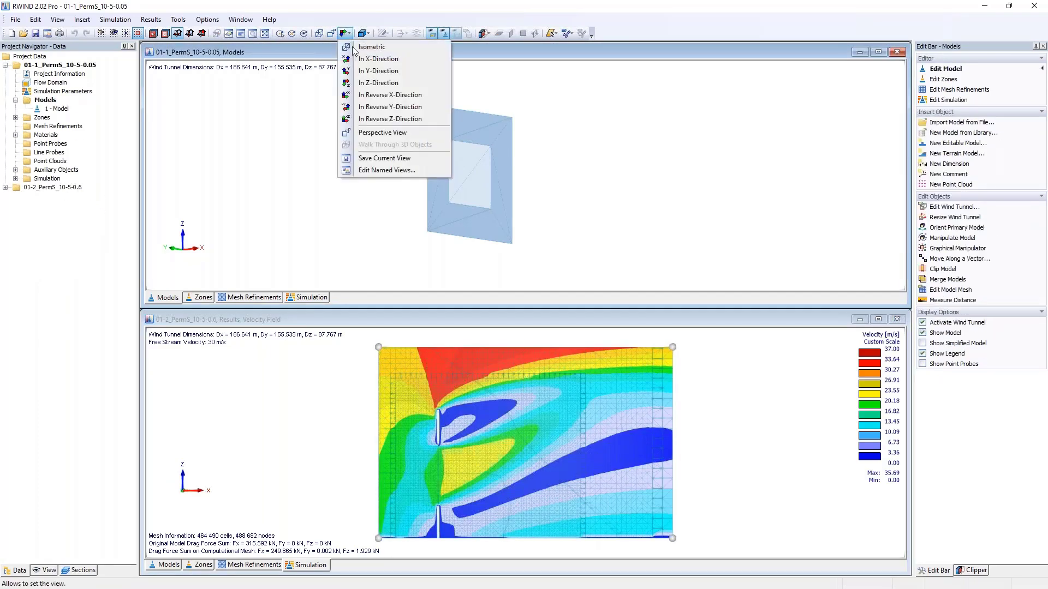
left_click(385, 70)
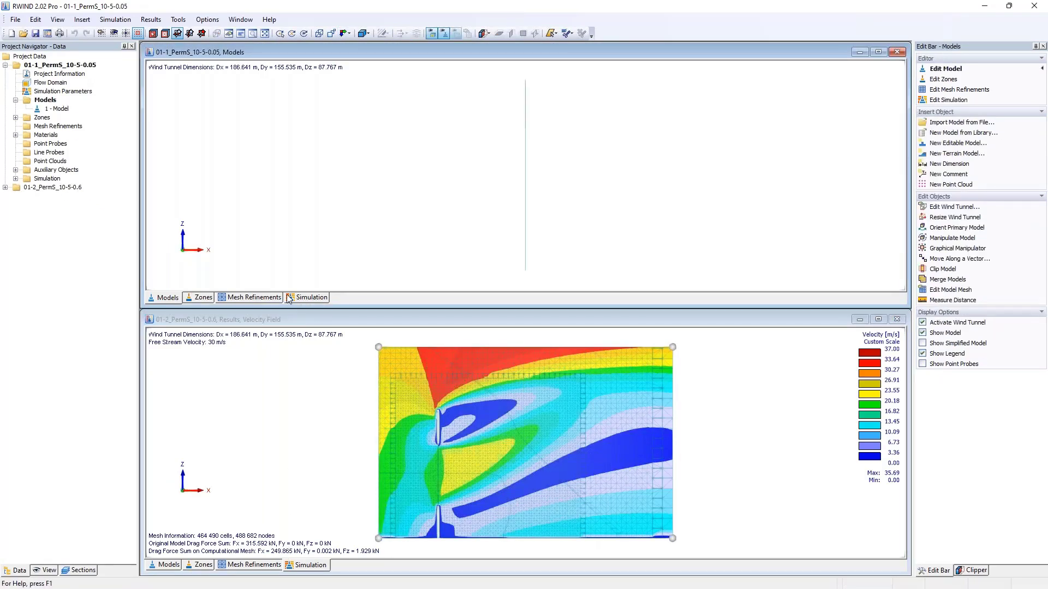
left_click(307, 297)
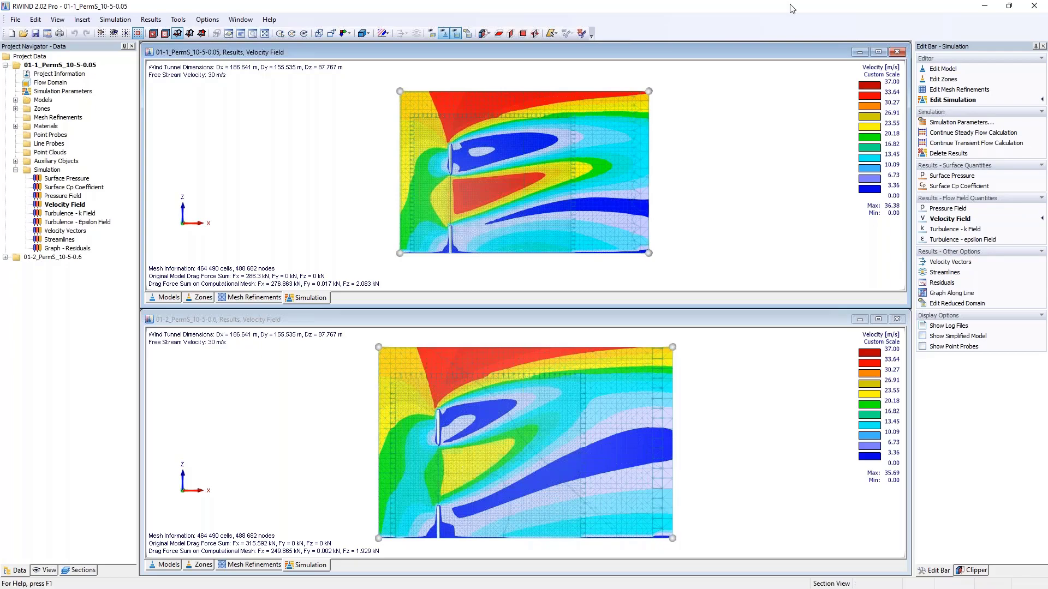
Step: Switch to the webinar presentation and advance past the Permeable surfaces slide
key("alt+Tab")
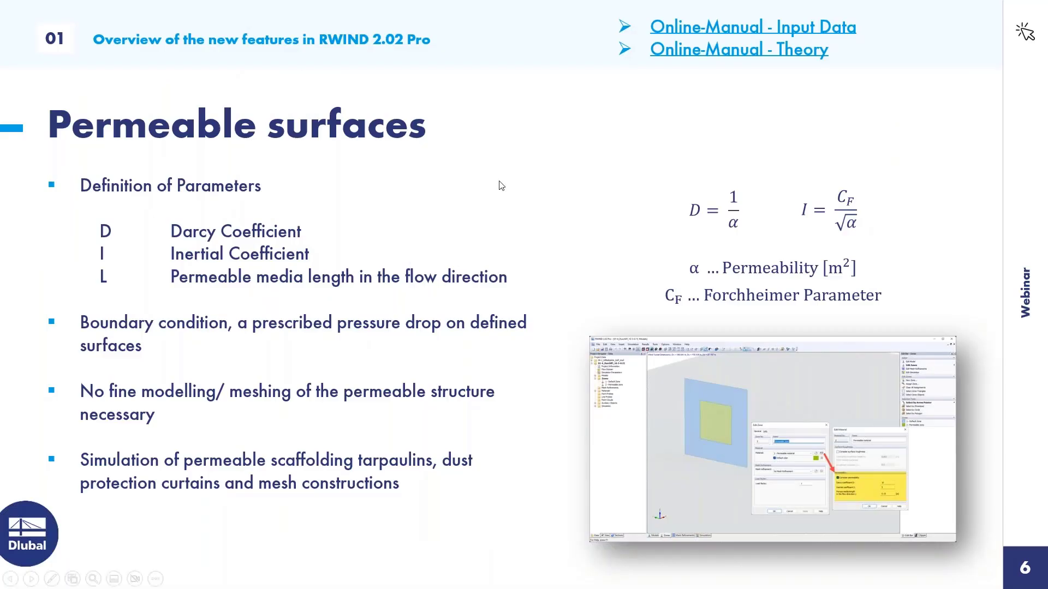
key("Right")
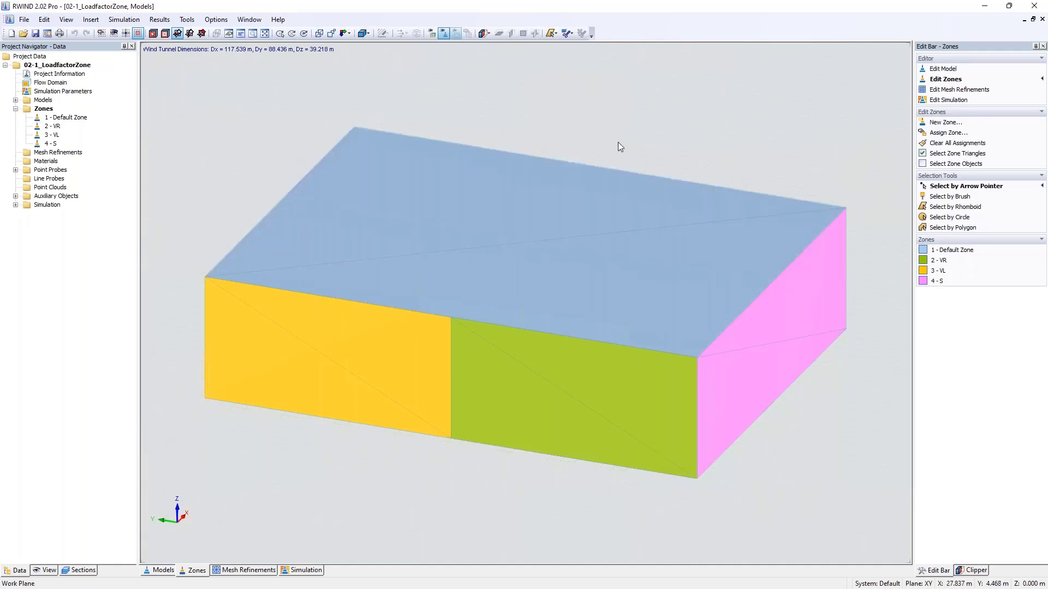
Step: Examine the zones of the 02-1_LoadfactorZone building and check the load factor of zone 2 - VR
scroll(621, 146, "down", 3)
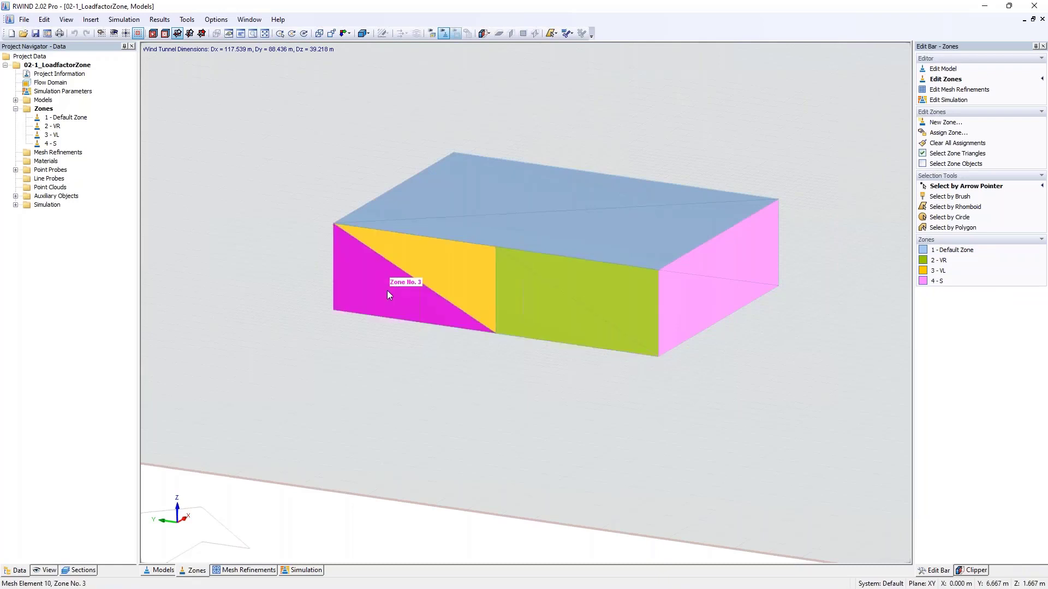
middle_click_drag(714, 282, 604, 264)
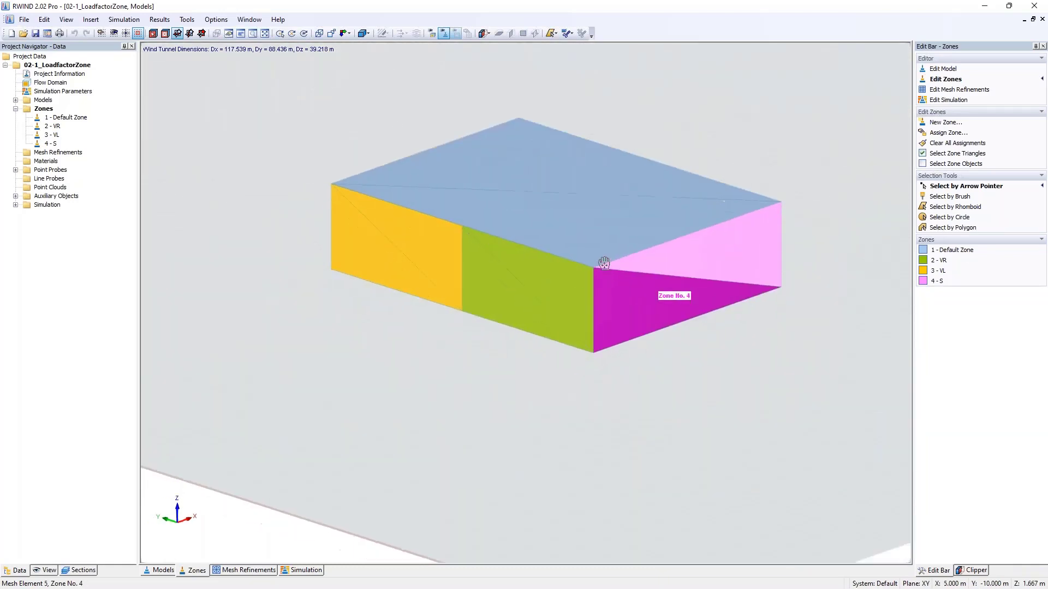
double_click(55, 128)
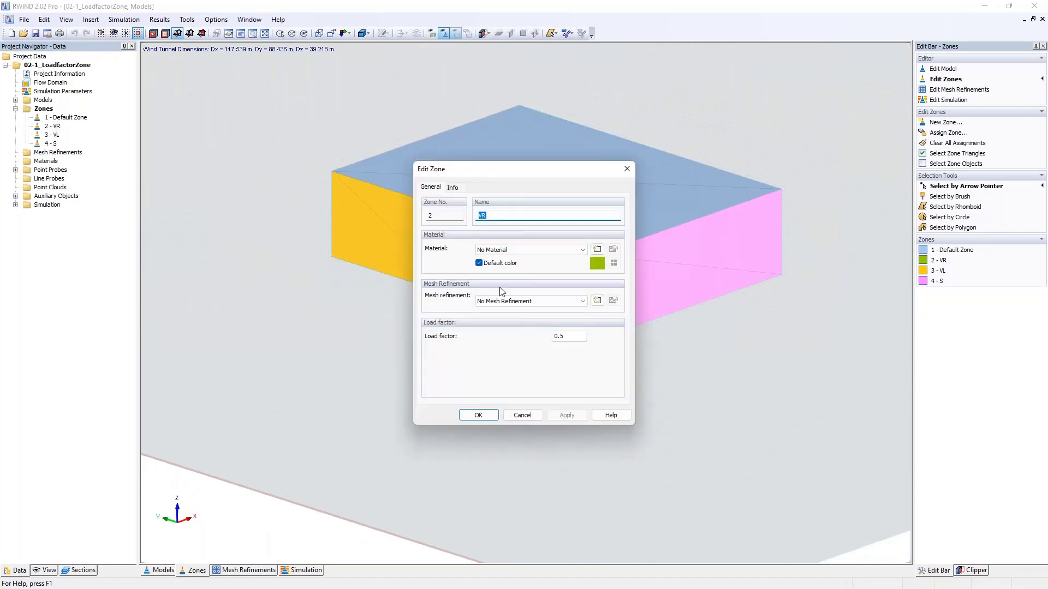
left_click_drag(480, 172, 678, 184)
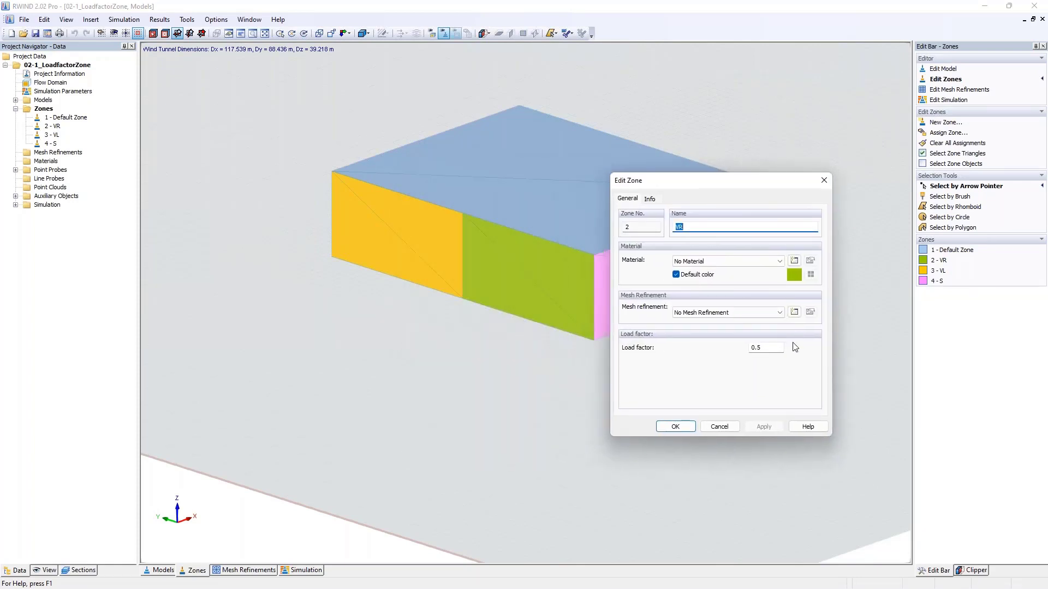
double_click(752, 349)
left_click(753, 348)
left_click_drag(778, 350, 728, 344)
left_click(675, 426)
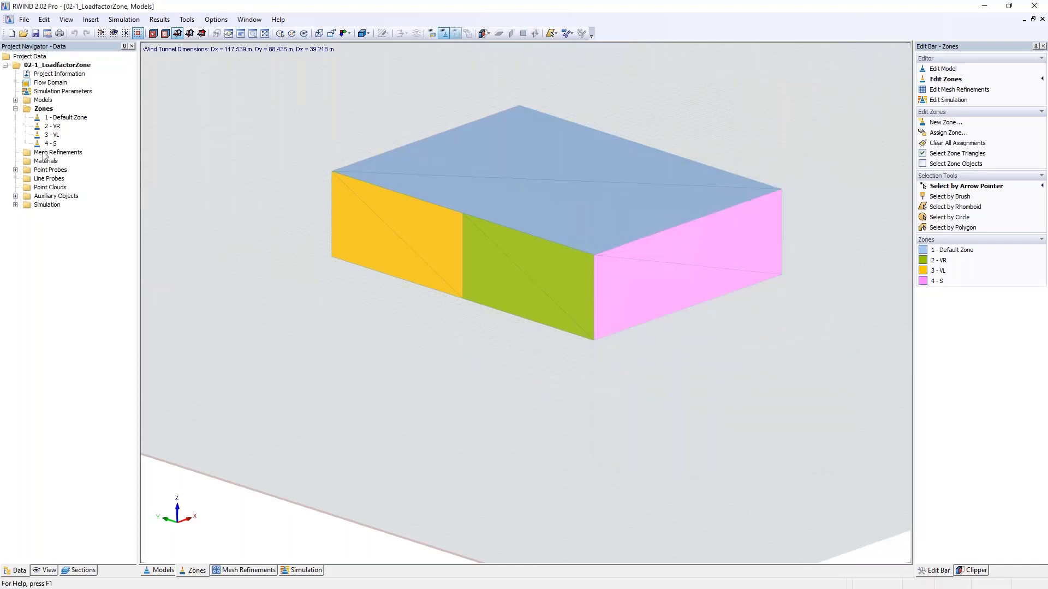
Step: Check the load factors of zones 3 - VL and 4 - S without changing them
double_click(334, 251)
left_click_drag(582, 337, 482, 337)
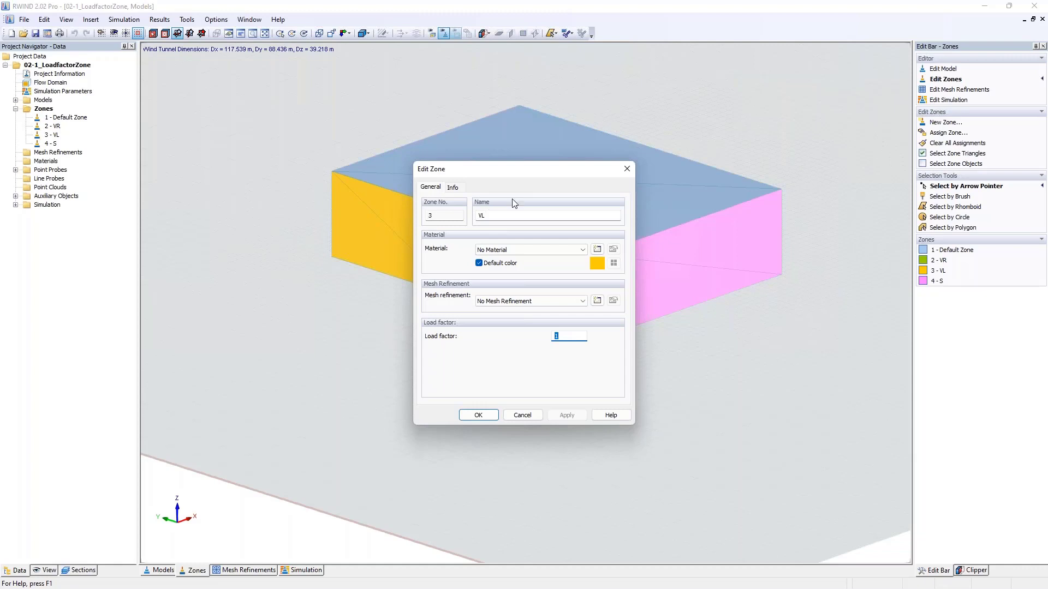
left_click(625, 168)
double_click(50, 144)
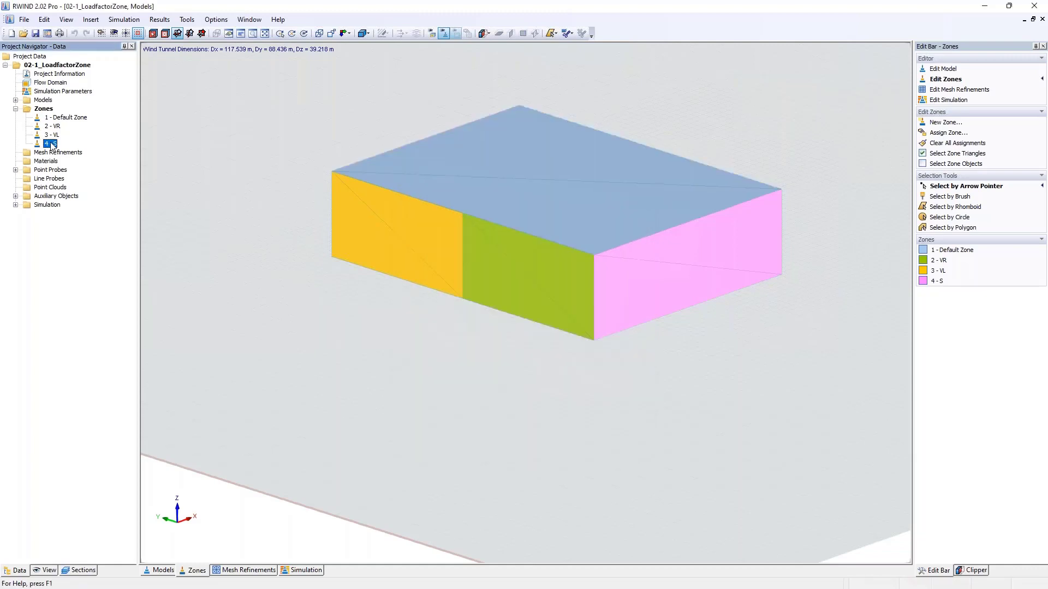
left_click_drag(582, 336, 552, 338)
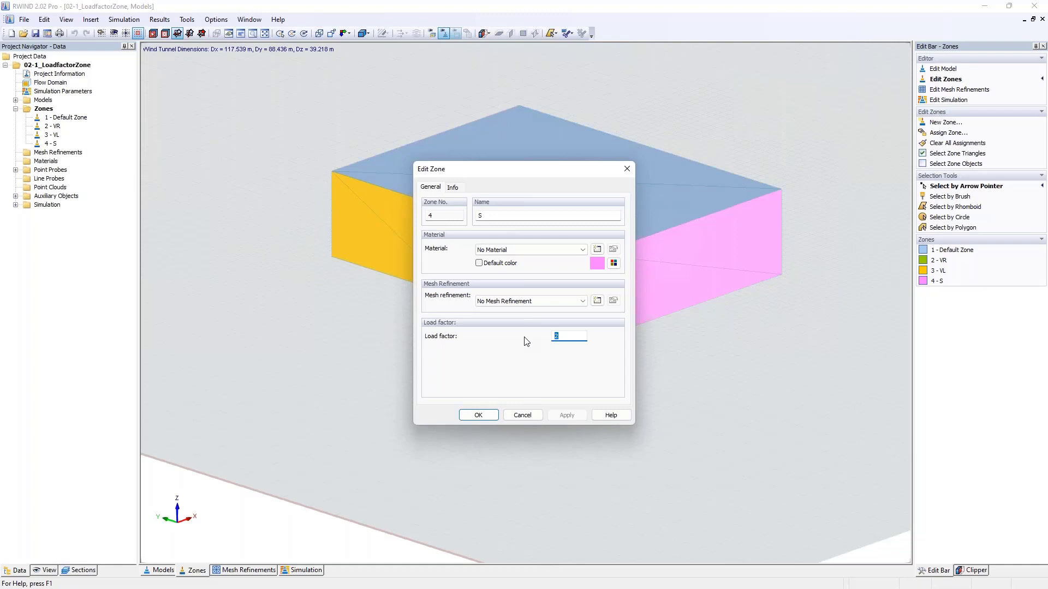
left_click(627, 169)
Step: Show the building's simulated surface pressure and isolate the mesh section Zone Nr. 2 - VR
left_click(302, 570)
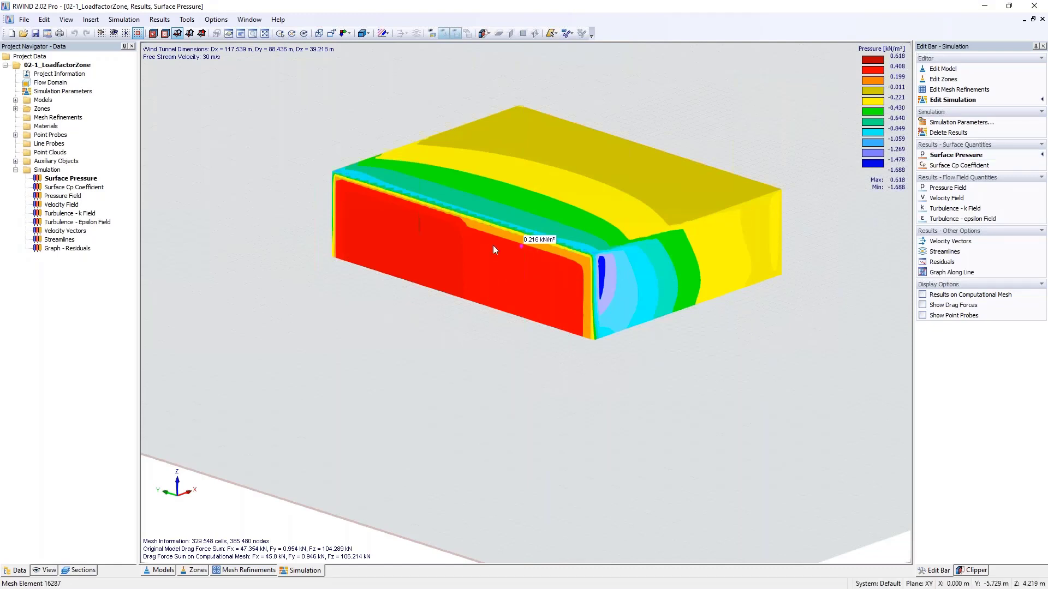
left_click(80, 570)
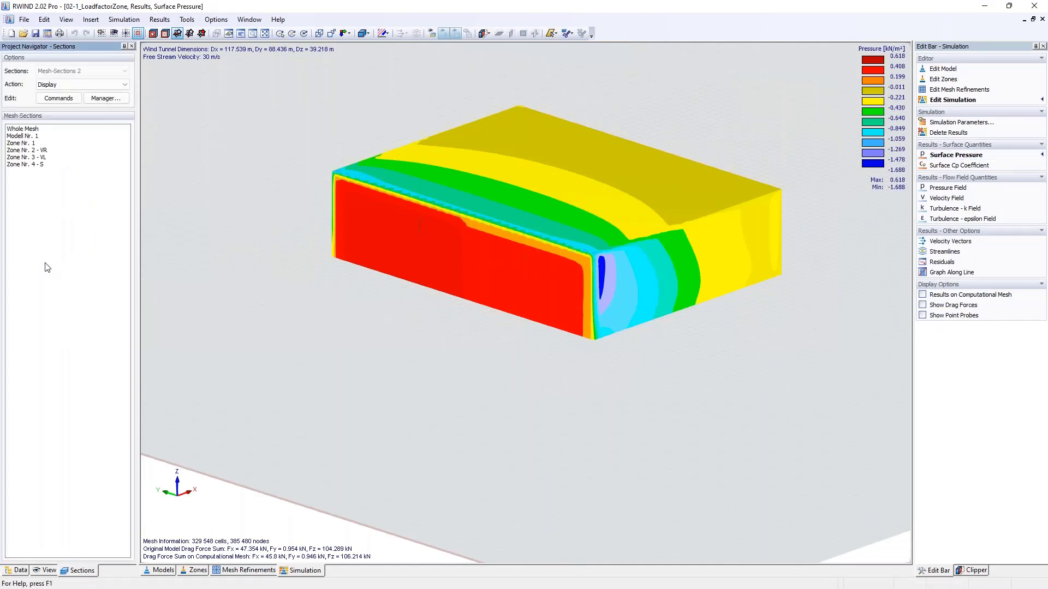
left_click(45, 153)
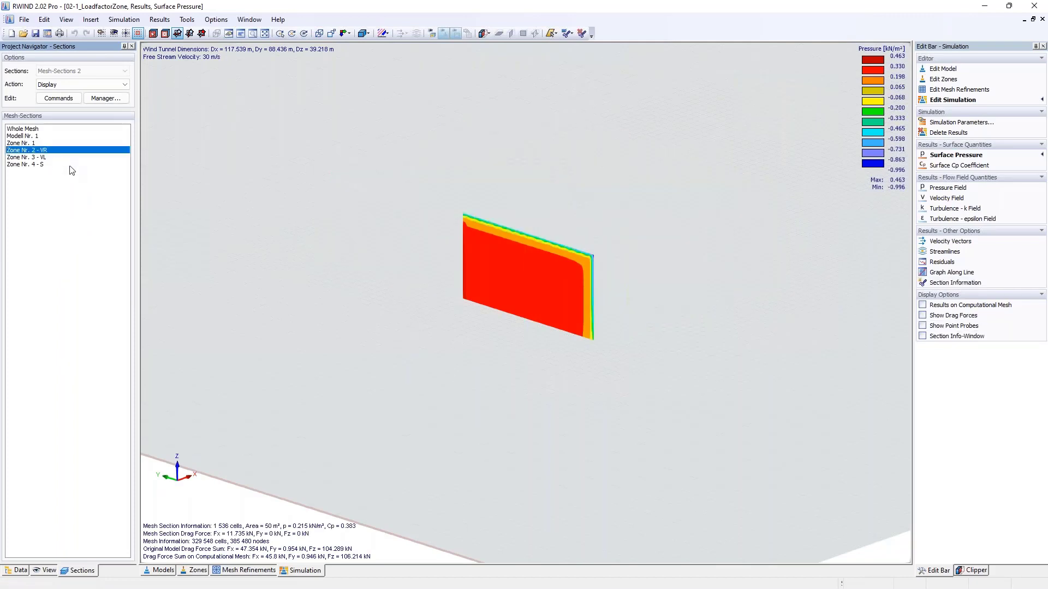
Step: Turn on drag forces and compare them on mesh sections Zone Nr. 2 - VR, Zone Nr. 3 - VL and Zone Nr. 4 - S
left_click(934, 318)
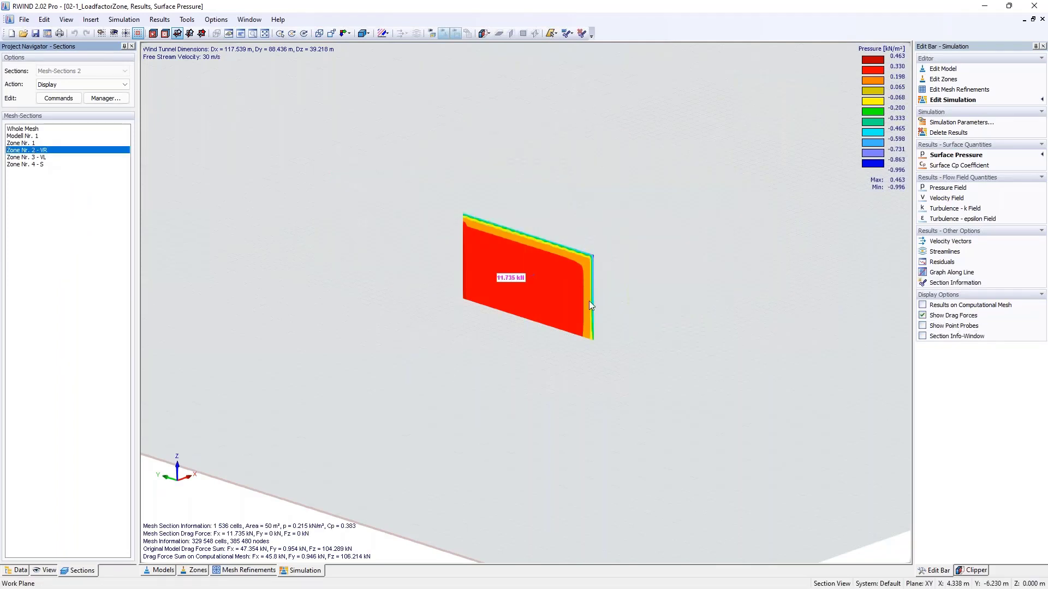
scroll(508, 297, "up", 3)
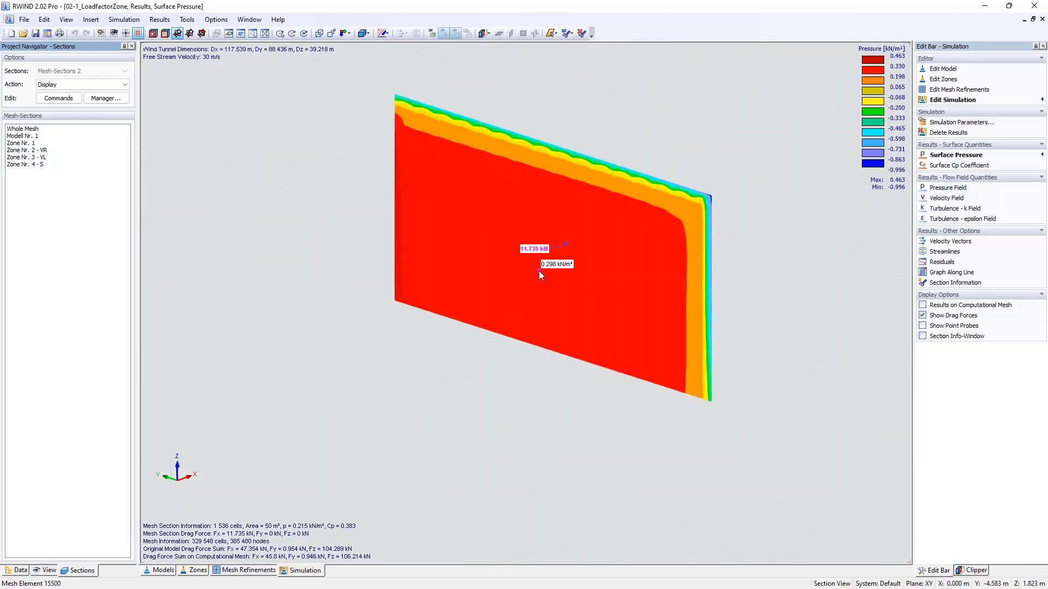
left_click(44, 158)
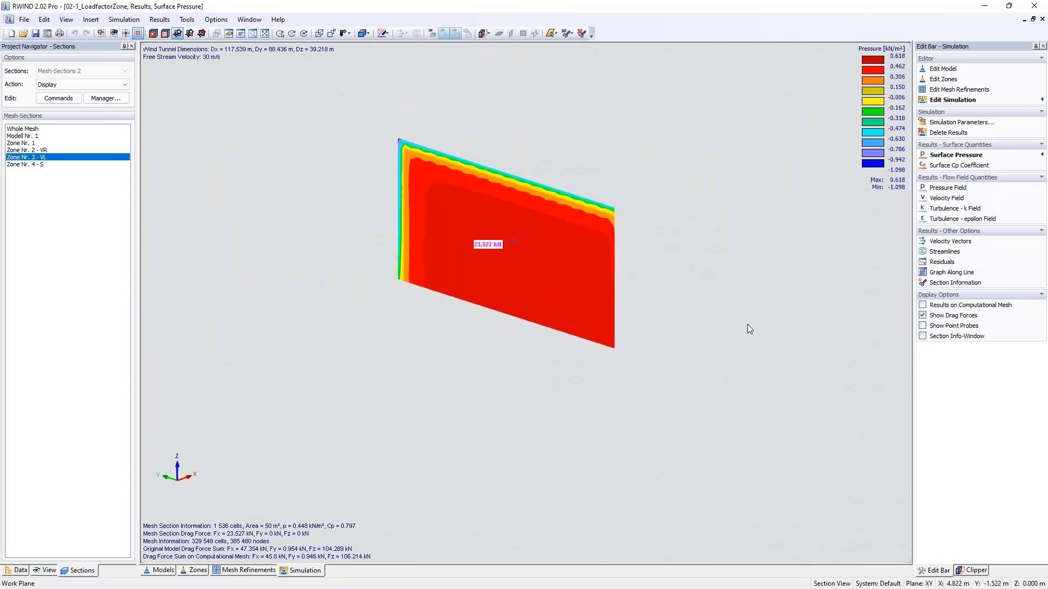
left_click(34, 164)
middle_click_drag(502, 202, 697, 272, "ctrl")
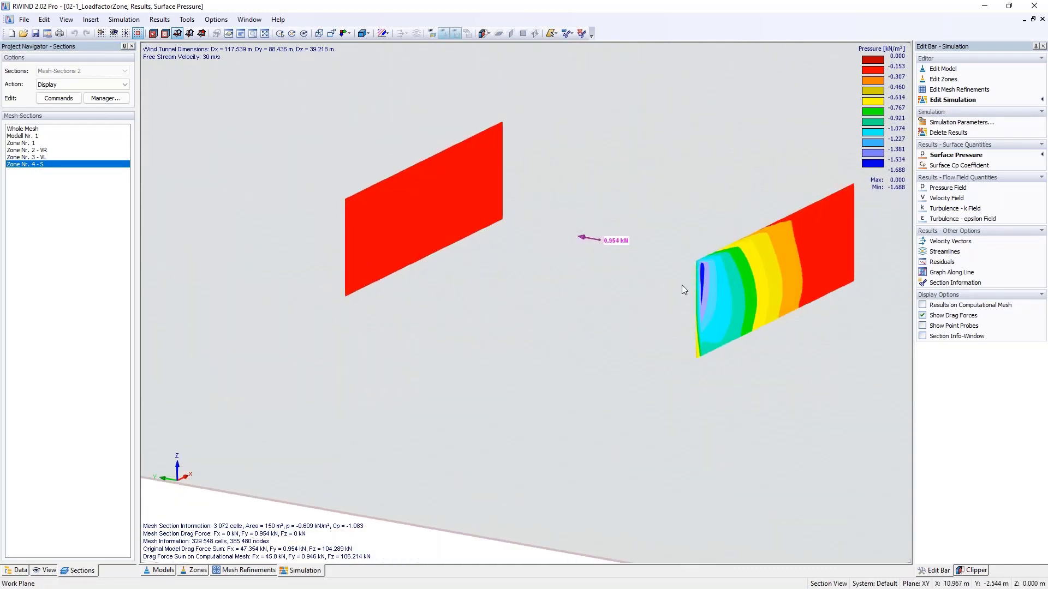
scroll(613, 227, "down", 1)
scroll(614, 231, "down", 1)
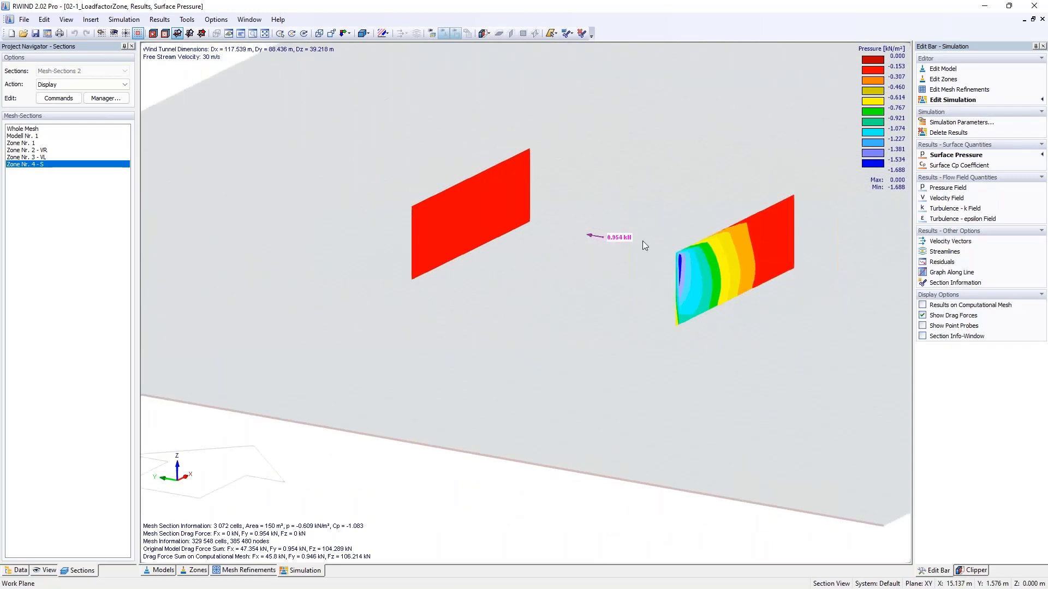
Step: Show the whole mesh and examine the surface pressure on the building's roof and walls from several sides
left_click(37, 130)
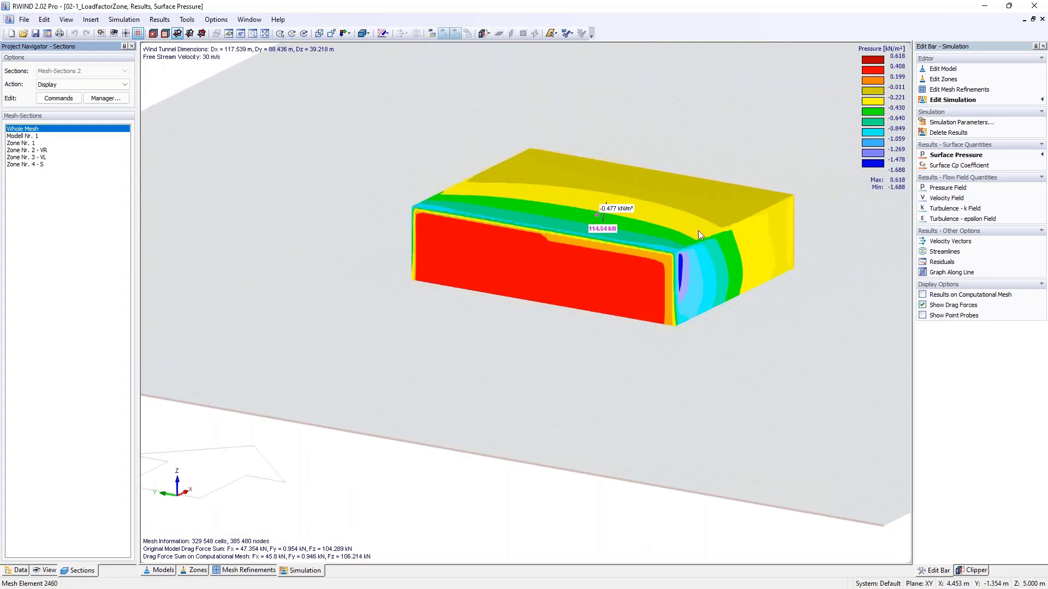
middle_click_drag(699, 231, 601, 269, "ctrl")
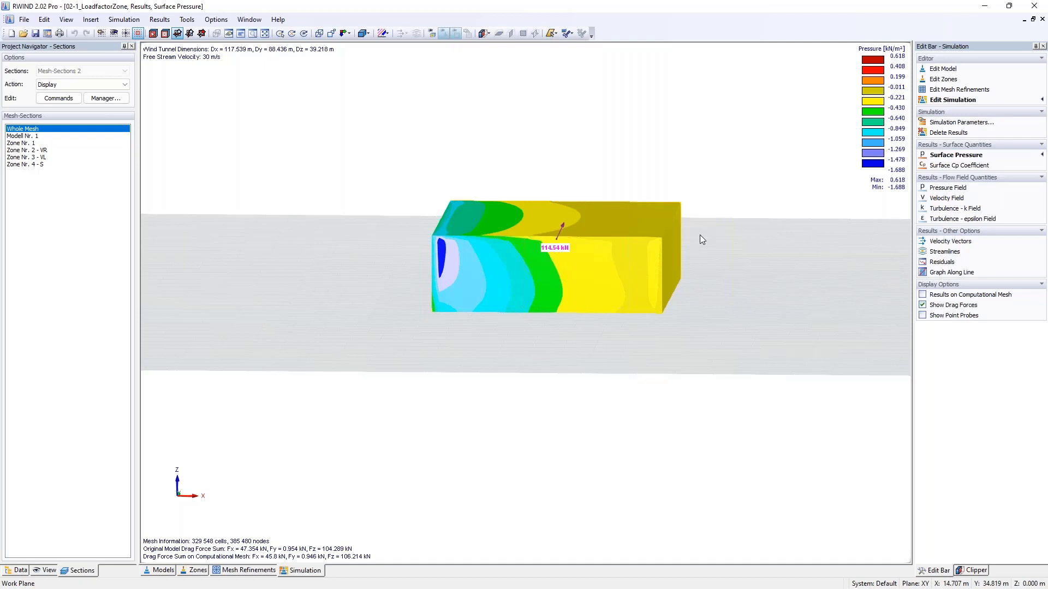
middle_click_drag(709, 238, 678, 295, "ctrl")
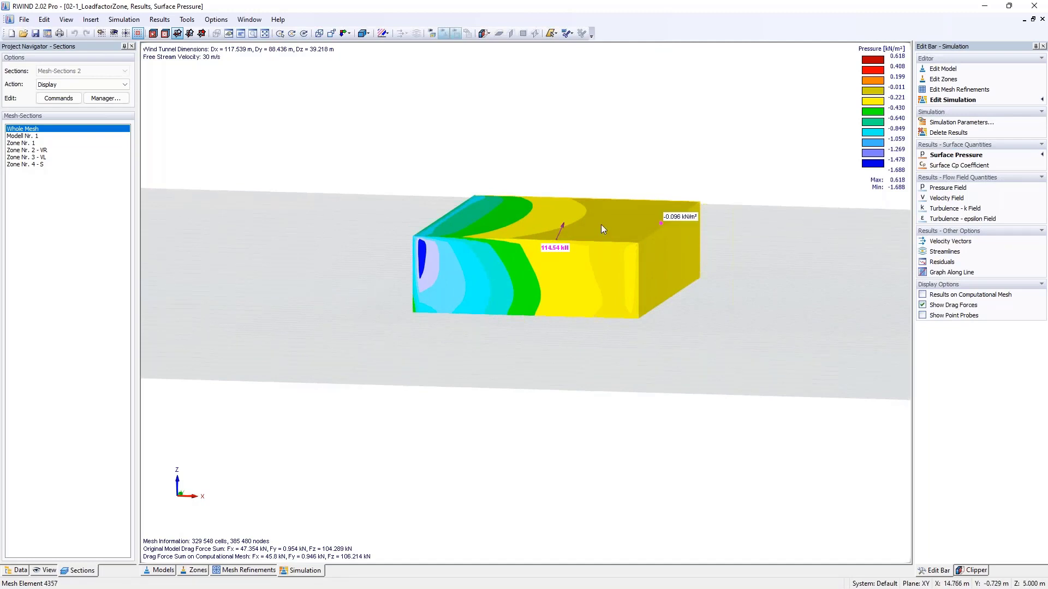
middle_click_drag(610, 260, 745, 301, "ctrl")
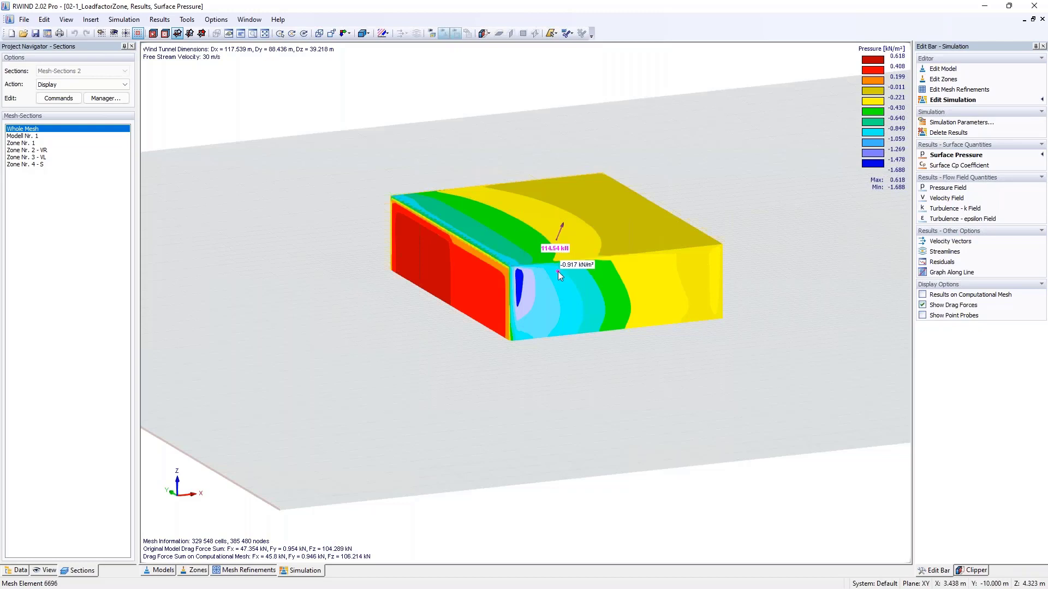
middle_click_drag(558, 270, 631, 270)
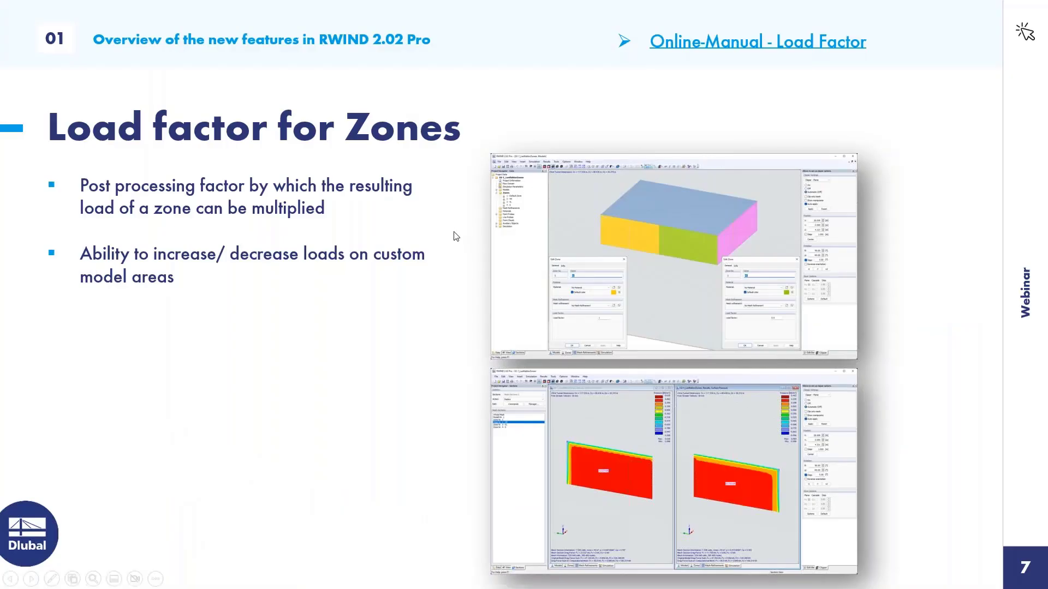
Step: Advance the presentation to the Point Clouds/ Flowing Particles slide and switch to the 03-1_Particles_sm_mod project in RWIND
key("Right")
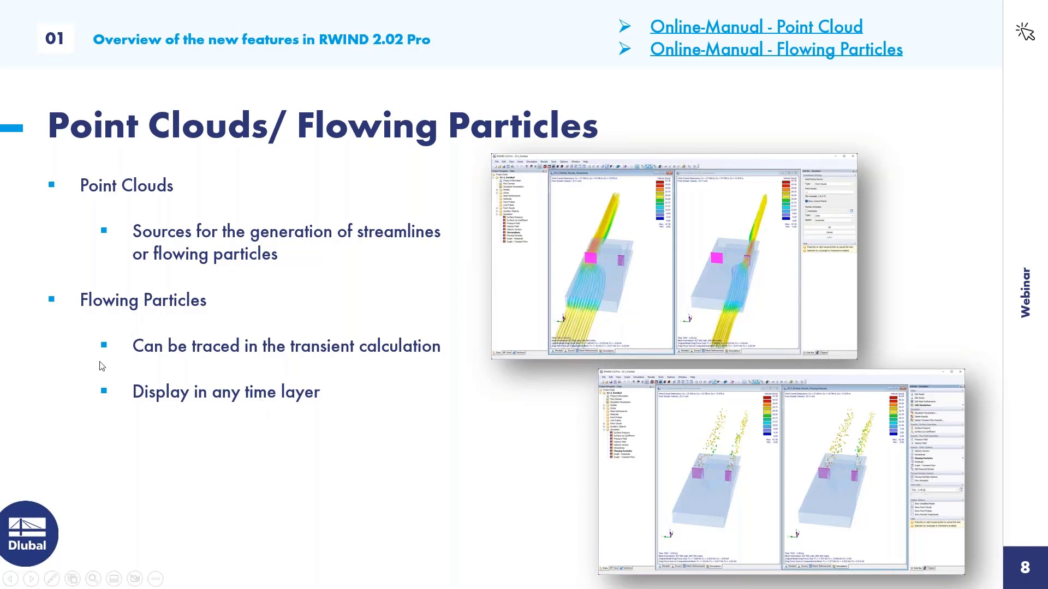
key("alt+Tab")
Step: Examine the positions of the three point clouds within the model from several angles
middle_click_drag(768, 286, 805, 241, "ctrl")
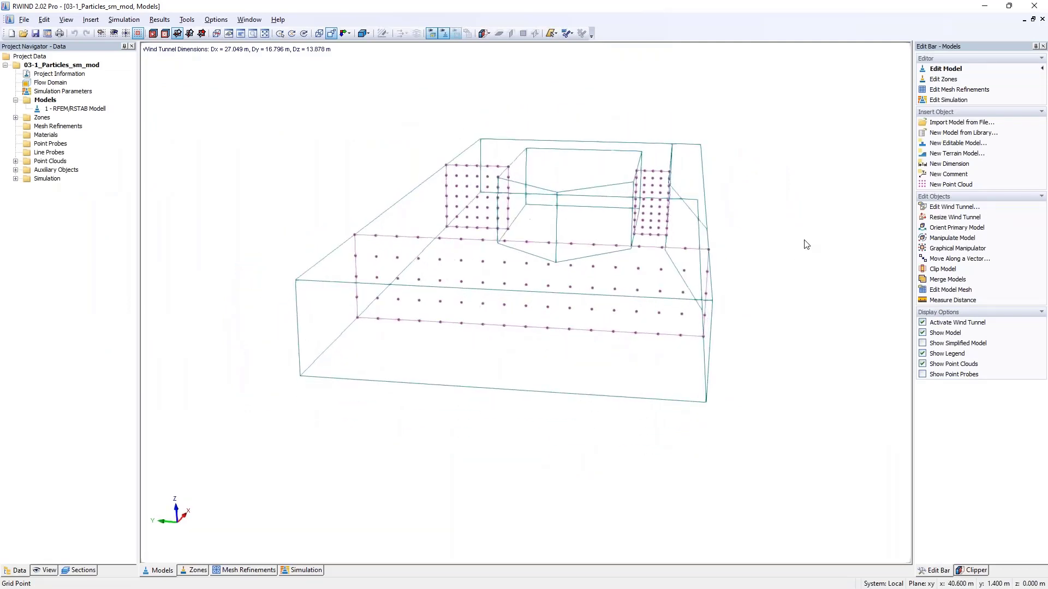
scroll(633, 334, "down", 3)
middle_click_drag(633, 335, 678, 284, "ctrl")
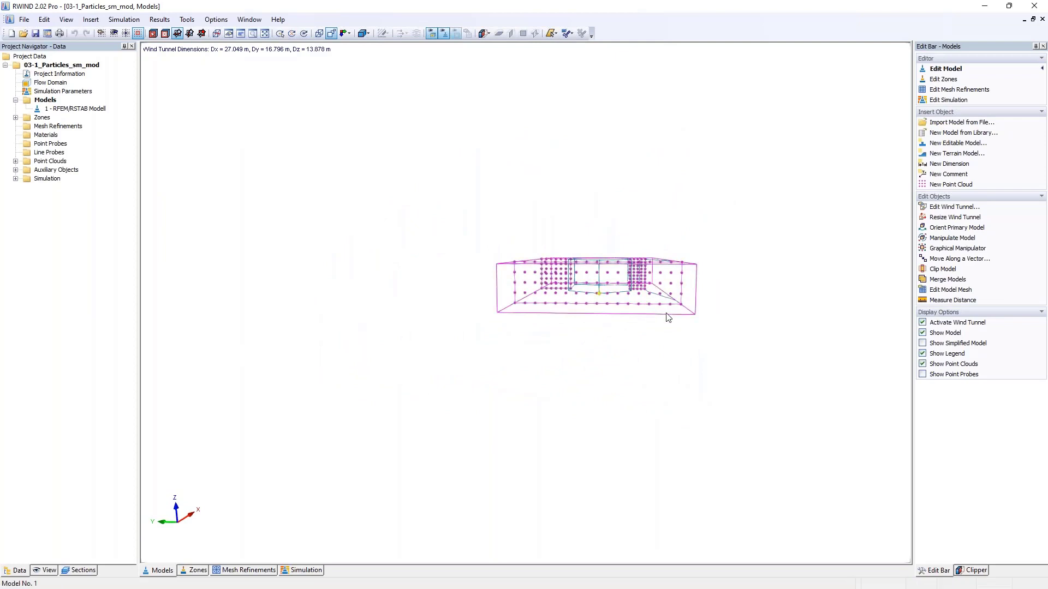
middle_click_drag(671, 319, 486, 393, "ctrl")
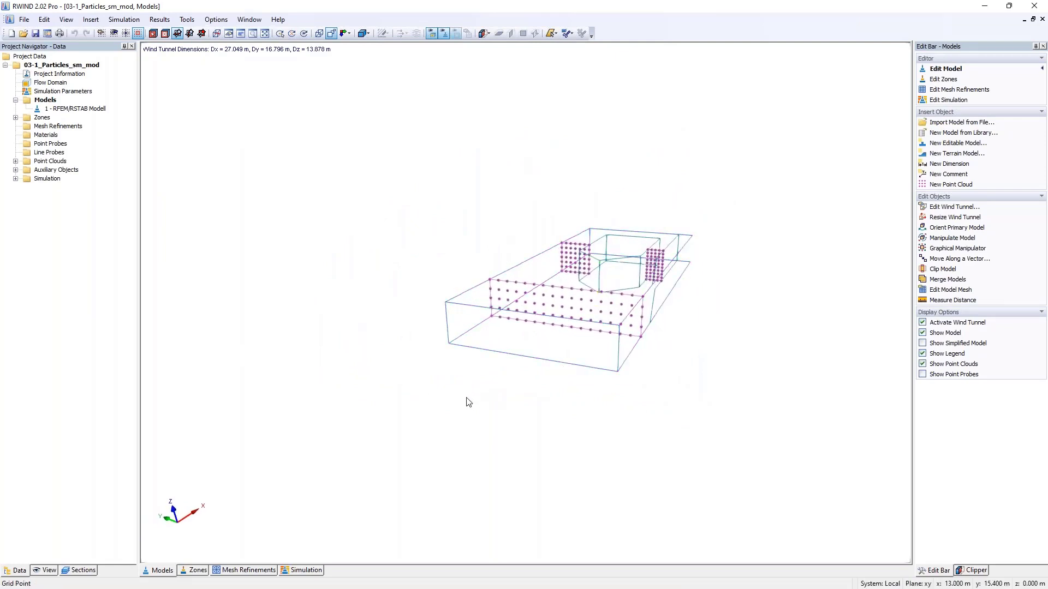
middle_click_drag(597, 301, 666, 402, "ctrl")
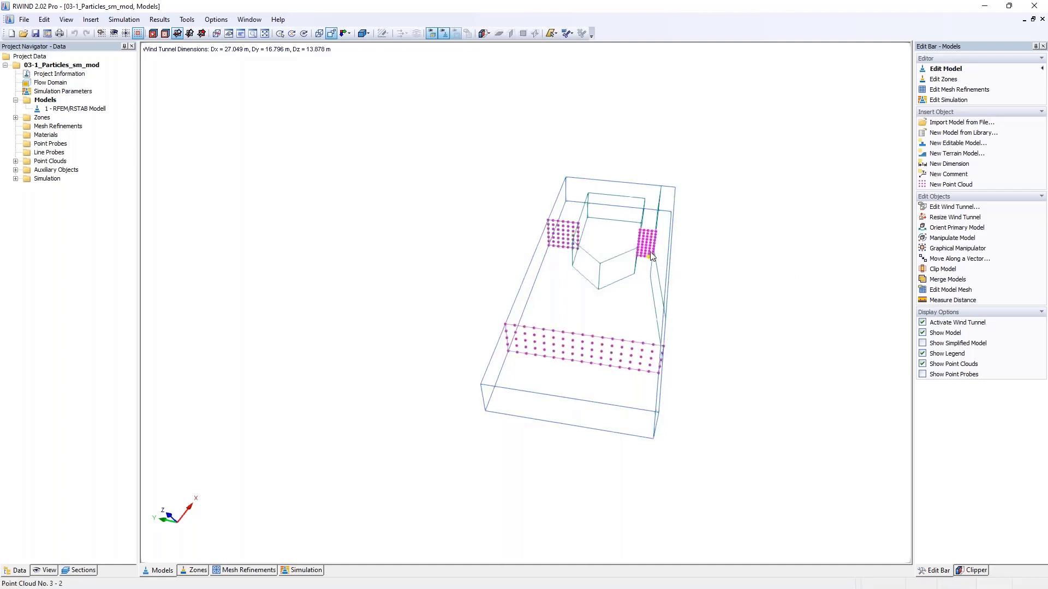
middle_click_drag(676, 287, 651, 220, "ctrl")
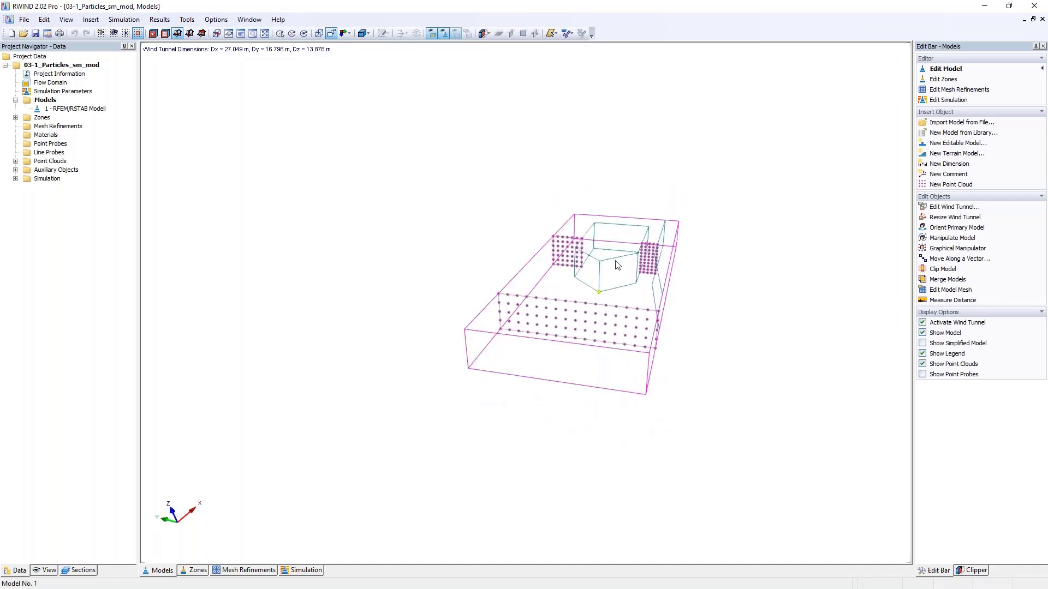
middle_click_drag(630, 267, 655, 351, "ctrl")
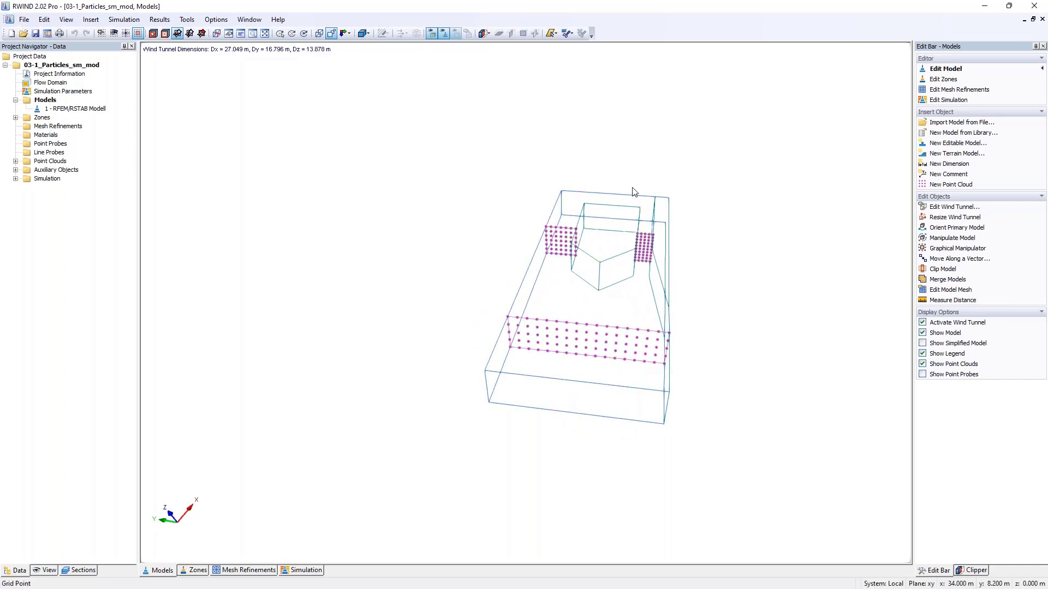
middle_click_drag(633, 193, 479, 199, "ctrl")
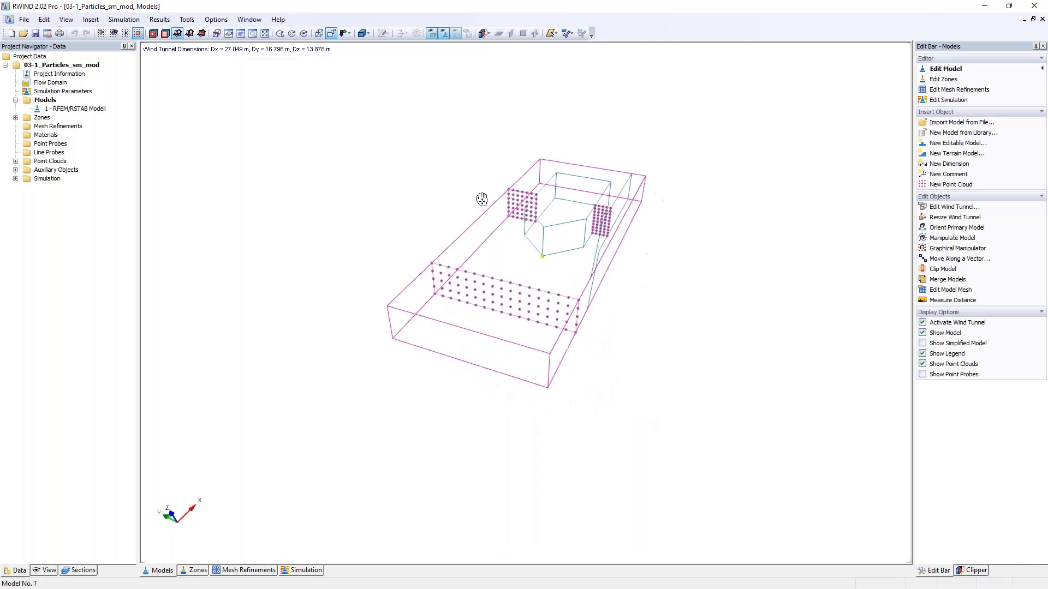
Step: Review the particle tracking and transient flow settings in the simulation parameters without changing them
left_click(125, 22)
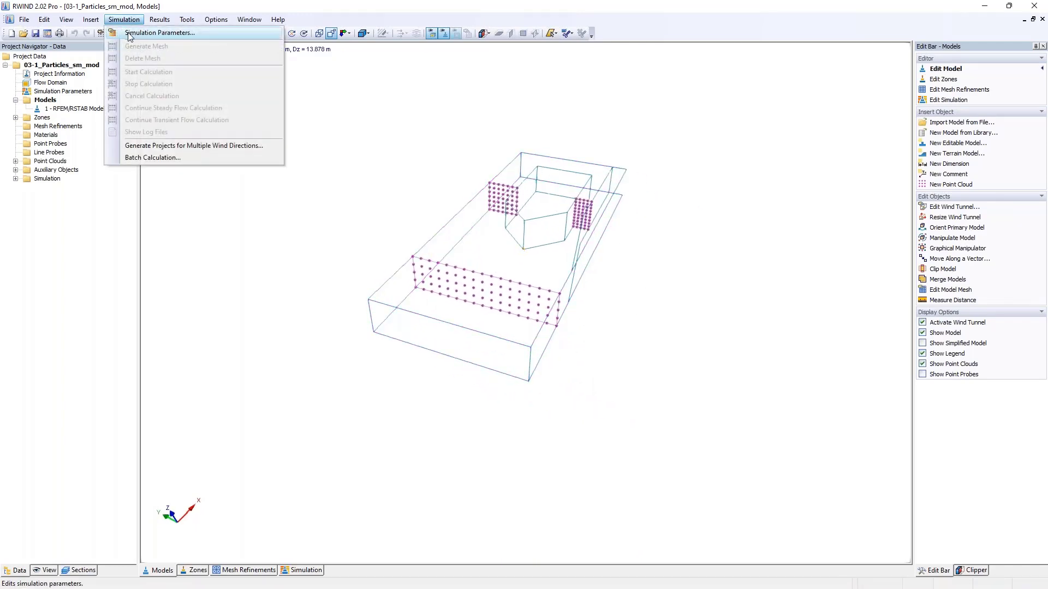
left_click(130, 34)
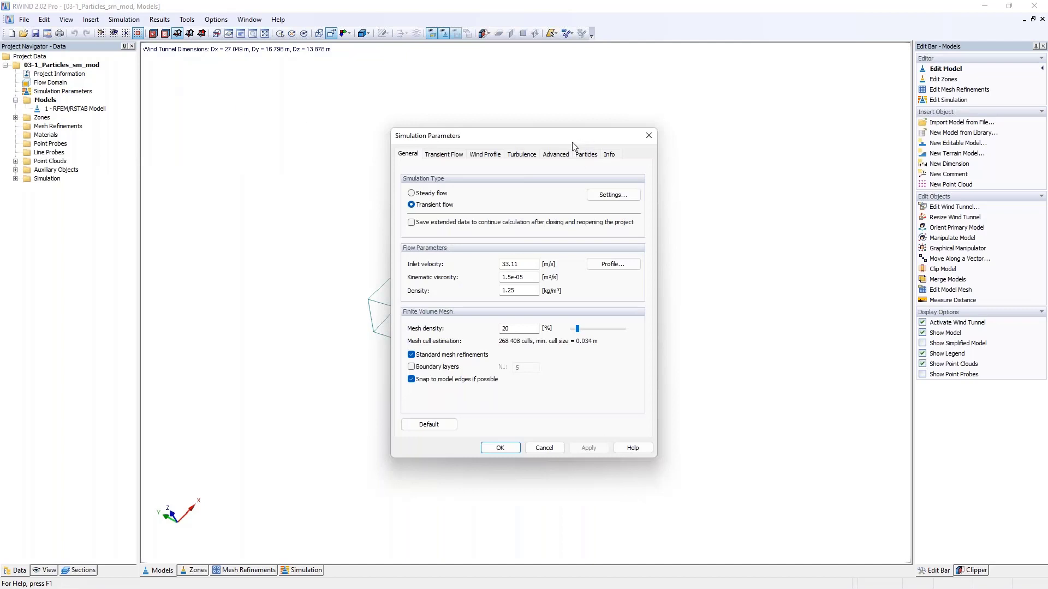
left_click(589, 157)
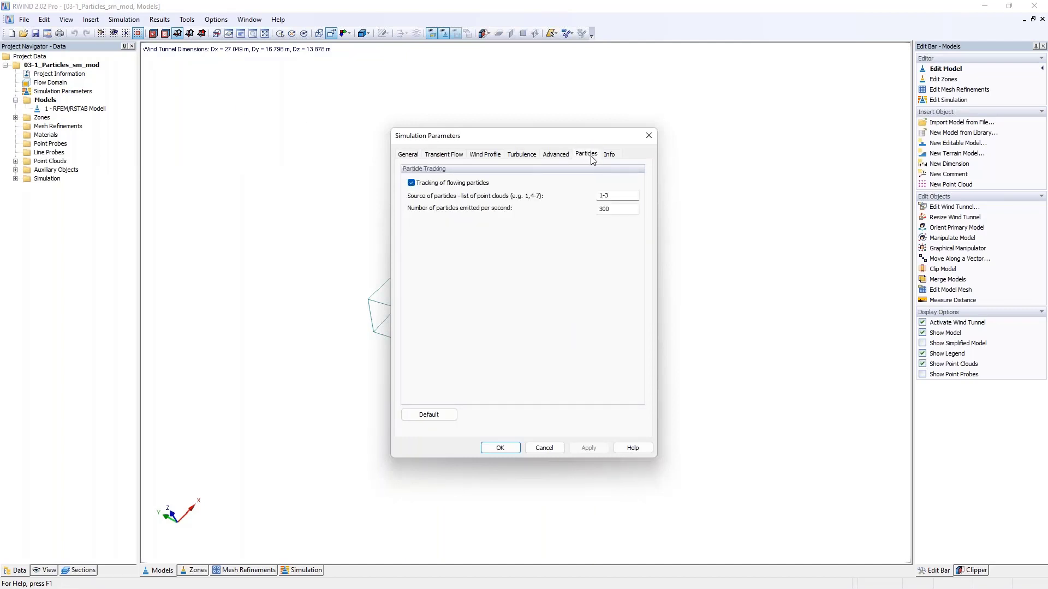
double_click(604, 195)
left_click(612, 209)
left_click_drag(762, 150, 815, 154)
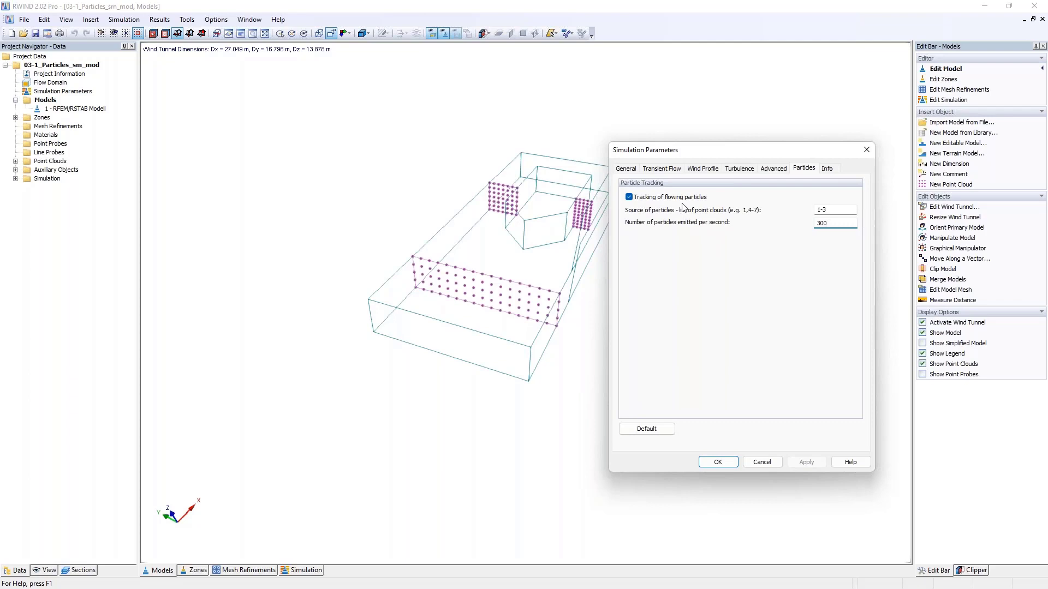
left_click(667, 169)
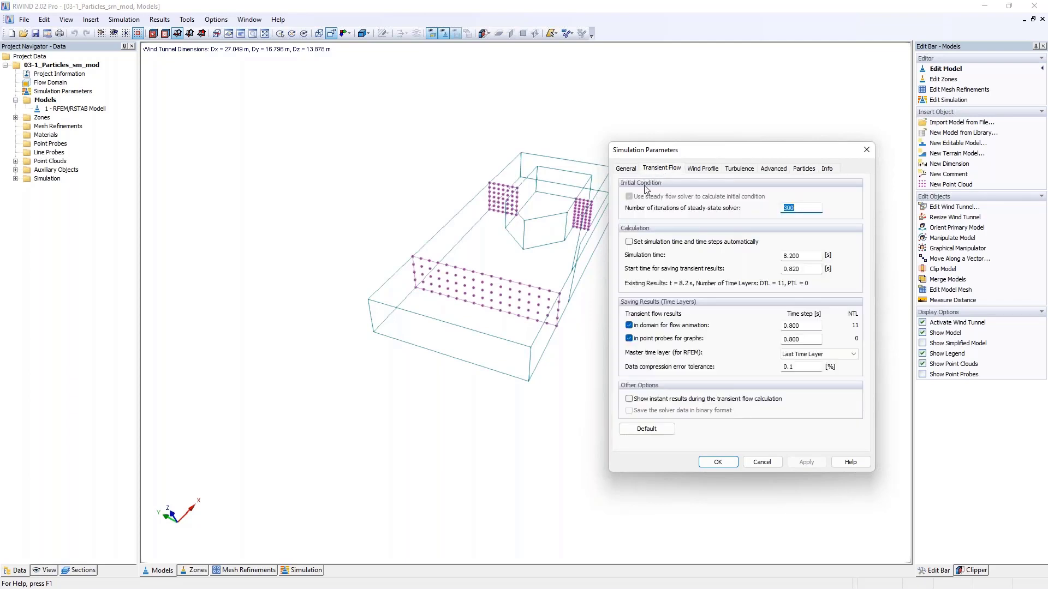
left_click(866, 150)
Step: Display the simulation's streamlines and examine how they run through point cloud 1 and past the model
left_click(302, 570)
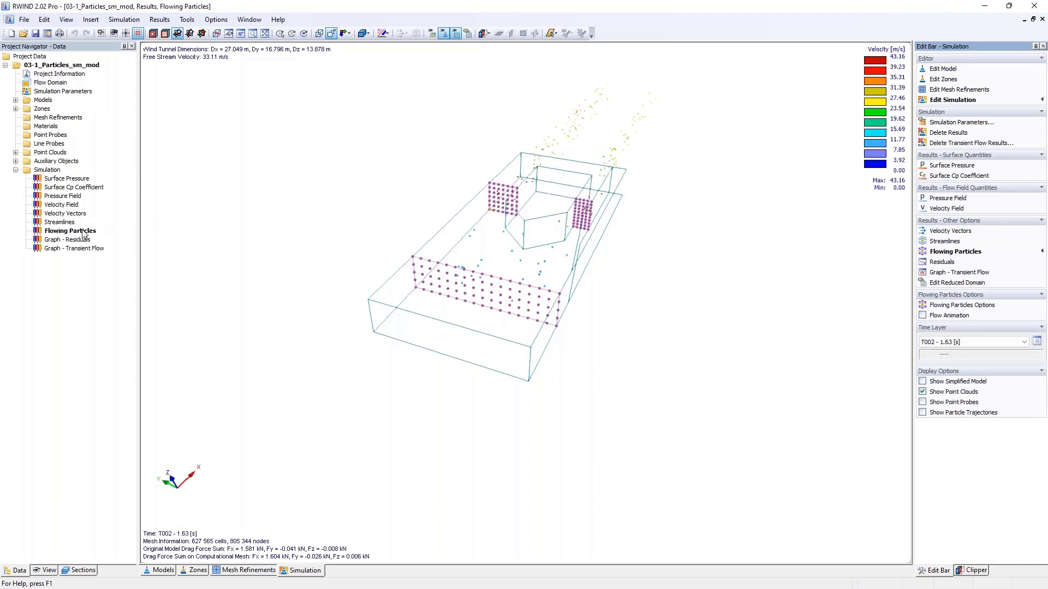
left_click(58, 223)
double_click(67, 225)
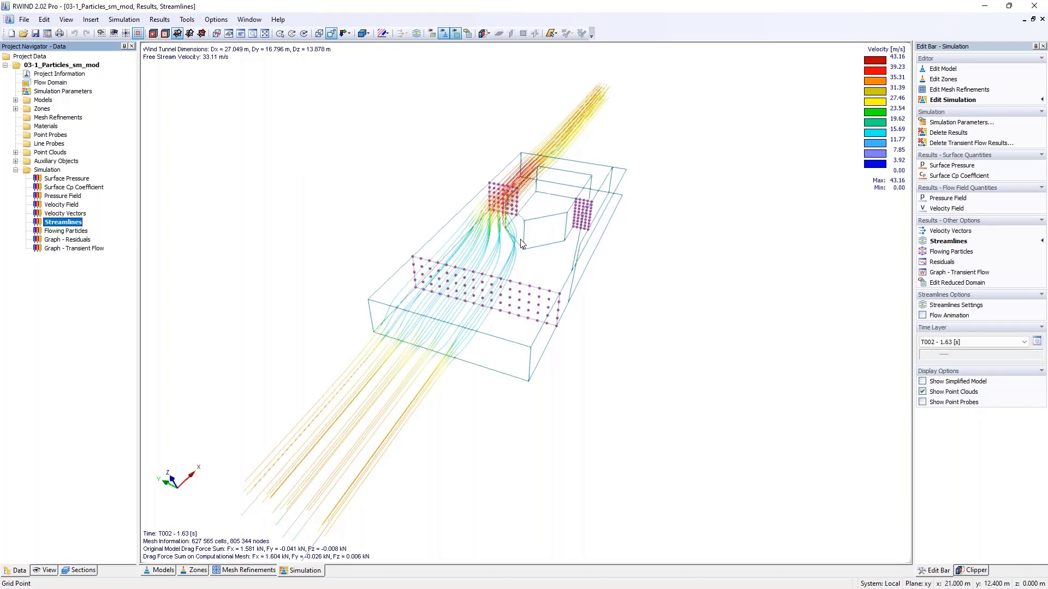
scroll(524, 247, "down", 3)
middle_click_drag(523, 247, 378, 321, "ctrl")
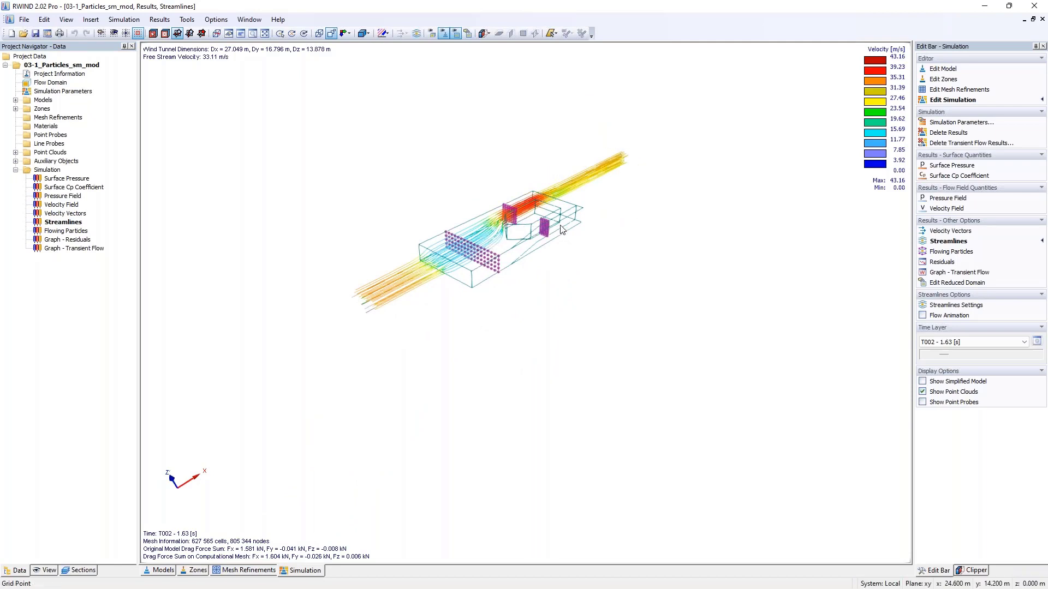
middle_click_drag(521, 222, 552, 230, "ctrl")
scroll(508, 244, "up", 3)
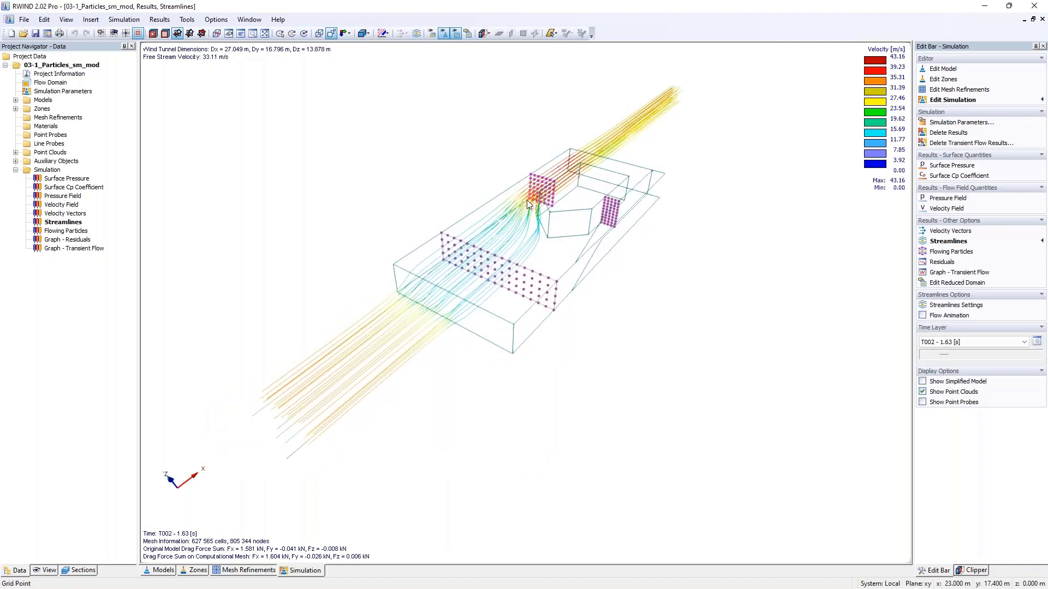
middle_click_drag(527, 189, 580, 282, "ctrl")
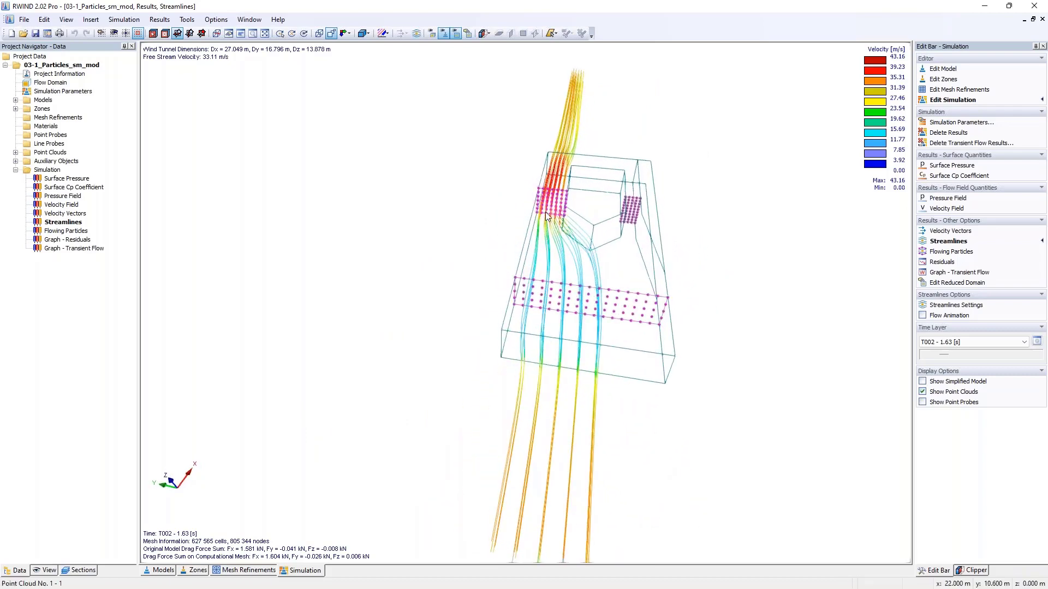
middle_click_drag(599, 263, 595, 284, "ctrl")
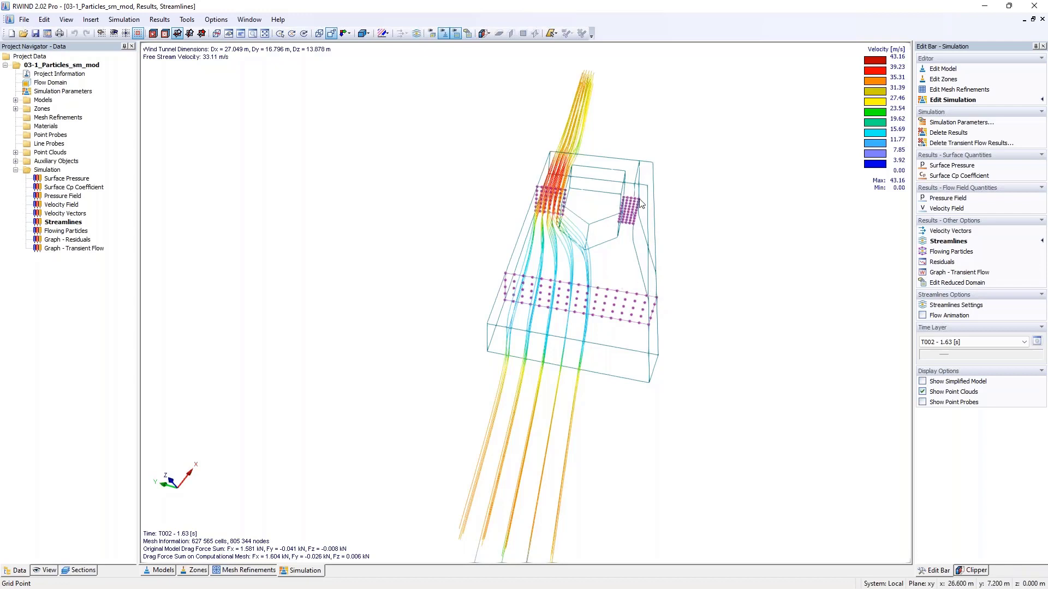
middle_click_drag(641, 204, 628, 207, "ctrl")
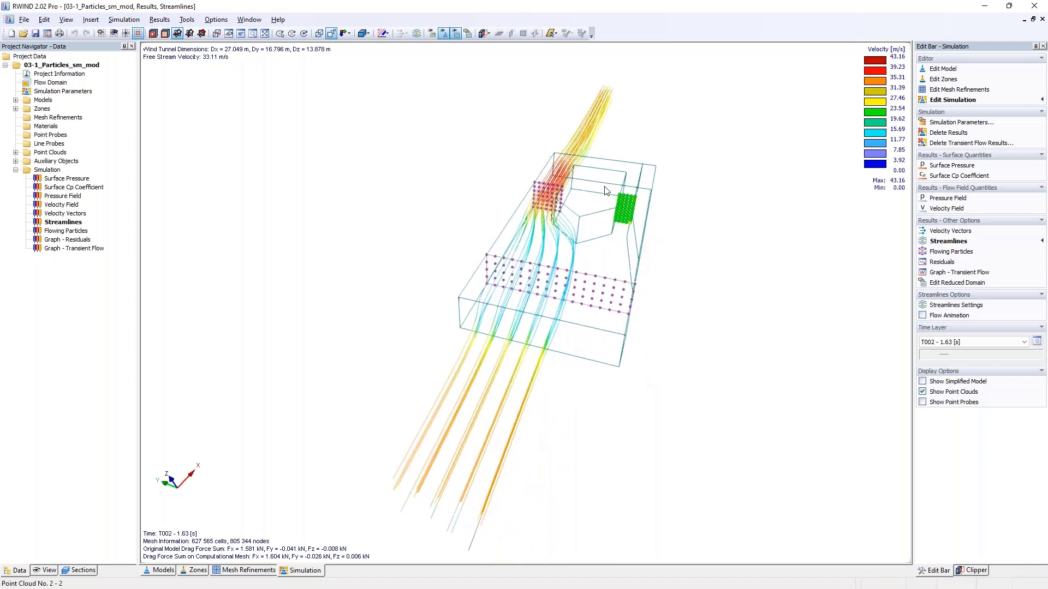
Step: Set the streamlines' seed point clouds to 1-2 and apply the setting
left_click(948, 309)
left_click(965, 108)
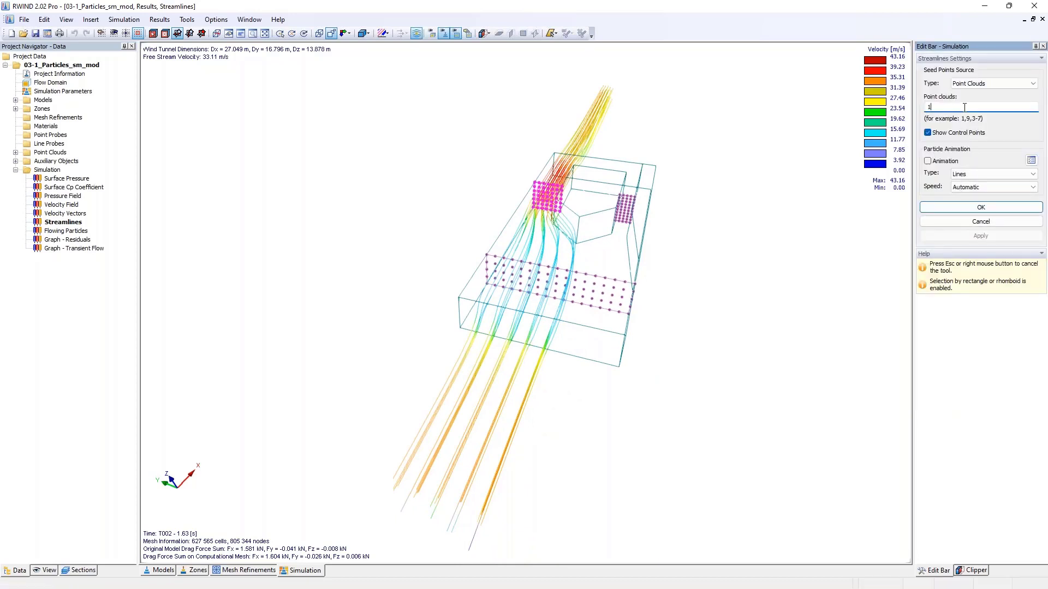
type("-2")
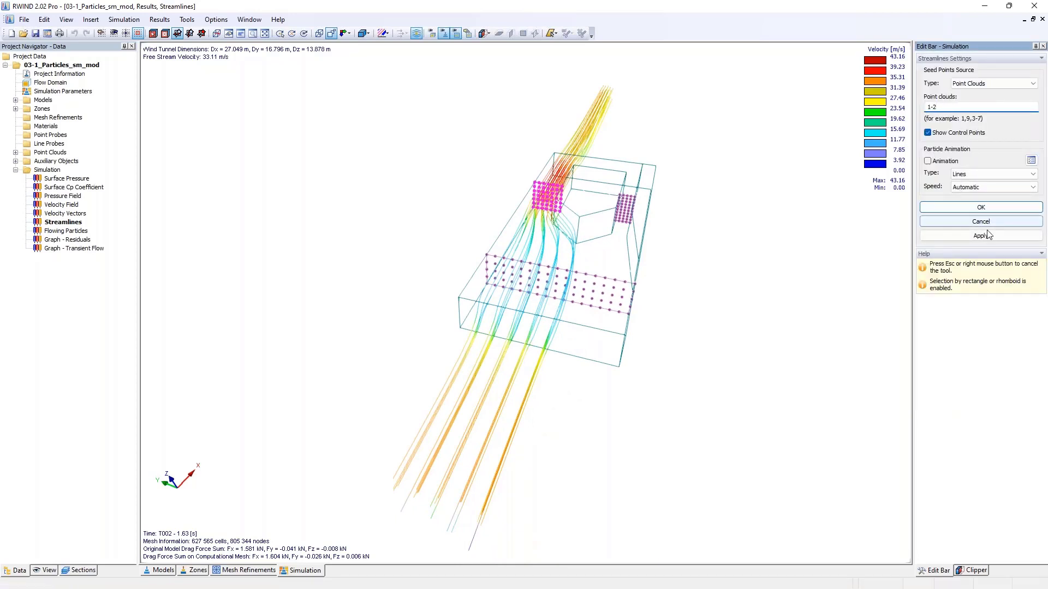
left_click(971, 239)
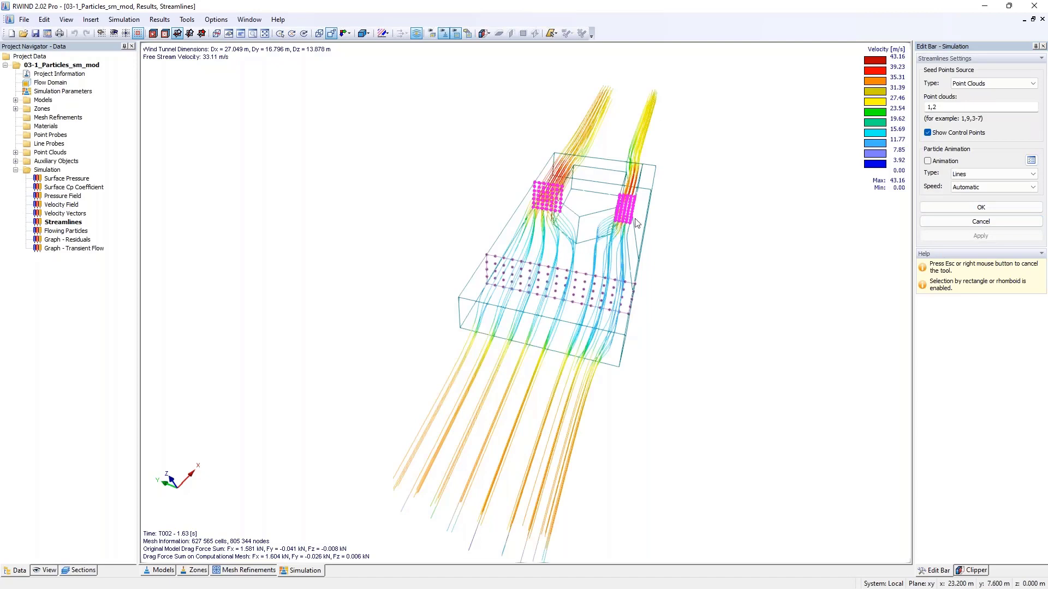
Step: Set the streamlines' seed point cloud to 3, apply it and examine how the streamlines pass through the model
middle_click_drag(624, 203, 682, 223, "ctrl")
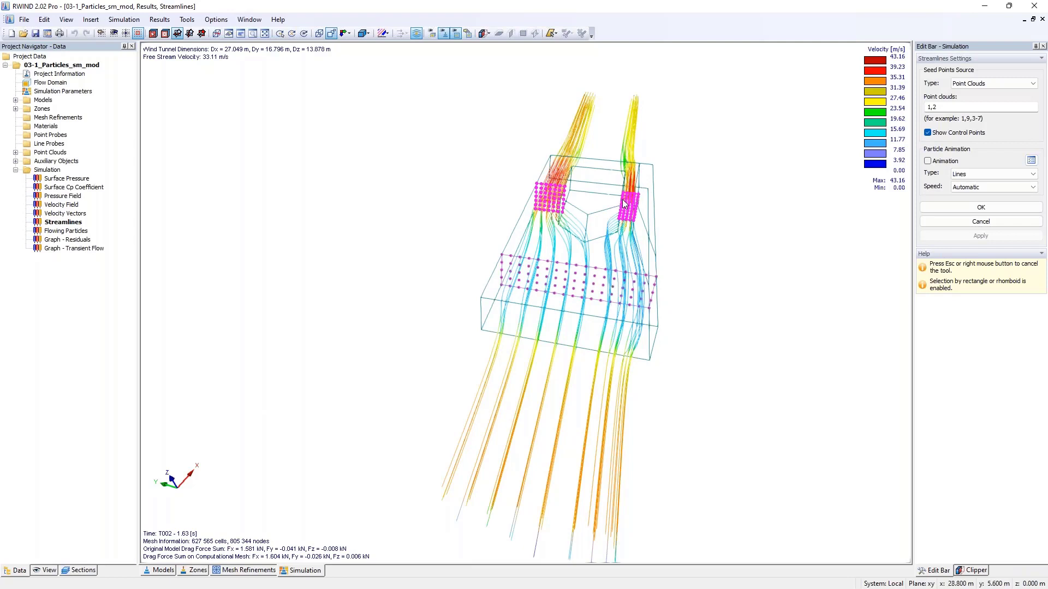
left_click(933, 107)
type("3")
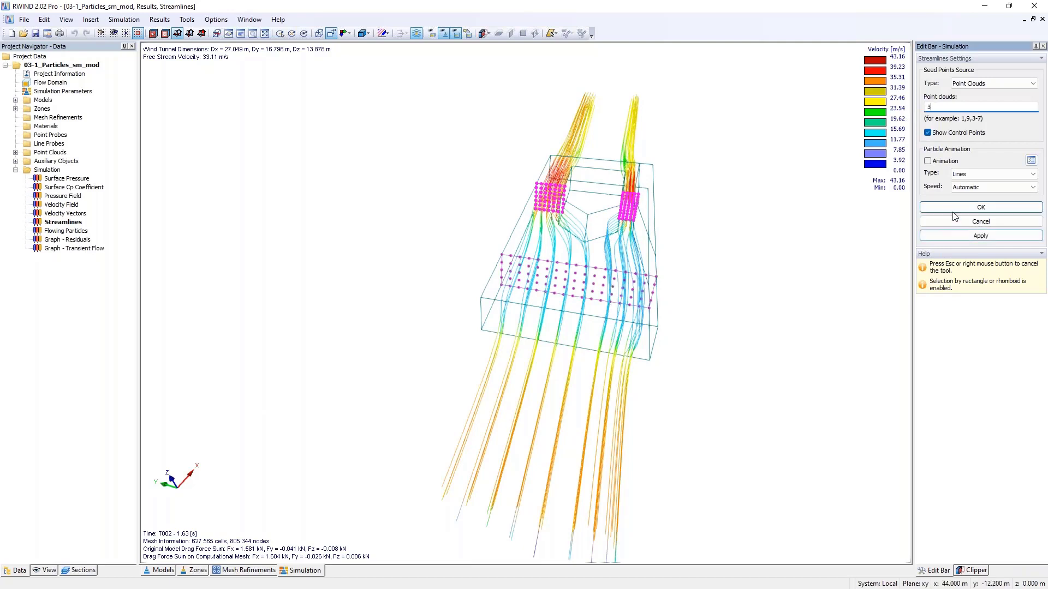
left_click(981, 236)
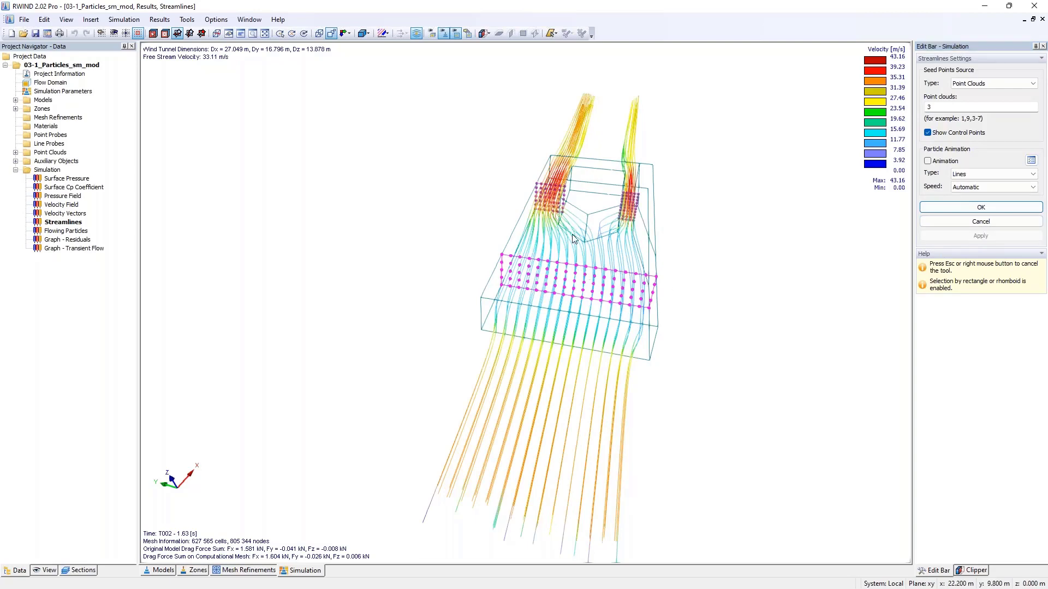
middle_click_drag(728, 242, 556, 232, "ctrl")
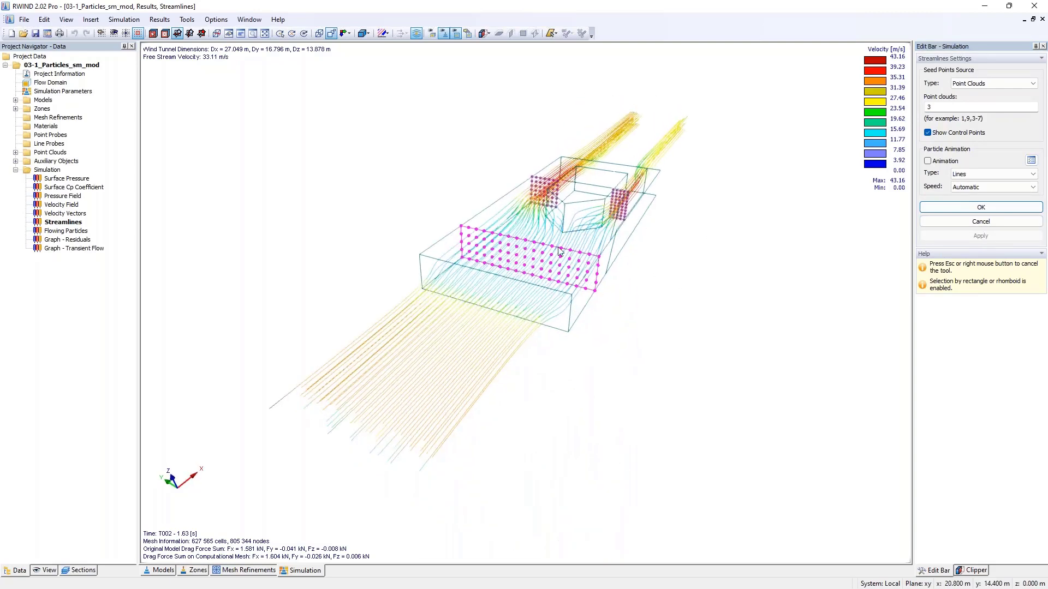
scroll(569, 228, "up", 2)
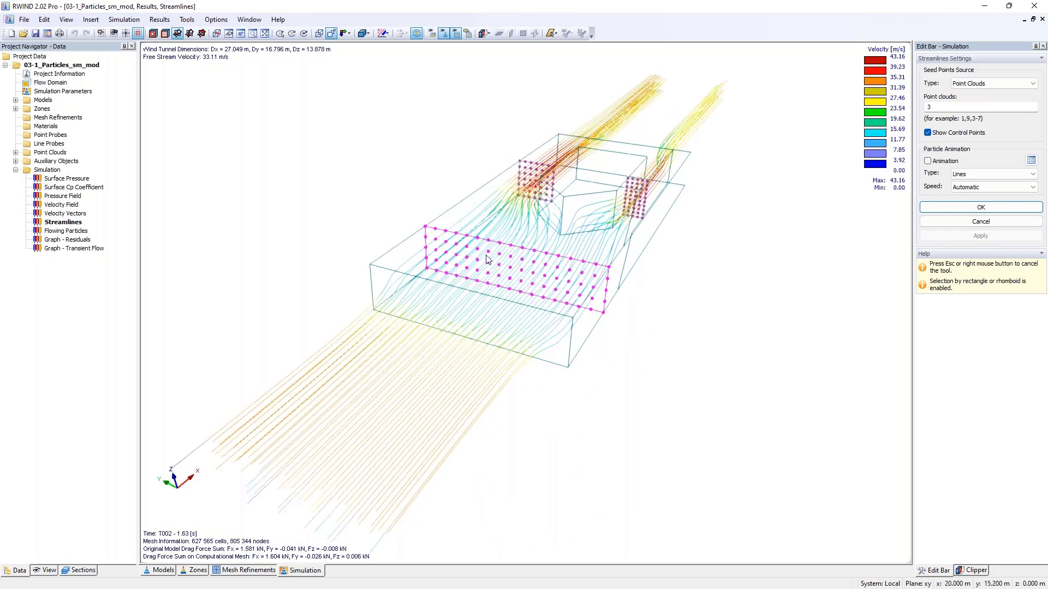
Step: Set the streamlines' seed point cloud to 1 and apply the setting
double_click(979, 107)
type("1")
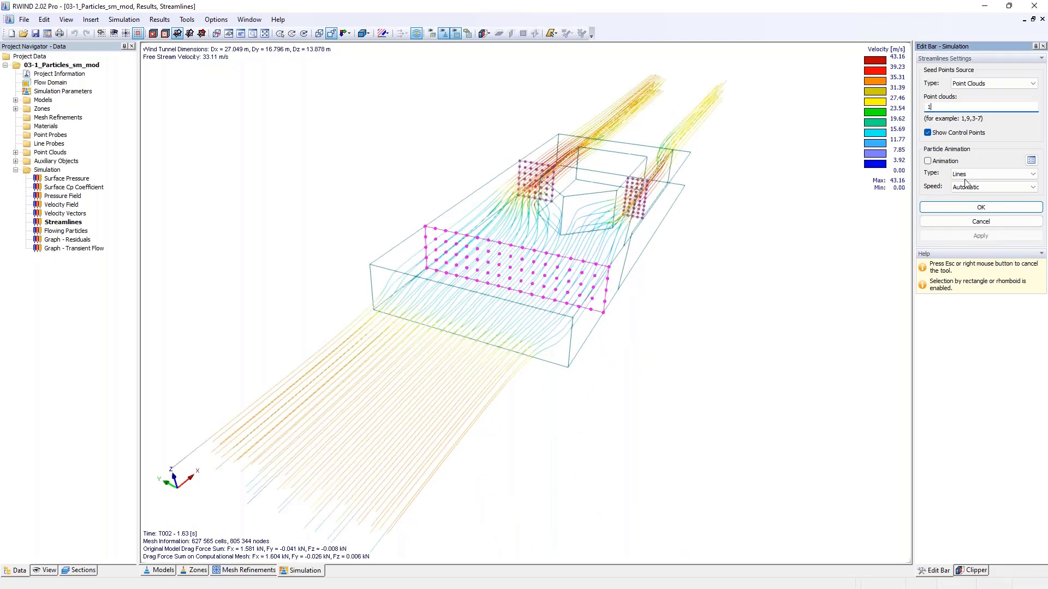
left_click(974, 236)
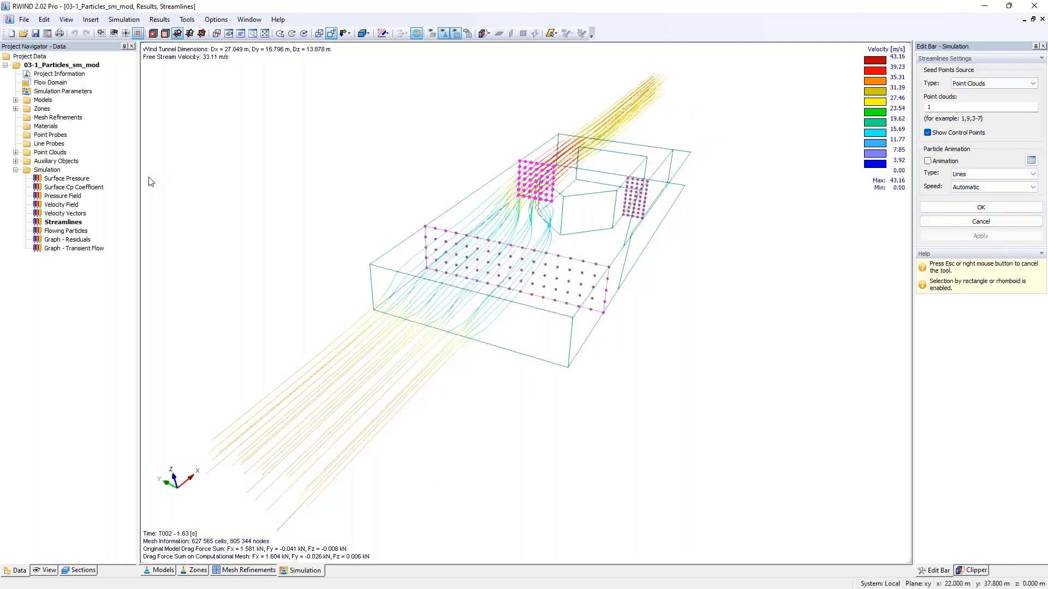
Step: Display the simulation's flowing particles result up close and leave the streamlines settings
left_click(63, 233)
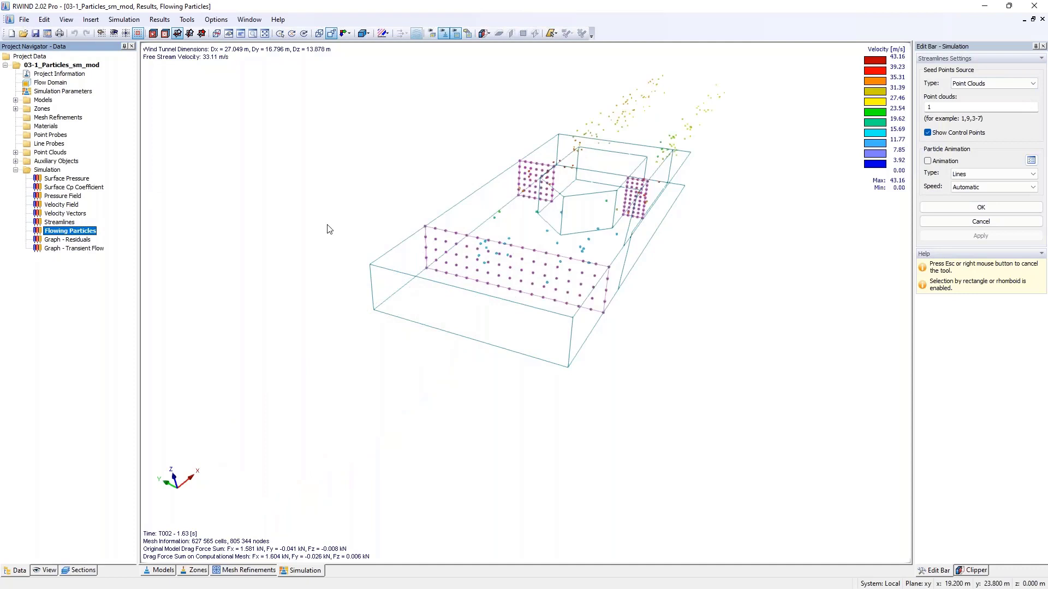
middle_click_drag(587, 212, 658, 208, "ctrl")
scroll(638, 180, "up", 2)
middle_click_drag(641, 170, 639, 161, "ctrl")
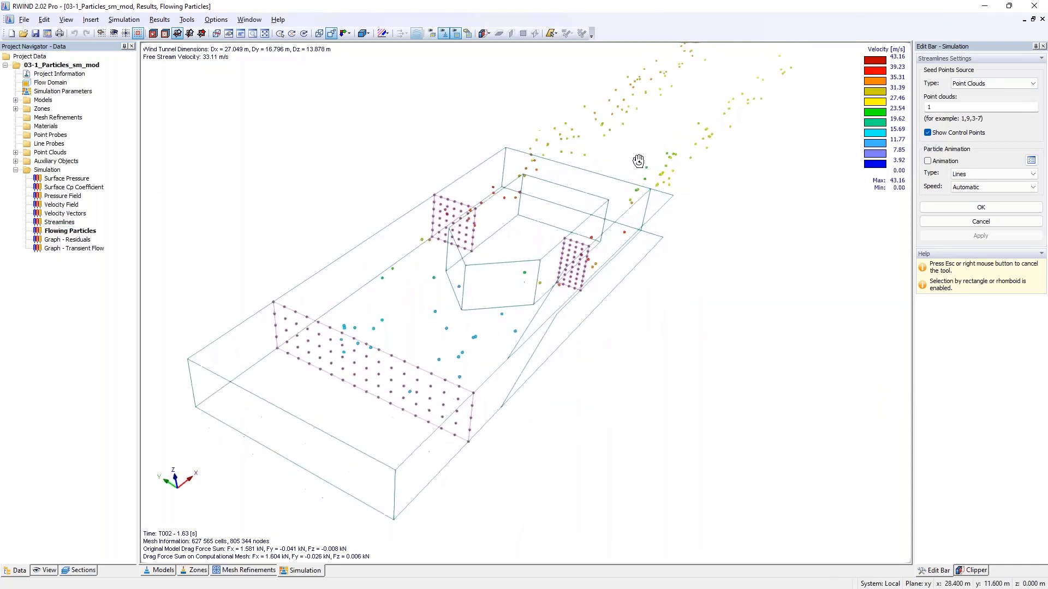
left_click(970, 261)
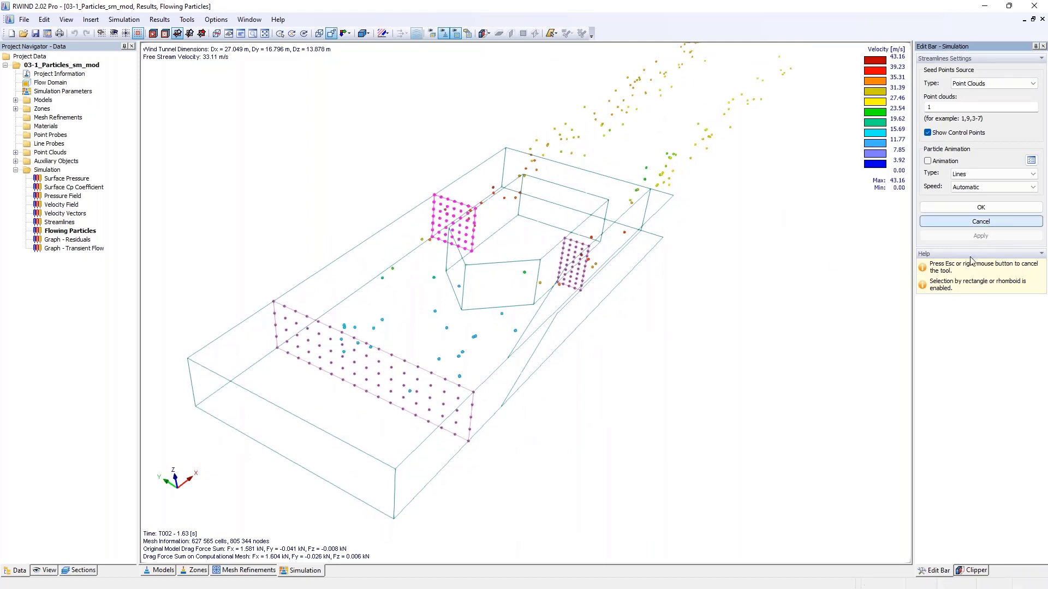
key("Escape")
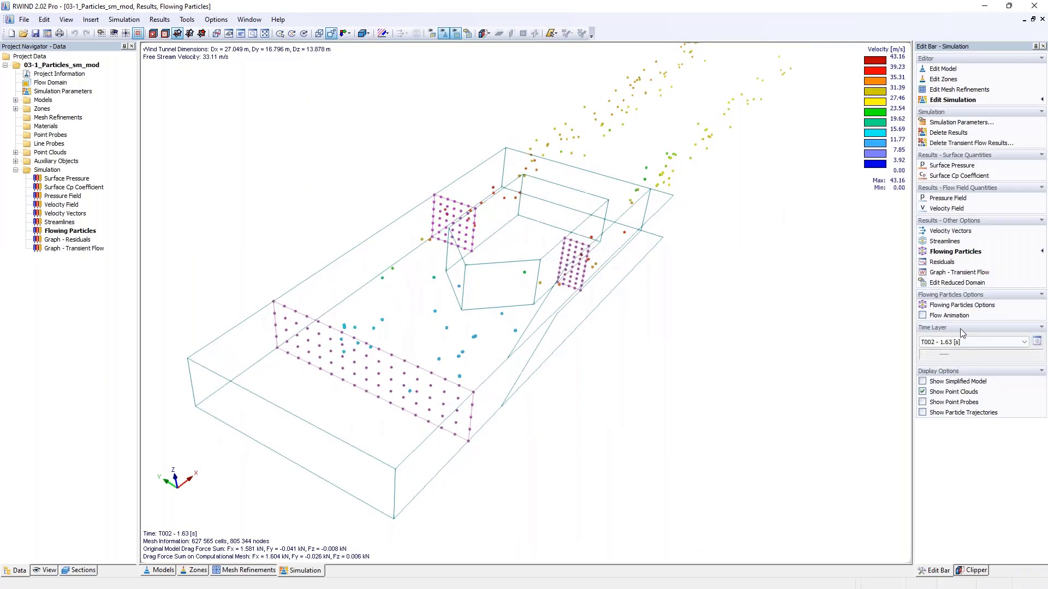
Step: Increase the display size of the flowing particles in their options and accept the change
left_click(961, 305)
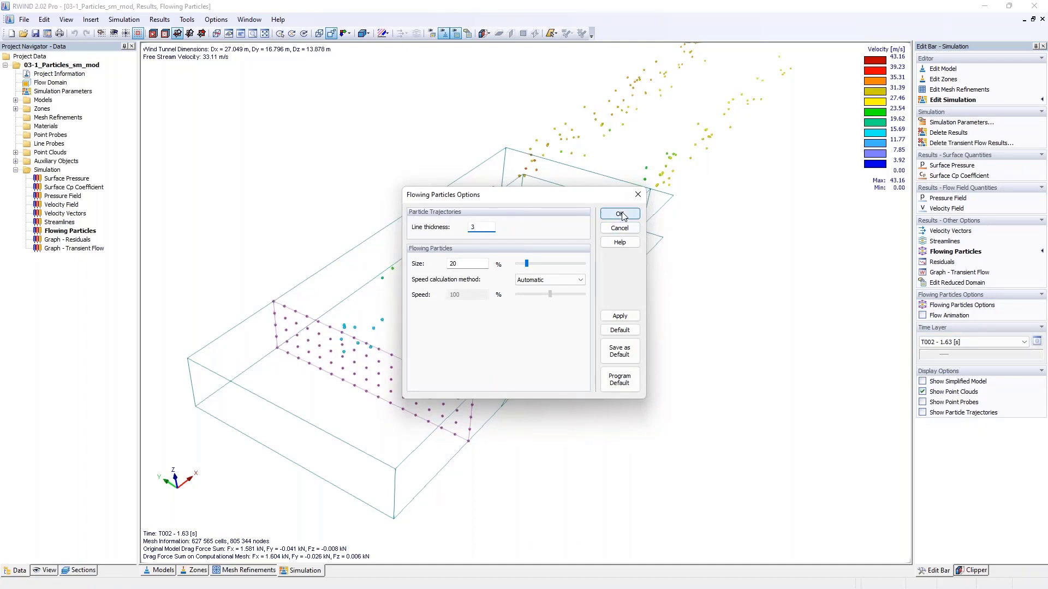
left_click(525, 264)
left_click_drag(535, 265, 558, 266)
left_click_drag(474, 264, 421, 269)
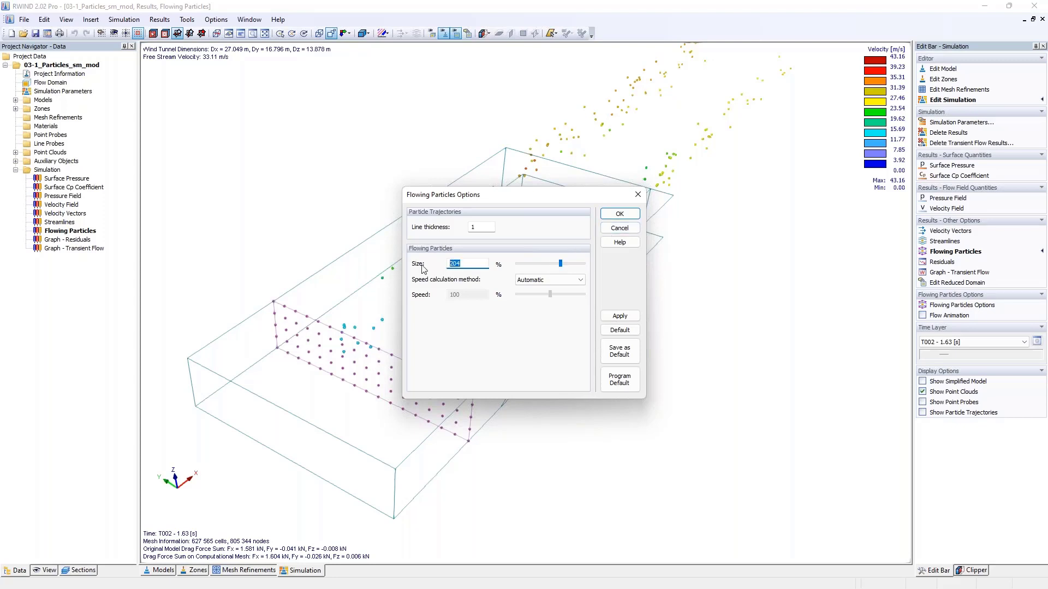
left_click(615, 215)
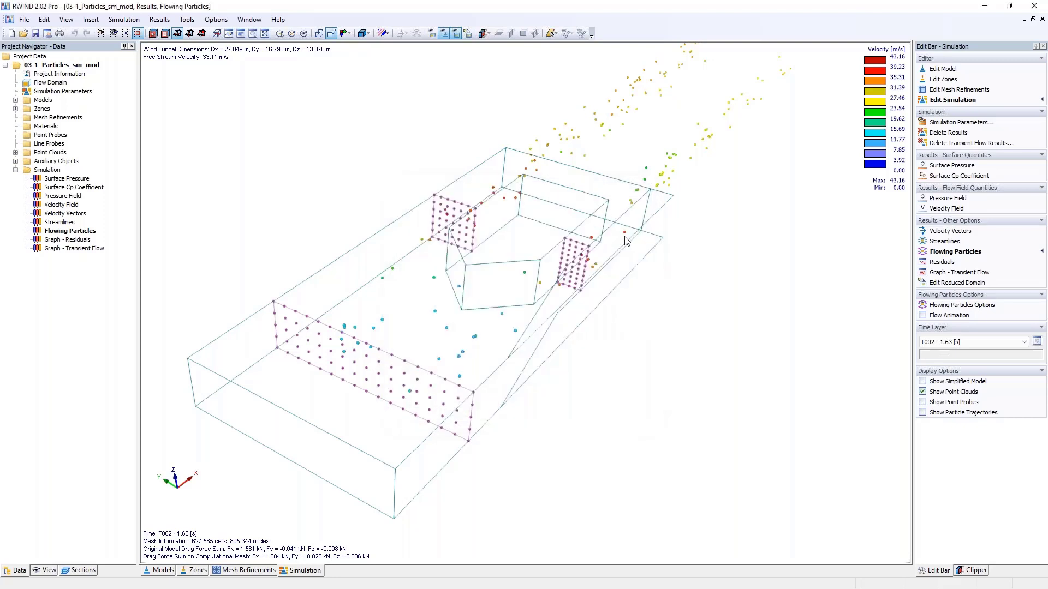
middle_click_drag(632, 238, 592, 259)
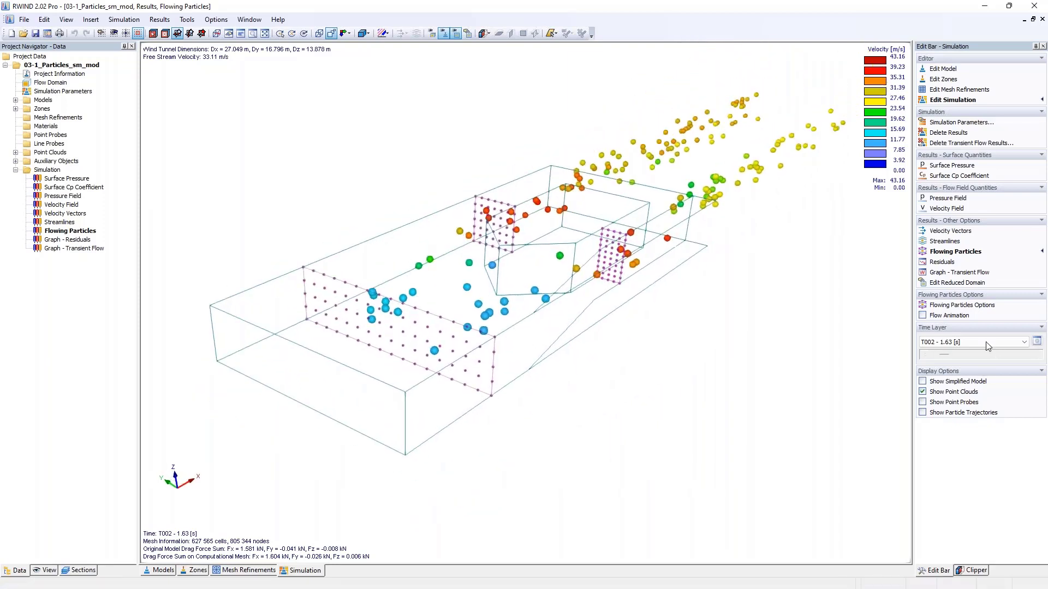
Step: View the flowing particles at time layer T001 - 0.82 s and at the master layer T011 - 8.20 s
left_click(925, 355)
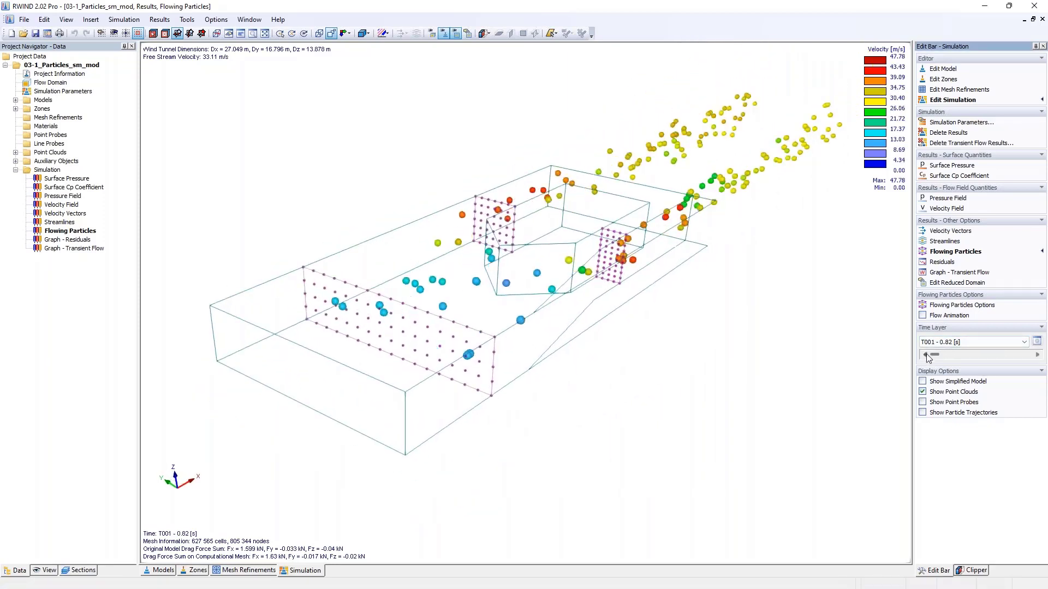
left_click(1037, 355)
left_click(954, 356)
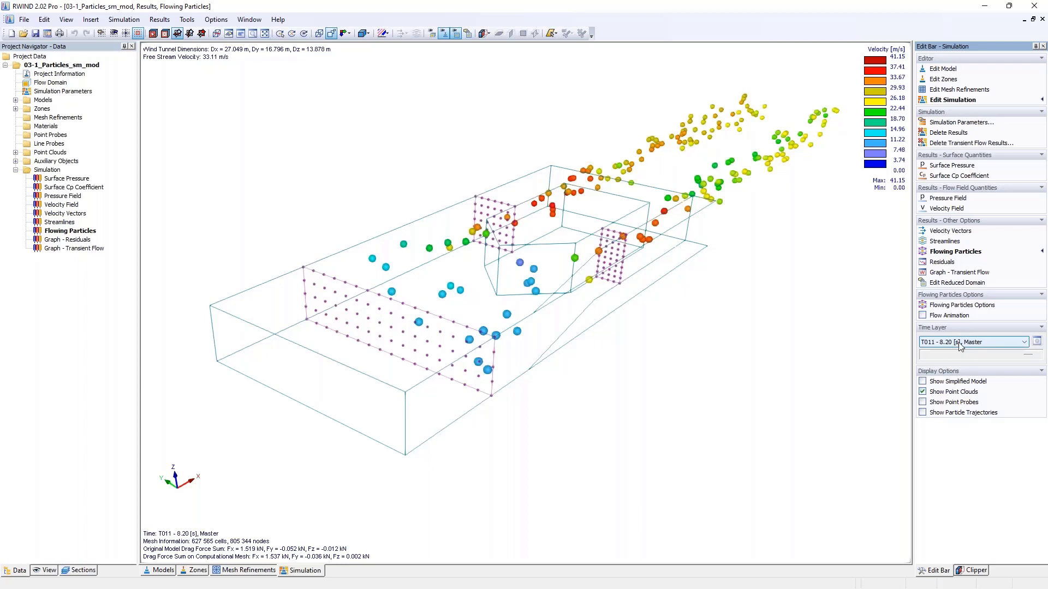
Step: Run the flow animation and watch the flowing particles move through the model from another angle
left_click(922, 316)
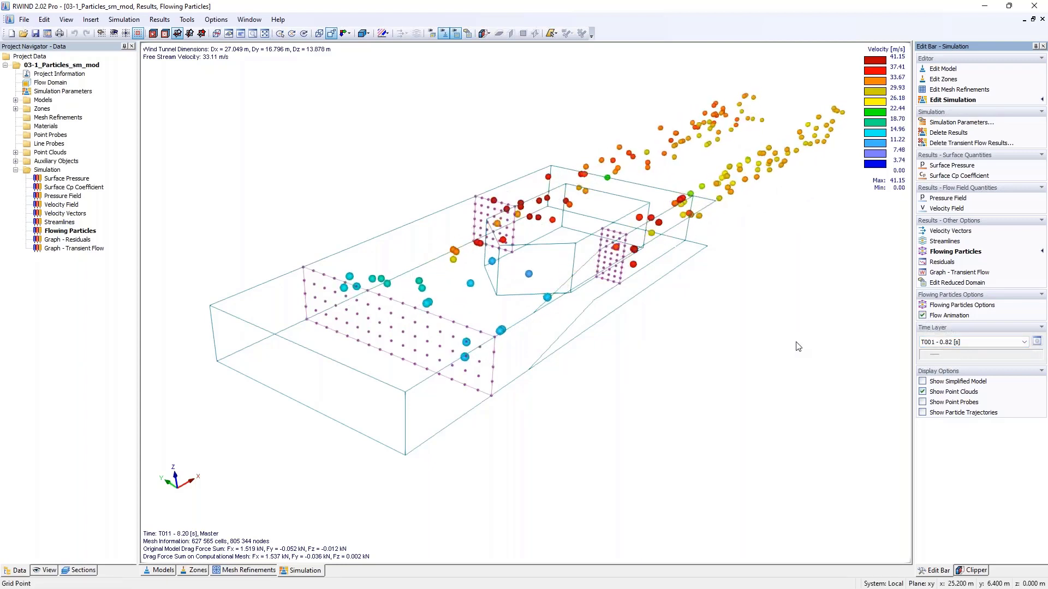
middle_click_drag(690, 264, 662, 332, "ctrl")
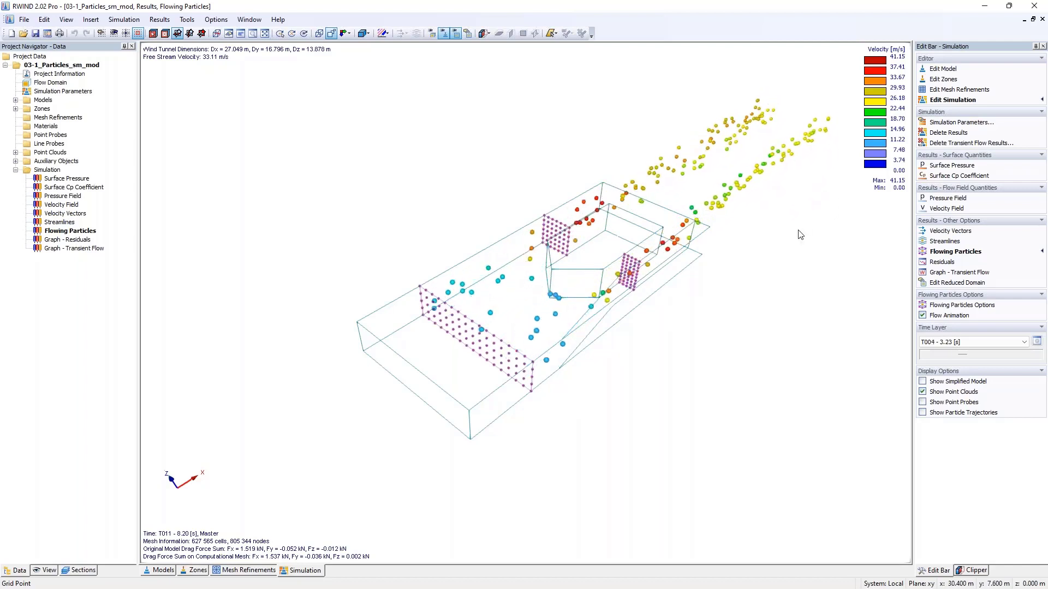
left_click(930, 318)
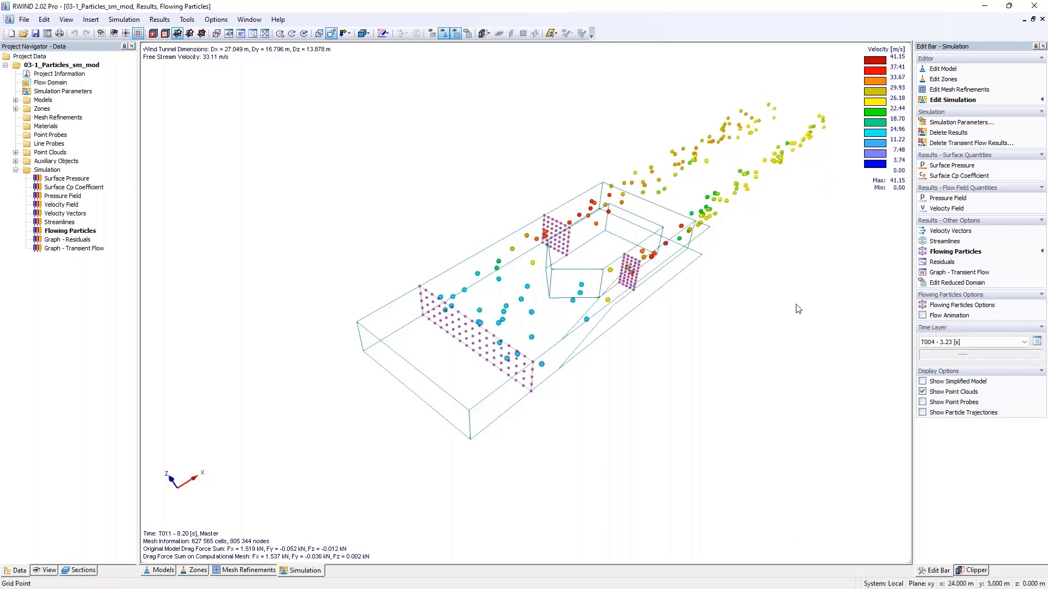
Step: Switch from RWIND to the webinar presentation and advance to the Convergence slide
left_click(61, 222)
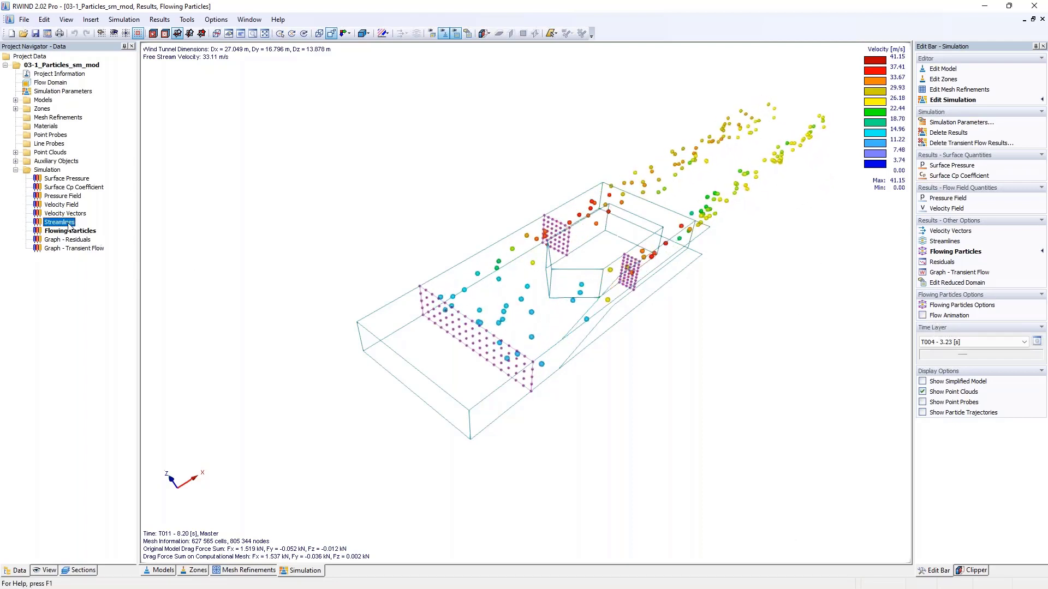
left_click(985, 8)
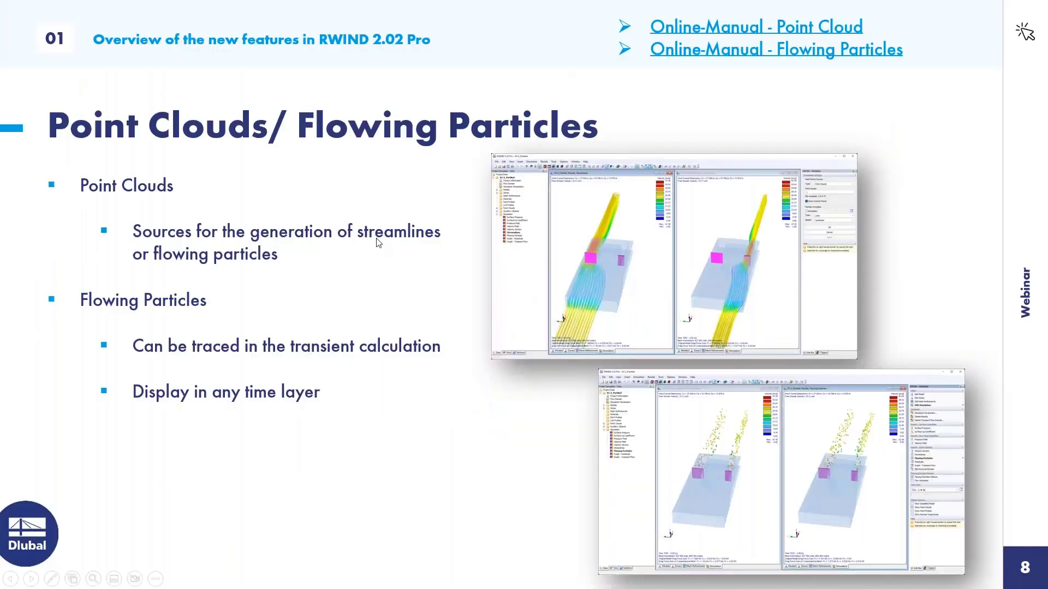
key("Right")
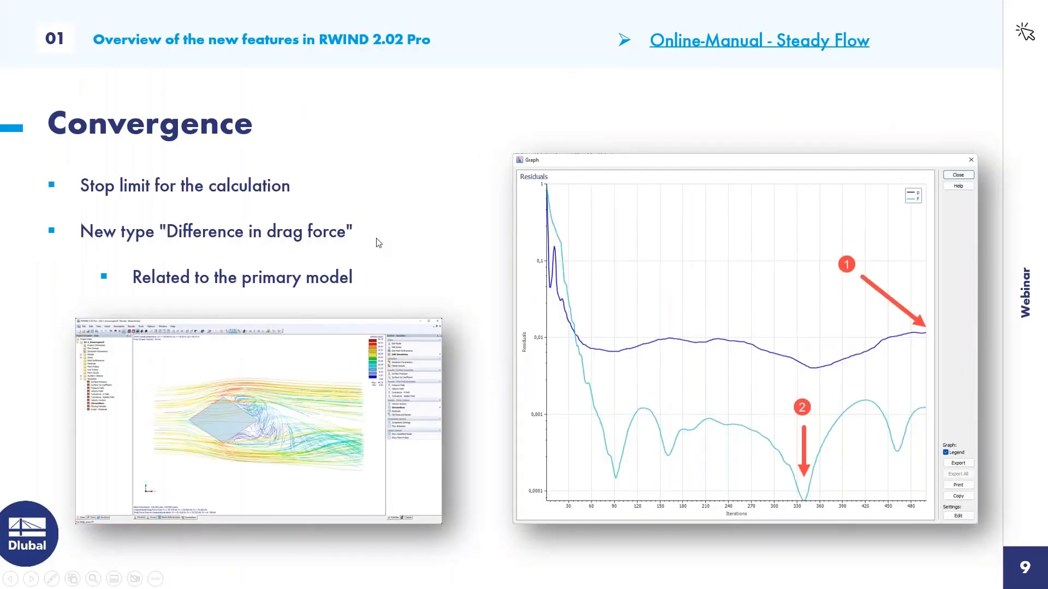
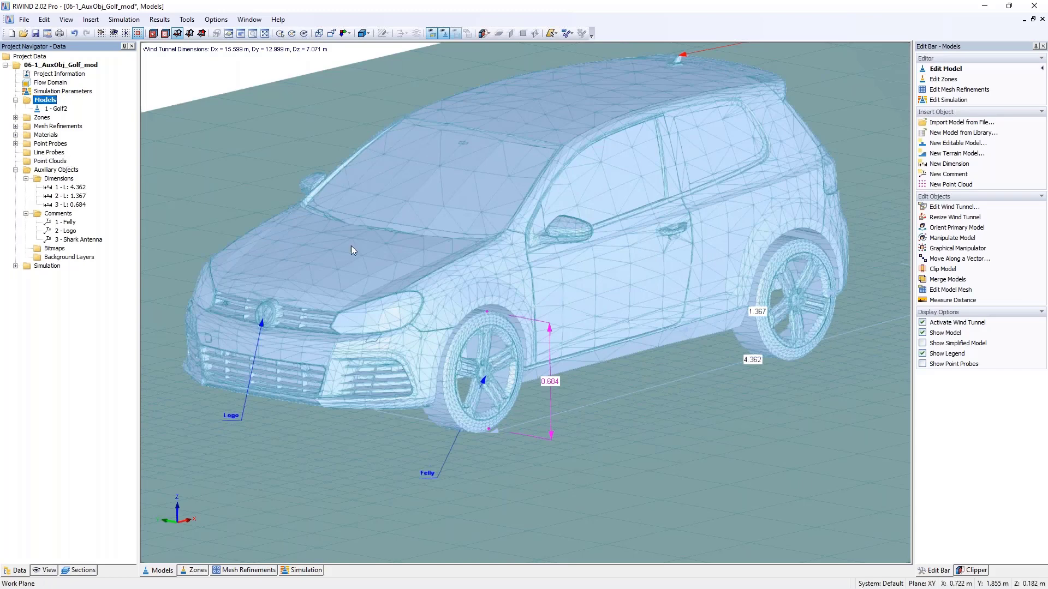
Step: Measure the distances along the four edges of the car's rear side window, corner to corner, and end the measurement
left_click(654, 435)
middle_click_drag(654, 435, 588, 406)
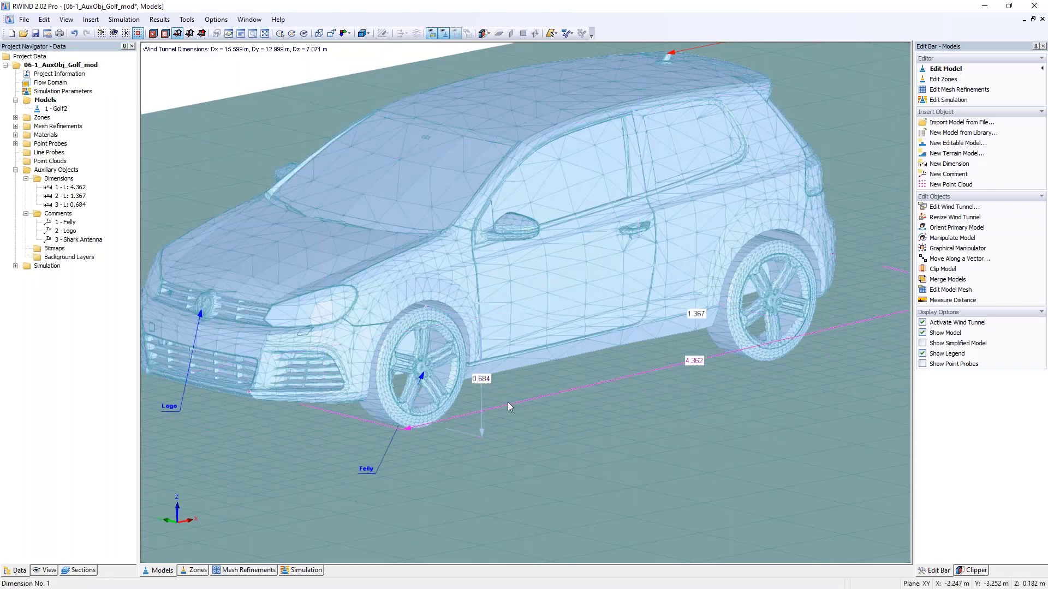
scroll(640, 370, "down", 2)
scroll(653, 368, "down", 2)
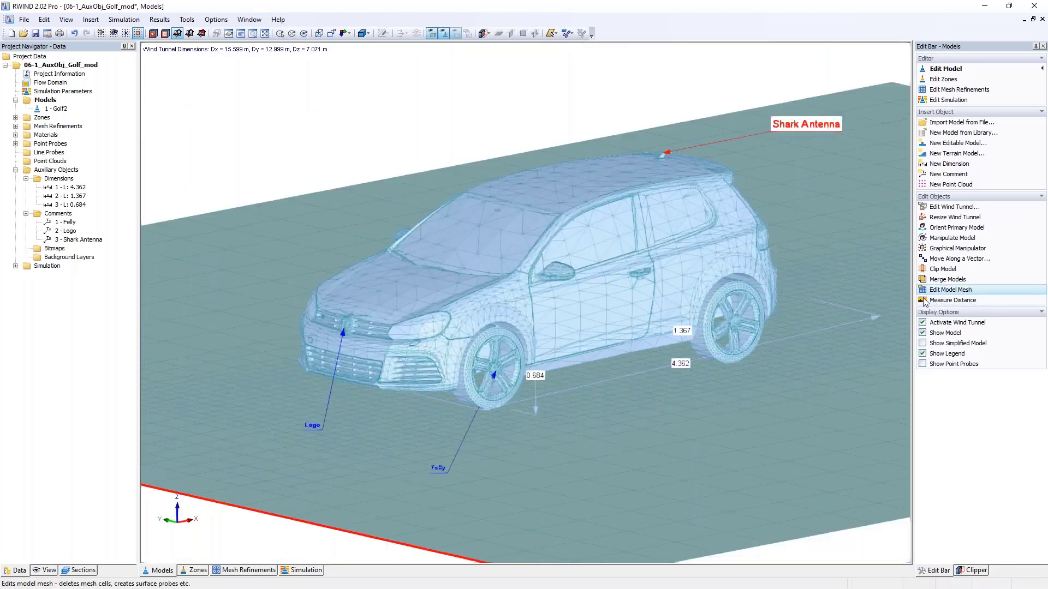
scroll(653, 221, "up", 2)
scroll(654, 220, "up", 1)
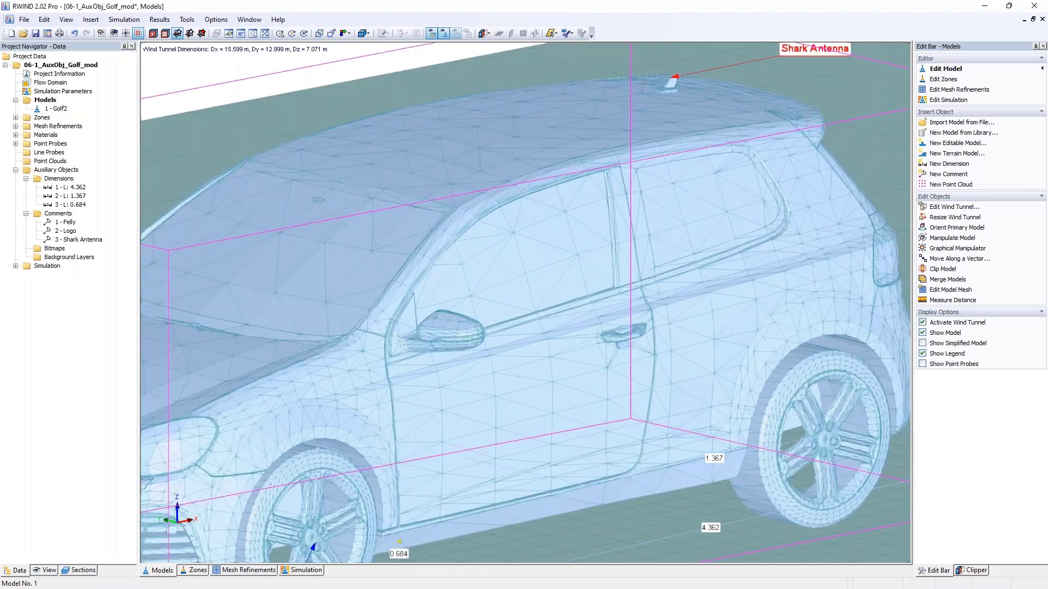
scroll(498, 285, "up", 3)
left_click(957, 300)
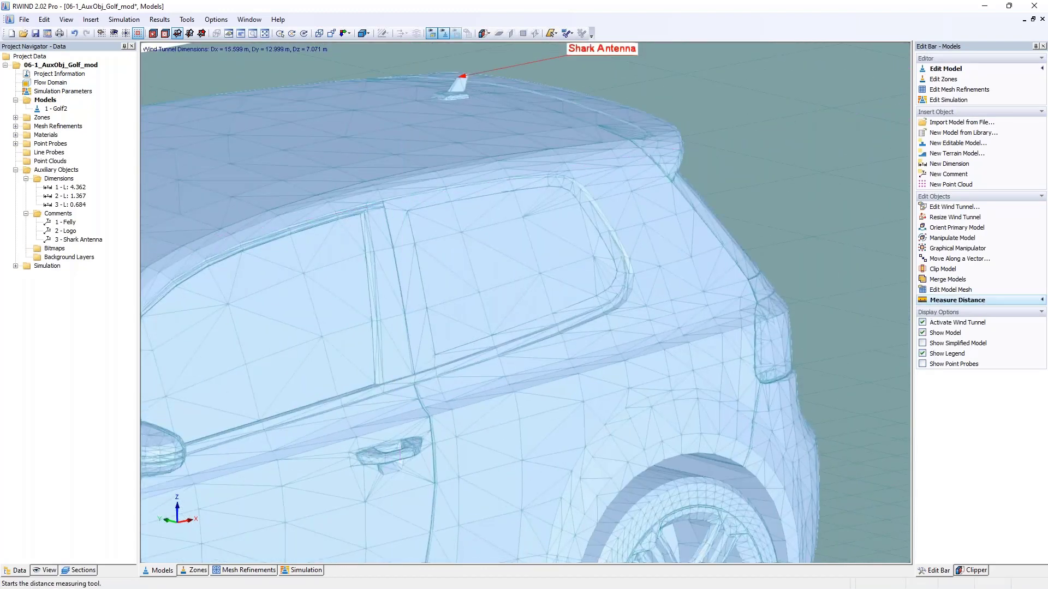
left_click(435, 355)
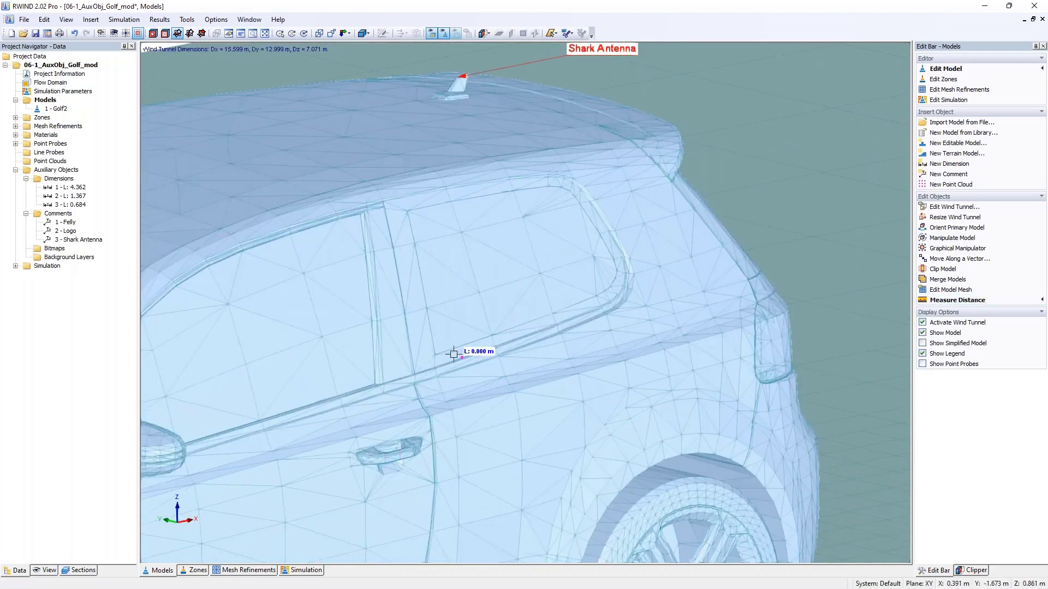
left_click(623, 285)
left_click(562, 188)
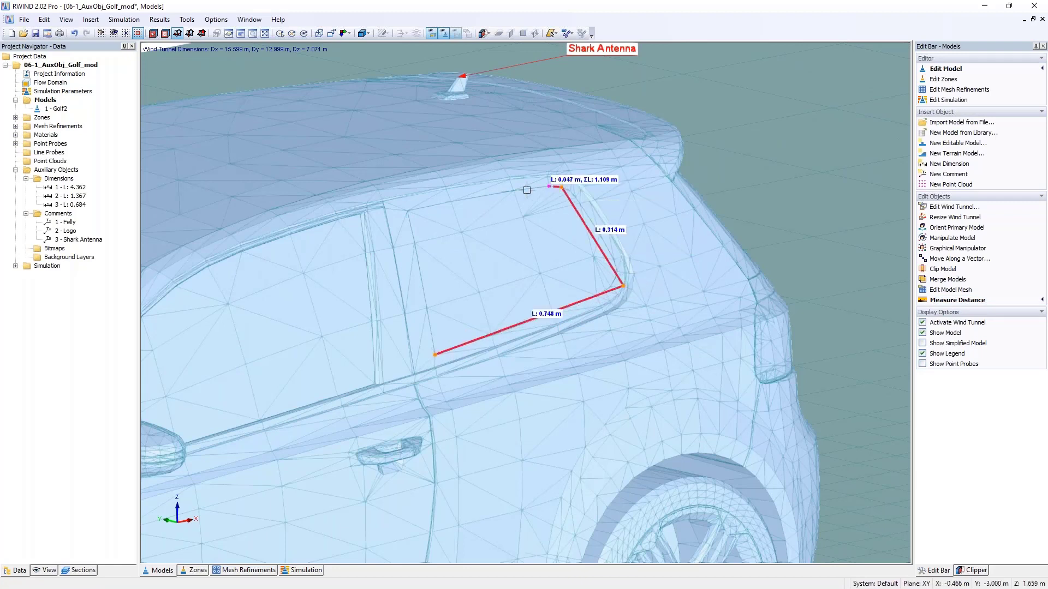
left_click(408, 211)
left_click(435, 354)
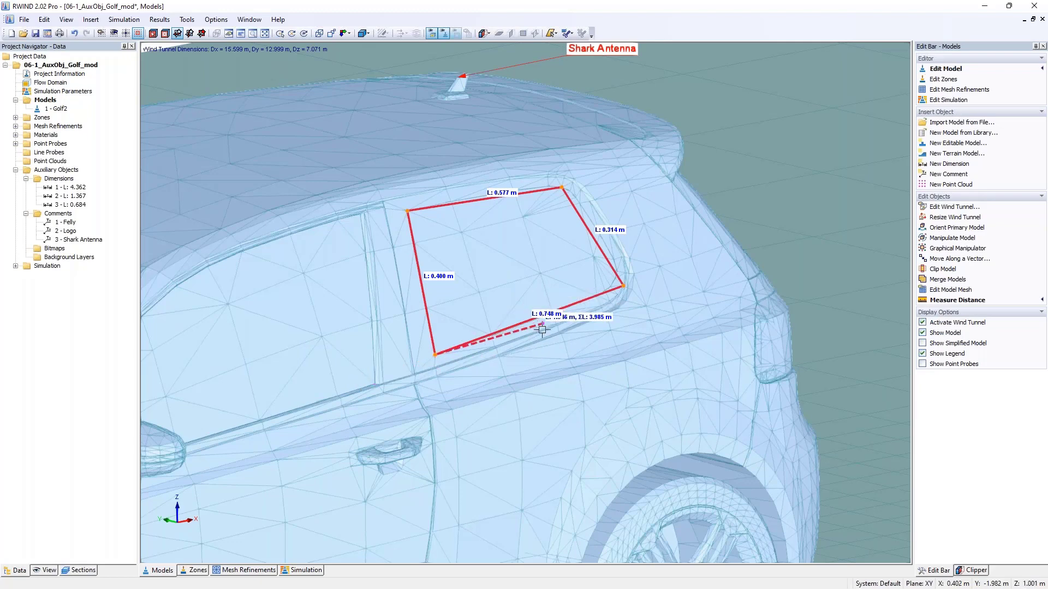
key("Escape")
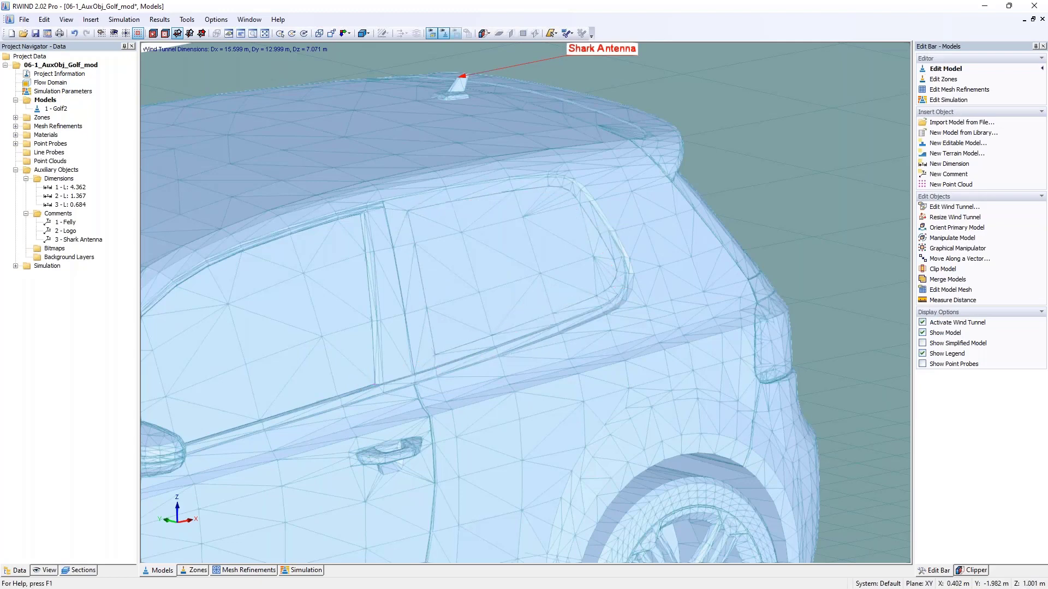
Step: Measure a single diagonal distance between two points inside the rear side window and end the measurement
left_click(940, 301)
left_click(462, 233)
left_click(541, 273)
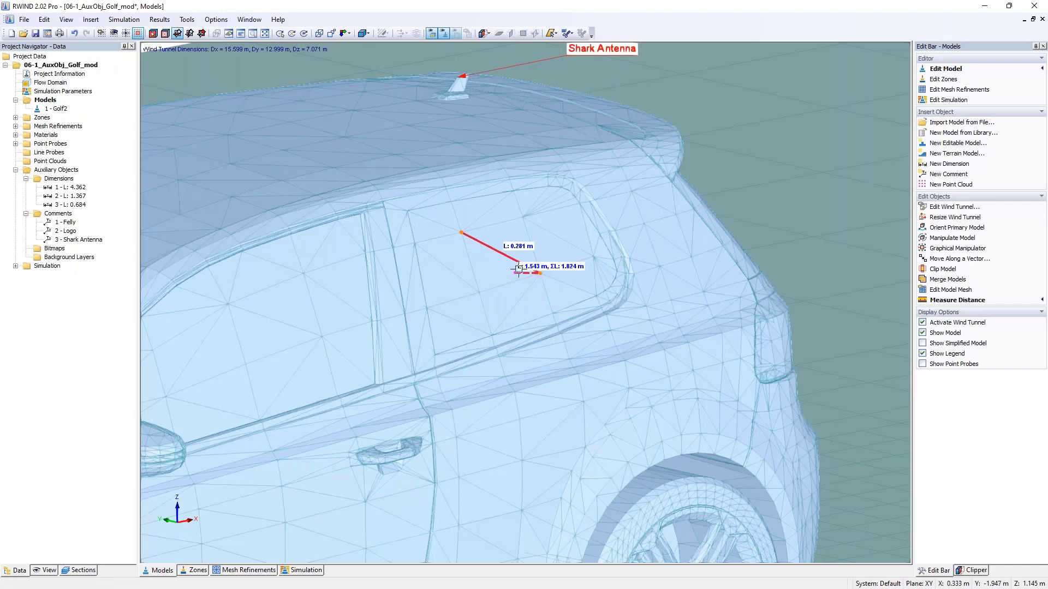
key("Escape")
Step: Switch back to the webinar presentation and advance to the Graphical Model Editor slide
scroll(518, 269, "down", 6)
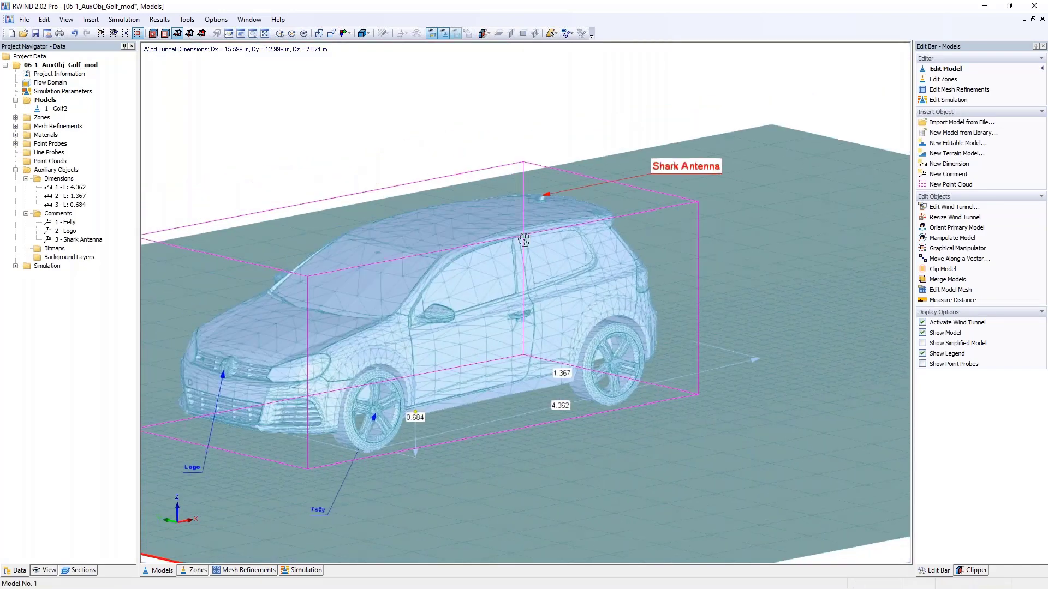
key("alt+Tab")
key("Right")
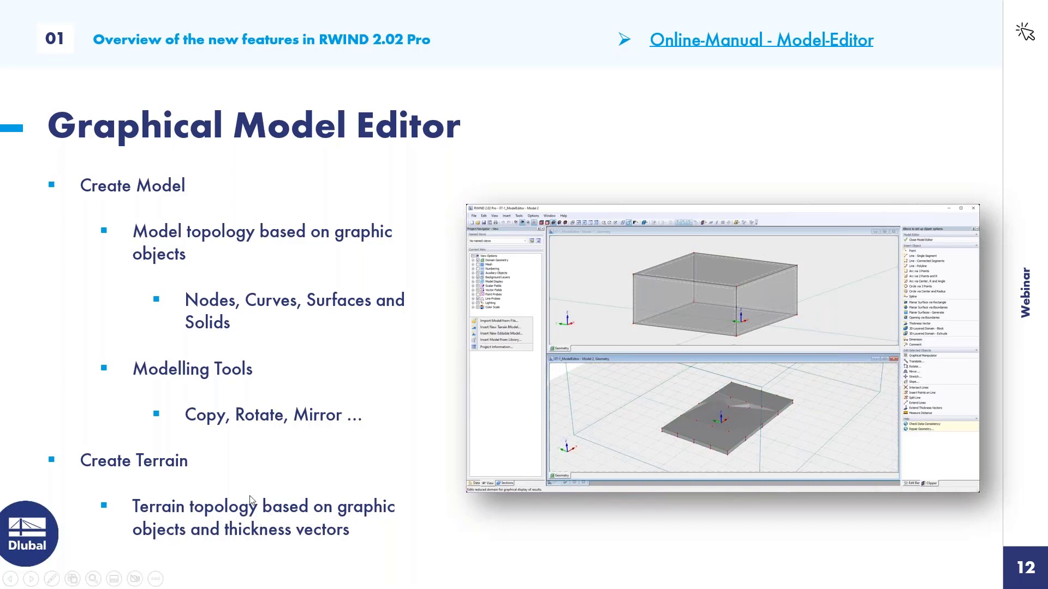
Step: Switch from the presentation to RWIND and open the box-shaped building model in the Model Editor
key("alt+Tab")
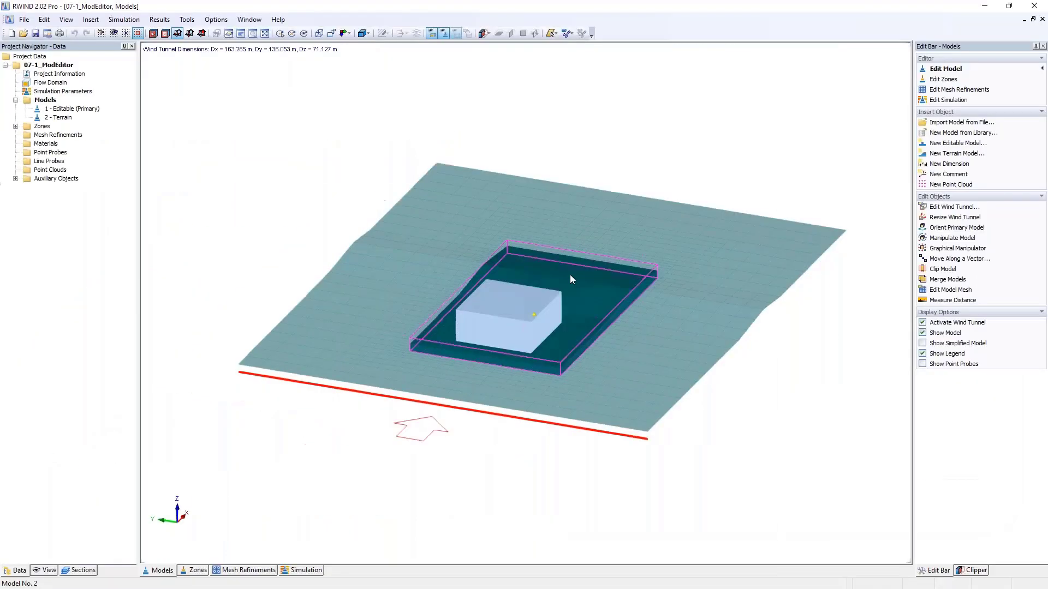
scroll(480, 284, "up", 5)
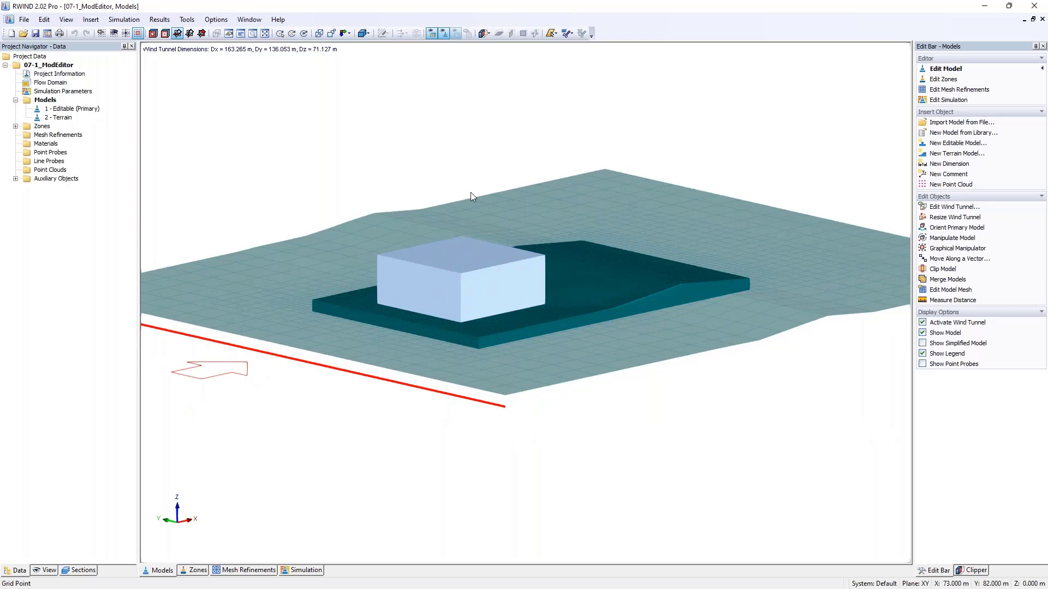
middle_click_drag(472, 196, 431, 243, "ctrl")
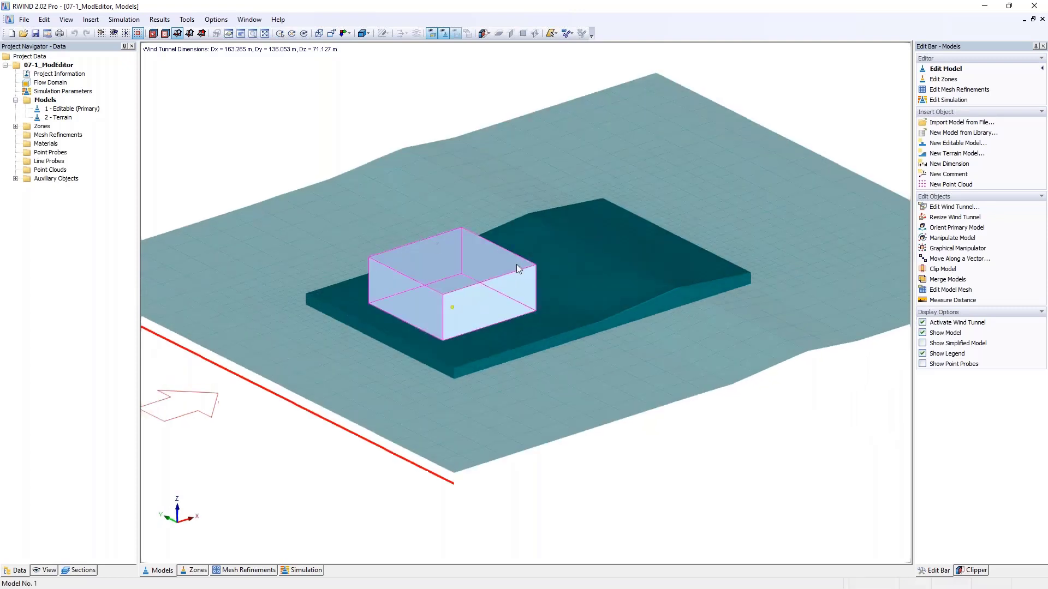
right_click(46, 103)
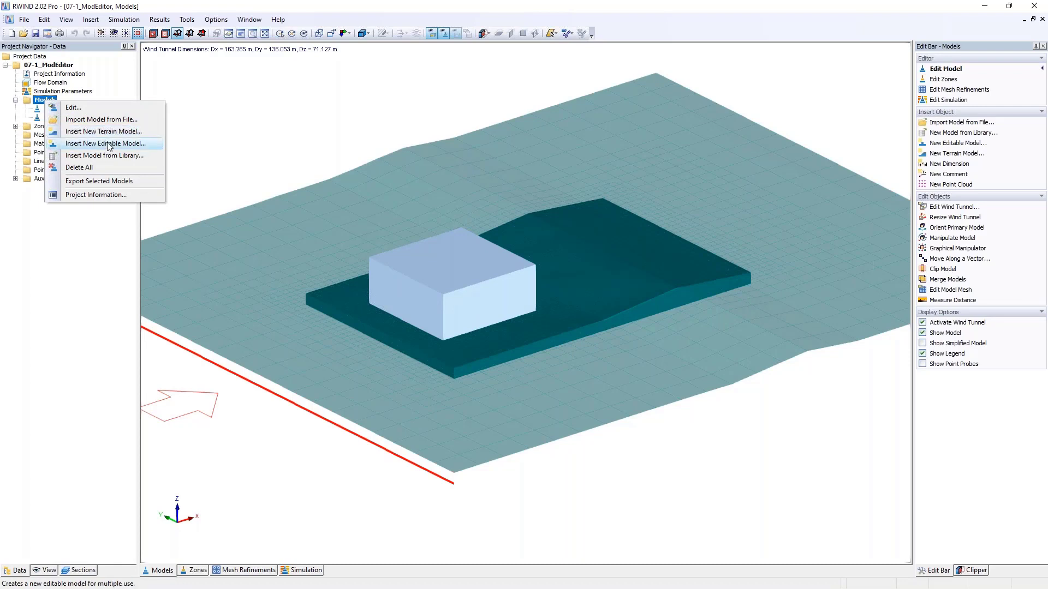
left_click(440, 262)
left_click(441, 269)
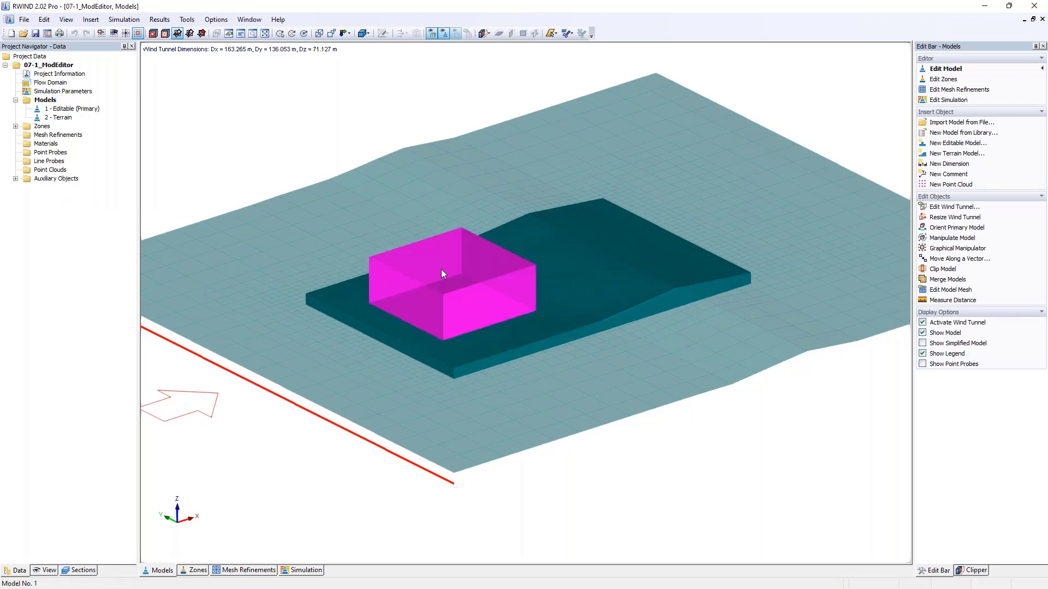
right_click(441, 269)
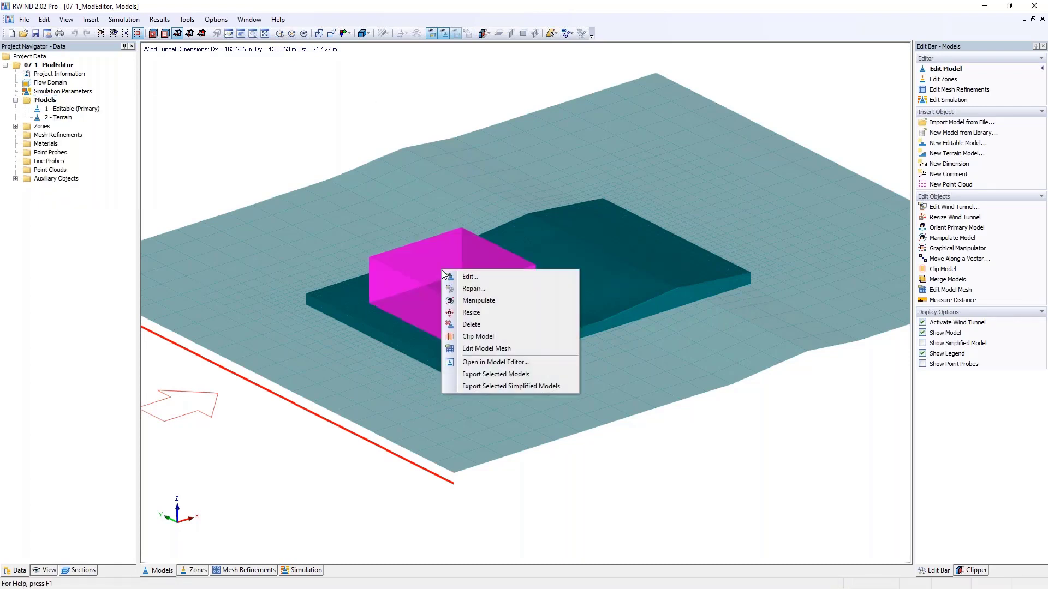
left_click(505, 363)
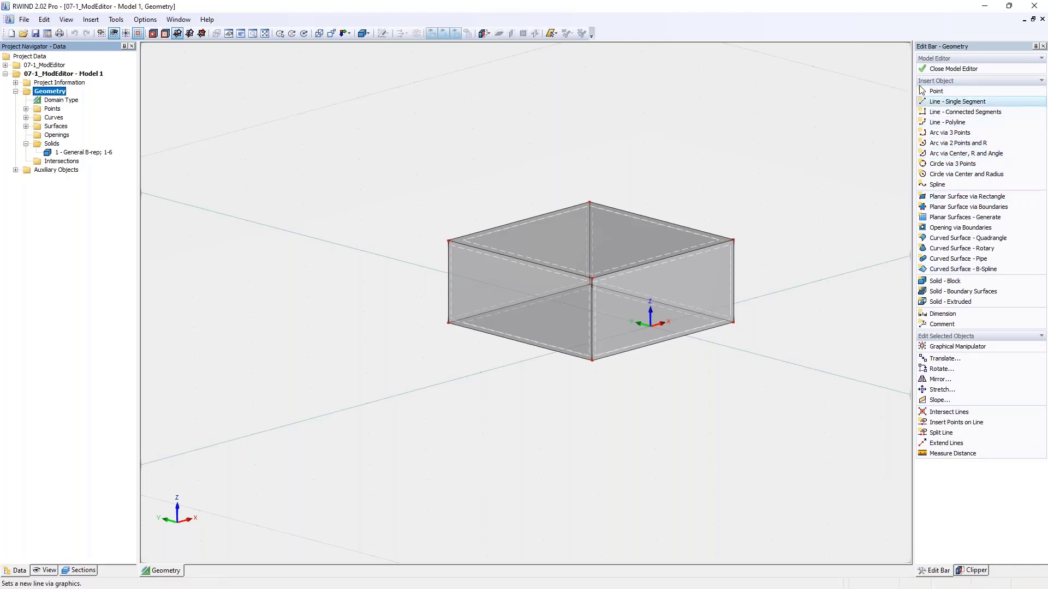
left_click(66, 19)
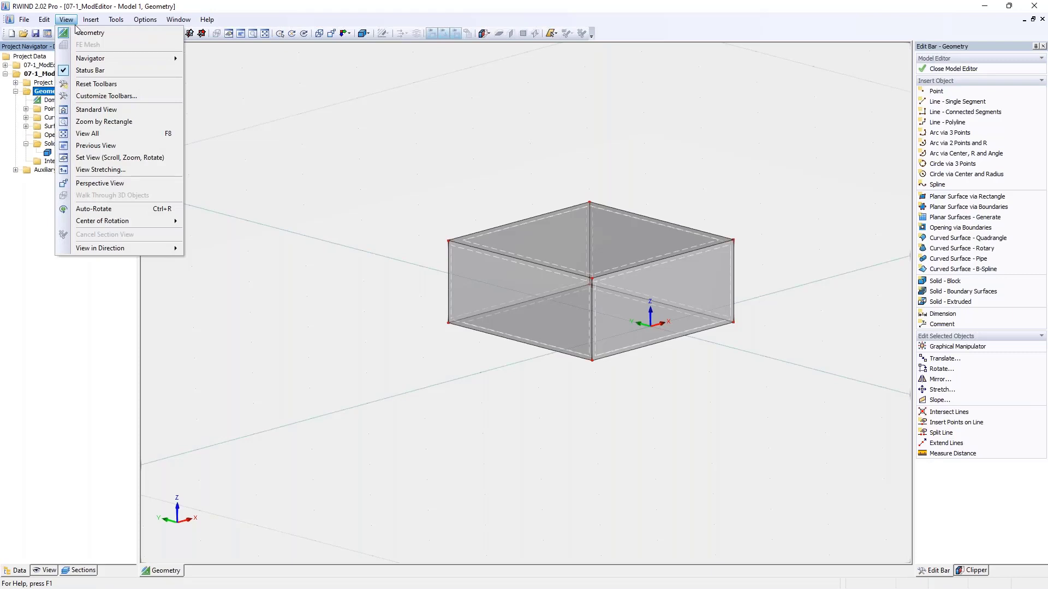
mouse_move(89, 59)
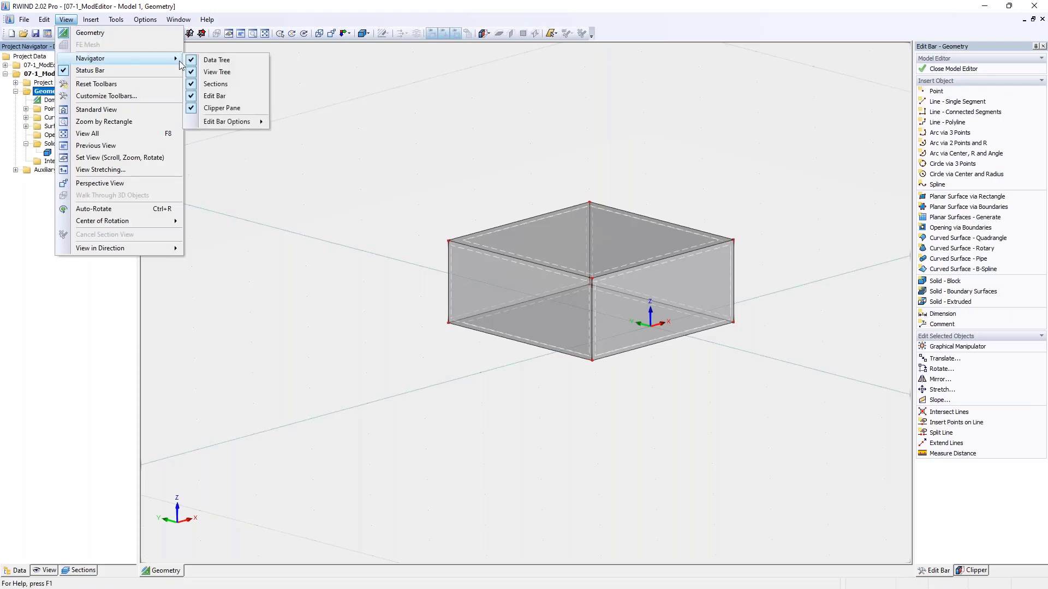
mouse_move(224, 125)
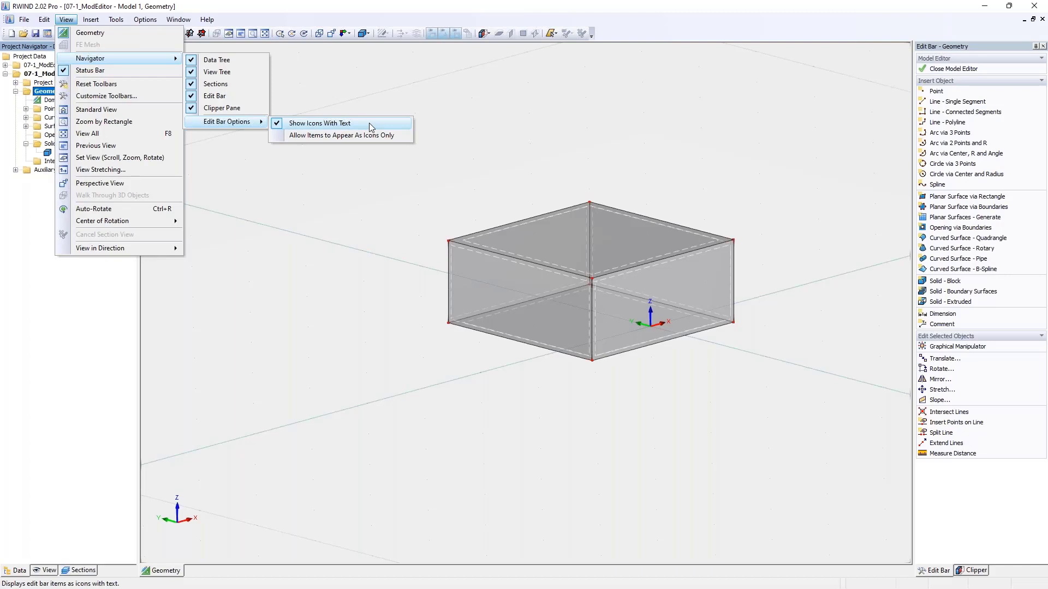
left_click(461, 138)
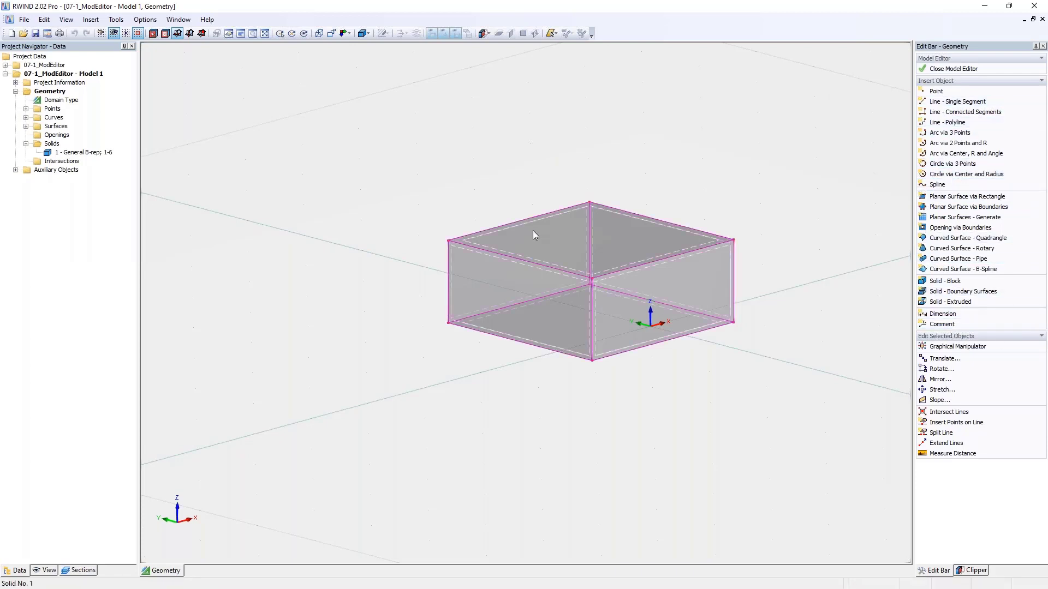
Step: Move the rear top corner point of the box away from the solid and undo the move
left_click_drag(591, 202, 727, 126)
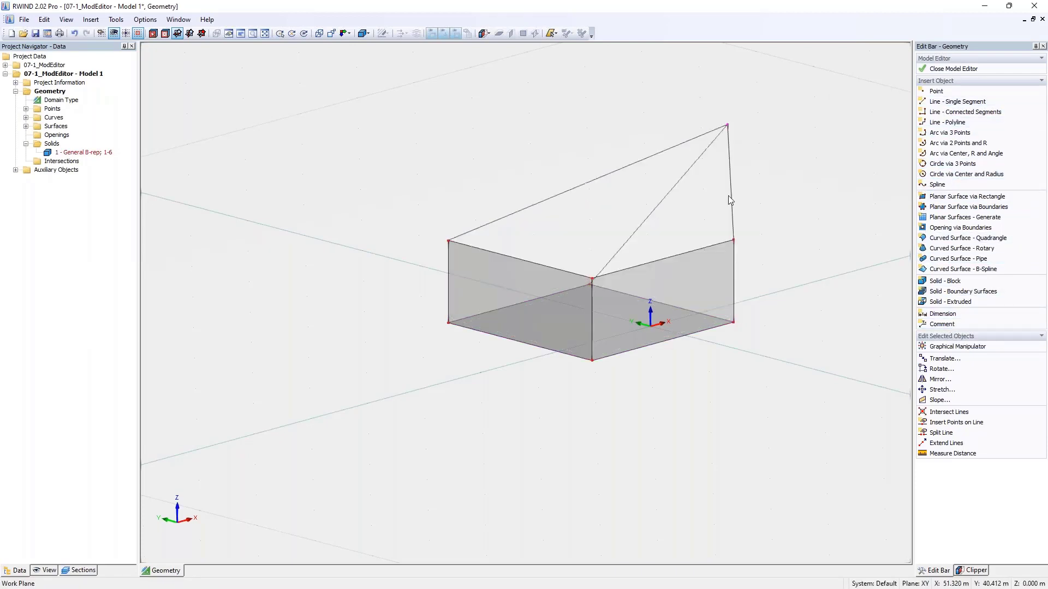
key("ctrl+z")
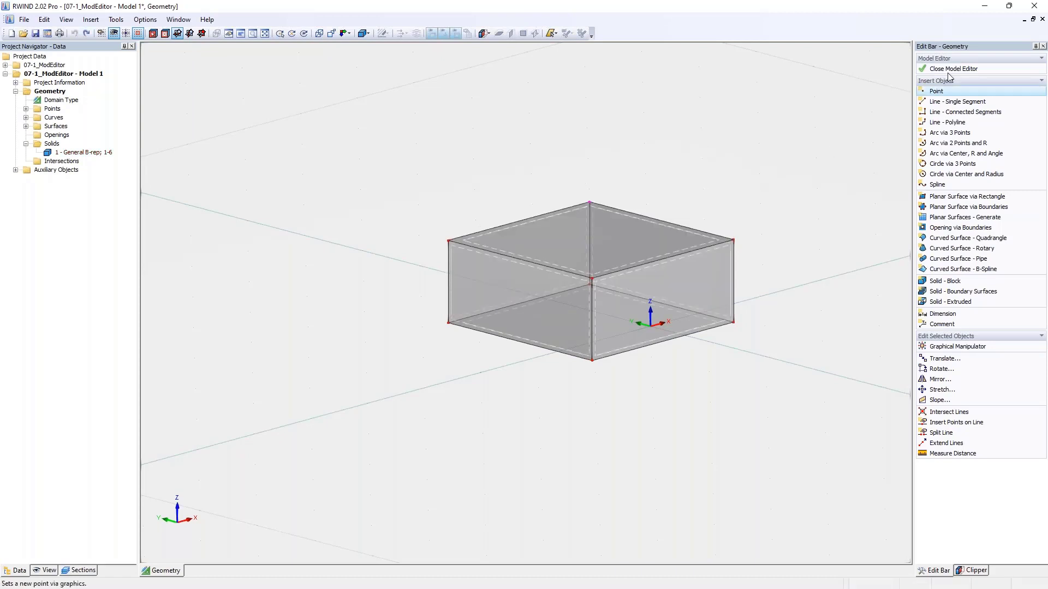
Step: Close the building's Model Editor and open the terrain model in the Model Editor instead
left_click(968, 69)
left_click(530, 324)
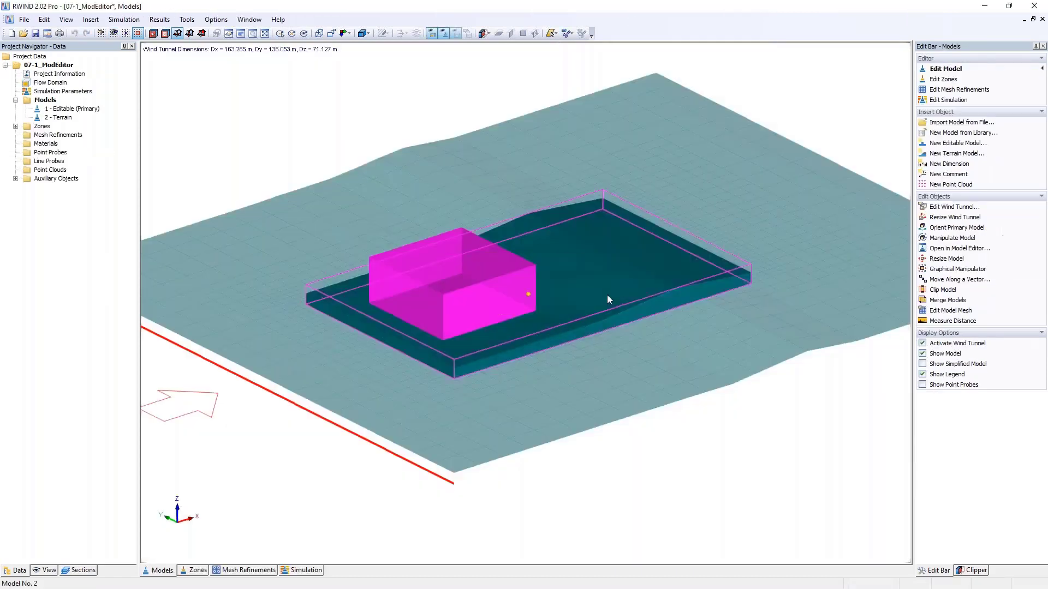
left_click(609, 299)
right_click(64, 120)
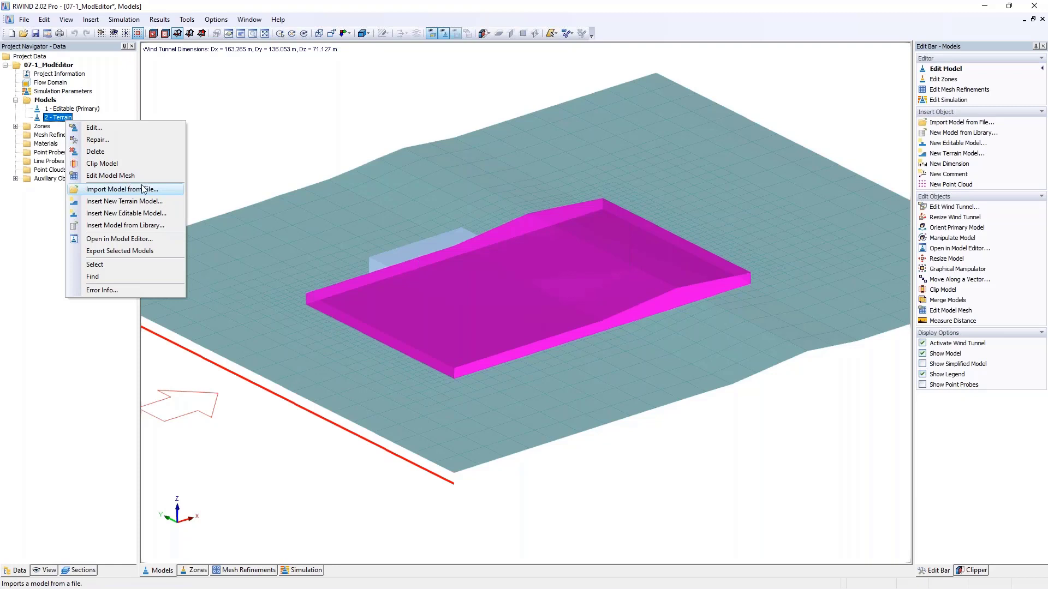
left_click(473, 234)
right_click(579, 310)
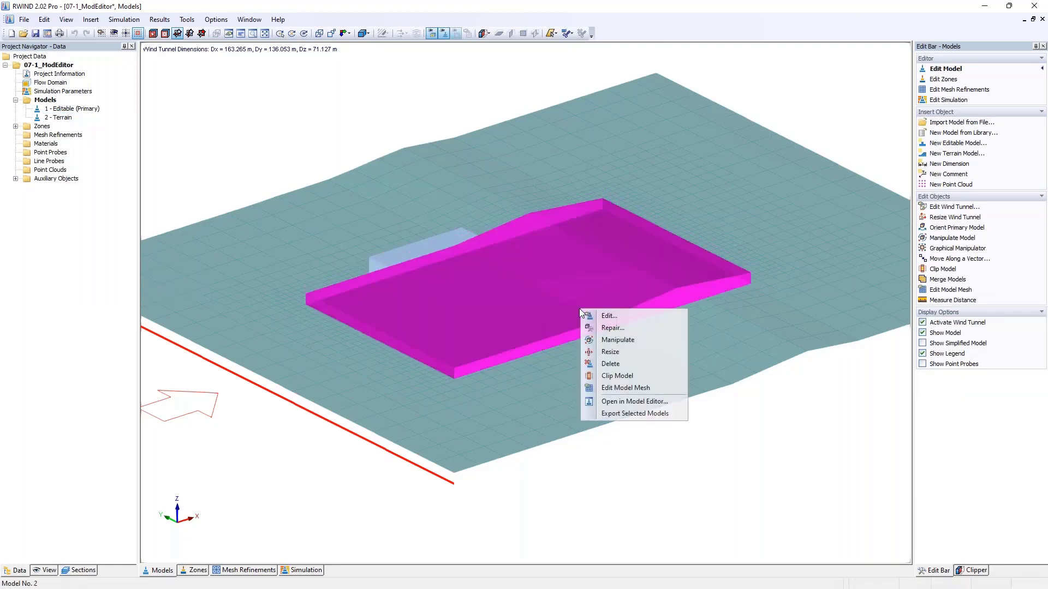
left_click(627, 401)
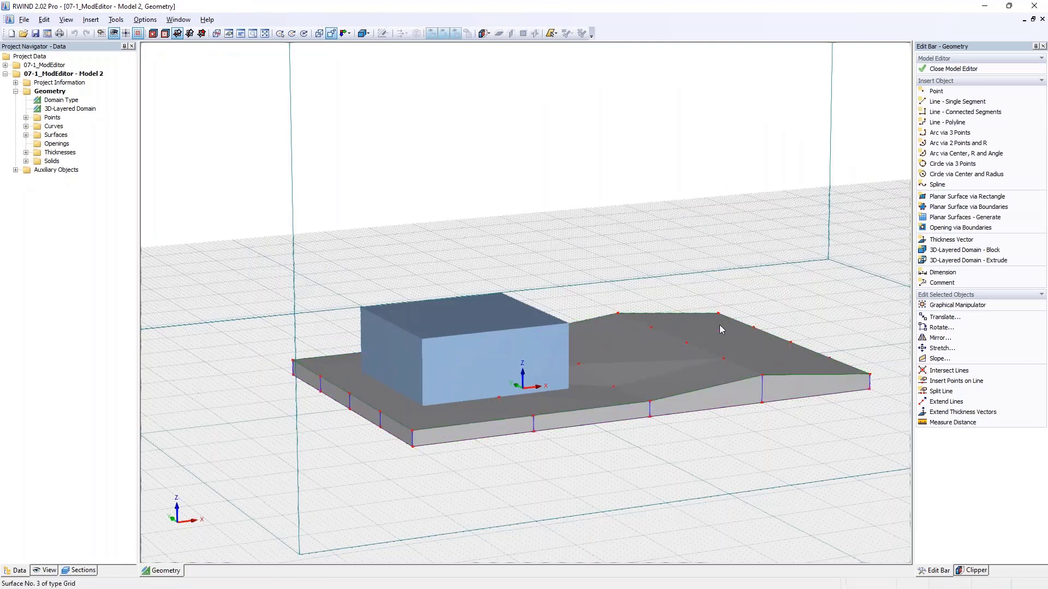
Step: Set the Z coordinate of terrain point 34, located at X 30 m and Y -12.5 m, to 6 m
scroll(654, 330, "up", 1)
middle_click_drag(627, 355, 688, 421, "ctrl")
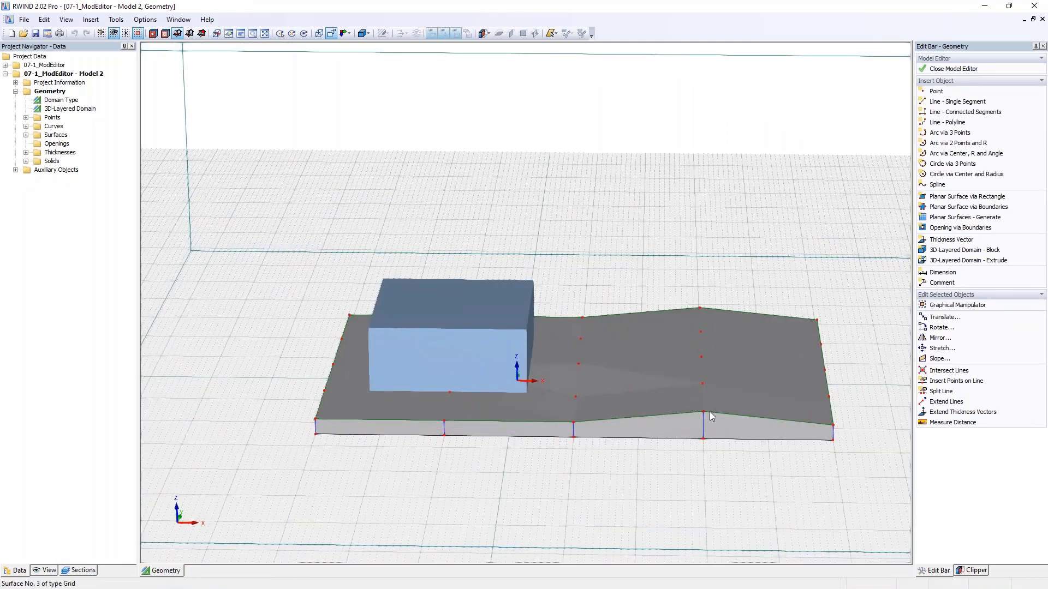
left_click(702, 319)
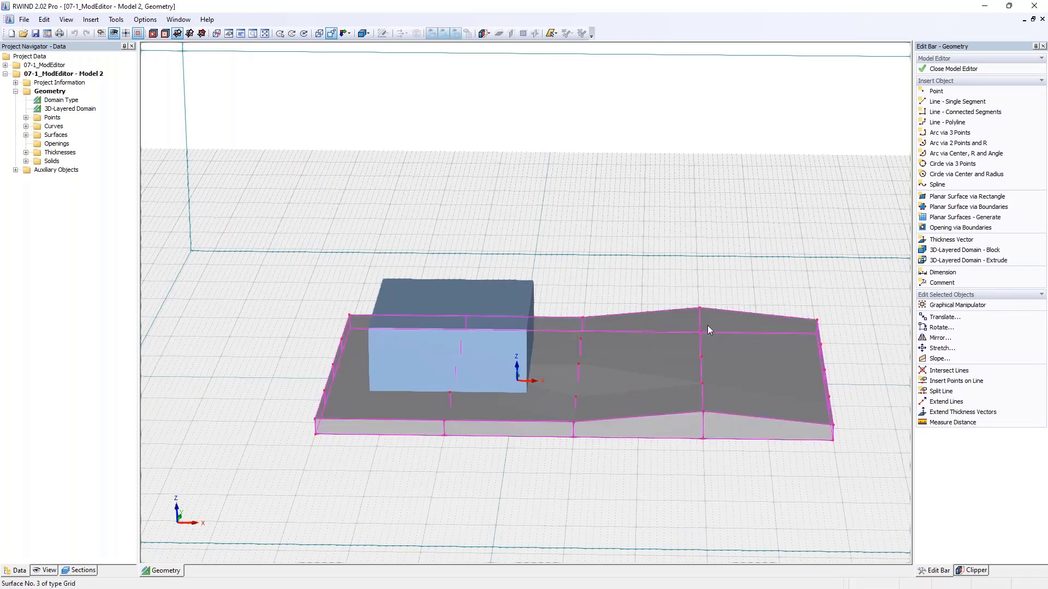
middle_click_drag(708, 326, 631, 316)
scroll(531, 421, "up", 3)
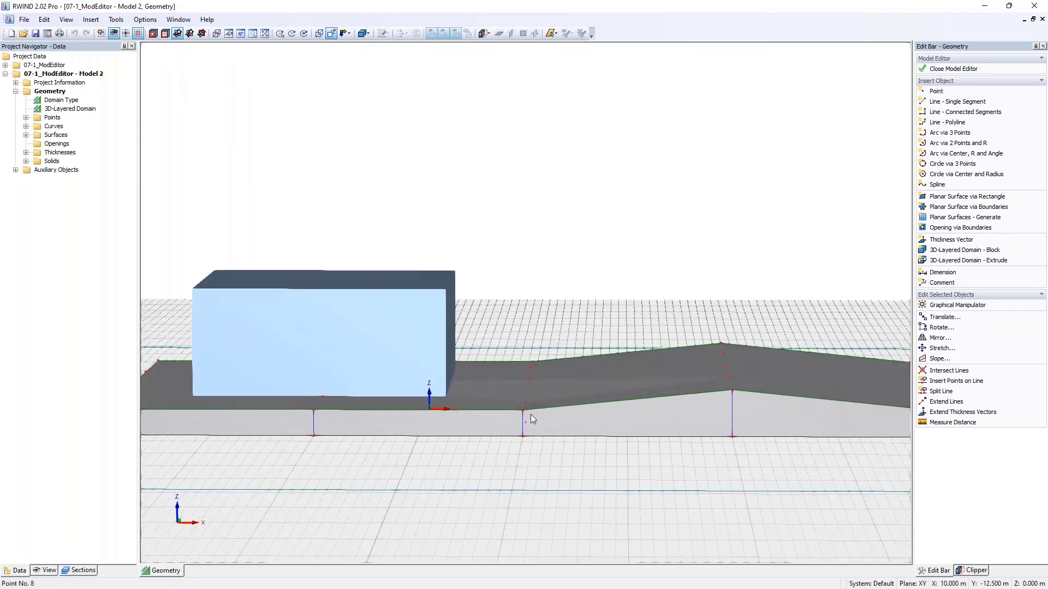
key("Escape")
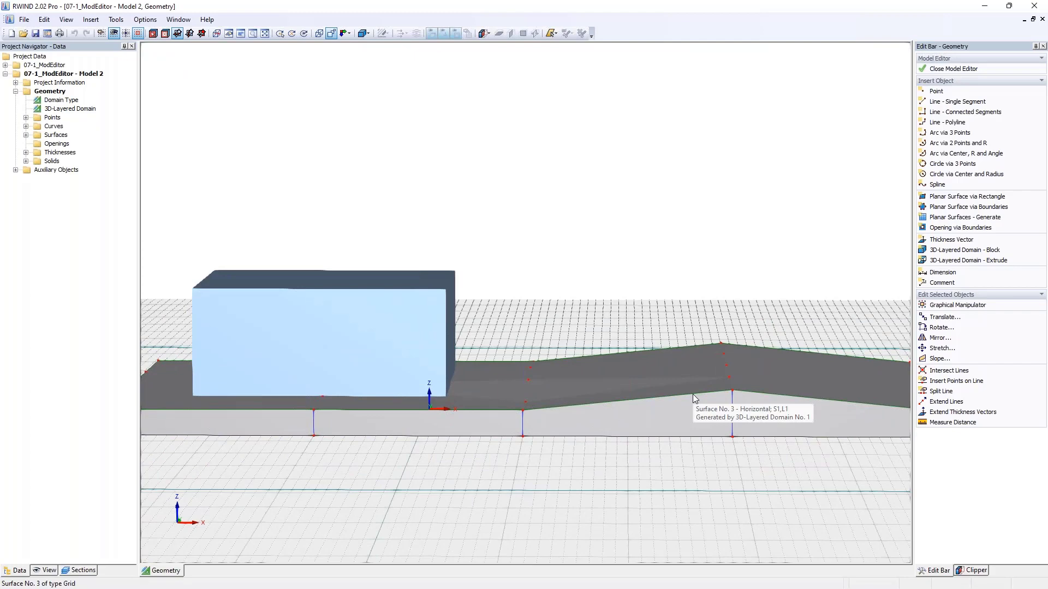
middle_click_drag(693, 394, 633, 361, "ctrl")
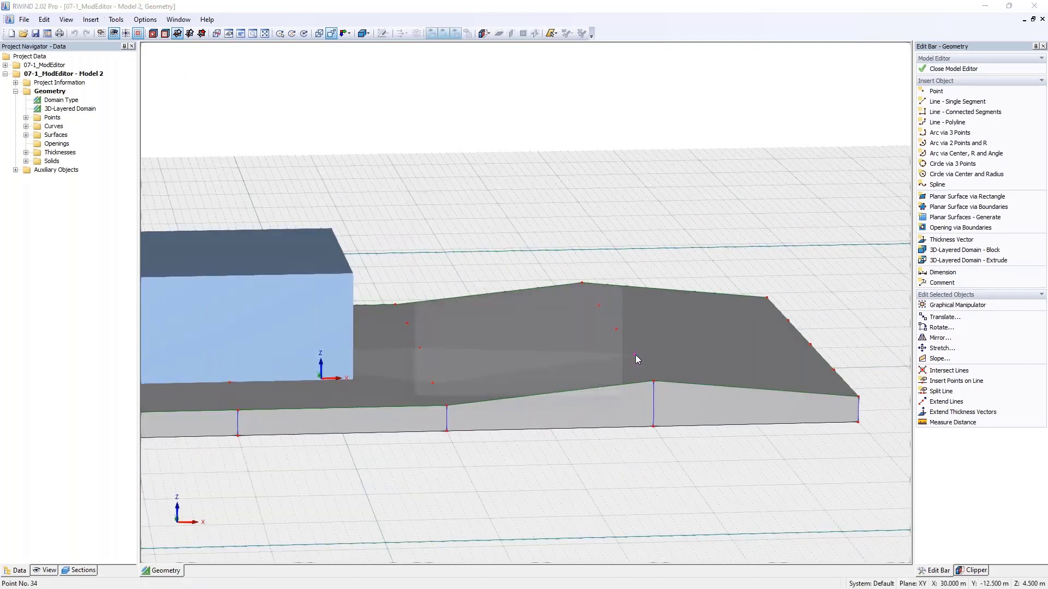
double_click(636, 354)
double_click(491, 319)
type("6")
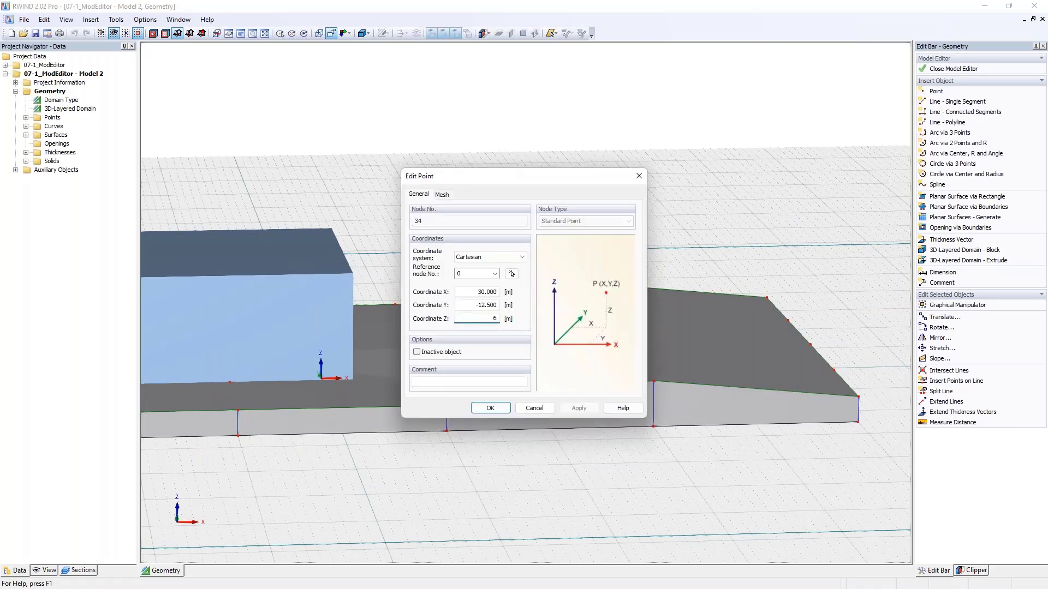
key("Tab")
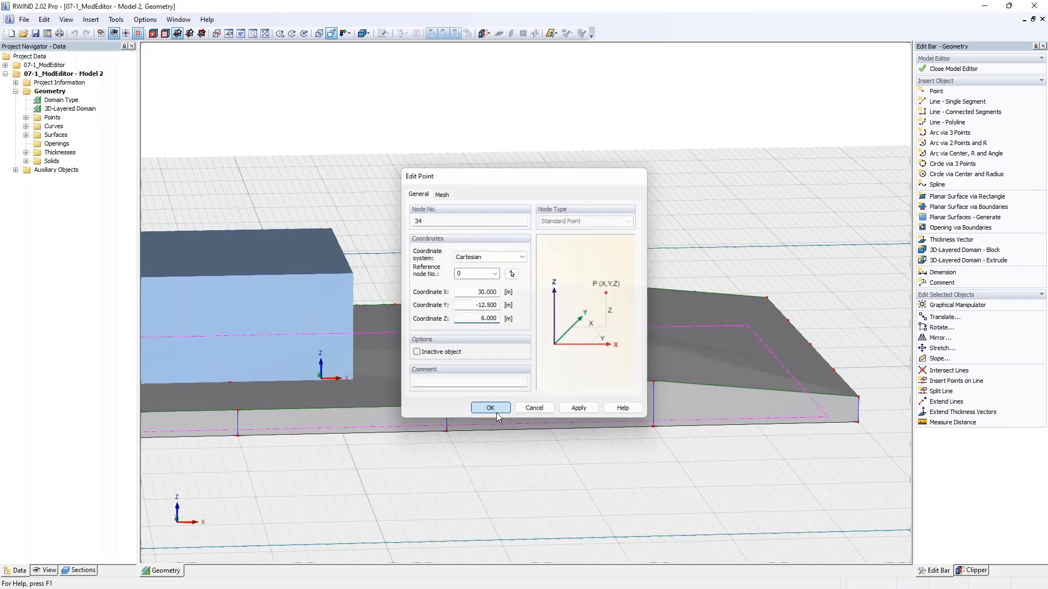
left_click(496, 412)
Step: Set the Z coordinate of terrain point 44, located at X 30 m and Y 12.5 m, to 20 m
middle_click_drag(664, 412, 640, 333, "ctrl")
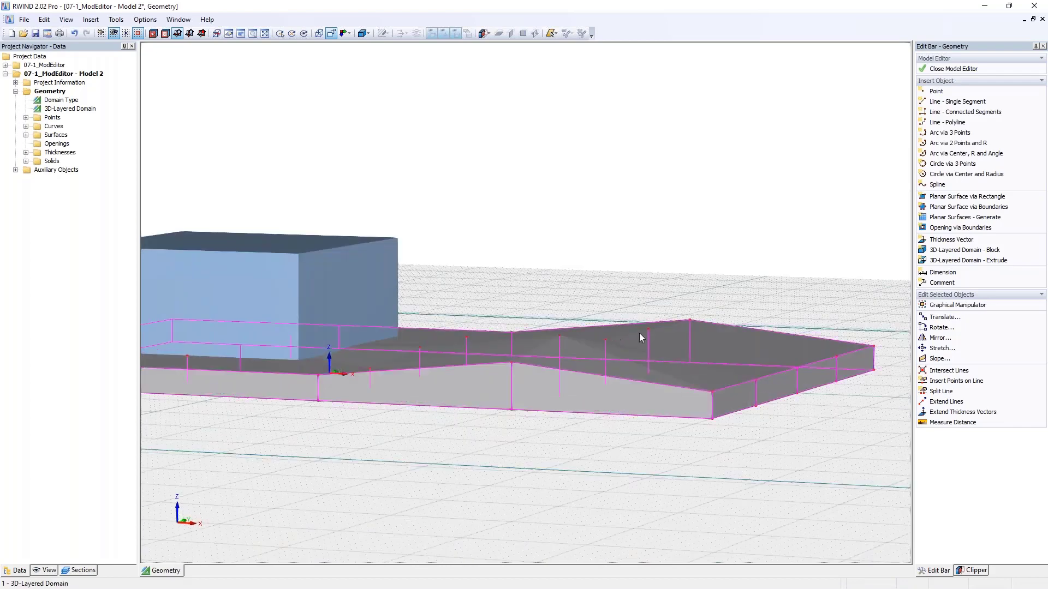
double_click(649, 329)
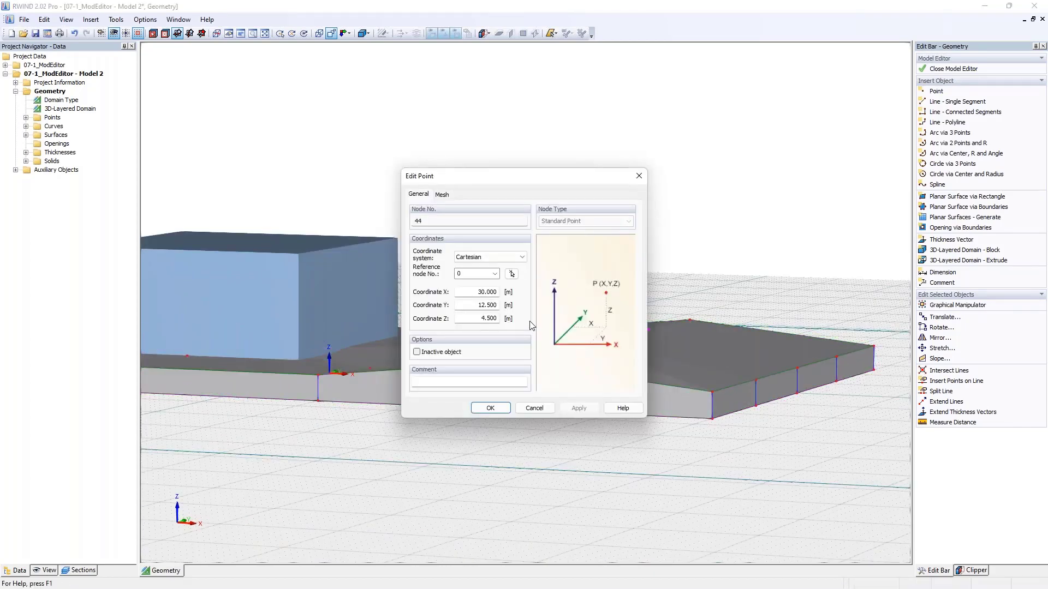
key("Tab")
type("20")
key("Return")
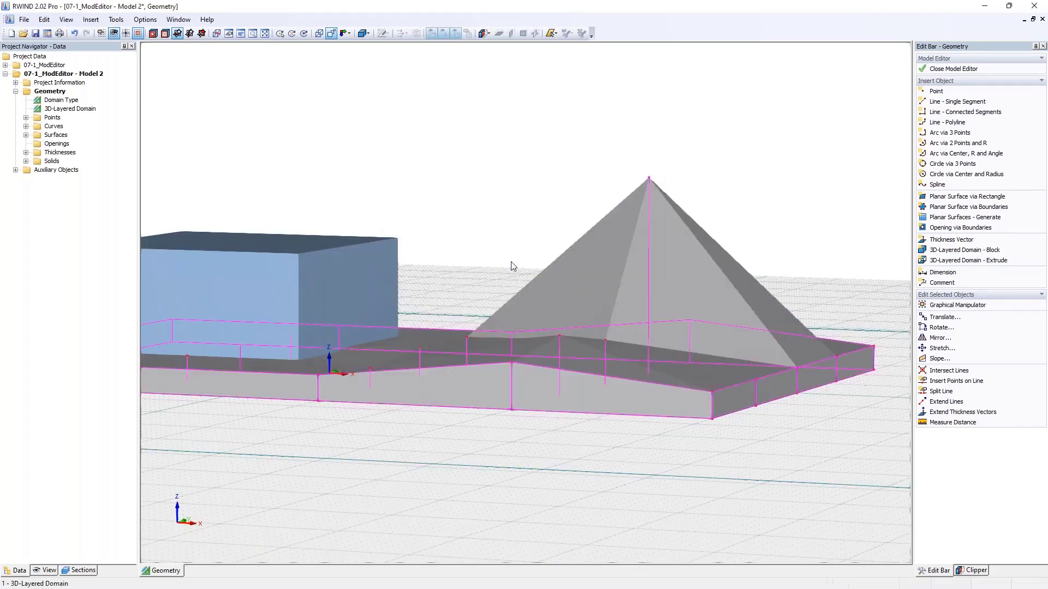
Step: Close the Model Editor and save the changes to the terrain model
middle_click_drag(496, 222, 678, 297, "ctrl")
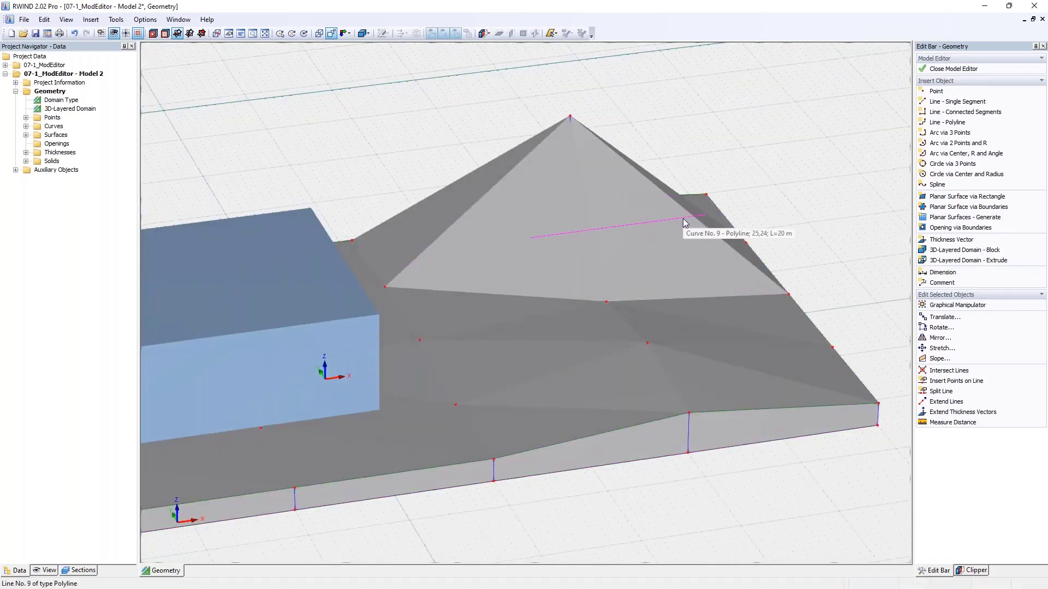
left_click(953, 68)
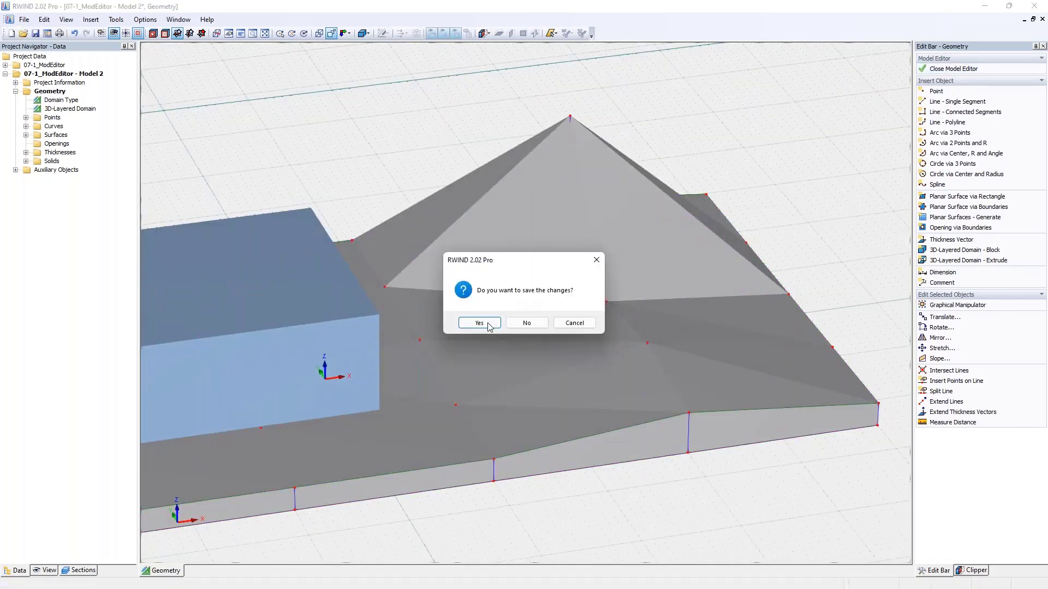
left_click(479, 323)
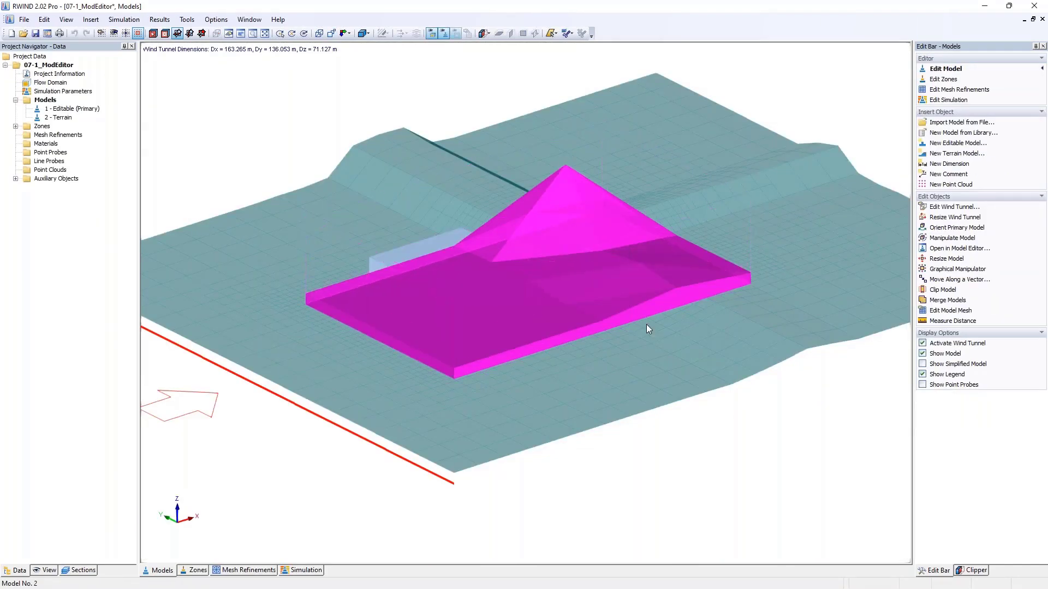
Step: Check the terrain model's type settings, including its use as lower boundary condition, and close the dialog without changes
middle_click_drag(660, 355, 568, 316, "ctrl")
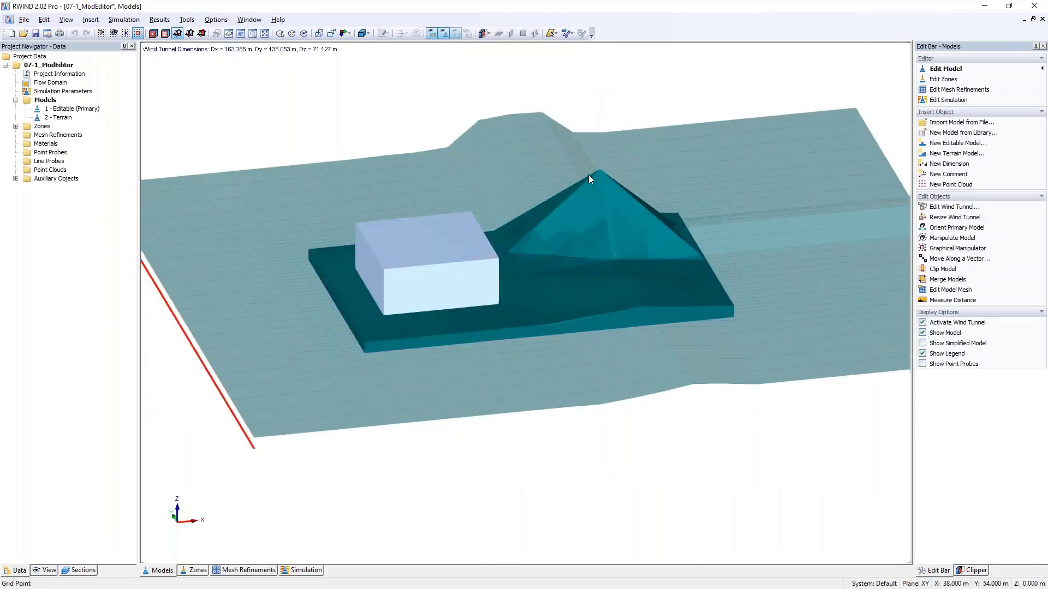
double_click(622, 263)
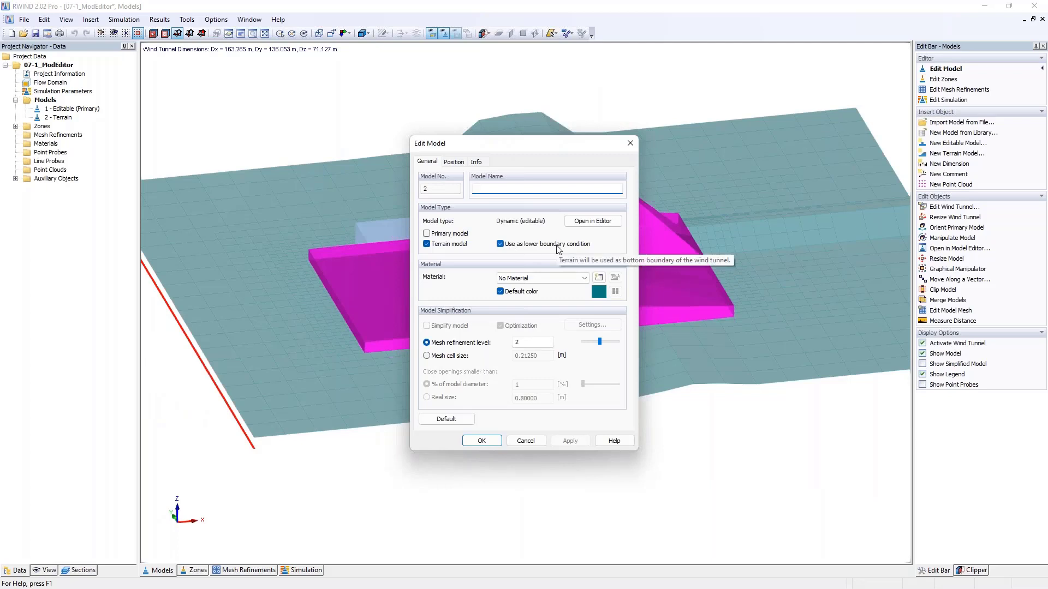
left_click(630, 143)
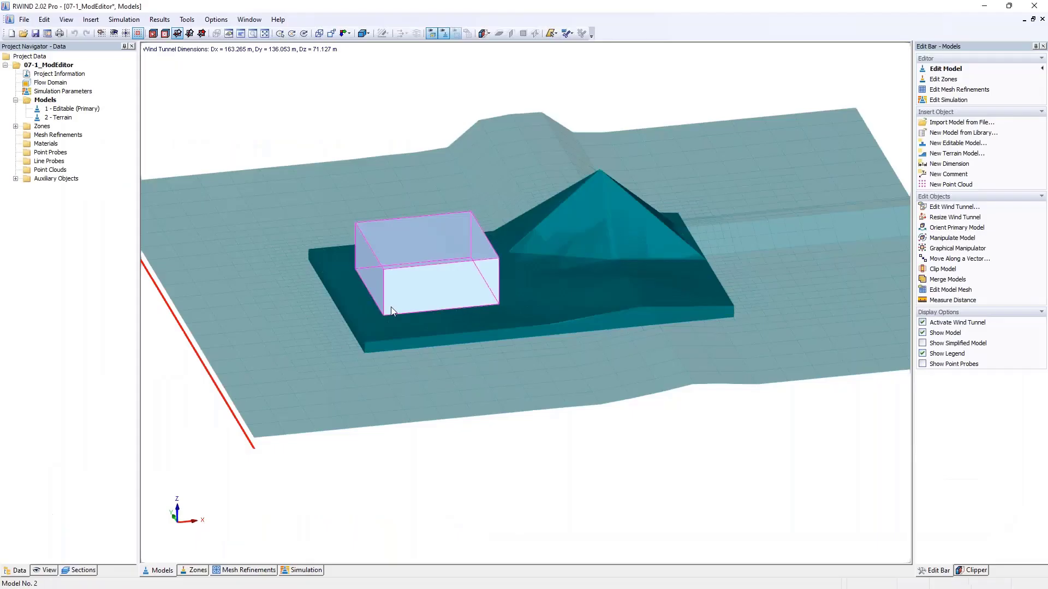
Step: Close the 07-1_ModEditor project without saving its changes
key("alt+F4")
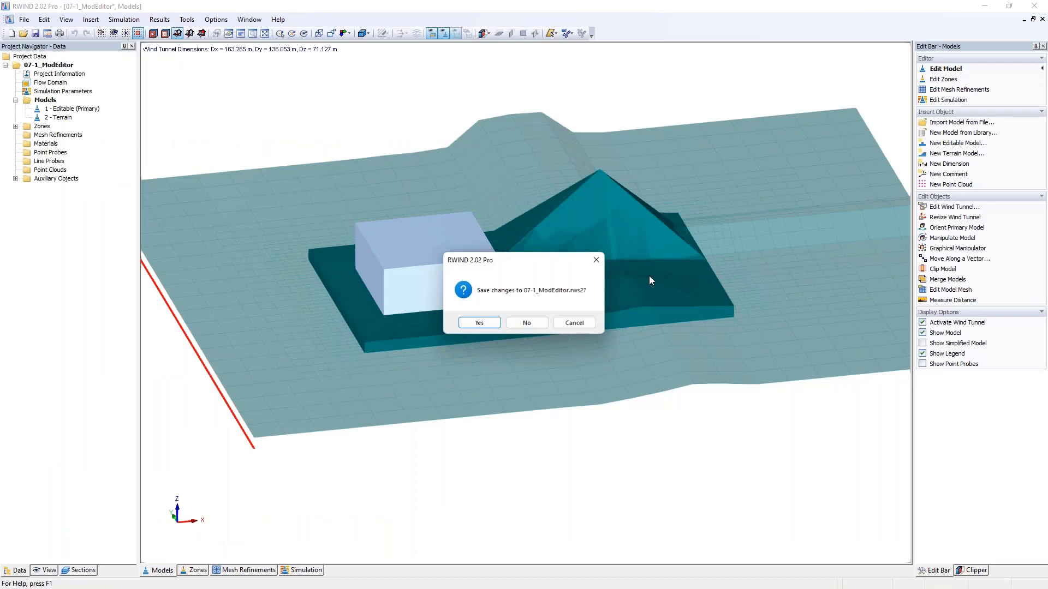
left_click(517, 323)
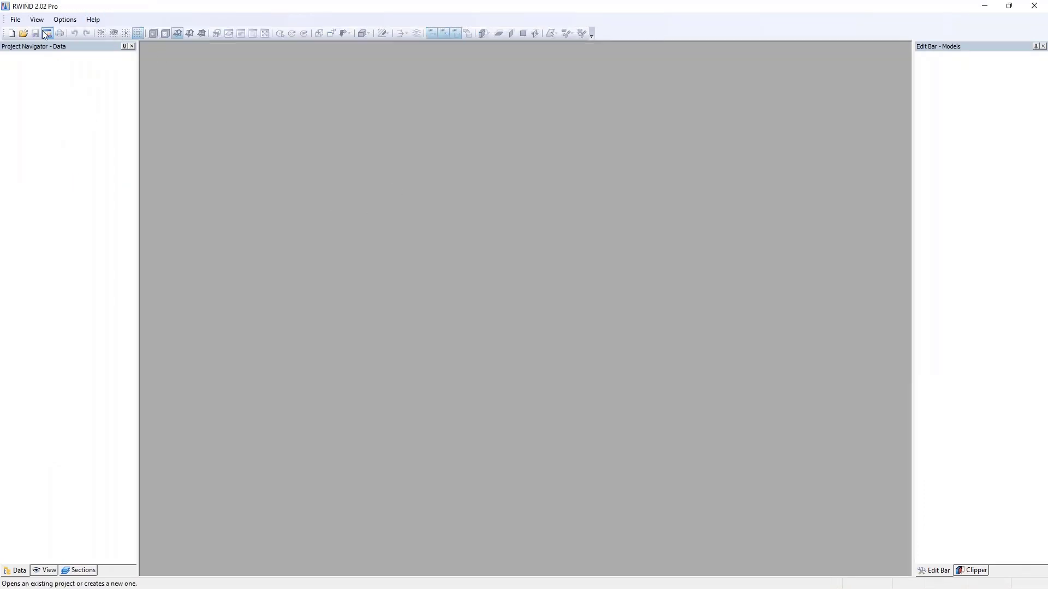
Step: Create a new project named 221208_Solar and accept the default wind tunnel dimensions and smooth lower surface
left_click(11, 34)
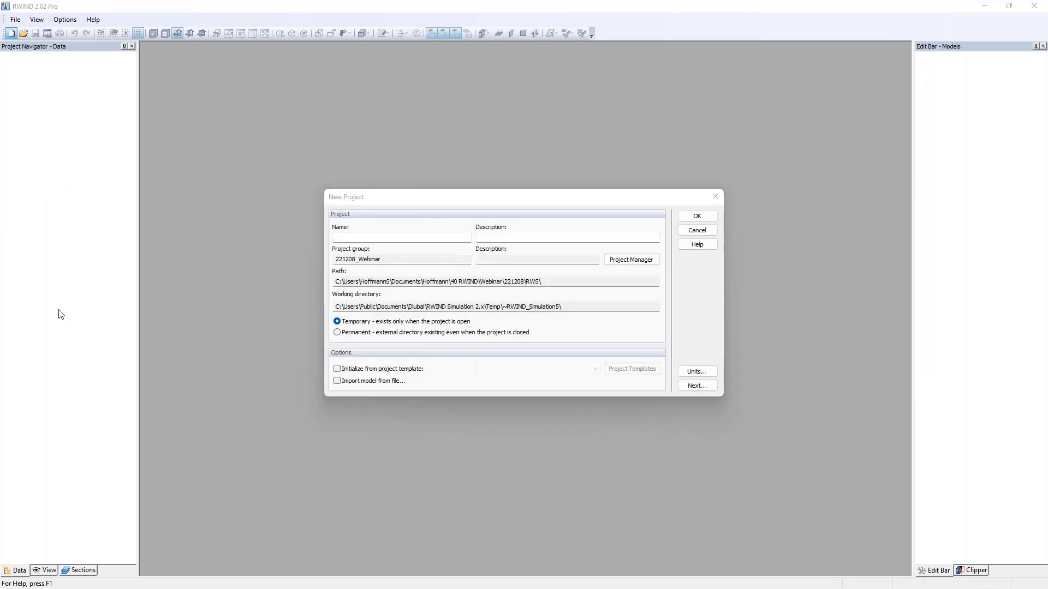
left_click(433, 204)
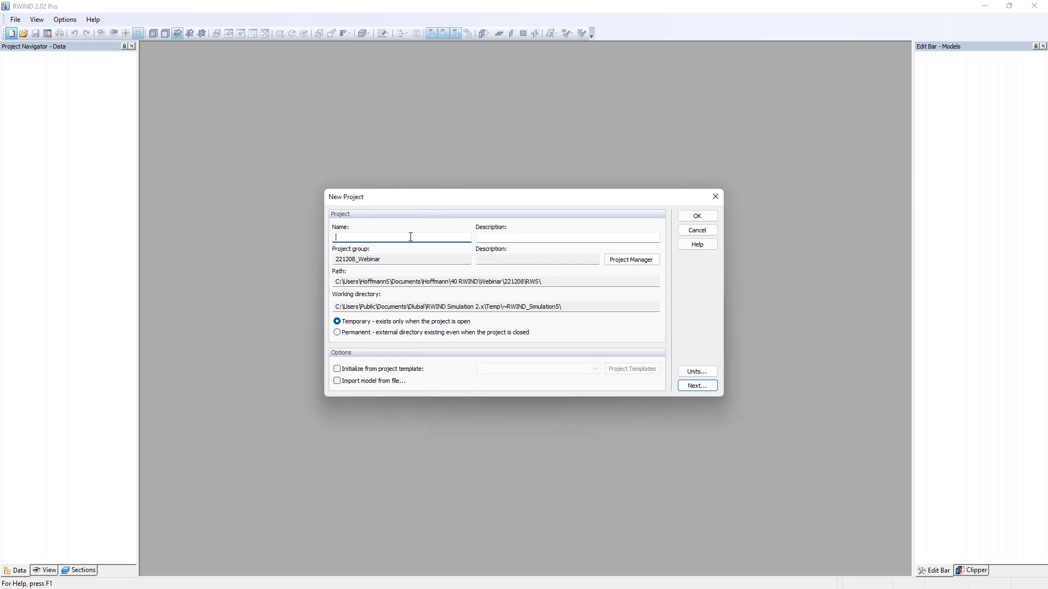
type("221208")
type("_Solar")
left_click(693, 217)
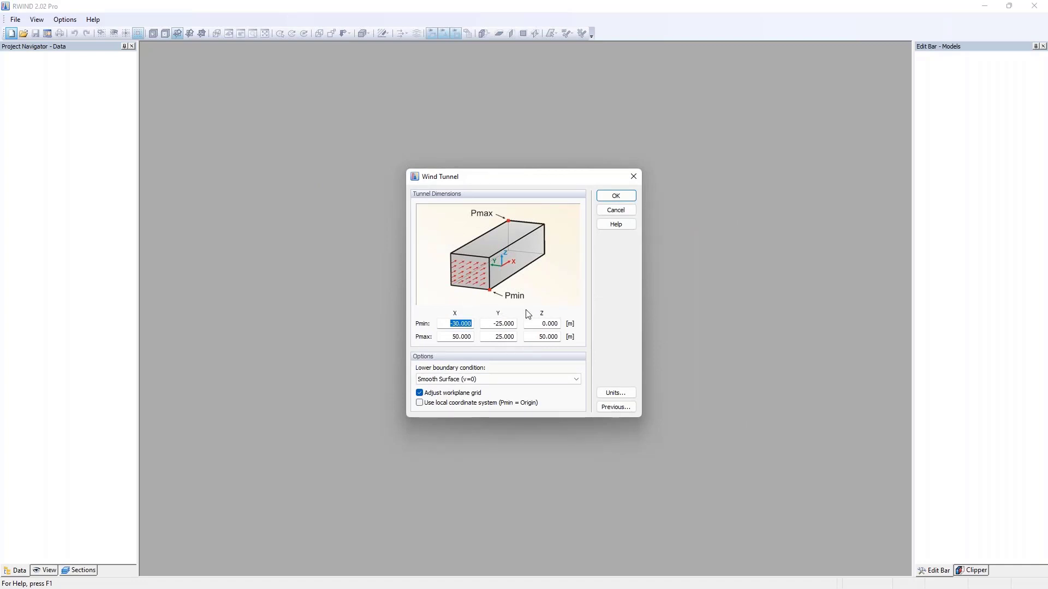
left_click(610, 197)
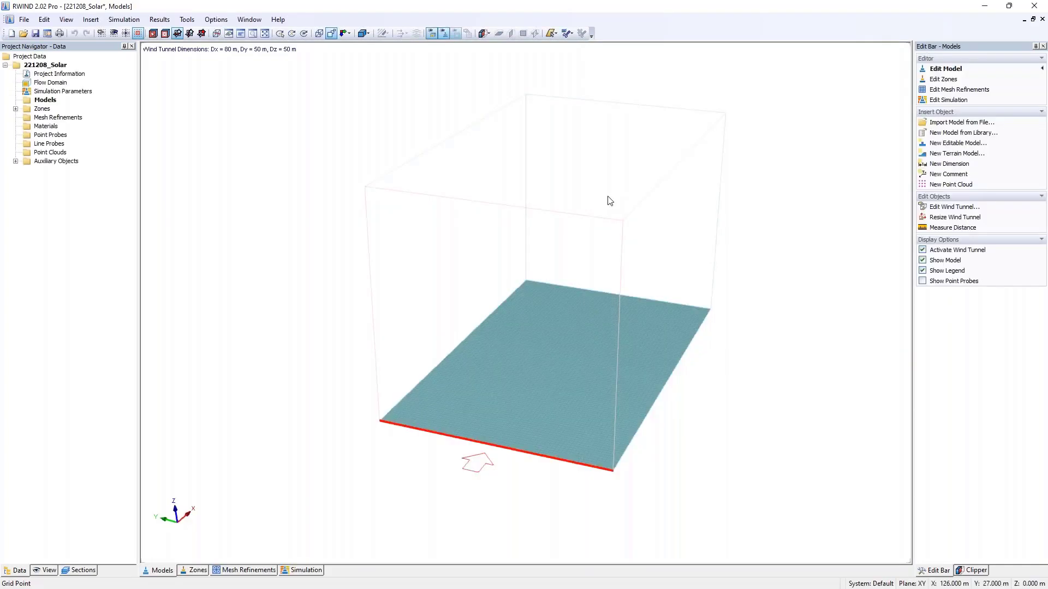
middle_click_drag(606, 198, 500, 320, "ctrl")
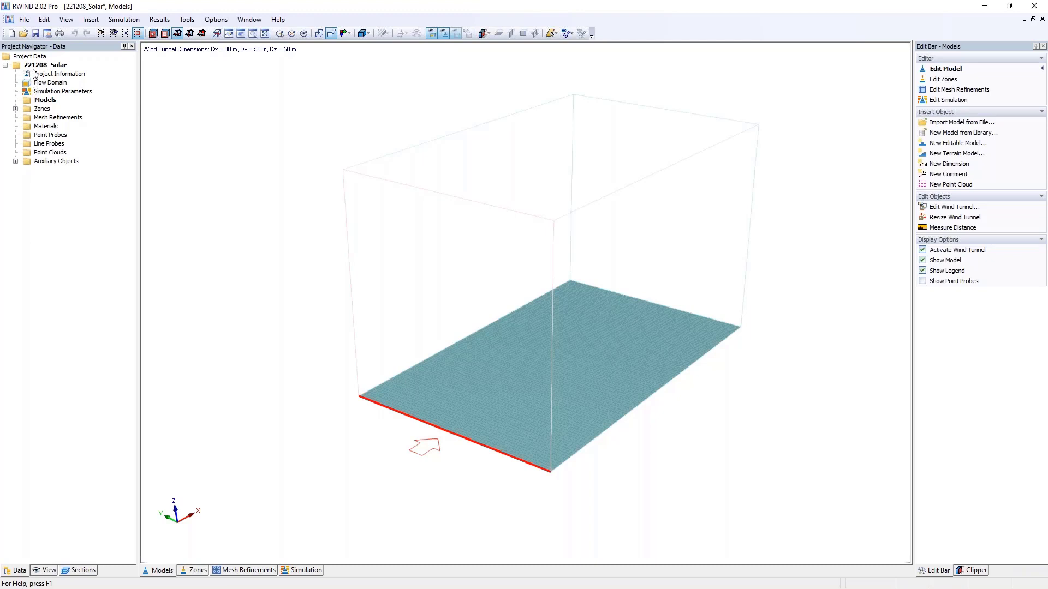
Step: Open the Model Library Manager and look through the models of the Demo library, including the solar models and the slab
left_click(25, 20)
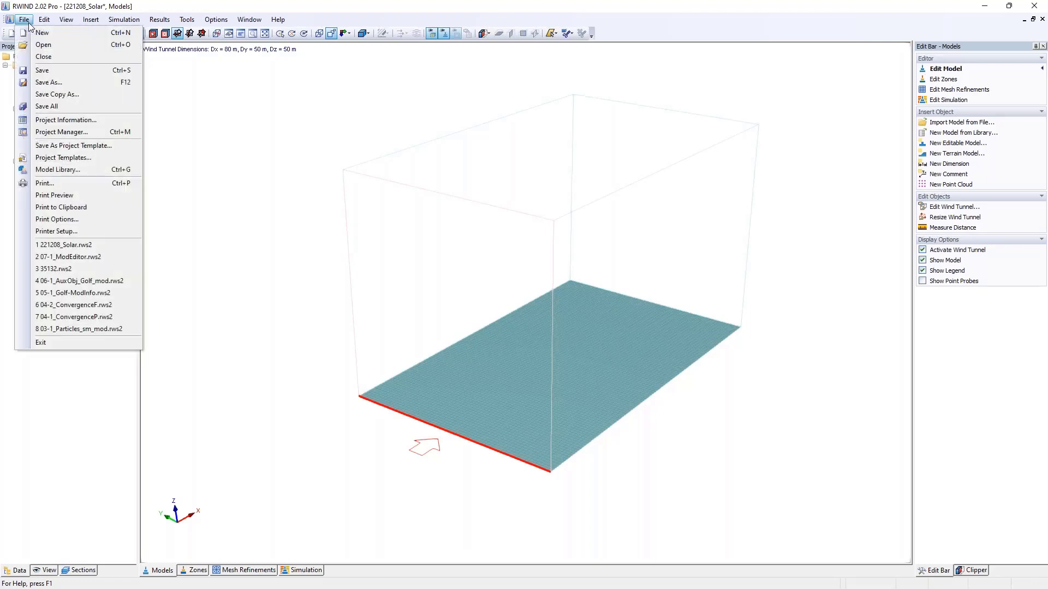
left_click(71, 171)
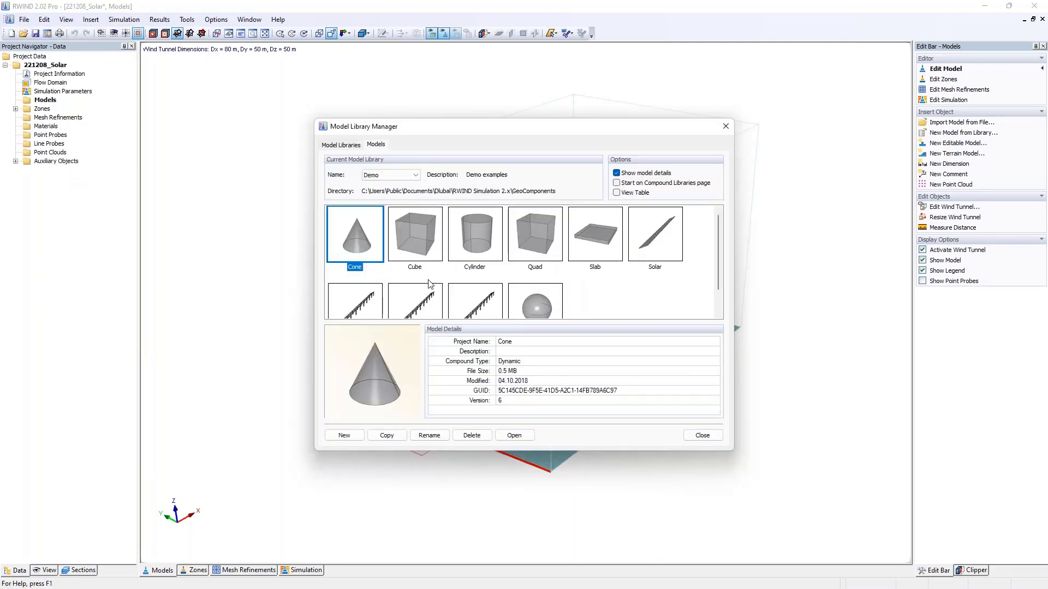
left_click(664, 243)
left_click(455, 304)
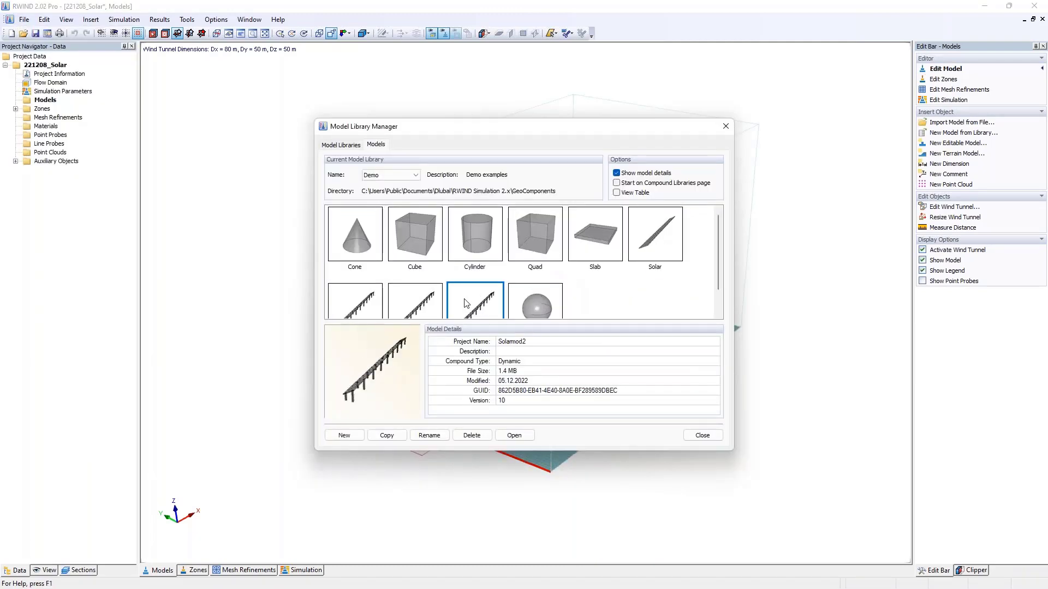
scroll(506, 290, "down", 1)
scroll(501, 279, "up", 1)
left_click(584, 239)
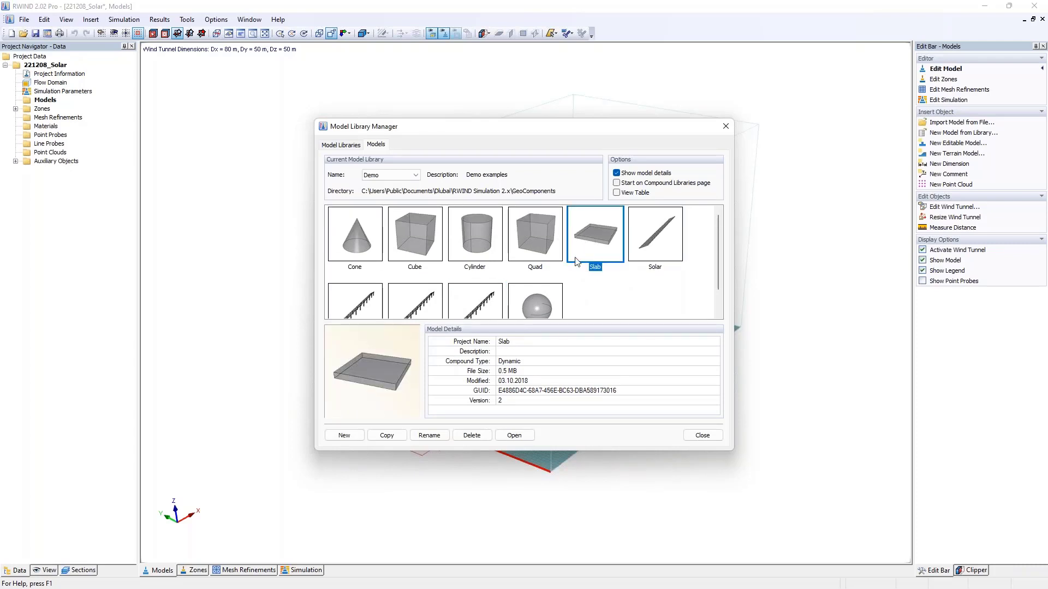
Step: Create a new library model named Solar08 with the 3D - General domain type and the default workspace in metres
left_click(344, 435)
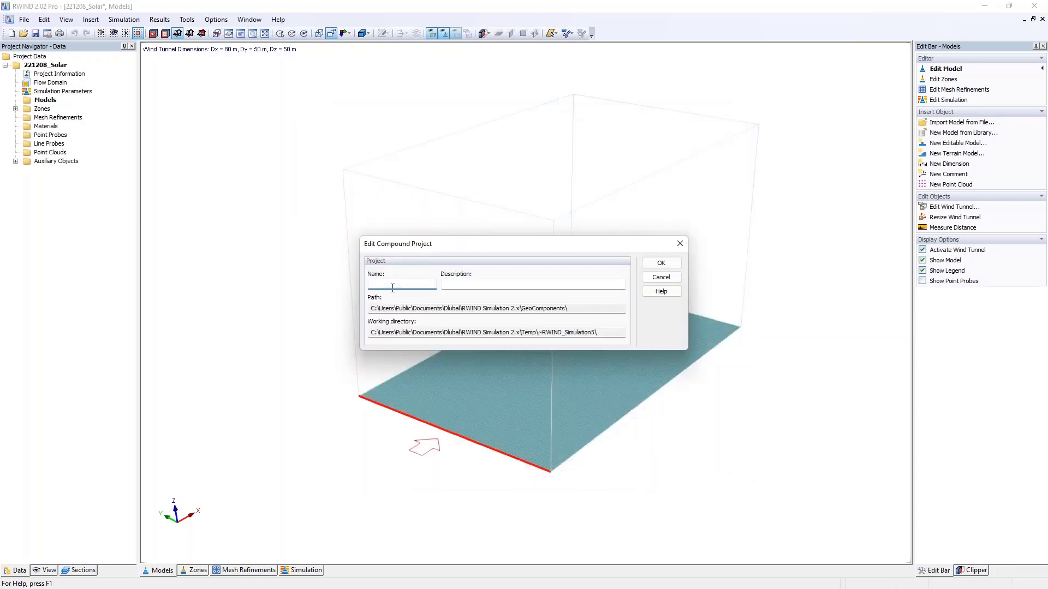
type("Solar08")
left_click_drag(399, 287, 352, 297)
left_click(660, 263)
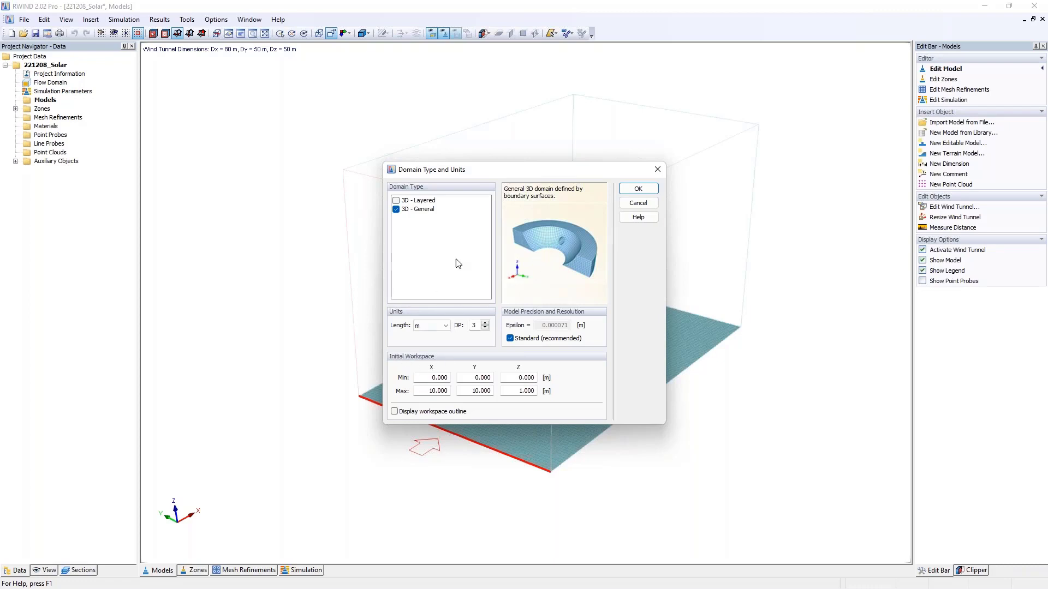
left_click(636, 189)
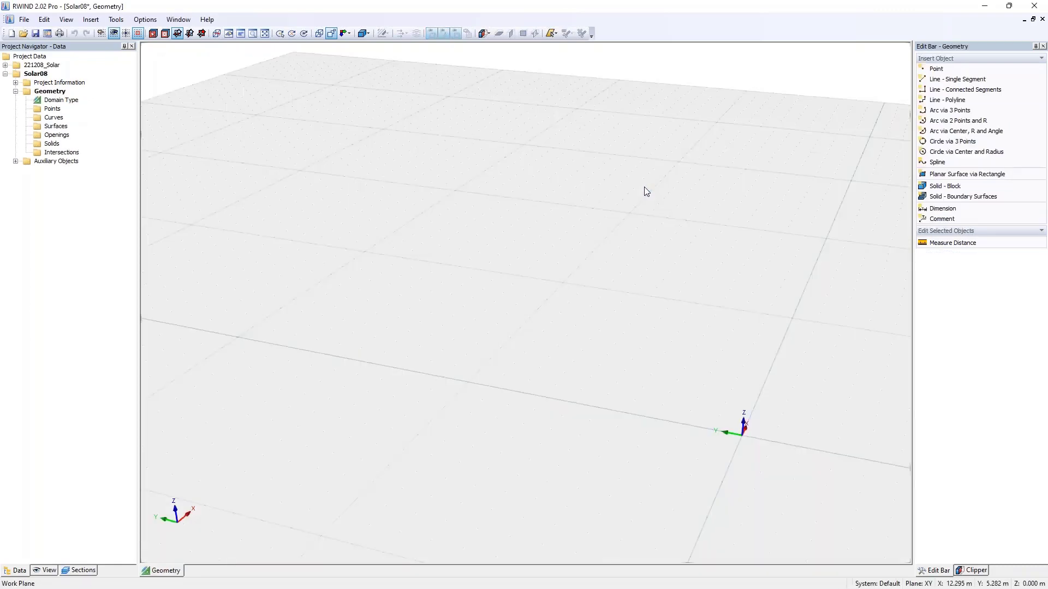
Step: Switch off the perspective view and set the work plane's grid point spacing to 1 m
scroll(646, 189, "down", 2)
middle_click_drag(645, 189, 453, 222)
left_click(333, 34)
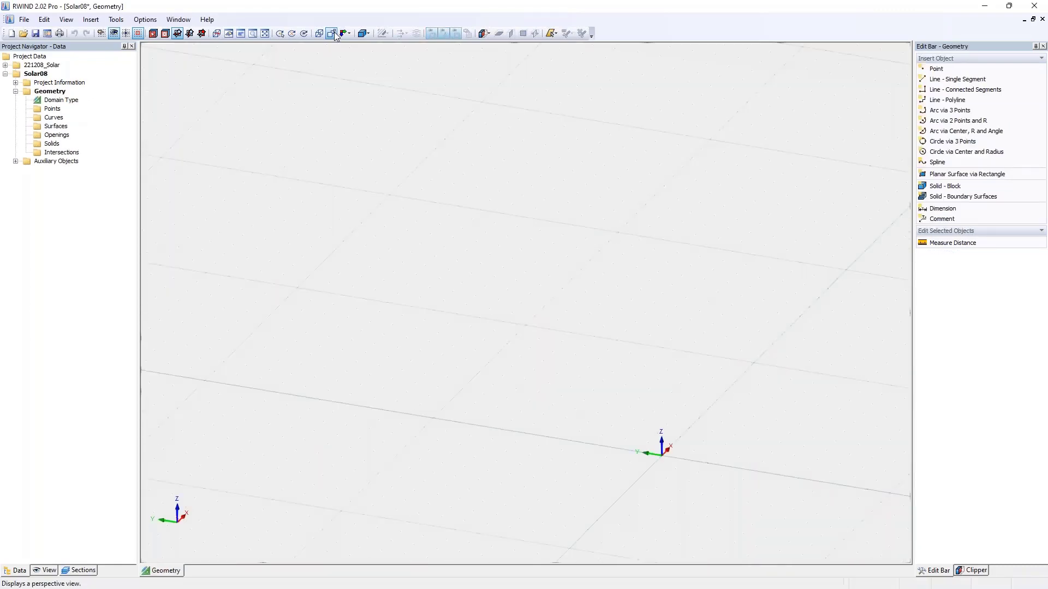
scroll(499, 191, "down", 2)
middle_click_drag(527, 211, 394, 159)
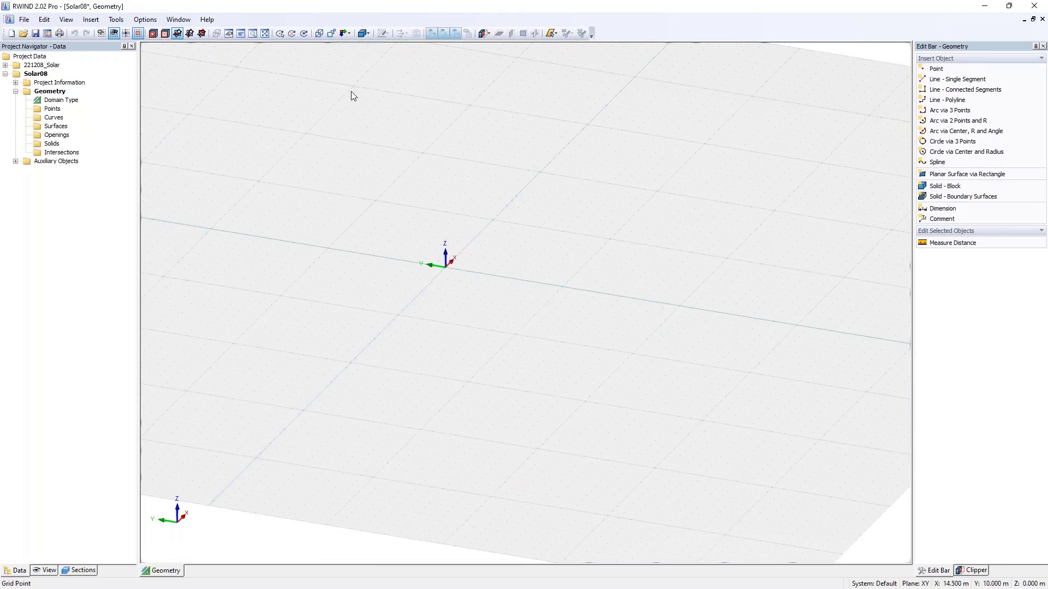
left_click(103, 34)
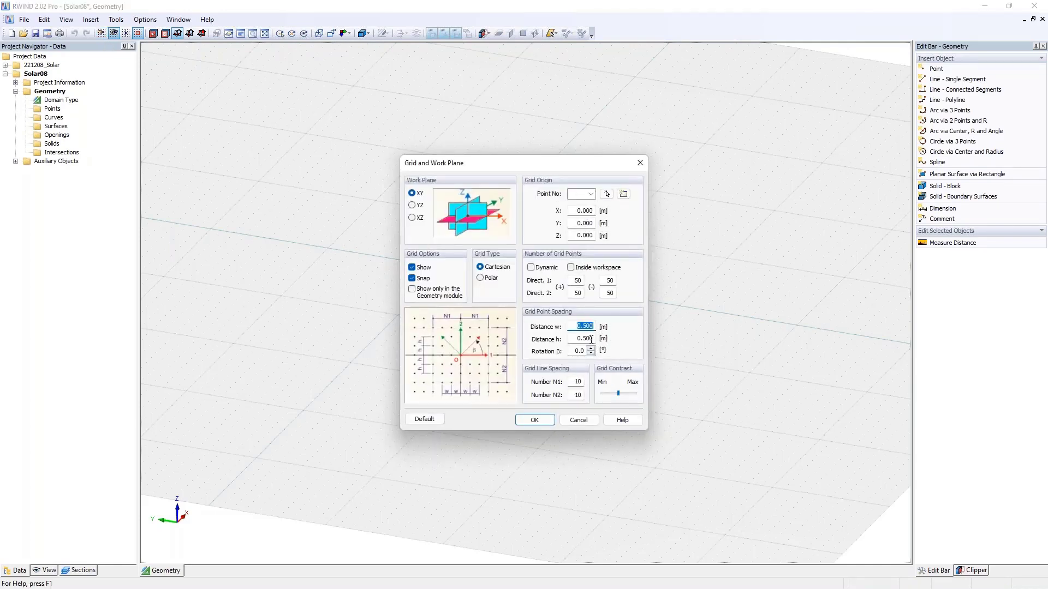
type("1")
left_click(535, 420)
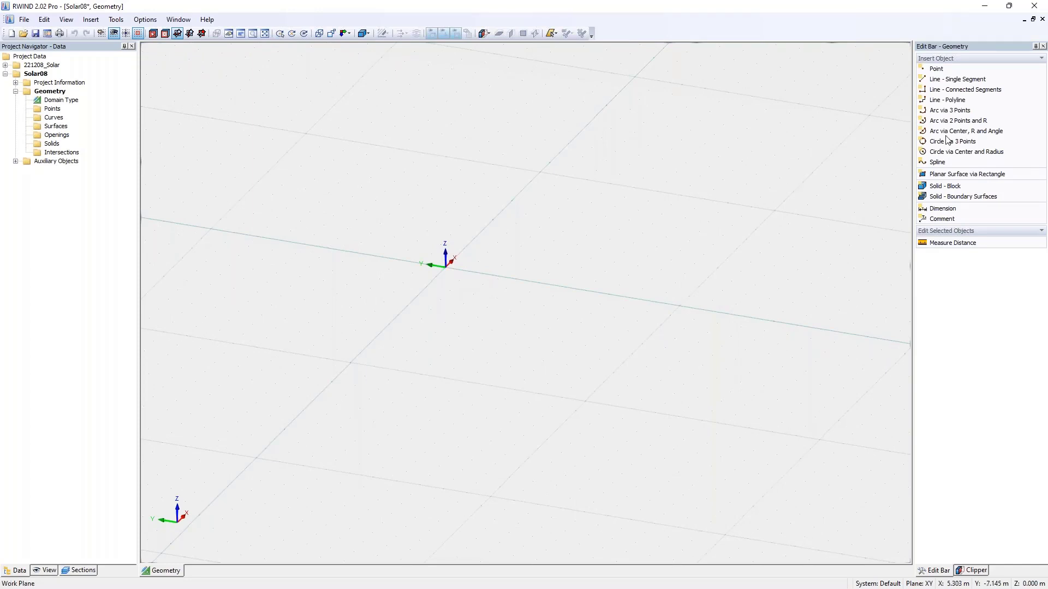
Step: Draw a closed rectangle of connected lines from the origin, 2 m along X and 1 m in the negative Y direction
left_click(959, 94)
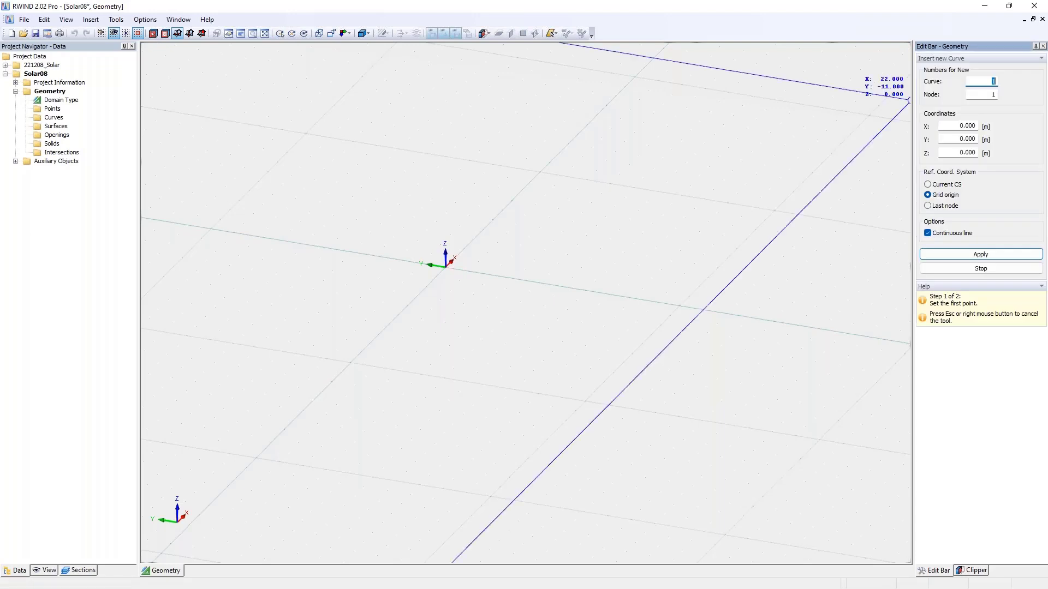
scroll(495, 253, "up", 1)
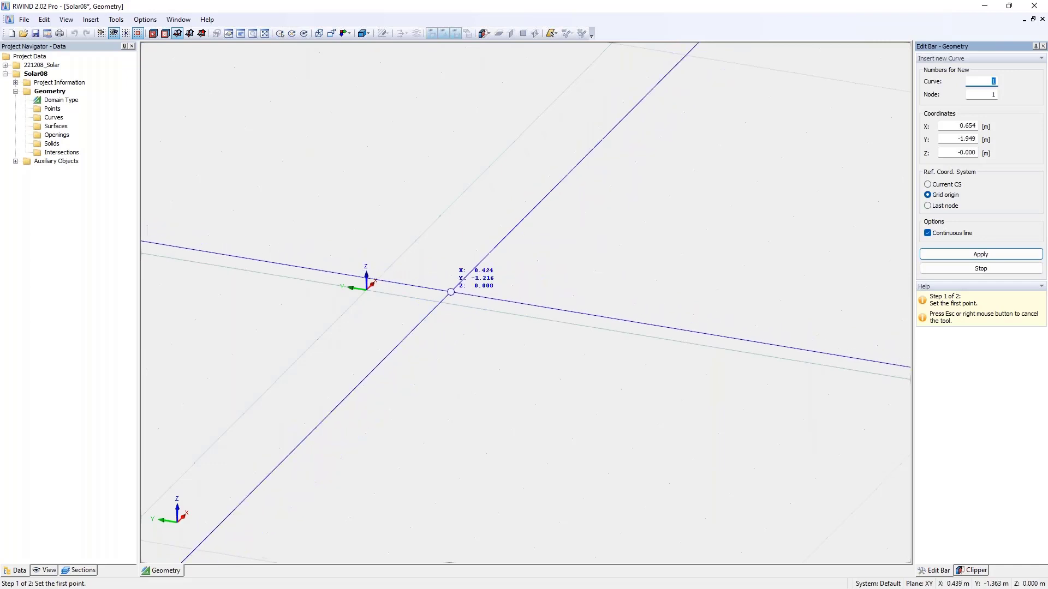
left_click(366, 290)
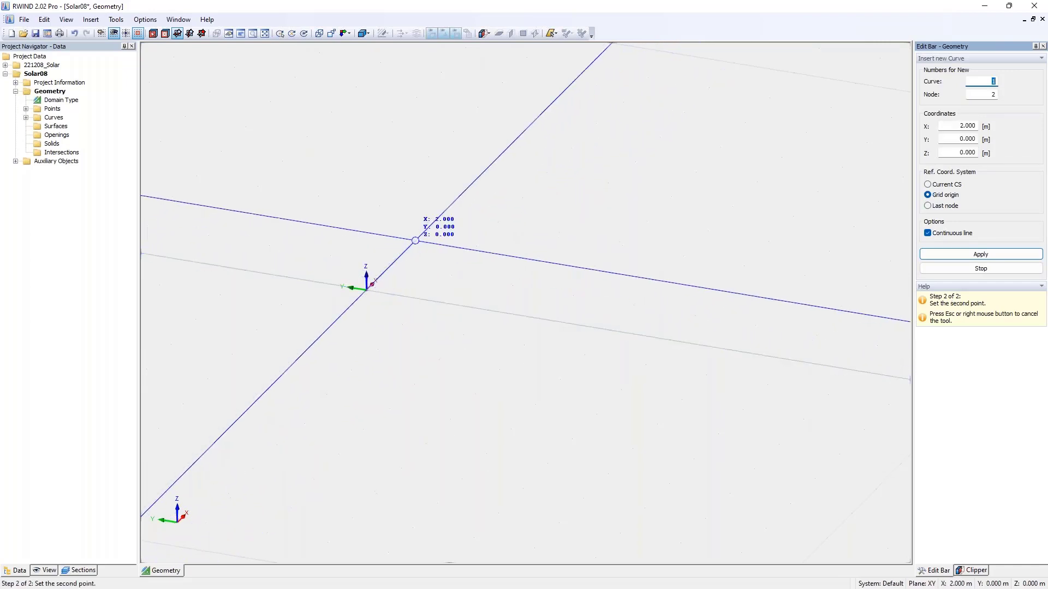
left_click(415, 240)
left_click(477, 250)
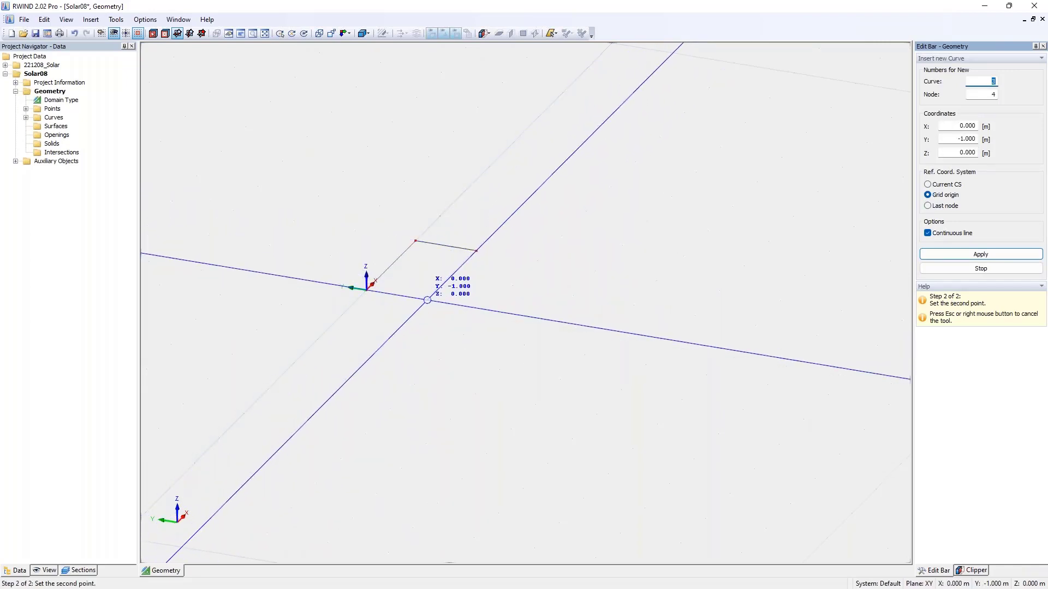
left_click(427, 300)
left_click(366, 289)
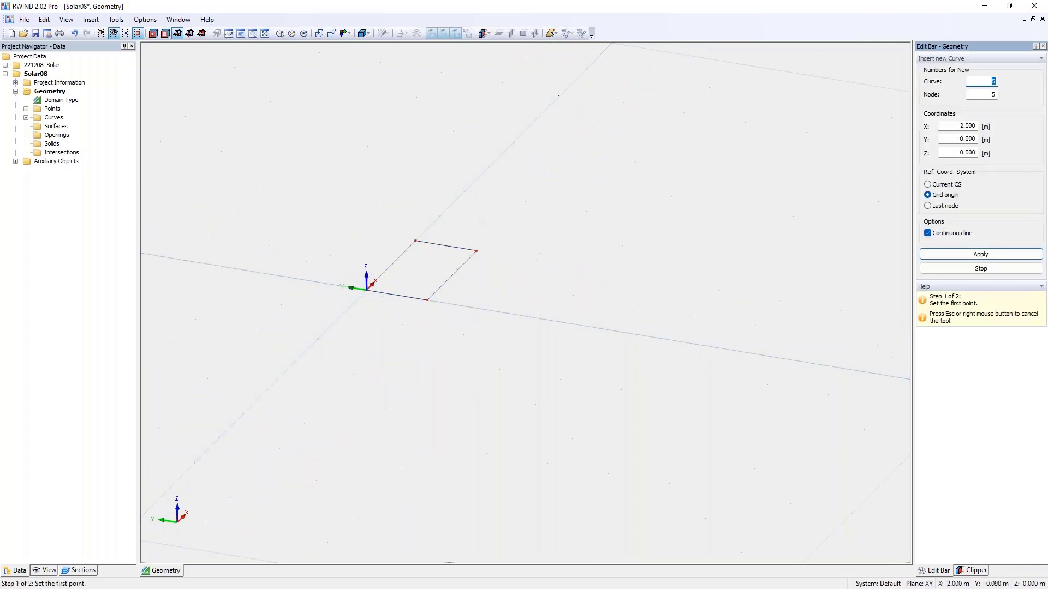
key("Escape")
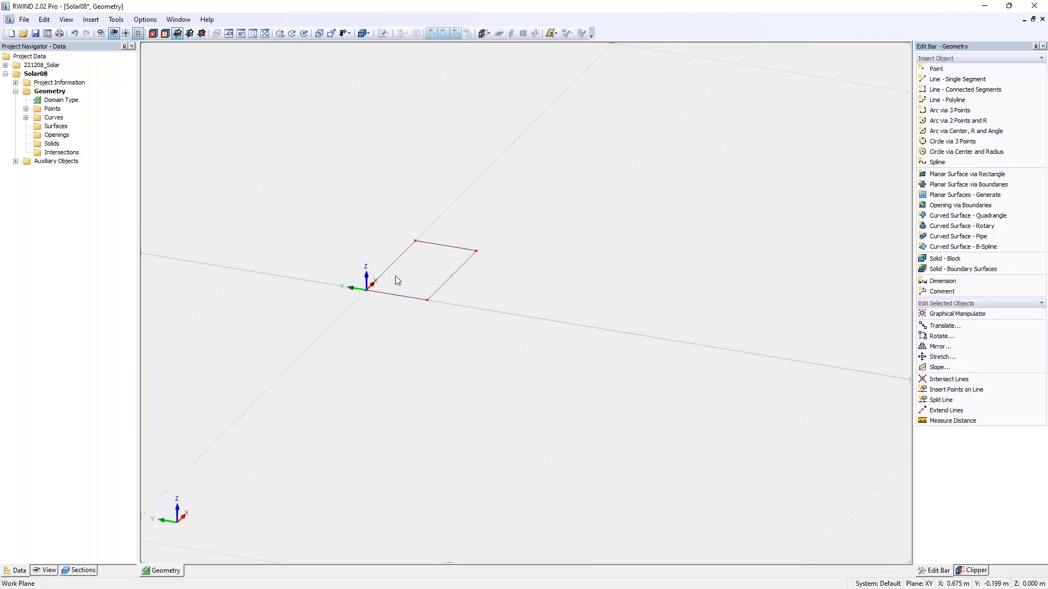
Step: Translate the rectangle's edge farthest from the origin in X by -0.2 m in X, without making copies
left_click(431, 249)
scroll(477, 285, "up", 4)
middle_click_drag(477, 284, 569, 309)
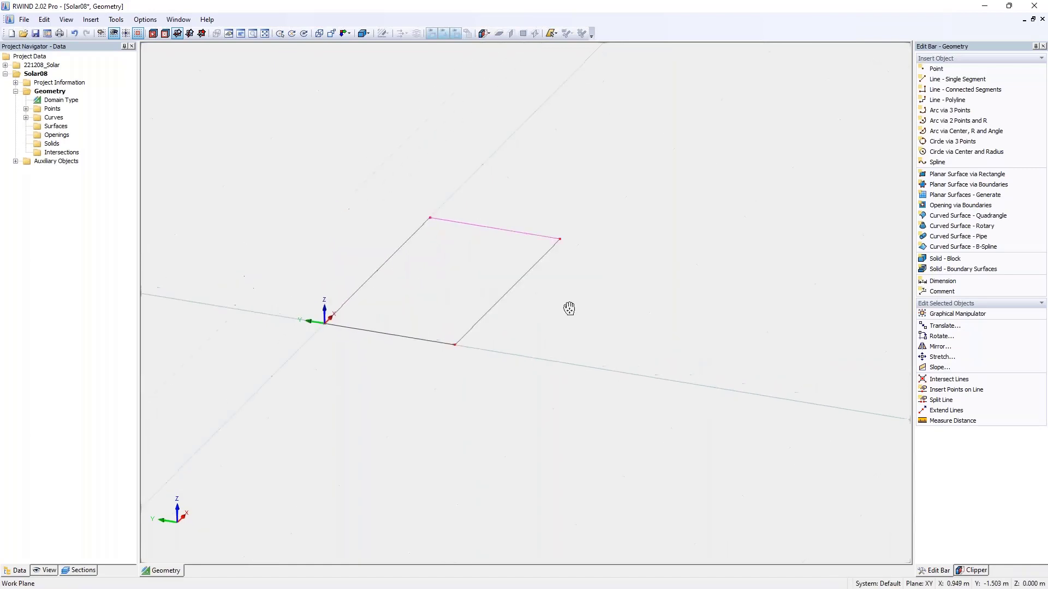
left_click(942, 326)
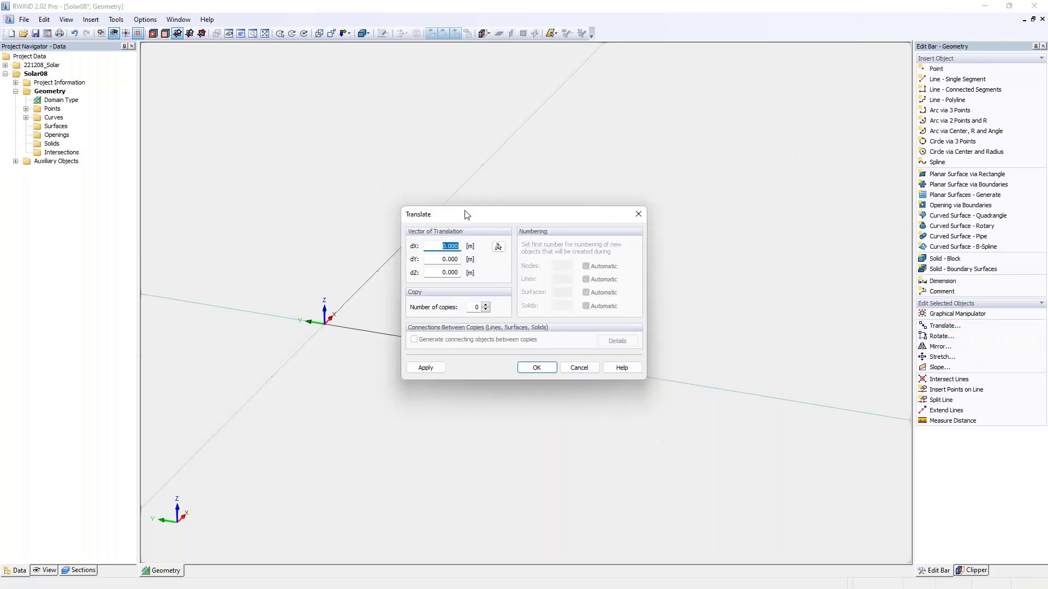
left_click_drag(466, 214, 587, 211)
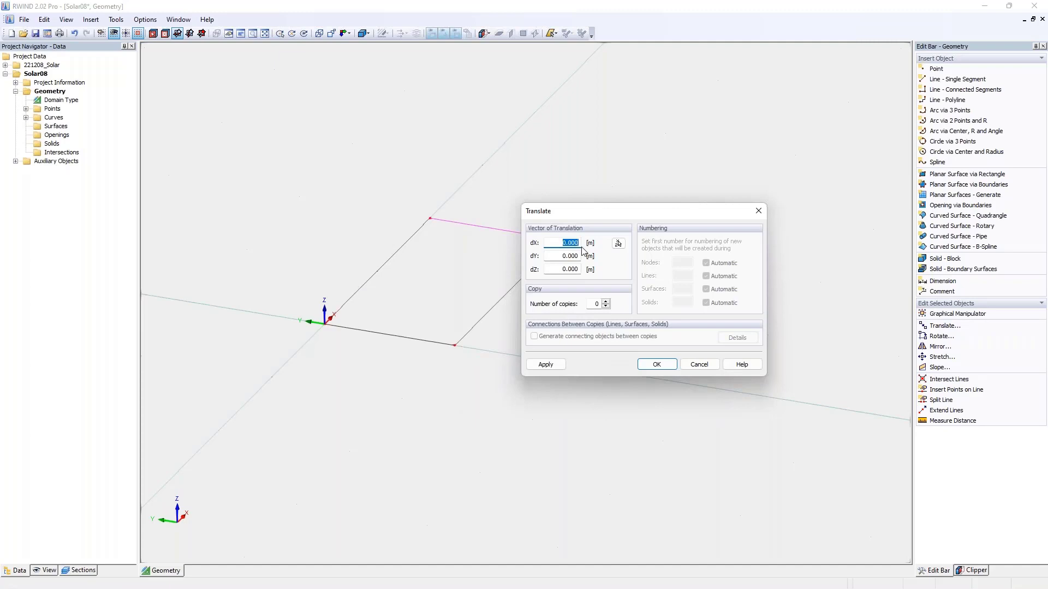
type("-,2")
key("Tab")
left_click(657, 364)
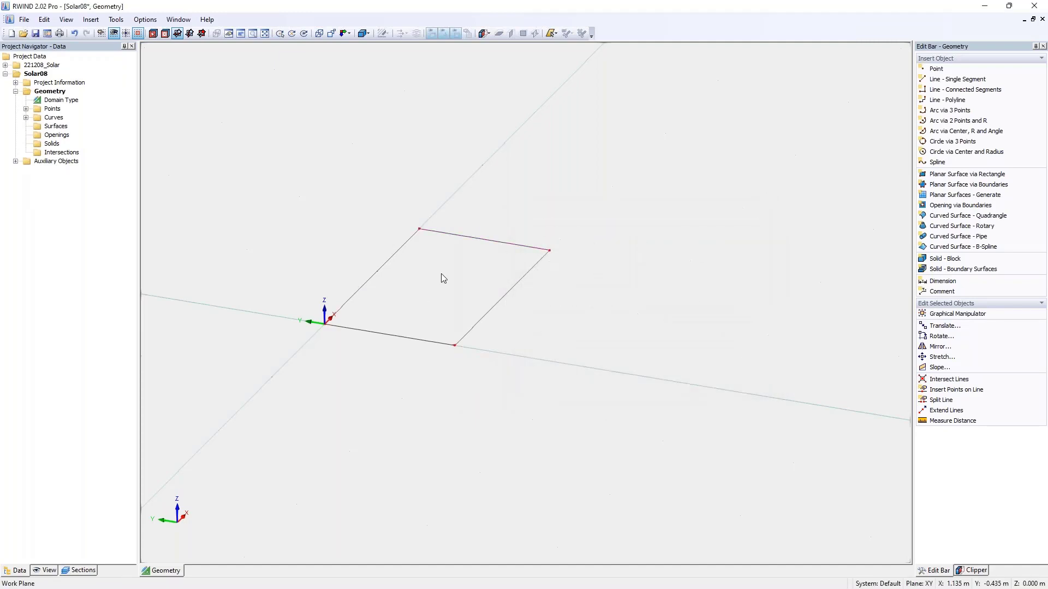
Step: Translate the rectangle's long edge opposite the X axis by -0.2 m in Y, without making copies
left_click(392, 257)
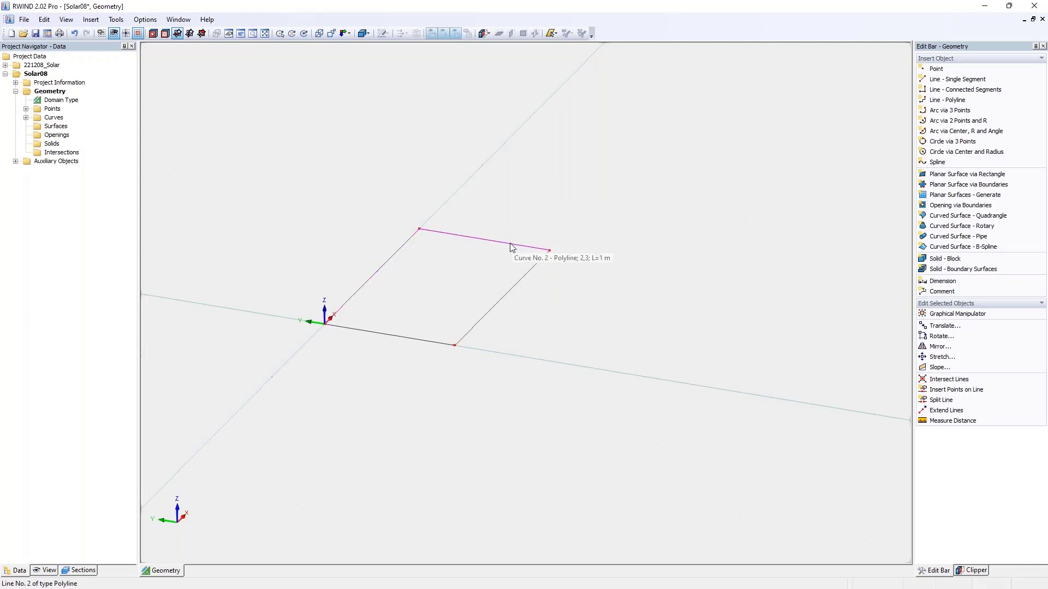
left_click(519, 280)
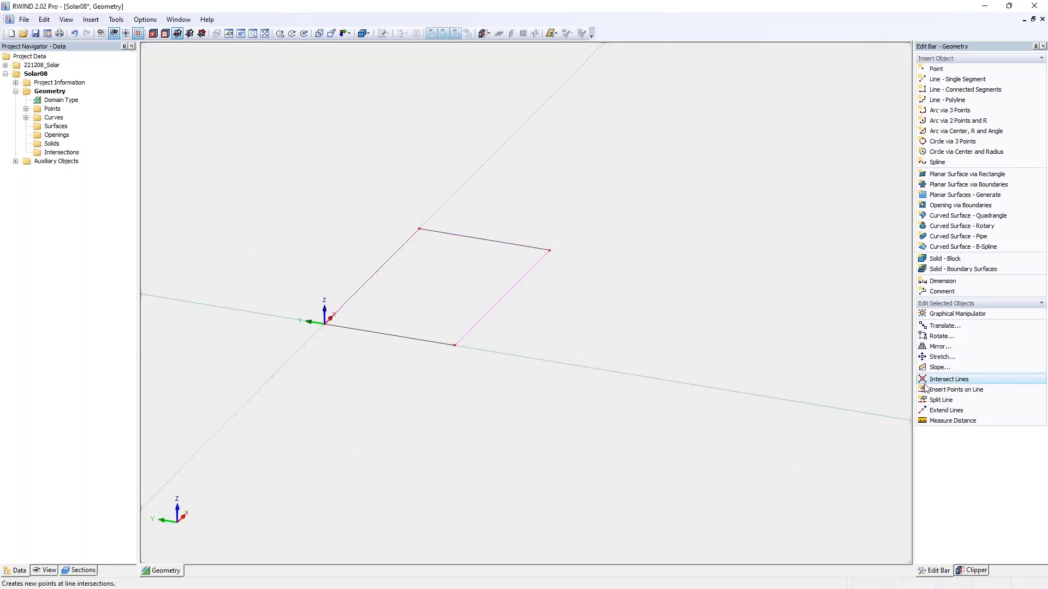
left_click(963, 325)
type("0")
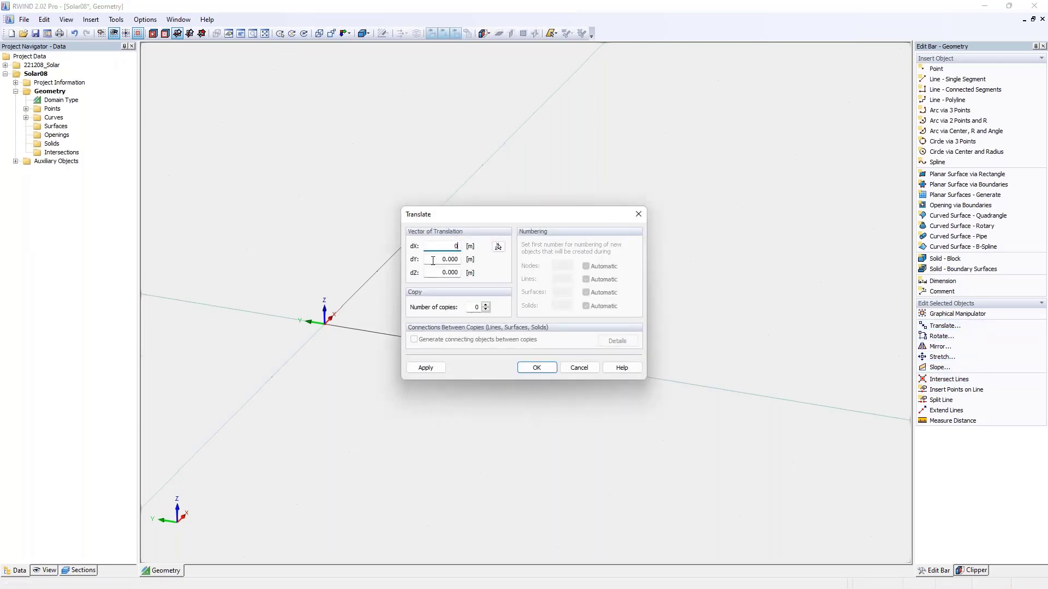
key("Tab")
type("-0")
type(".2")
key("Tab")
left_click(536, 368)
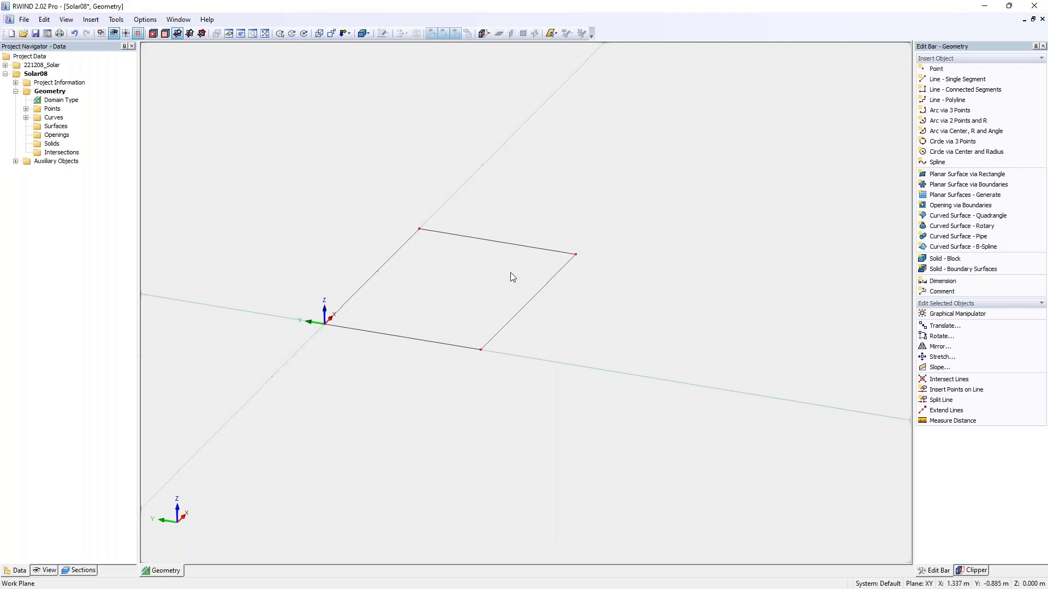
Step: Select the whole rectangle and define a translation of -1.2 m in Y, picking its corners at the origin and along the Y axis
middle_click_drag(441, 261, 284, 203, "ctrl")
left_click_drag(284, 204, 676, 410)
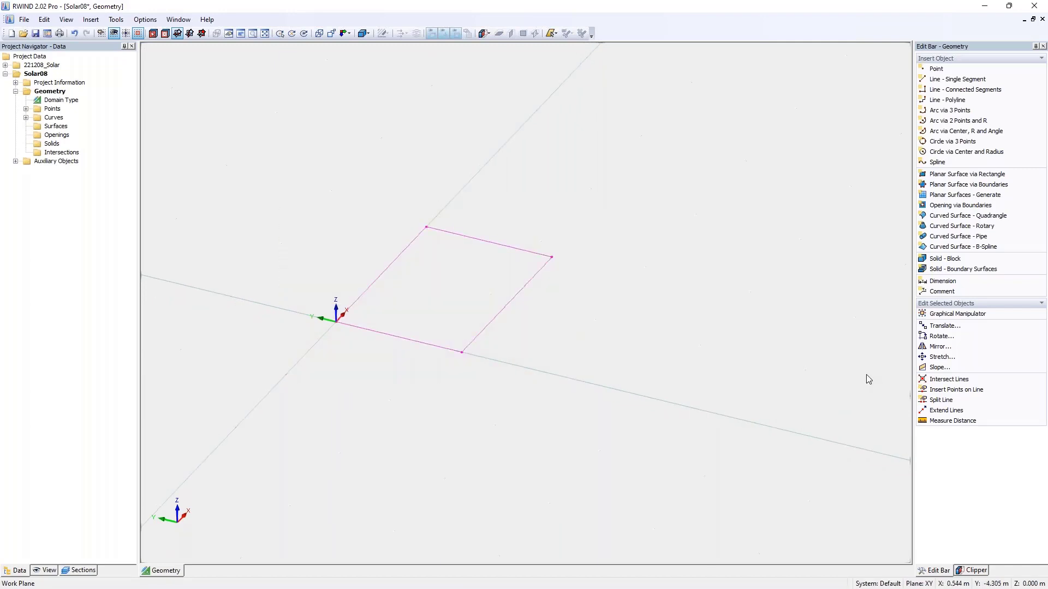
left_click(943, 327)
left_click(430, 260)
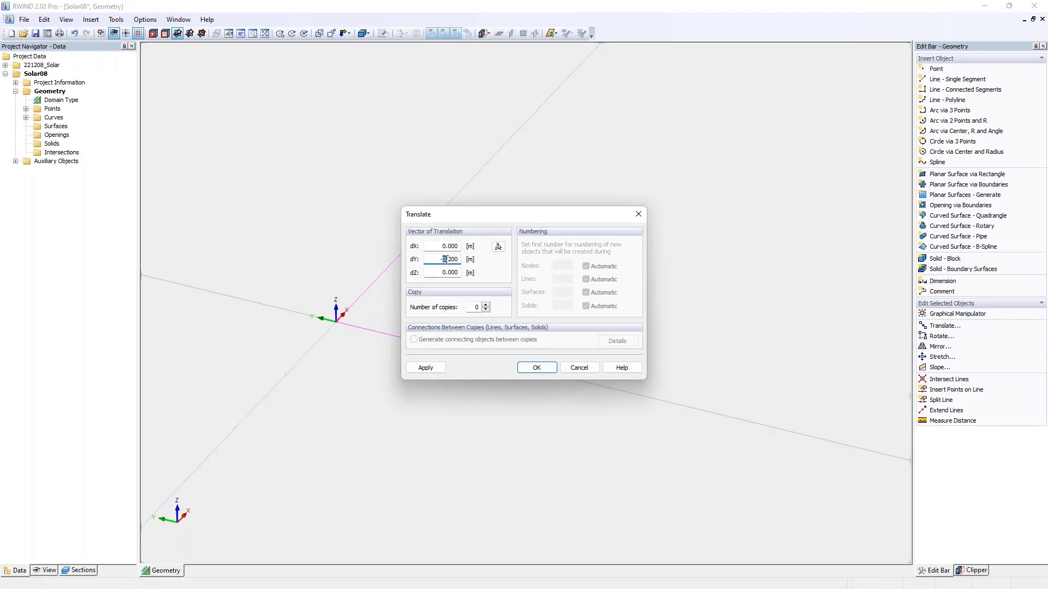
type("1")
key("ctrl+a")
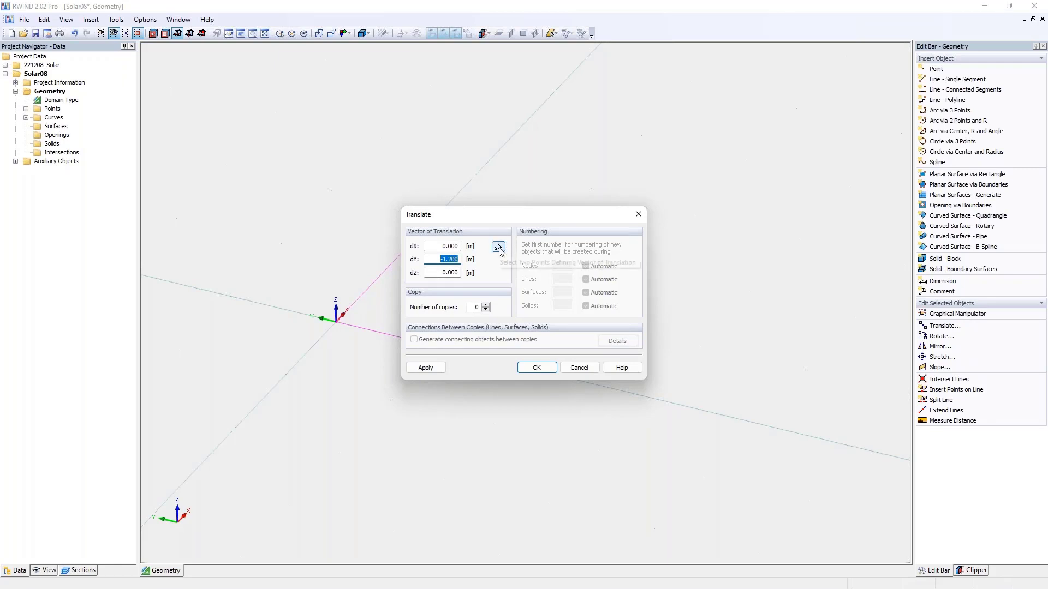
left_click(498, 246)
left_click(335, 325)
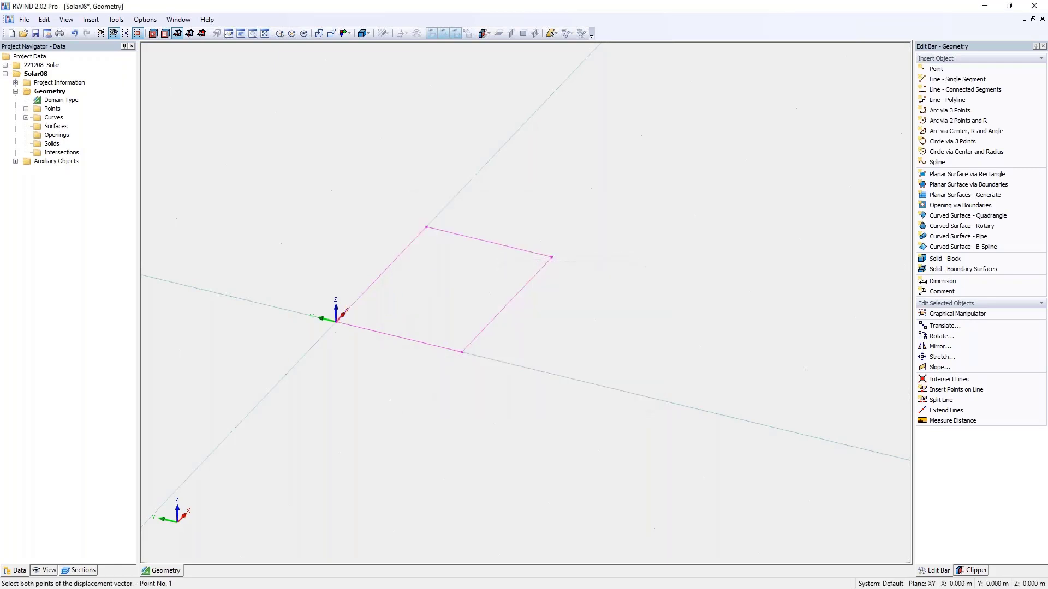
left_click(462, 354)
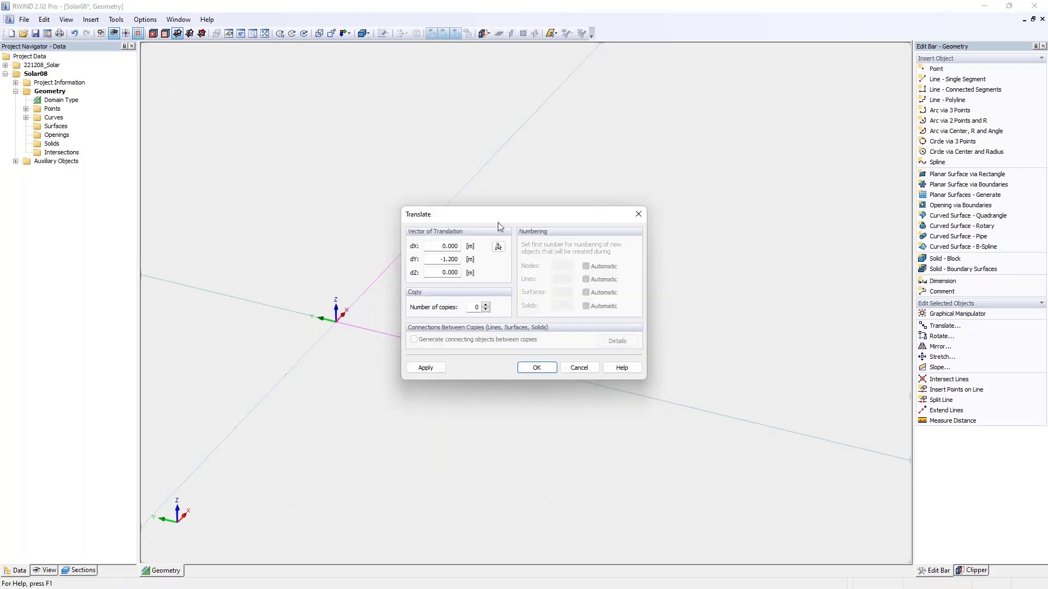
Step: Create 11 copies of the rectangle along the defined translation vector
left_click_drag(498, 222, 660, 202)
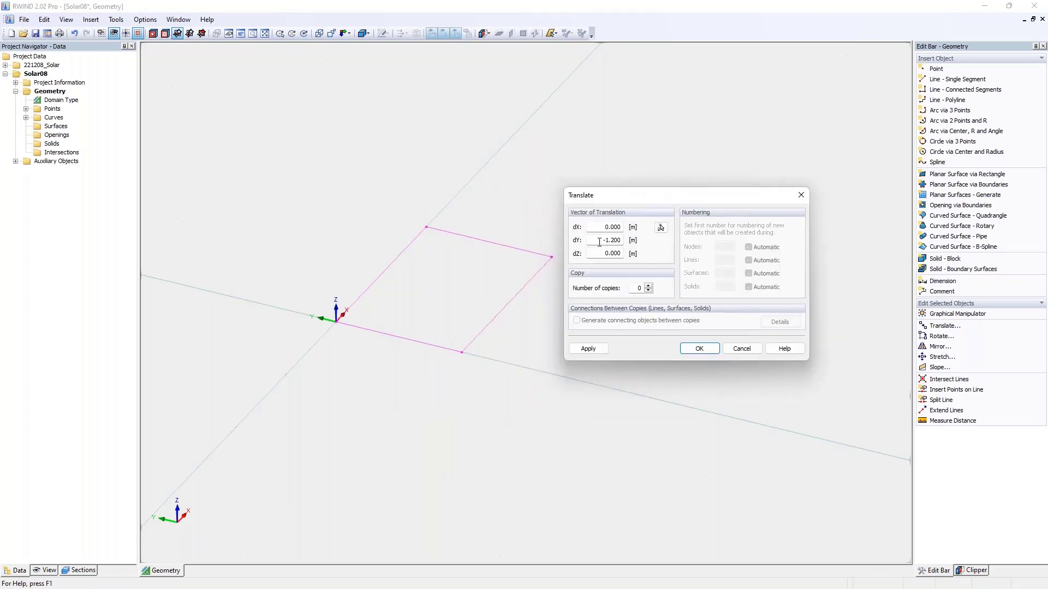
left_click(637, 287)
type("11")
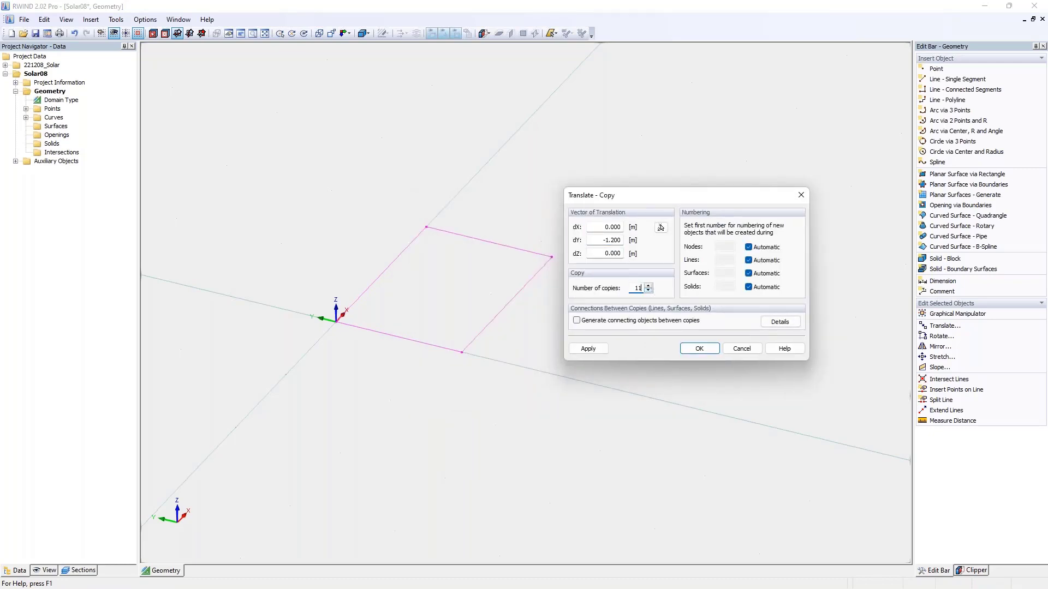
left_click(699, 348)
scroll(650, 410, "down", 4)
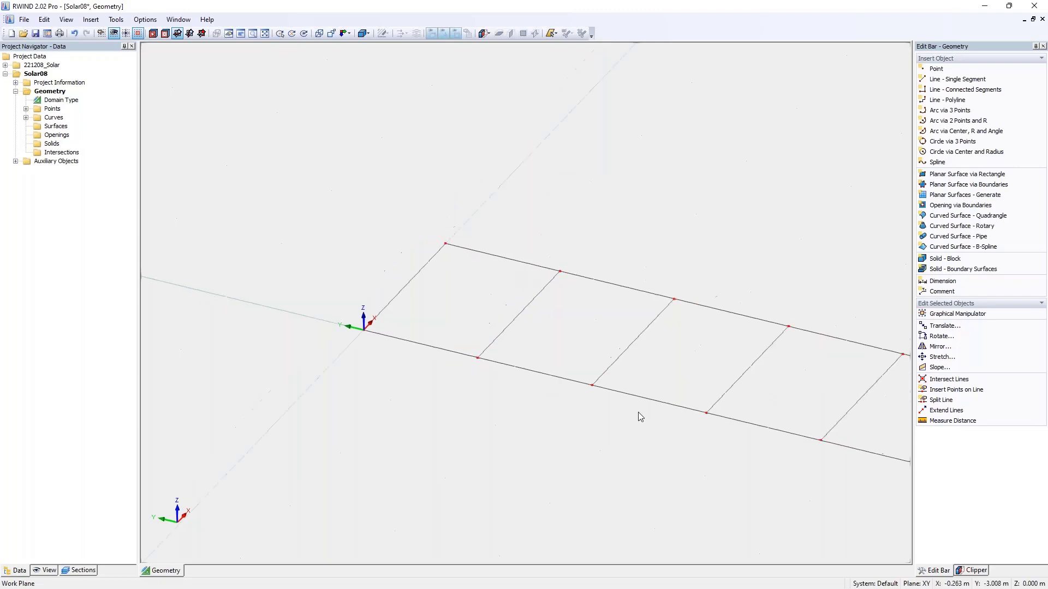
scroll(669, 405, "down", 2)
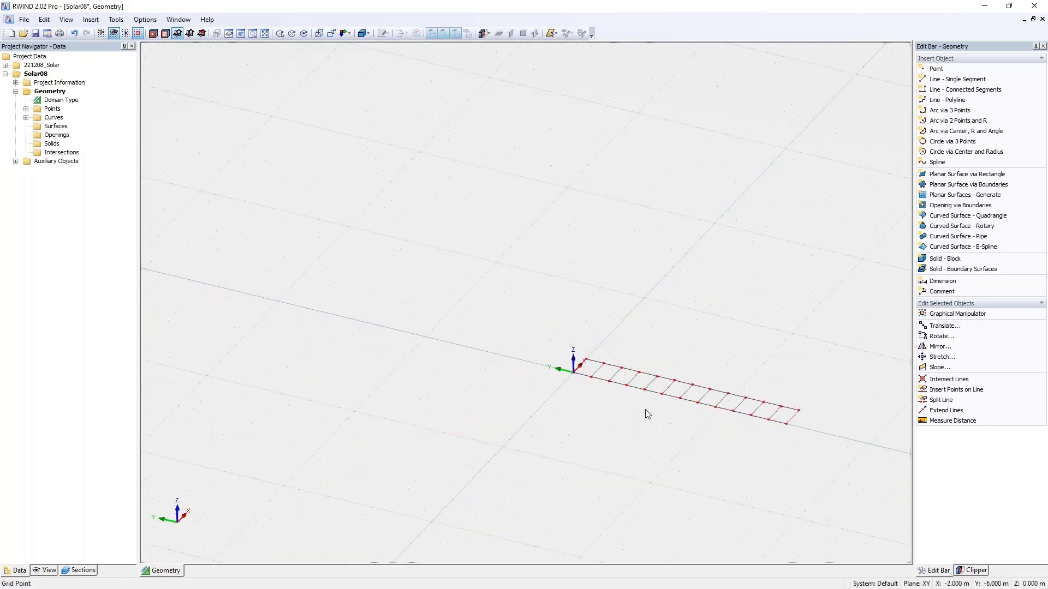
scroll(633, 397, "up", 2)
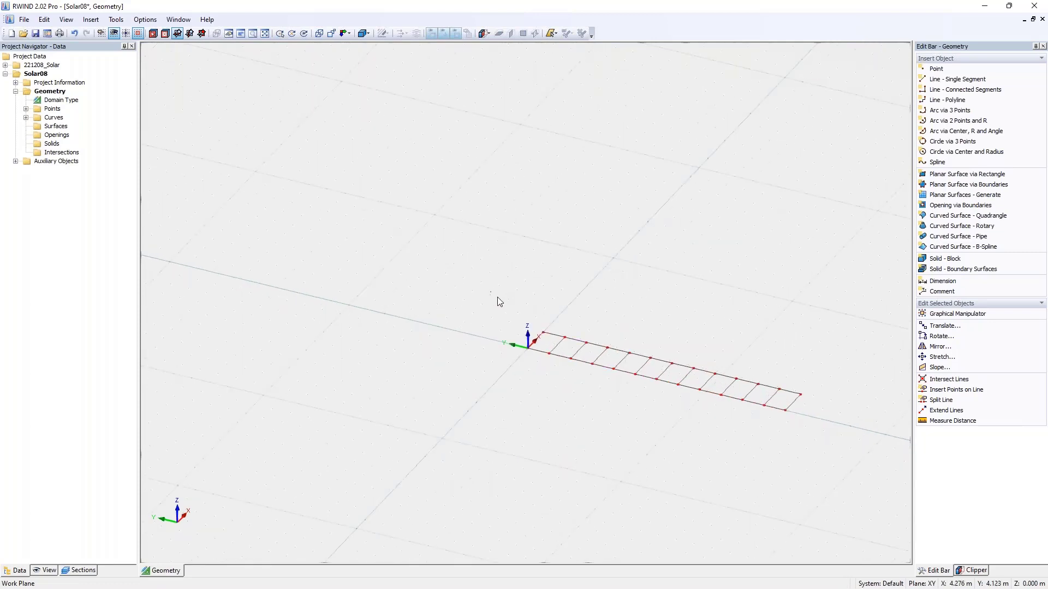
Step: Try copying the row of rectangles by moving its far Y-axis corner onto the origin, and undo the copy
left_click_drag(497, 297, 829, 461)
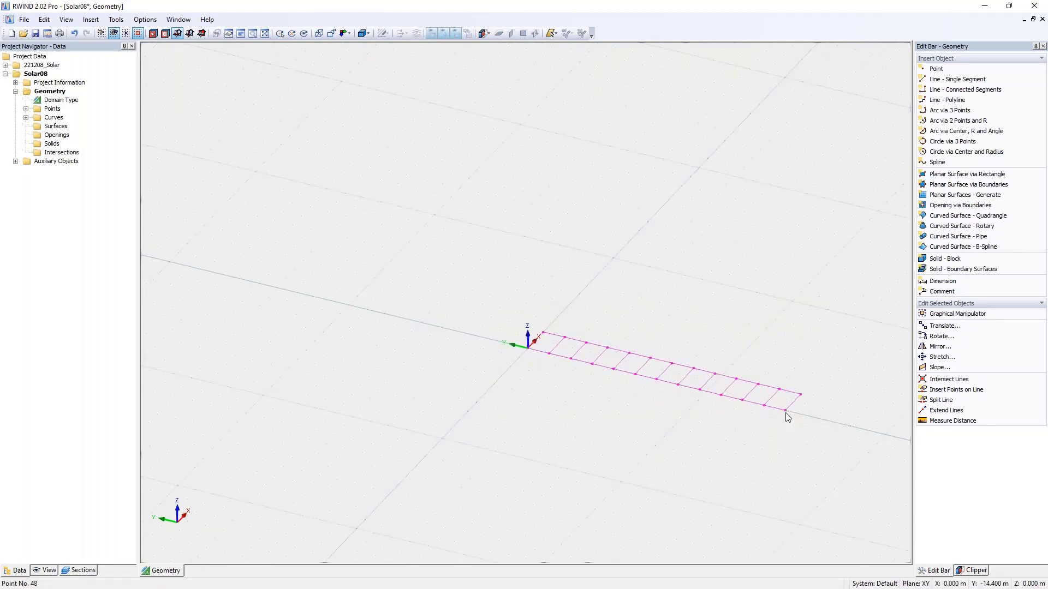
left_click_drag(785, 411, 528, 347)
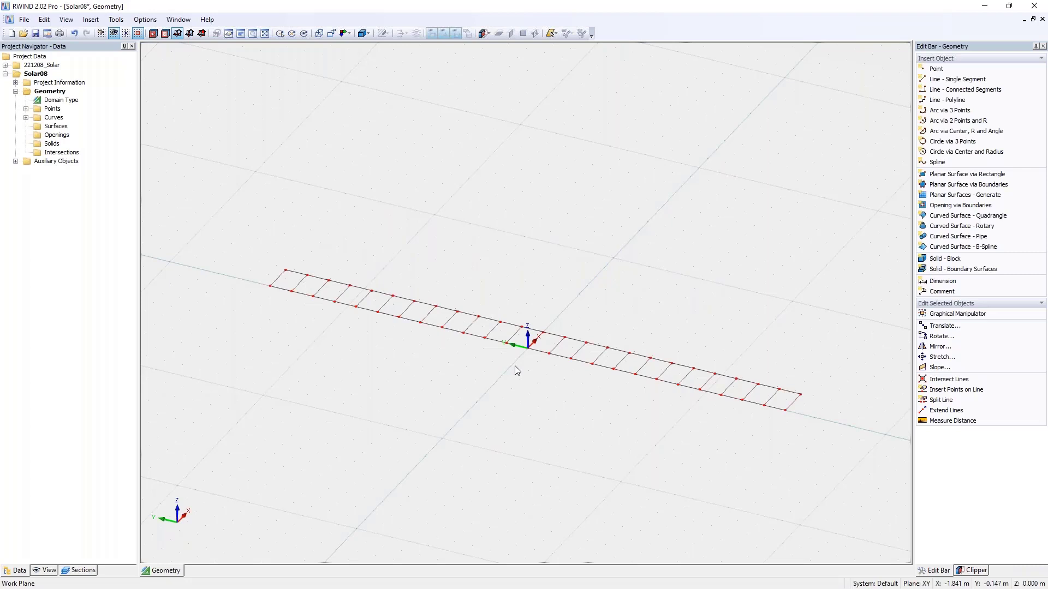
left_click(74, 33)
Step: Mirror the whole row of rectangles about the X,Z plane through the origin, keeping the original as a copy
left_click_drag(487, 303, 818, 422)
left_click(940, 347)
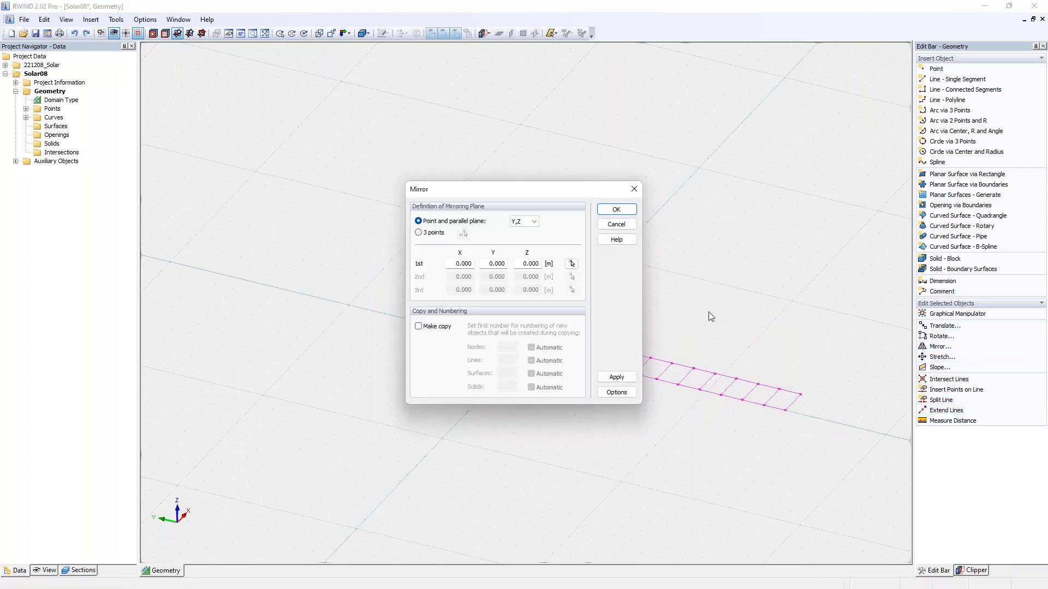
left_click_drag(529, 197, 620, 192)
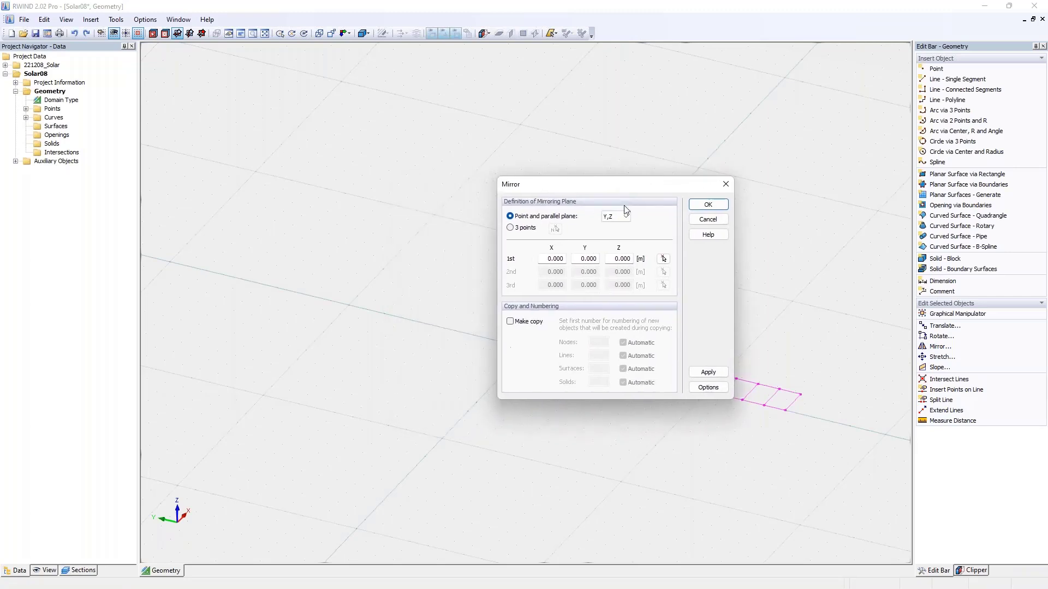
left_click(615, 216)
left_click(611, 241)
left_click(528, 322)
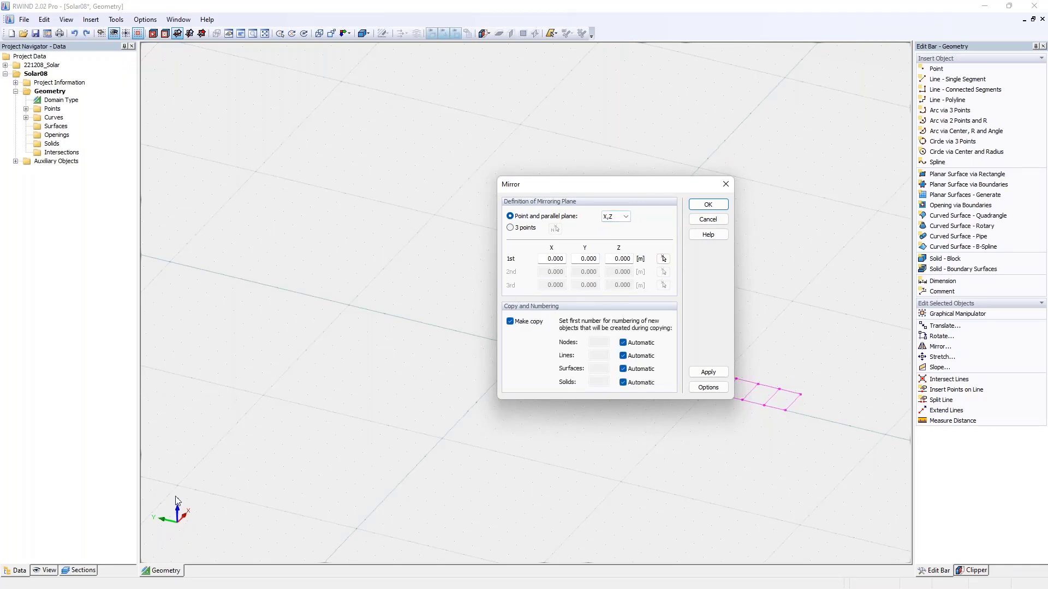
left_click_drag(593, 191, 711, 182)
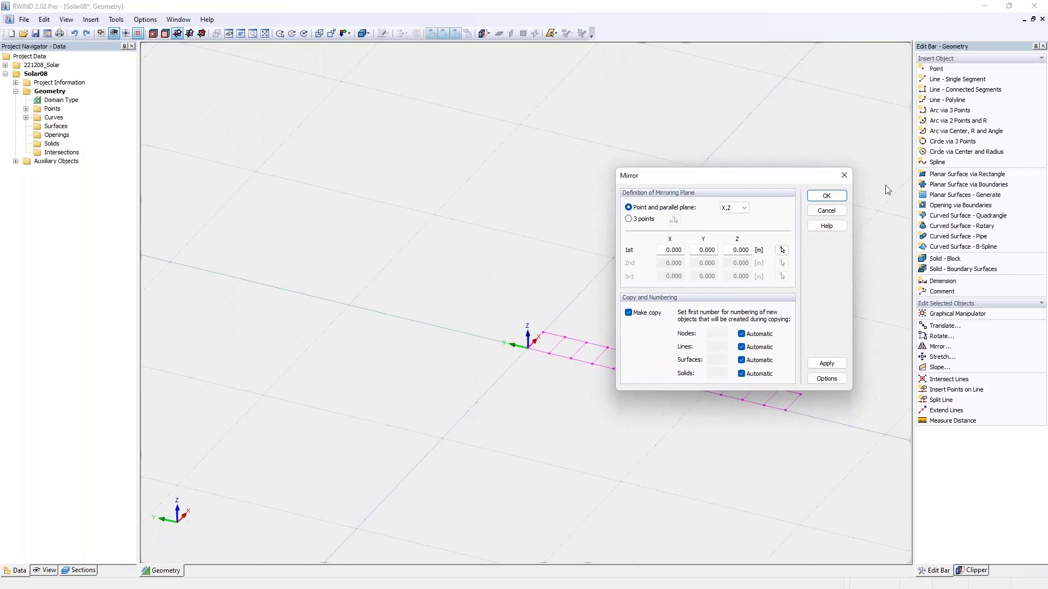
left_click(825, 196)
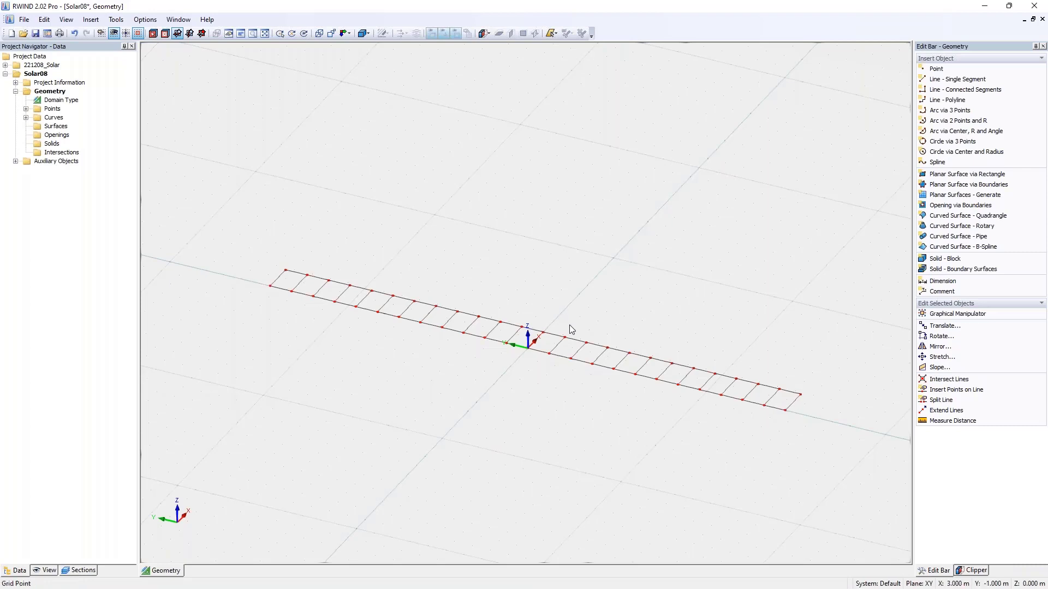
Step: Generate planar surfaces from all the rectangles' lines and expand the project's list of surfaces
middle_click_drag(597, 335, 428, 292, "ctrl")
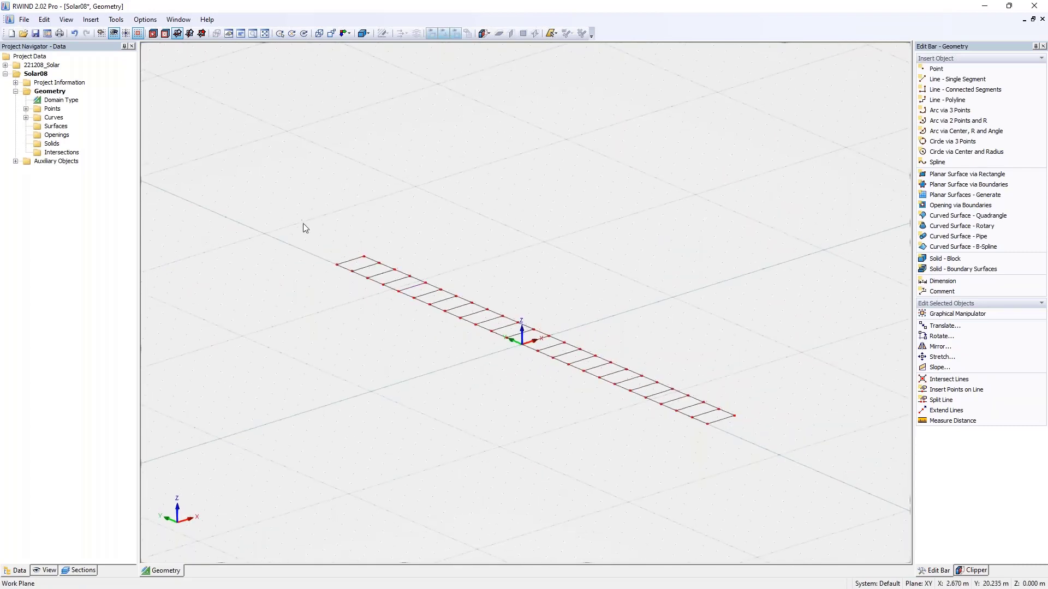
left_click_drag(303, 223, 773, 473)
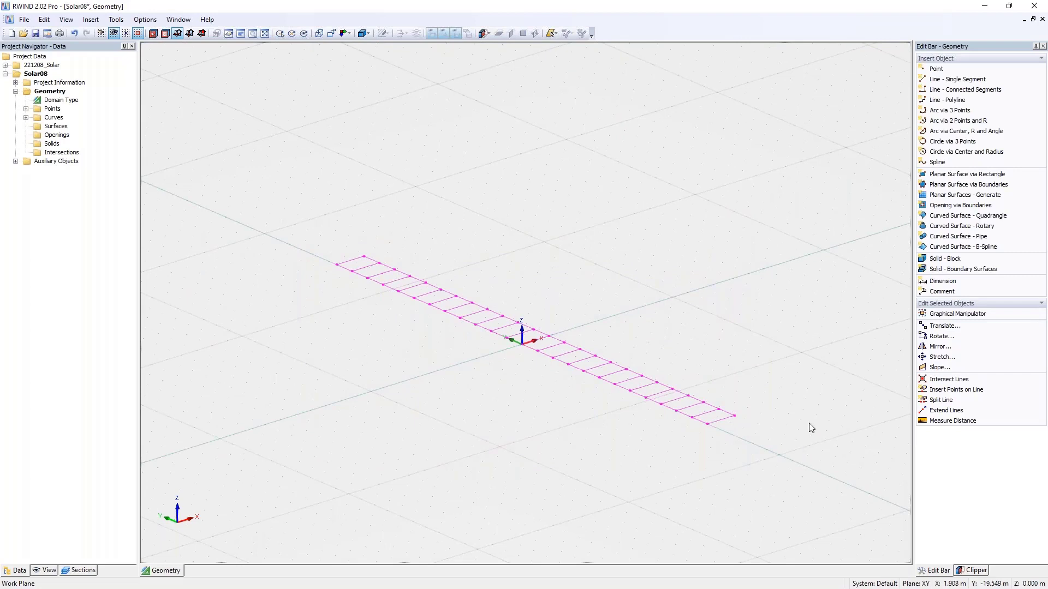
left_click(934, 196)
left_click(589, 323)
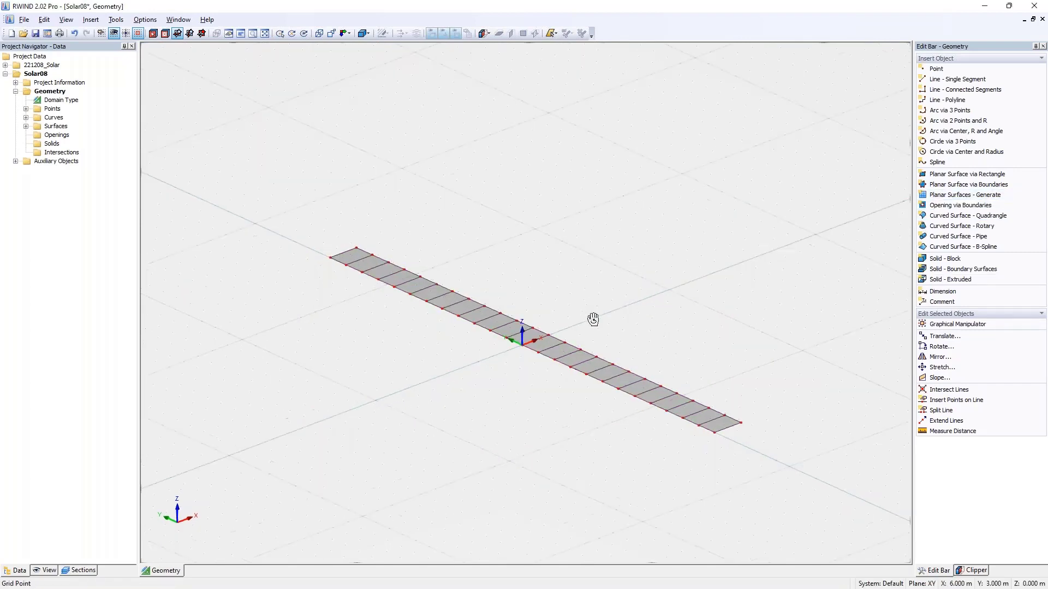
scroll(535, 339, "up", 1)
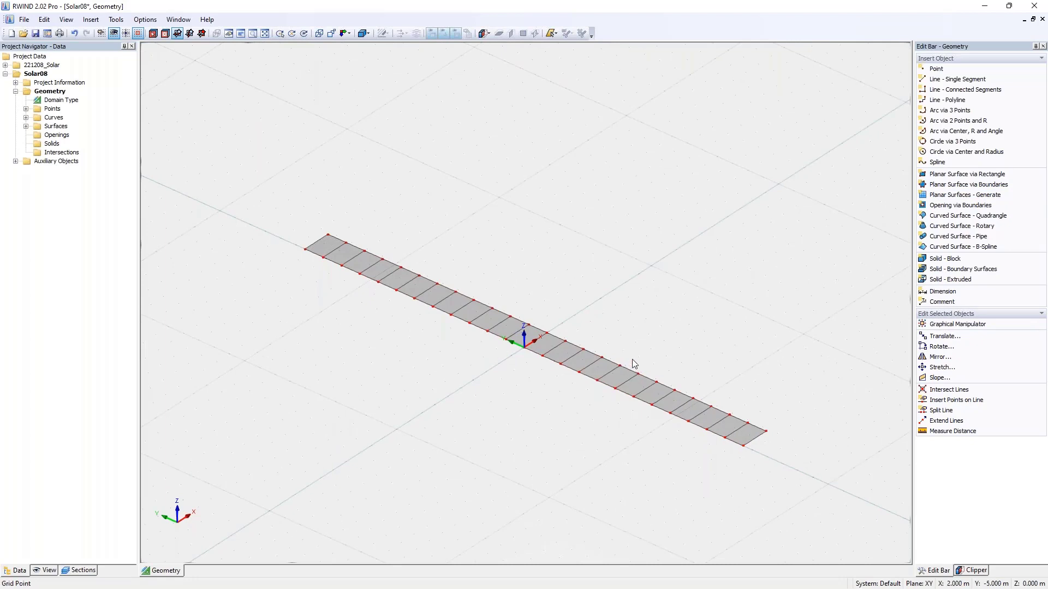
left_click(27, 127)
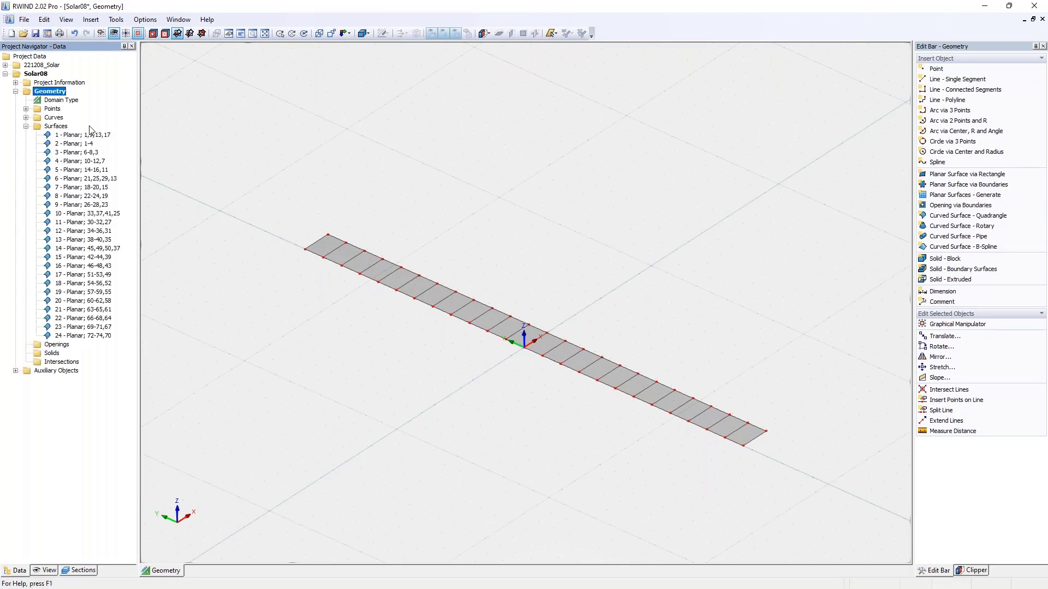
Step: Translate all the surfaces by 0.8 m in Z, with 0 m in Y and 0 copies
left_click_drag(271, 185, 766, 467)
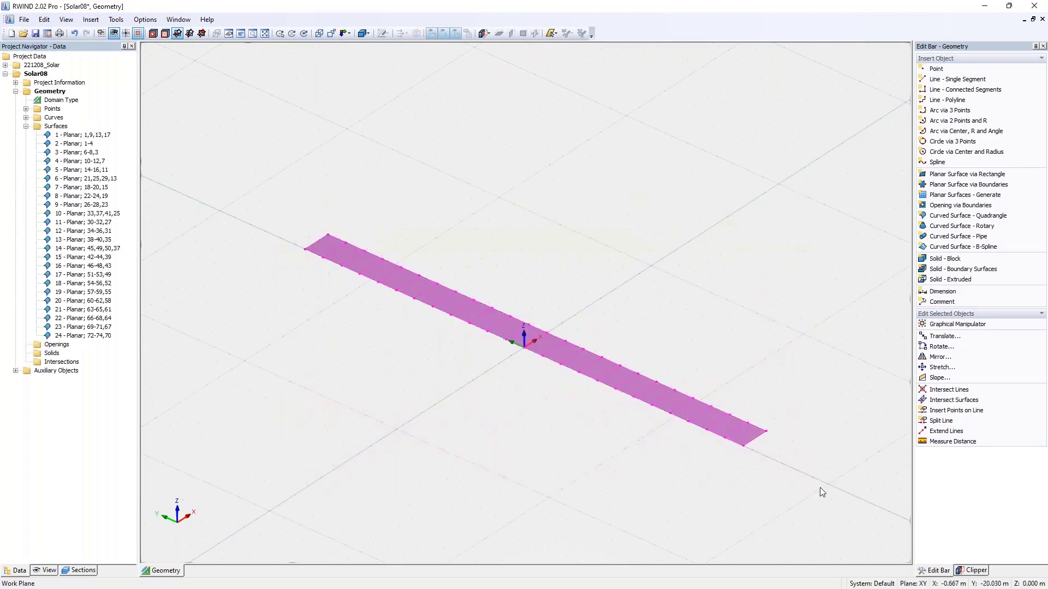
left_click(943, 336)
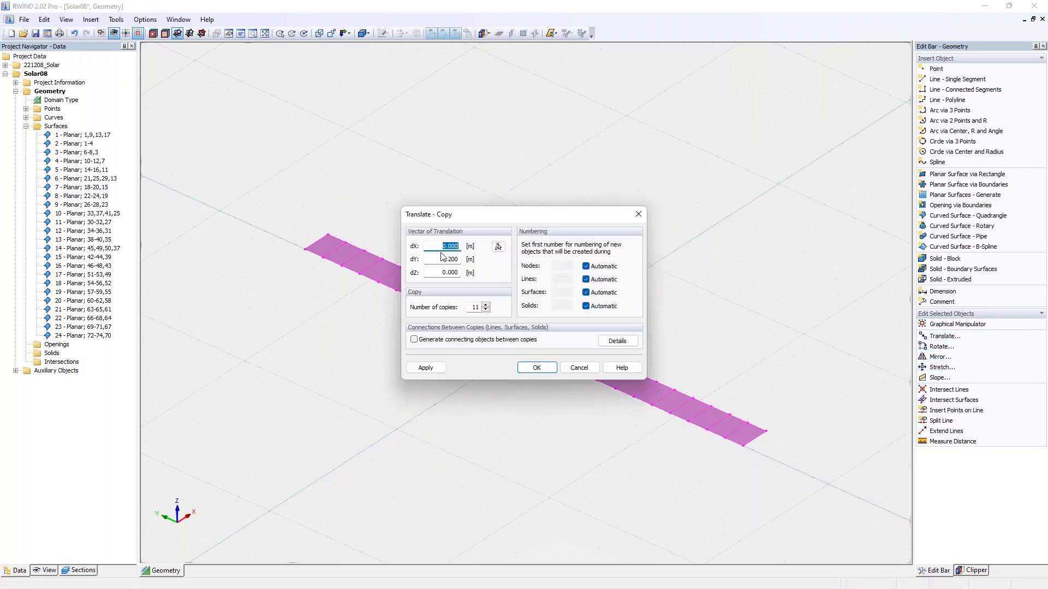
left_click(459, 259)
type("0")
key("Tab")
key("Tab")
type("0")
left_click(435, 276)
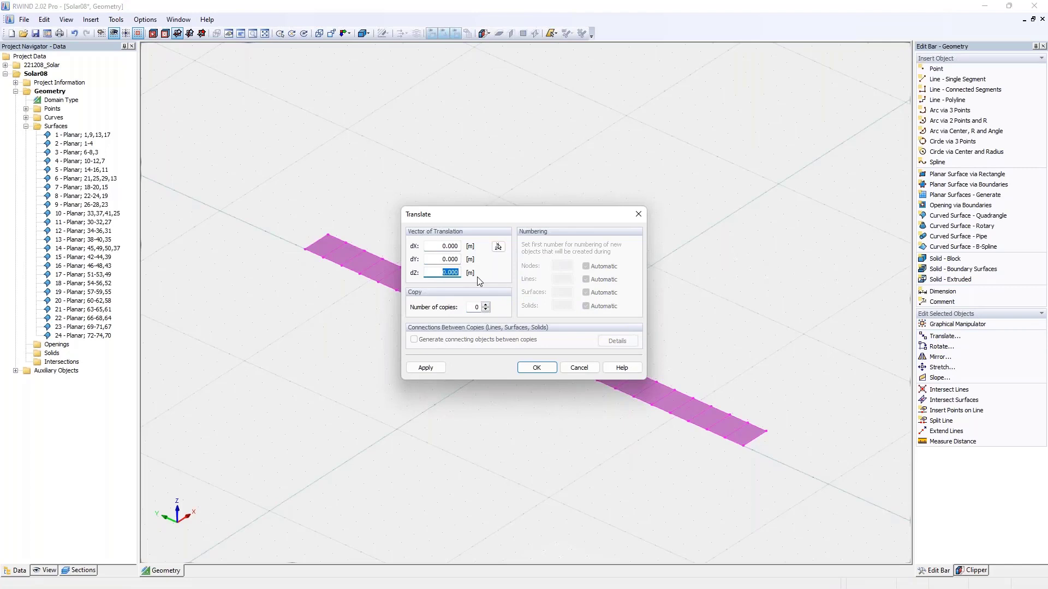
key("BackSpace")
type(",8")
left_click(537, 367)
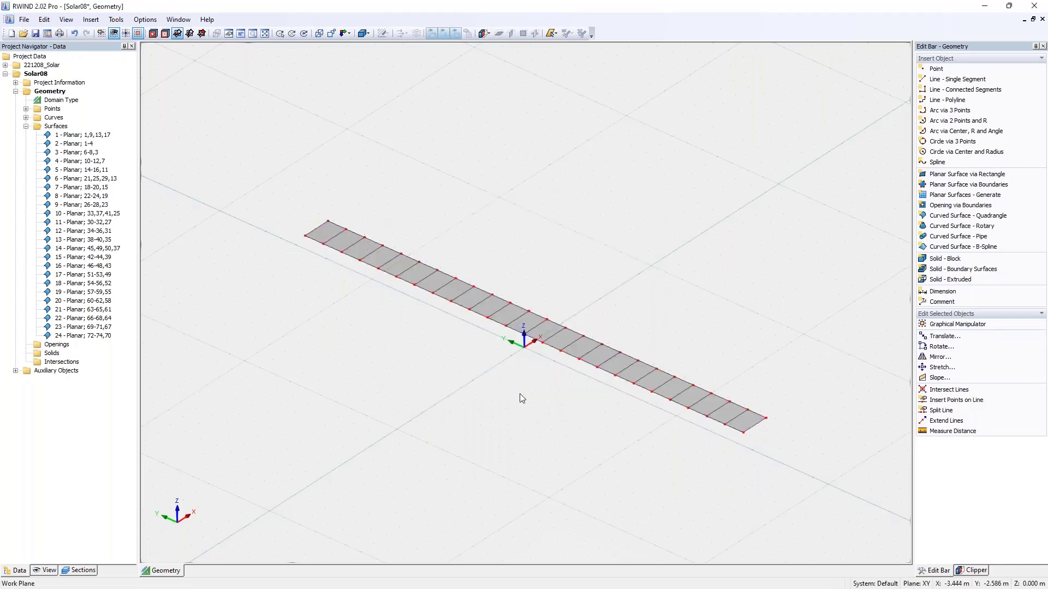
Step: Rotate the entire row of surfaces by -30° about an axis parallel to Y through its lower corner at the negative-Y end
left_click_drag(253, 184, 836, 468)
middle_click_drag(797, 473, 687, 414, "ctrl")
left_click(626, 368)
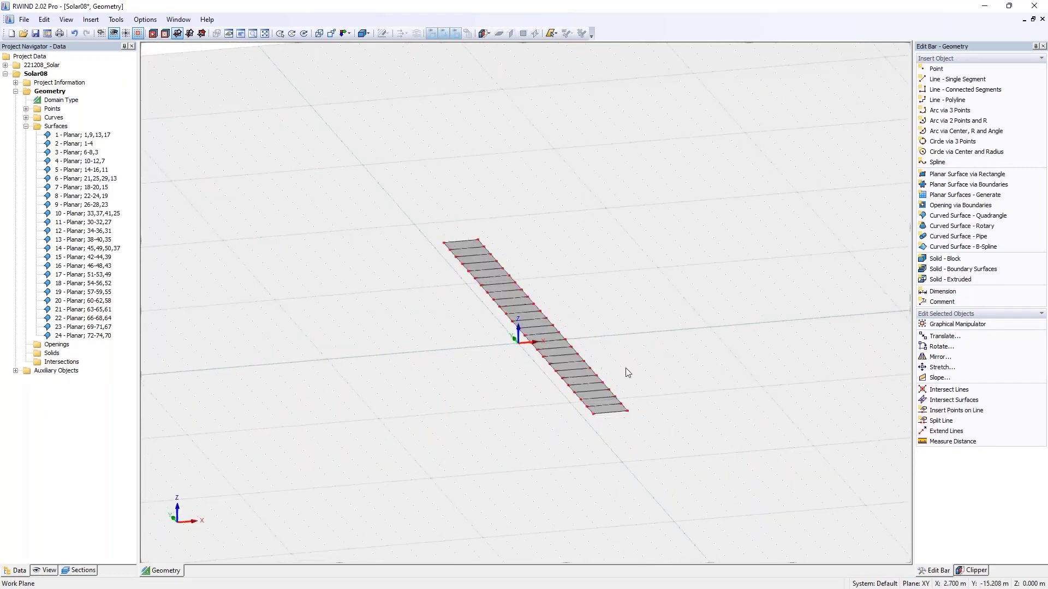
left_click_drag(422, 218, 712, 458)
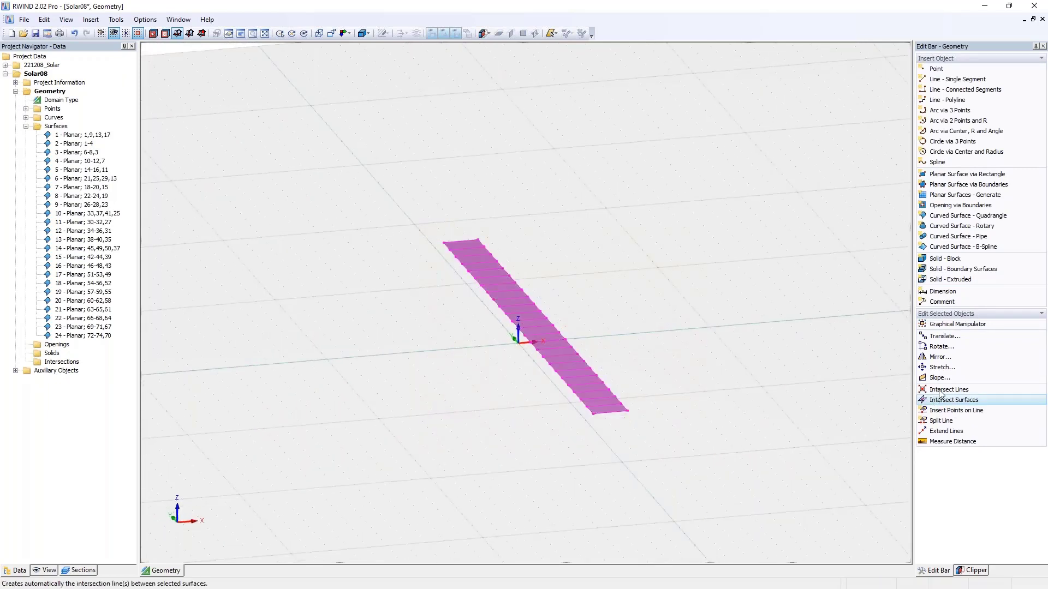
left_click(940, 351)
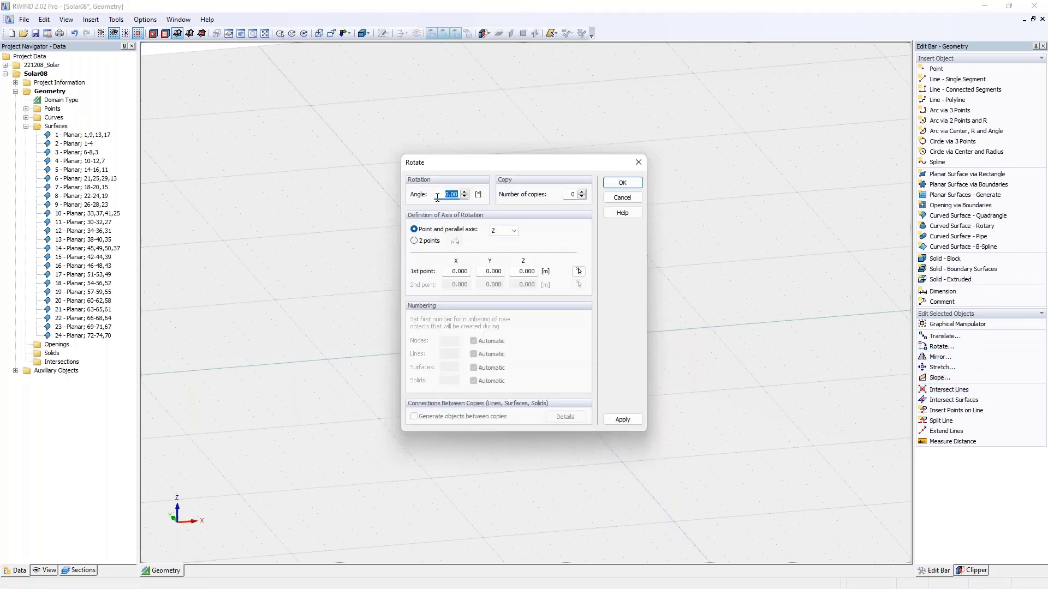
key("BackSpace")
key("Tab")
left_click_drag(499, 165, 713, 157)
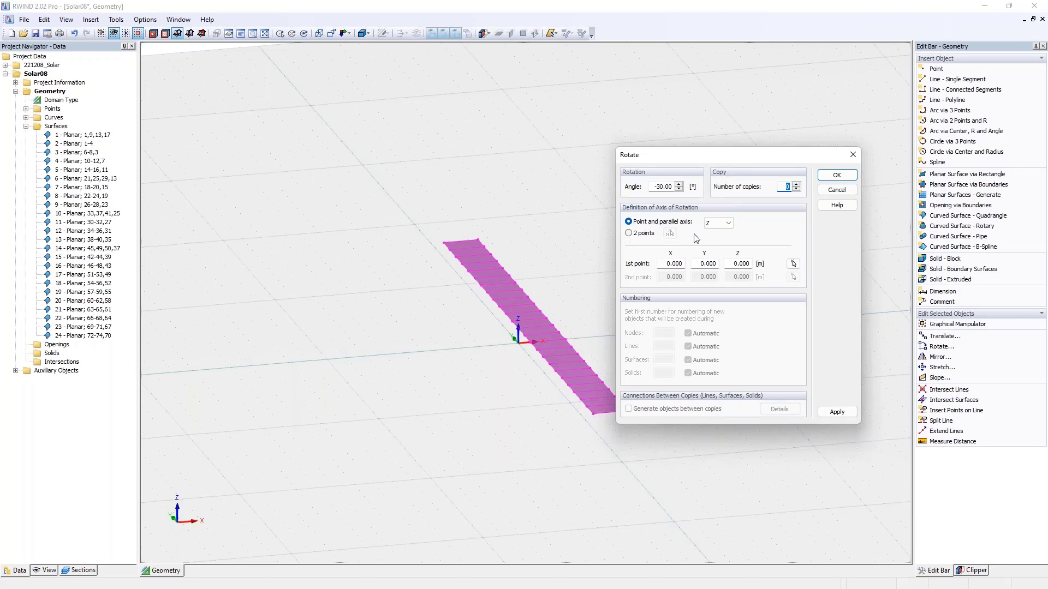
left_click(714, 225)
left_click(718, 240)
left_click(793, 264)
left_click(594, 414)
left_click(821, 175)
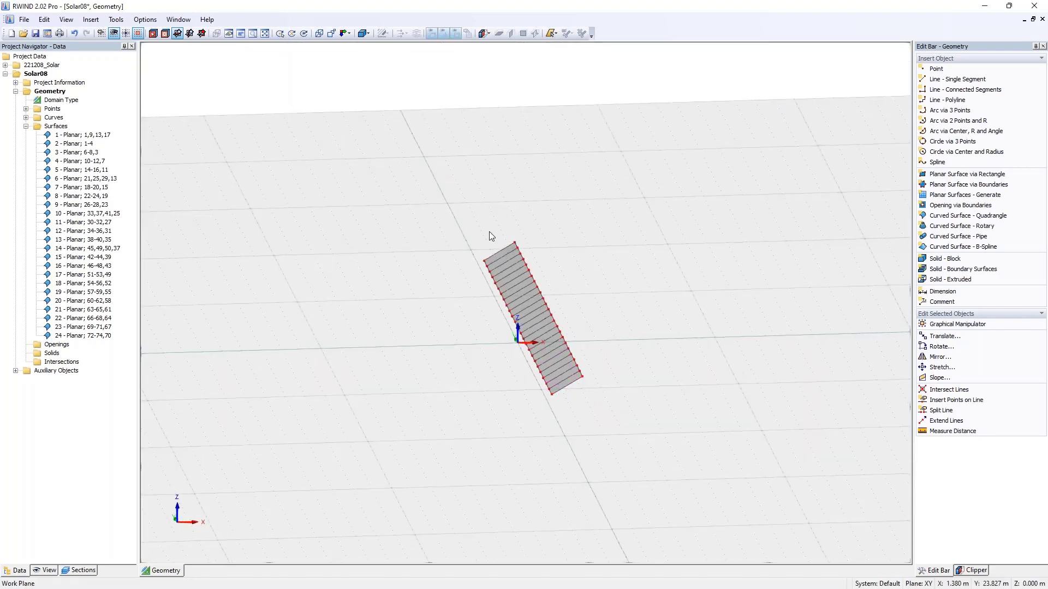
middle_click_drag(461, 276, 628, 402, "ctrl")
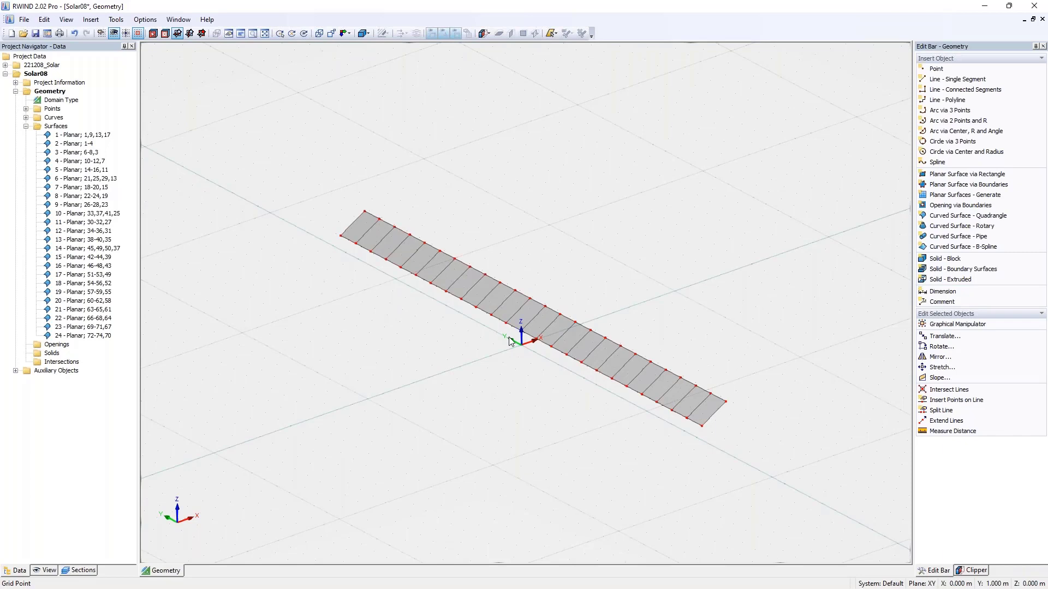
middle_click_drag(509, 341, 624, 379, "ctrl")
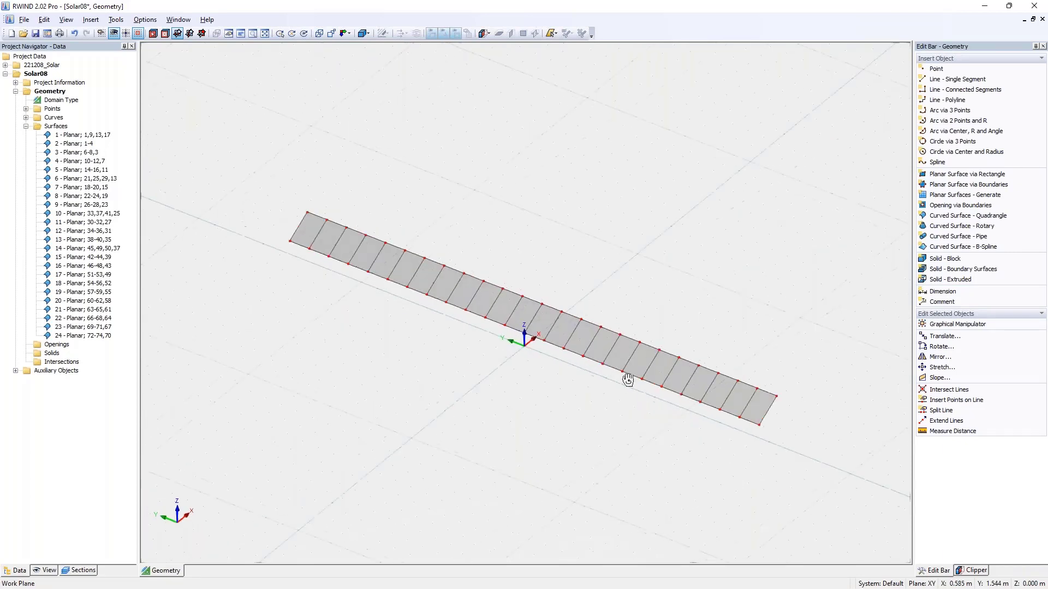
scroll(529, 347, "up", 2)
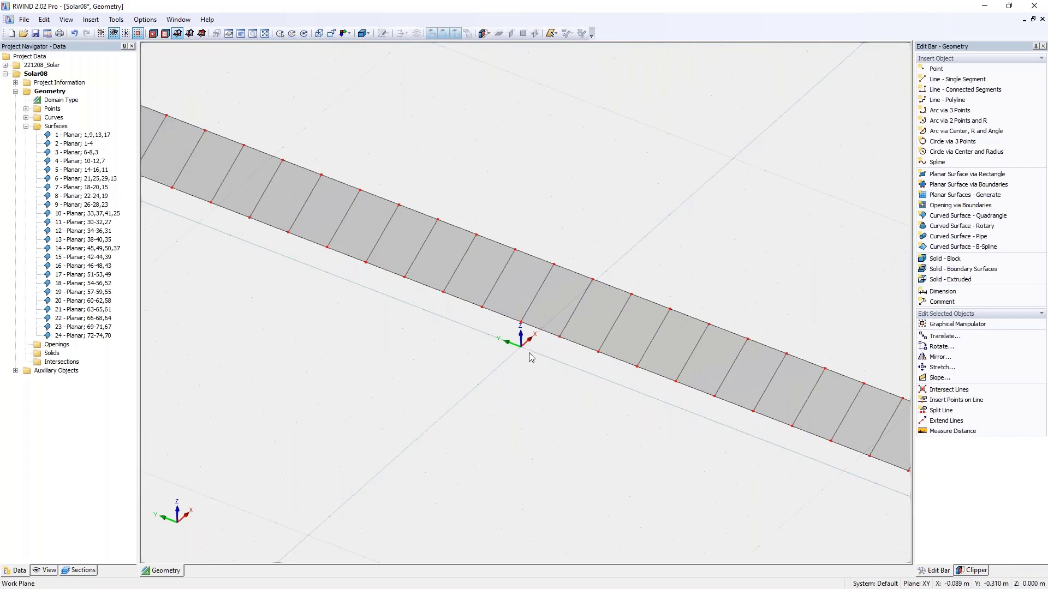
scroll(532, 357, "down", 3)
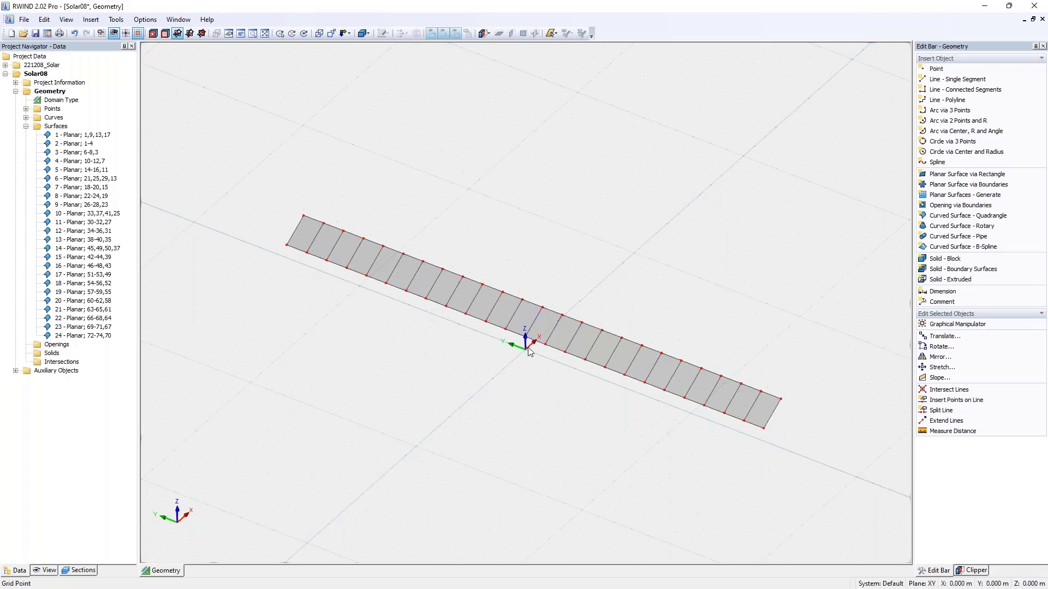
right_click(533, 324)
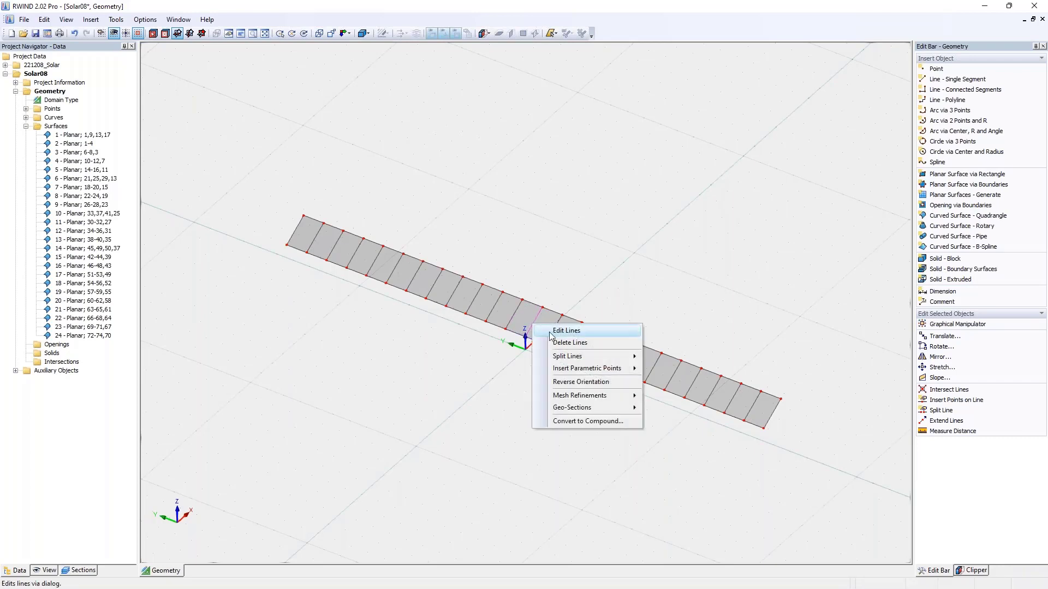
mouse_move(575, 355)
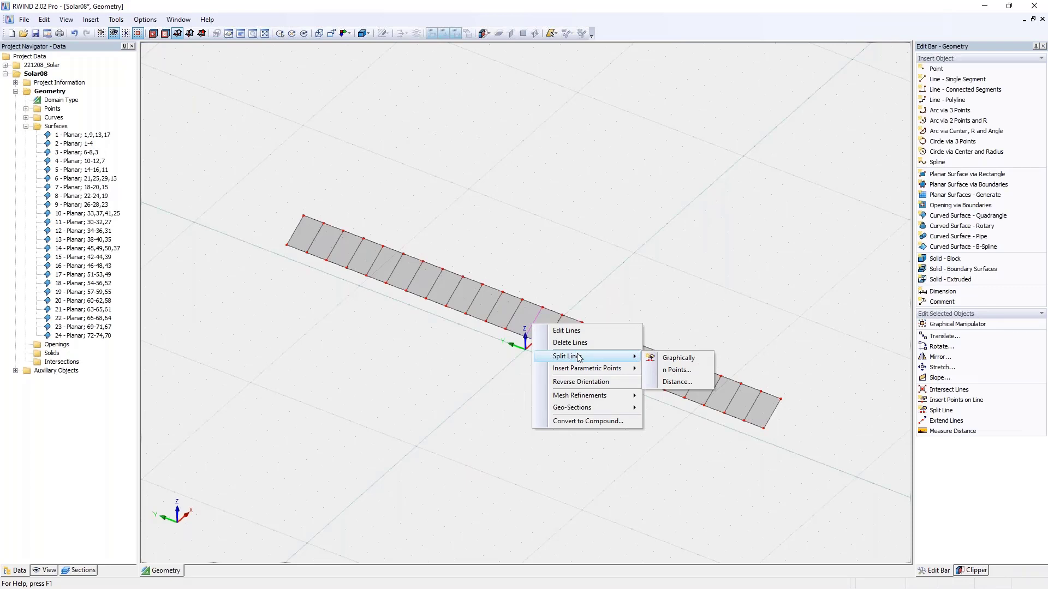
left_click(676, 358)
key("Escape")
Step: Split the panel dividing line above the origin with five evenly spaced new nodes
right_click(535, 326)
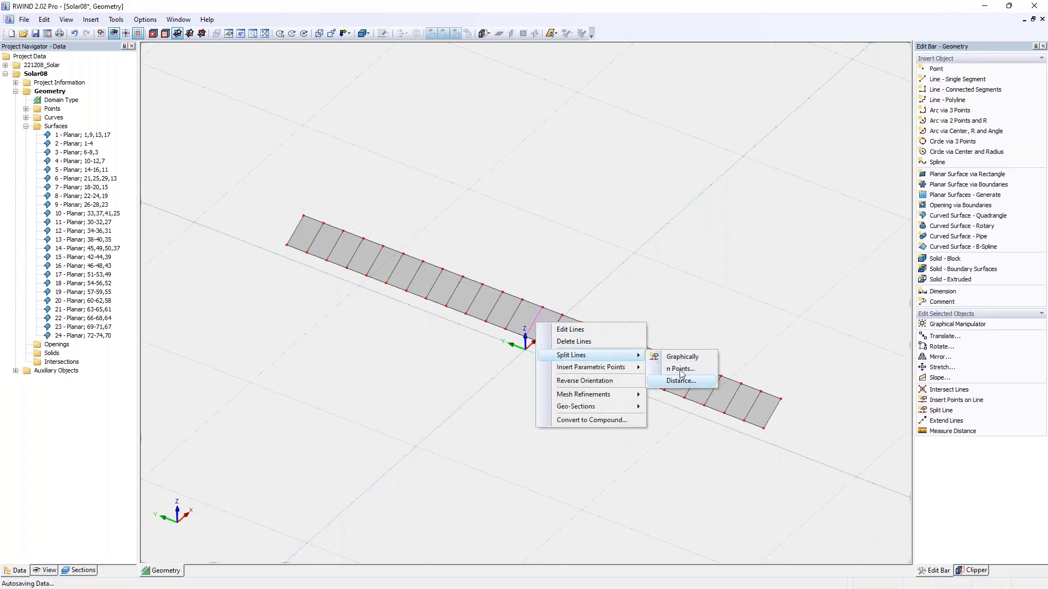
left_click(681, 370)
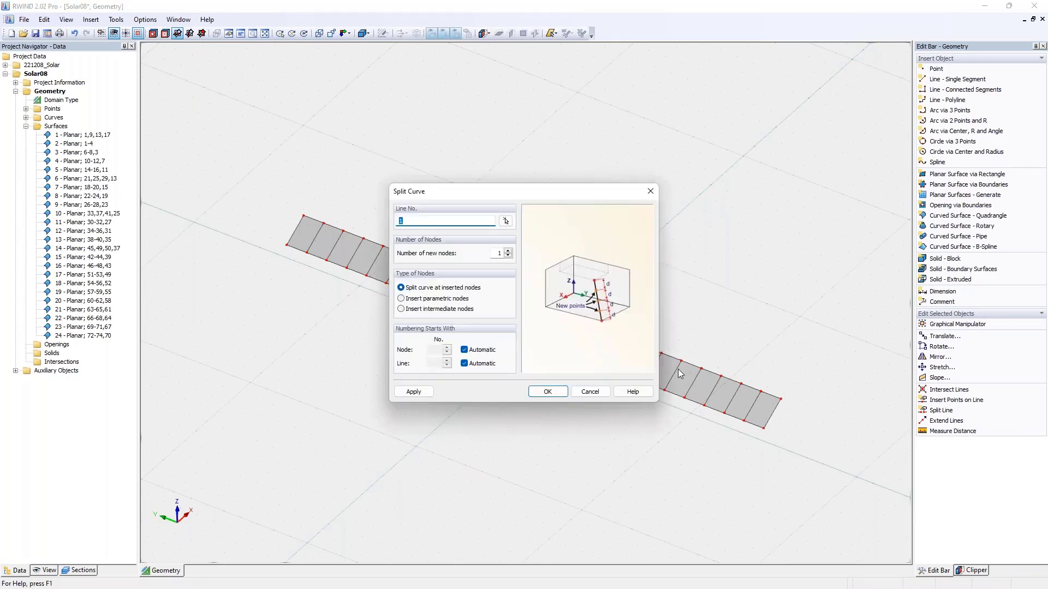
left_click(500, 252)
left_click(547, 392)
Step: Copy the lowest and highest new nodes on the split line once, translated by -0.8 m in Z
scroll(532, 335, "up", 5)
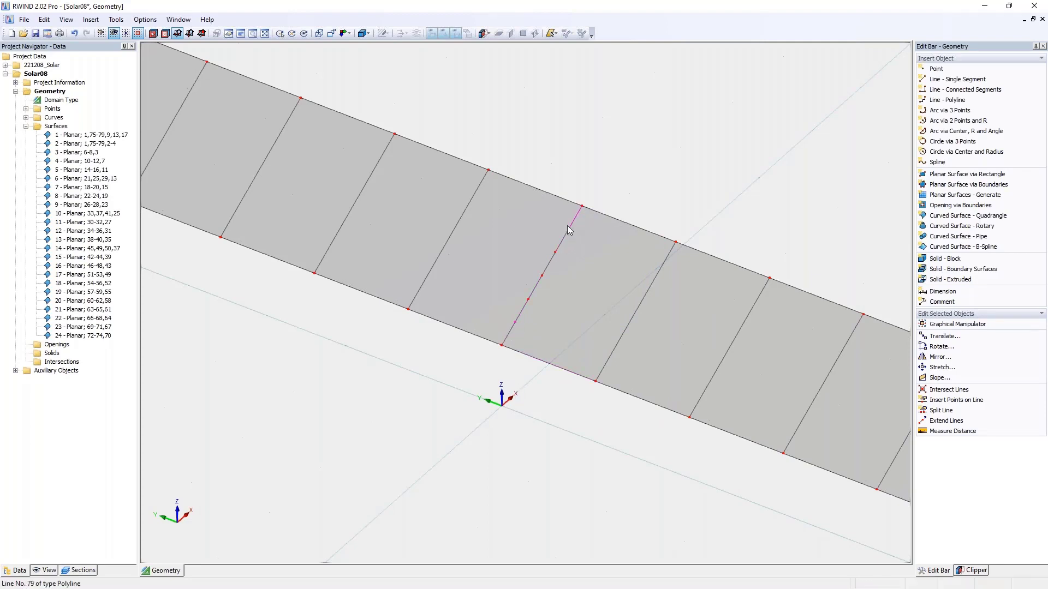
left_click(944, 335)
double_click(446, 273)
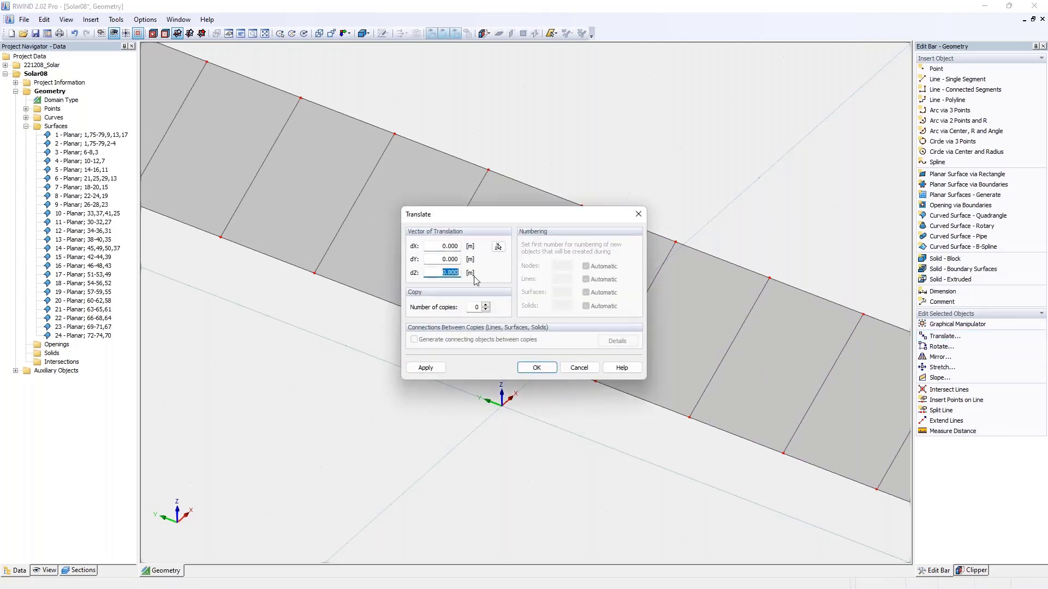
type("-.8")
left_click(486, 304)
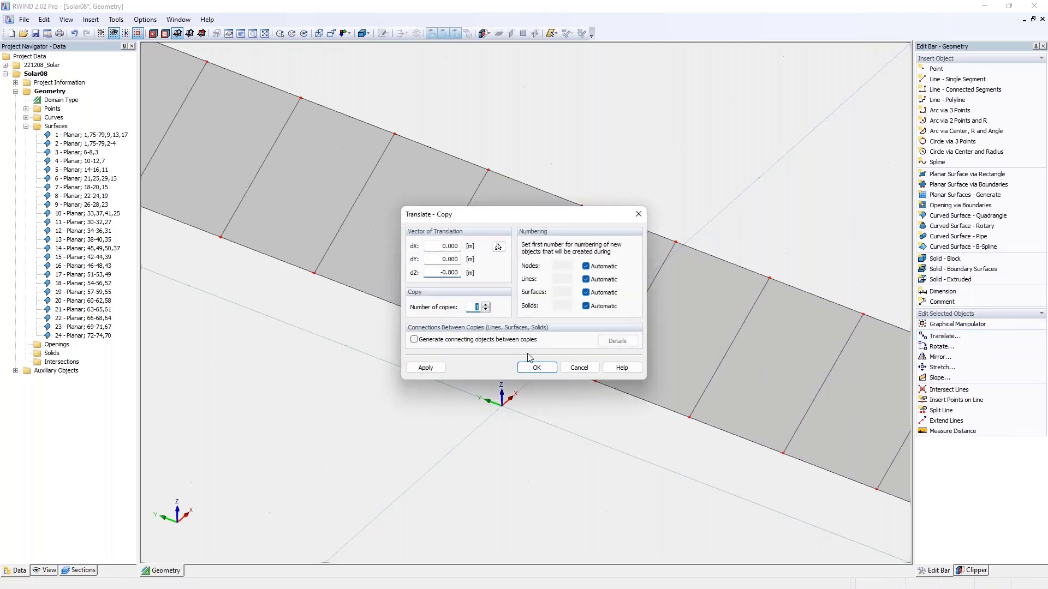
left_click(537, 367)
Step: Set the Z coordinate of both copied points to 0 m
middle_click_drag(566, 380, 519, 381, "ctrl")
double_click(517, 375)
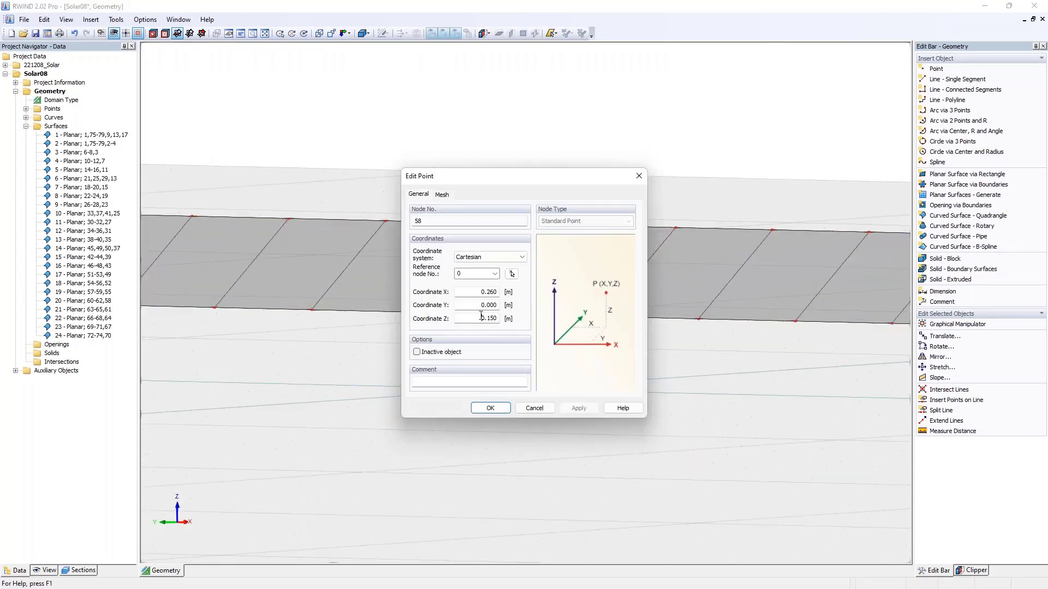
left_click(491, 409)
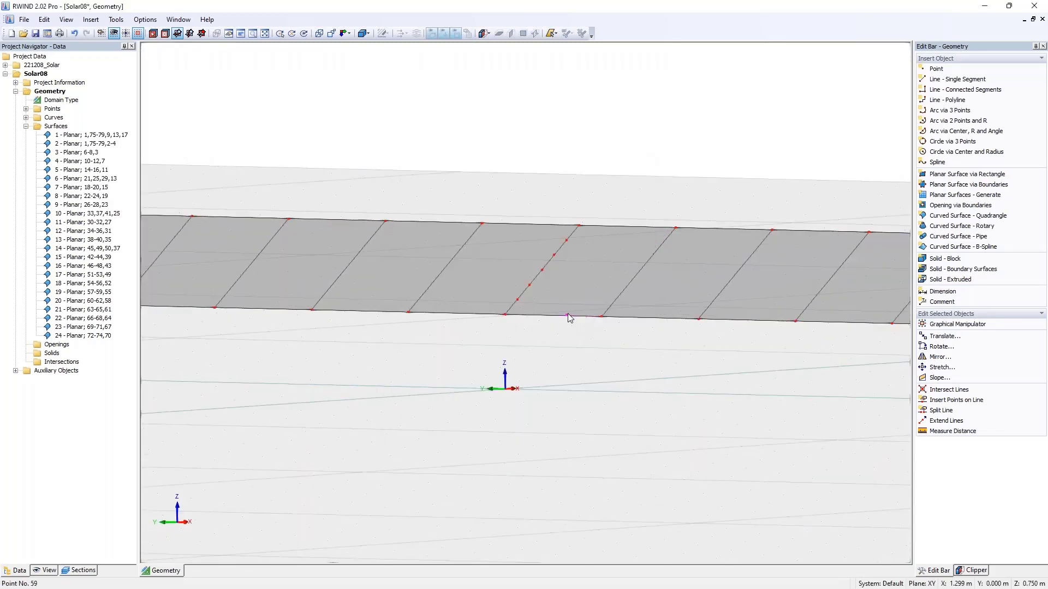
double_click(568, 317)
left_click(491, 408)
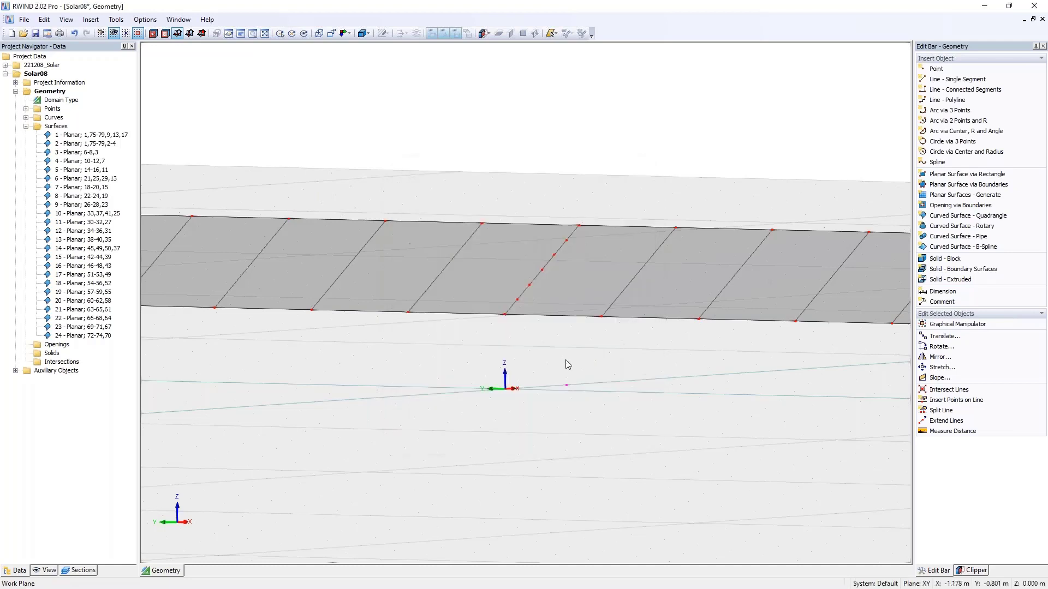
Step: Copy the ground point farther from the origin by 0.1 m in X and -0.1 m in Y
middle_click_drag(585, 350, 515, 375, "ctrl")
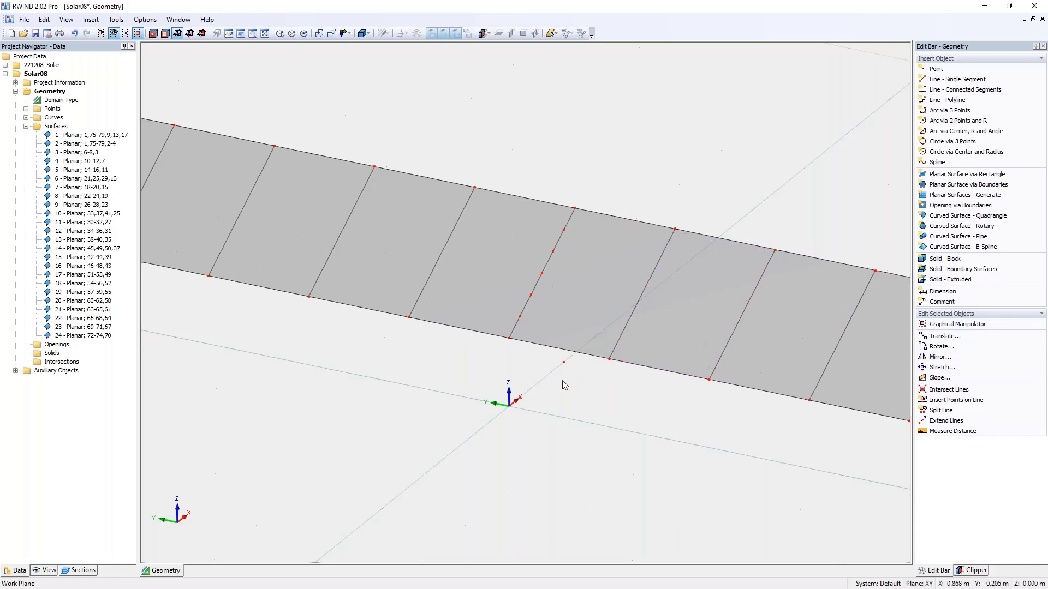
scroll(555, 376, "up", 2)
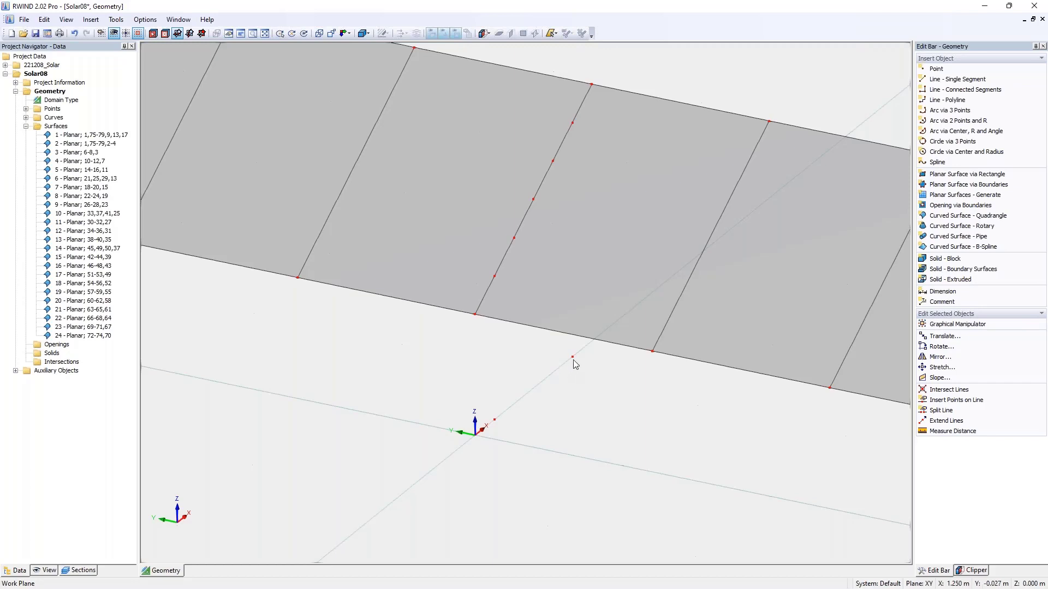
left_click(572, 358)
key("ctrl+t")
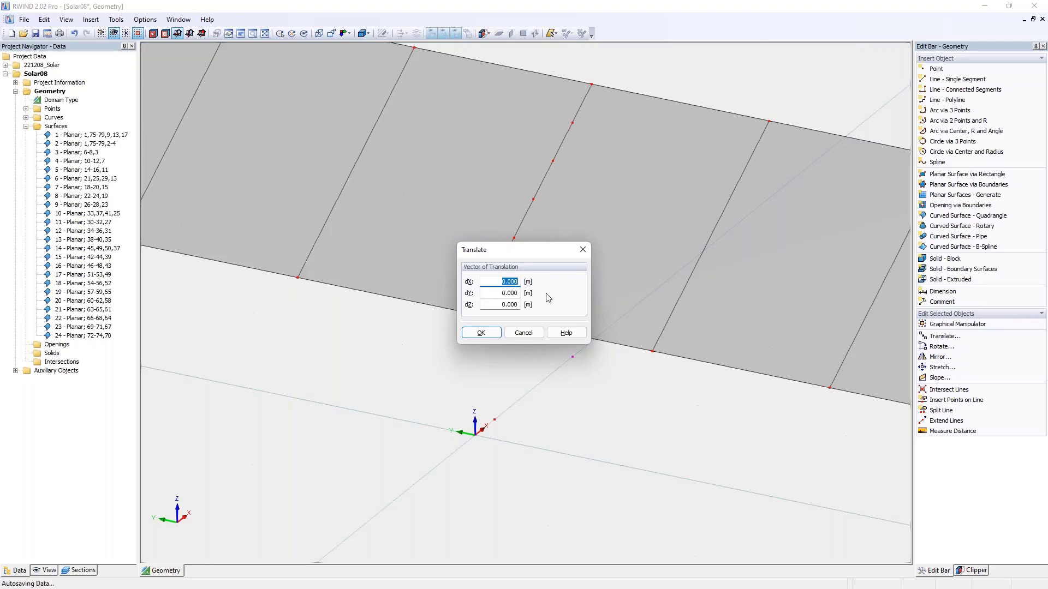
type(",1")
key("Tab")
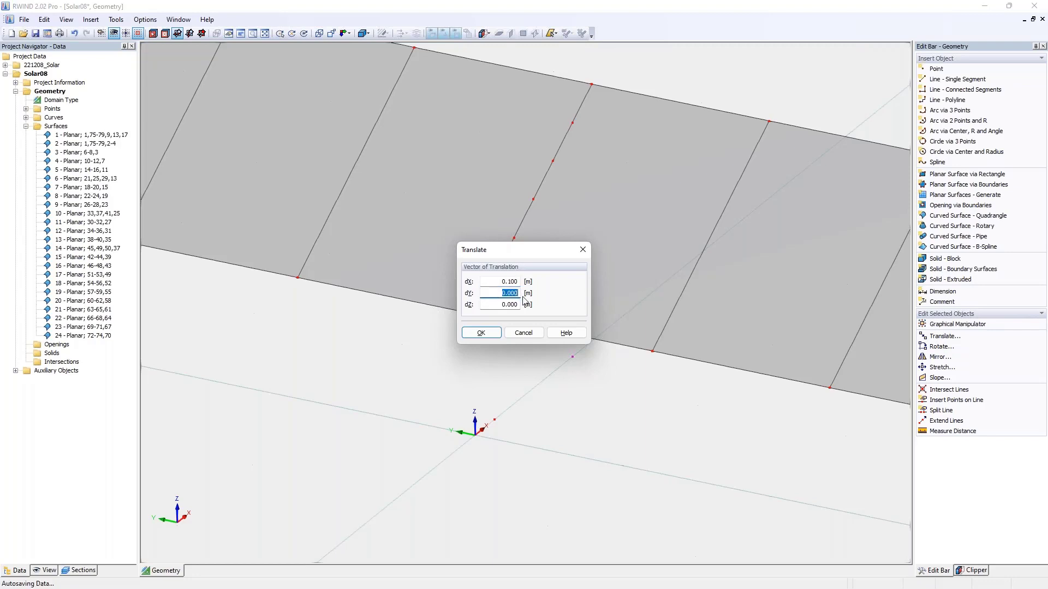
type("-,1")
key("Tab")
key("Tab")
key("Return")
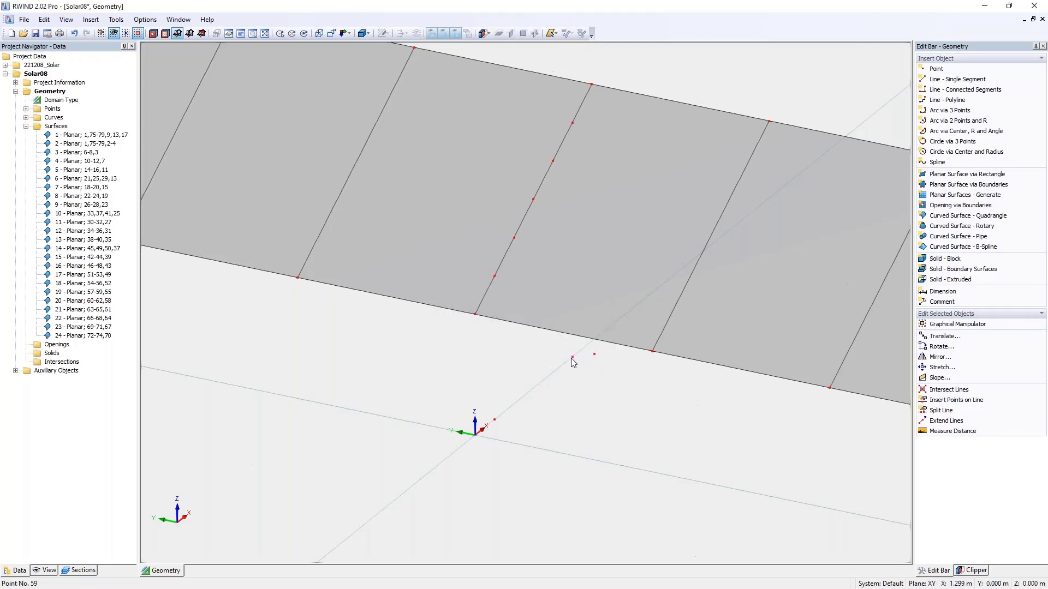
Step: Copy the same farther ground point by -0.1 m in X and 0.1 m in Y
key("ctrl+m")
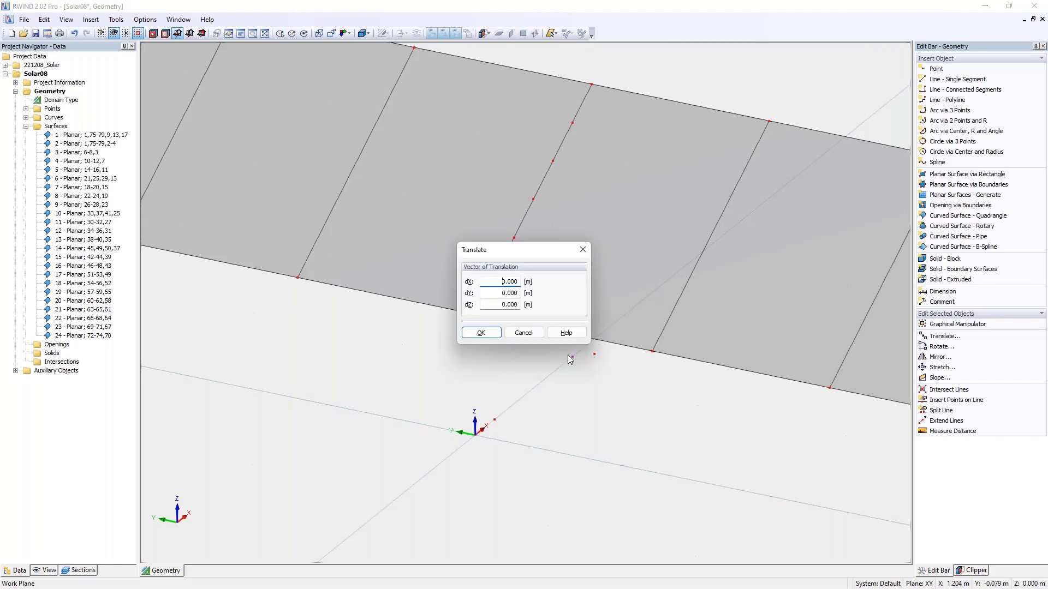
type("-.1")
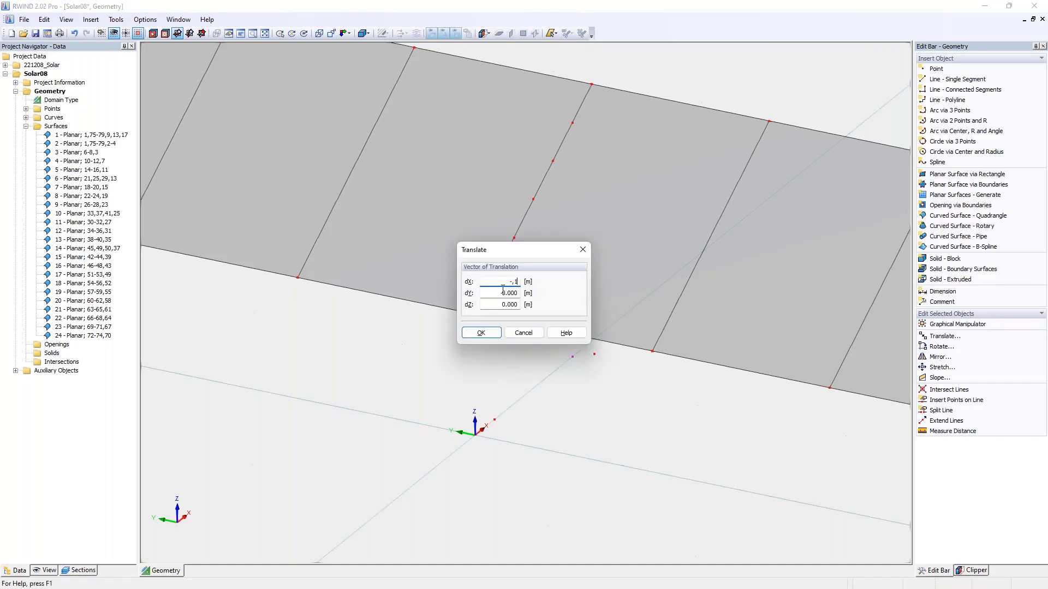
key("Tab")
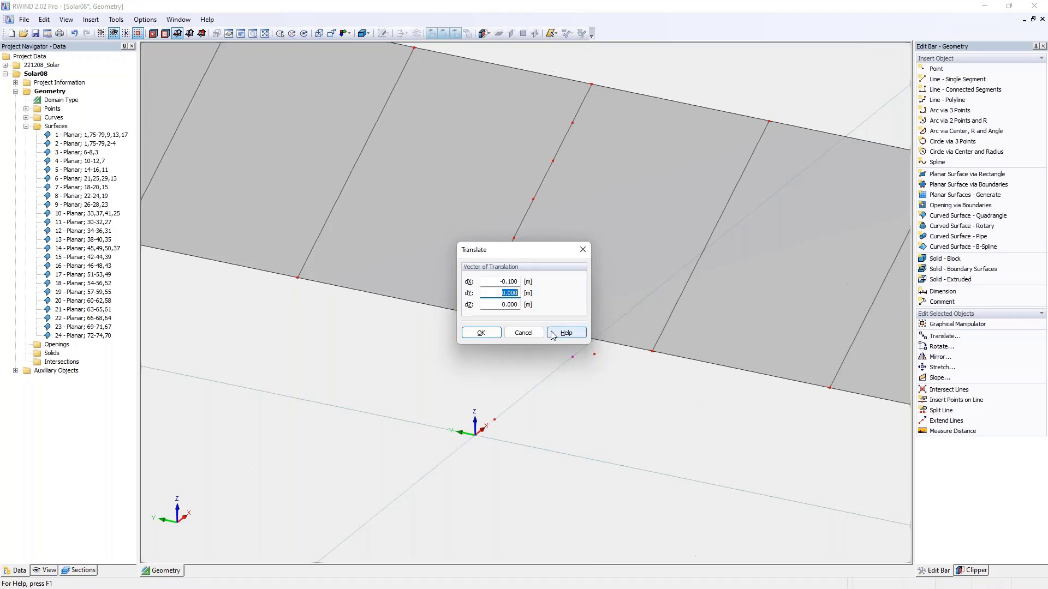
type(",1")
key("Tab")
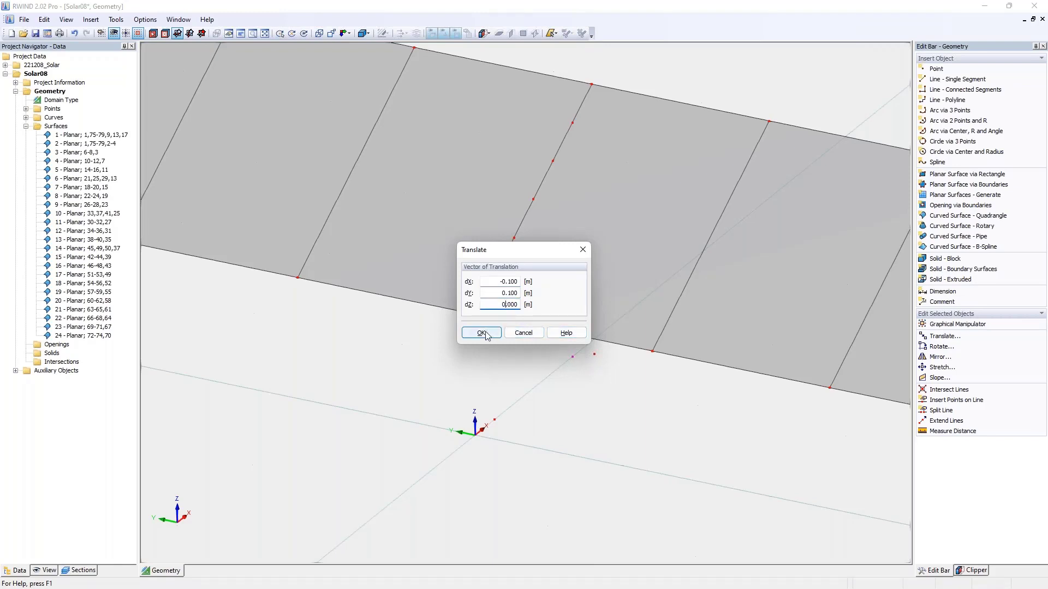
left_click(481, 333)
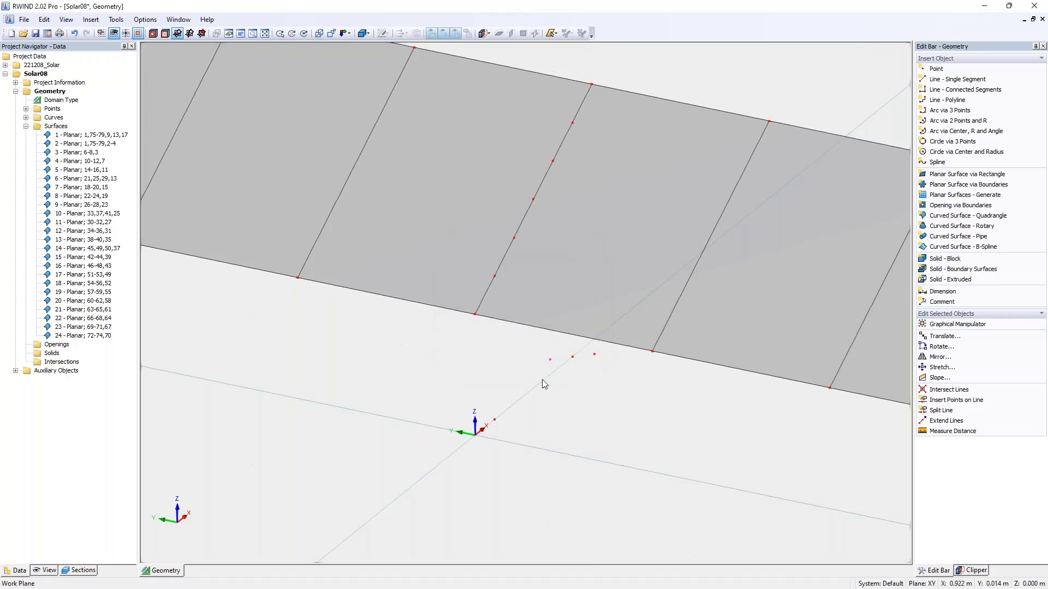
Step: Insert a rectangular planar surface using the two offset points as opposite corners, and copy it onto the ground point nearer the origin
left_click(960, 174)
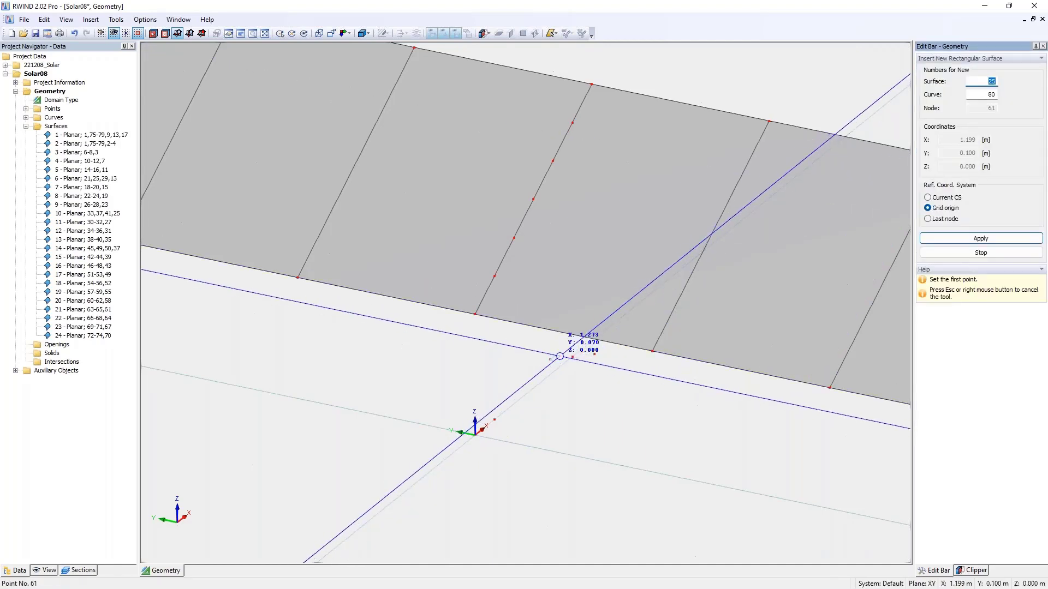
left_click(565, 348)
left_click(580, 366)
left_click(574, 358)
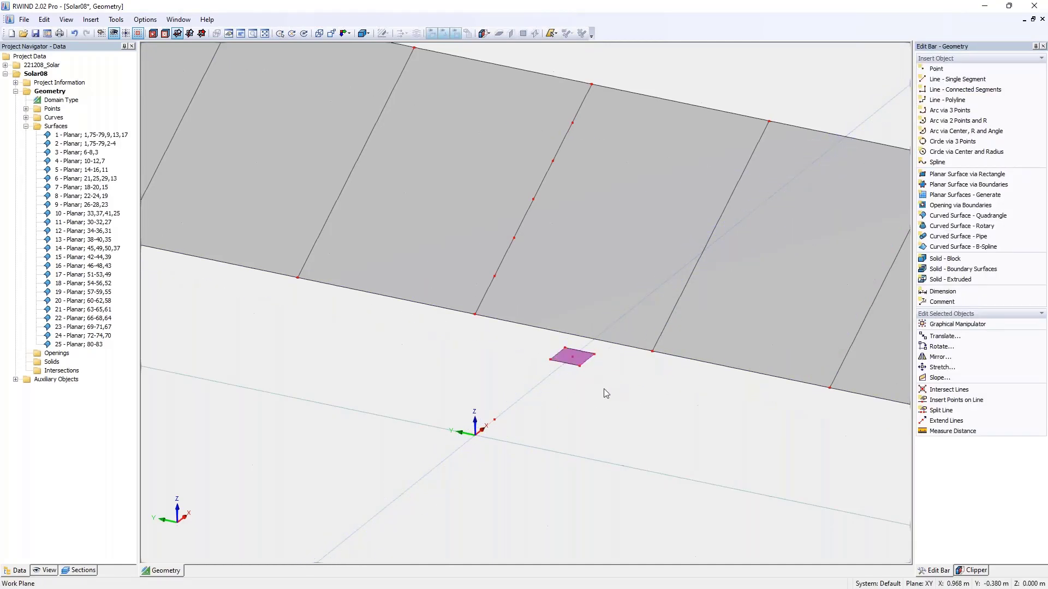
scroll(580, 375, "up", 3)
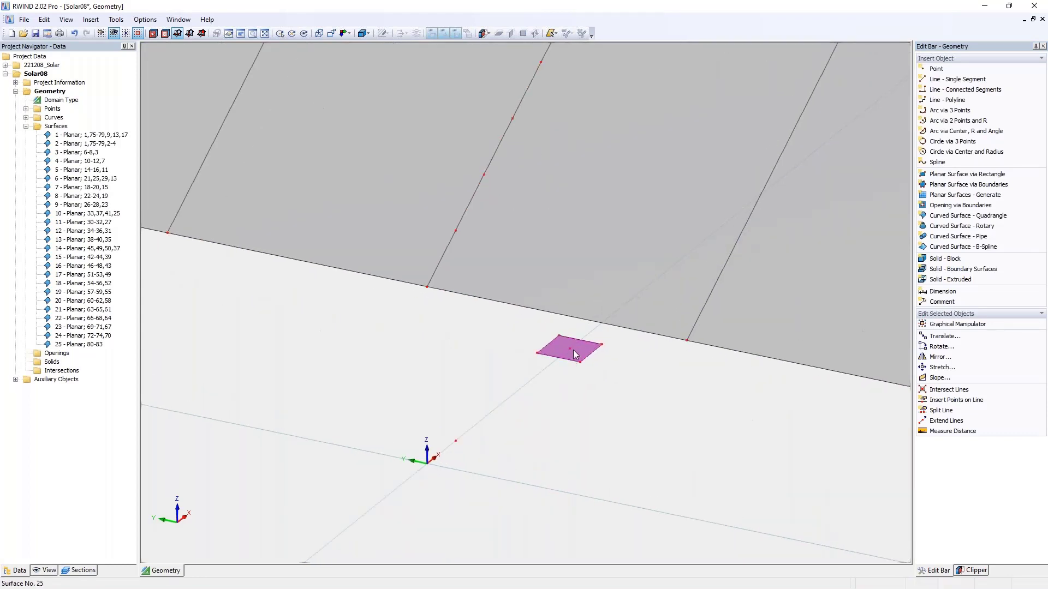
left_click_drag(562, 360, 440, 426, "ctrl")
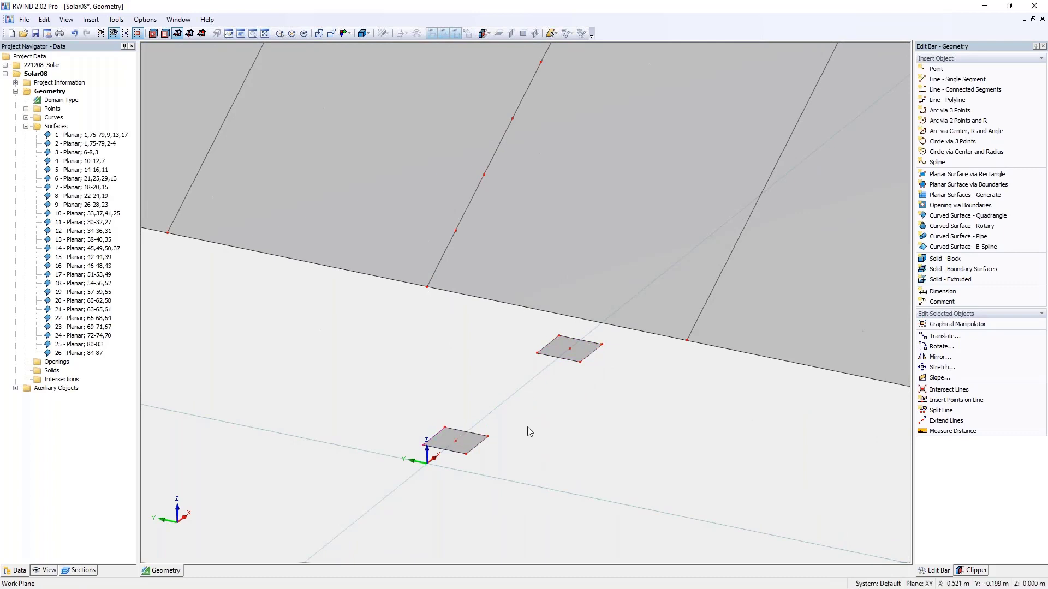
Step: Extrude both ground rectangles perpendicular to their surfaces into solids 1.9 m tall
scroll(527, 427, "down", 2)
left_click_drag(409, 363, 656, 479)
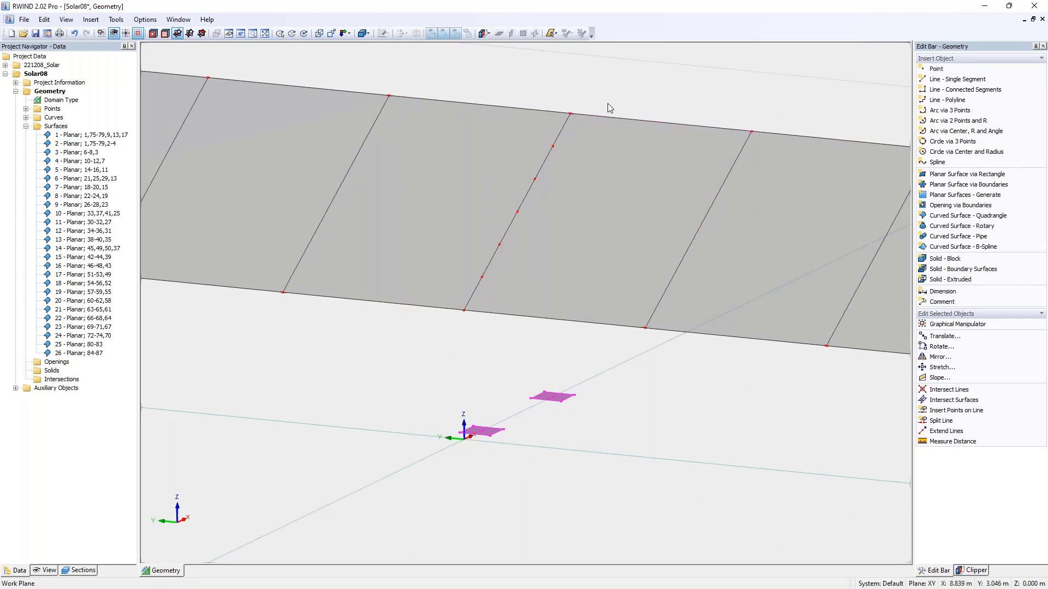
left_click(945, 280)
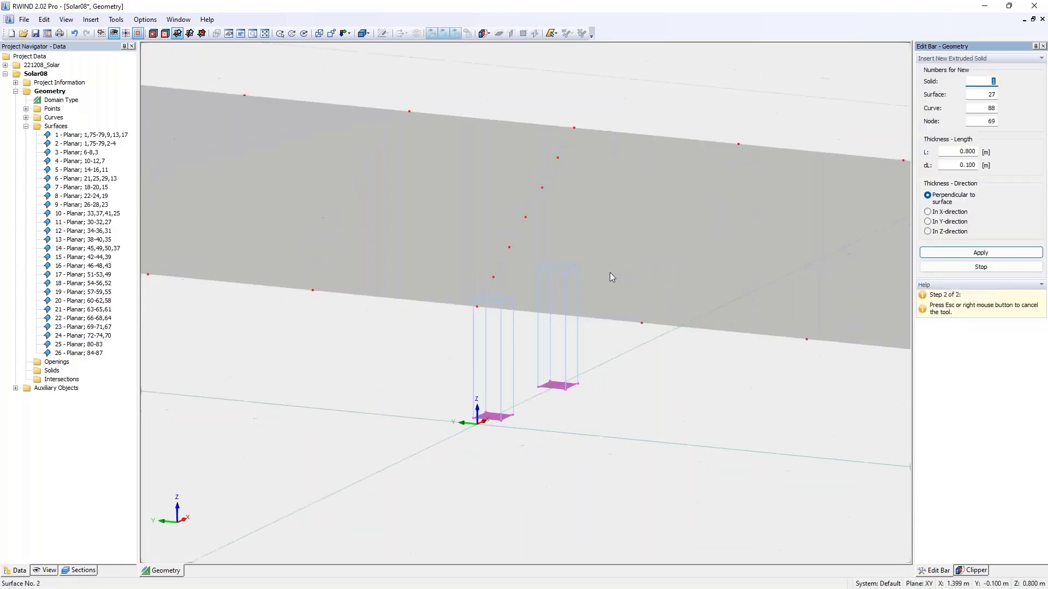
middle_click_drag(604, 133, 626, 107, "ctrl")
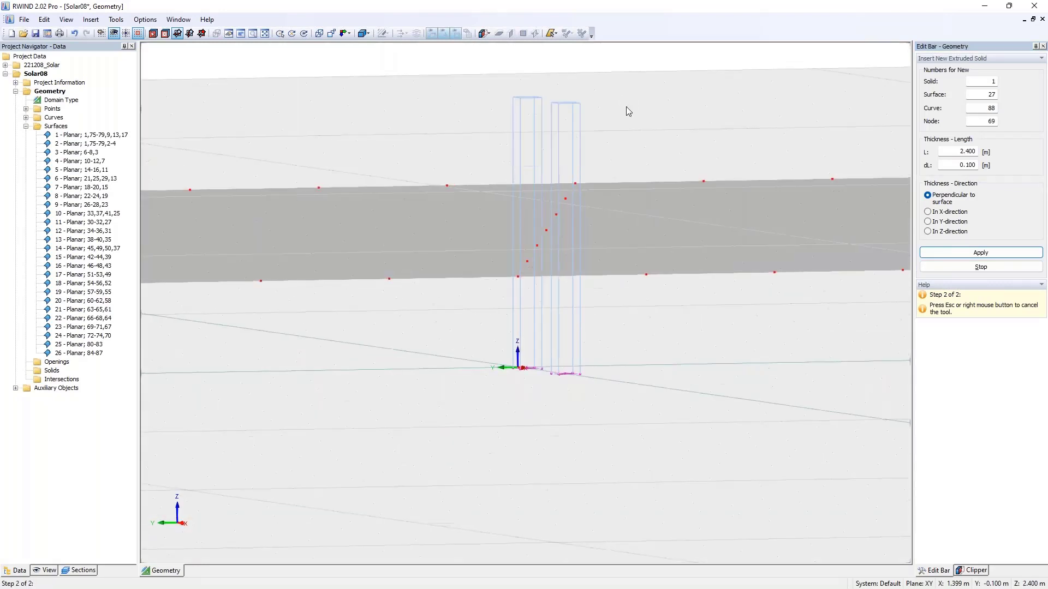
right_click(628, 148)
left_click(613, 136)
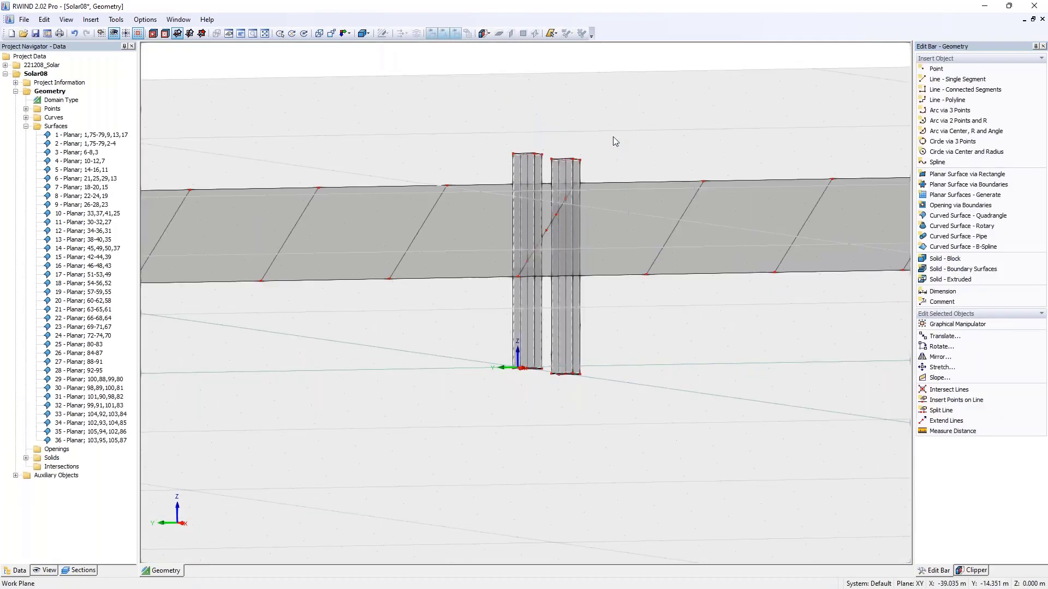
Step: Delete all solids from the project's geometry
middle_click_drag(613, 136, 578, 180, "ctrl")
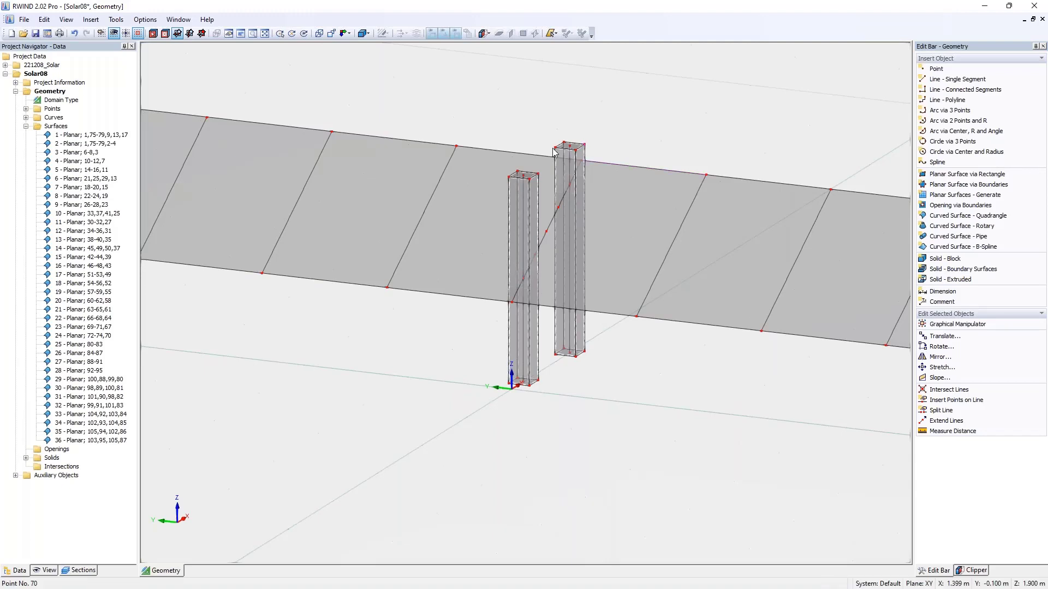
right_click(40, 463)
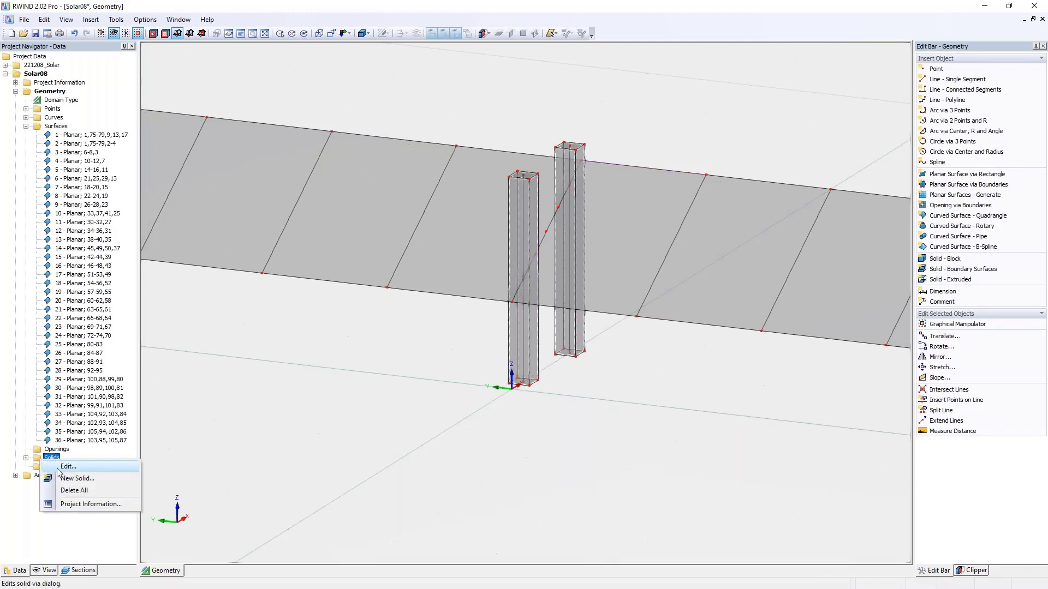
left_click(77, 491)
left_click(524, 322)
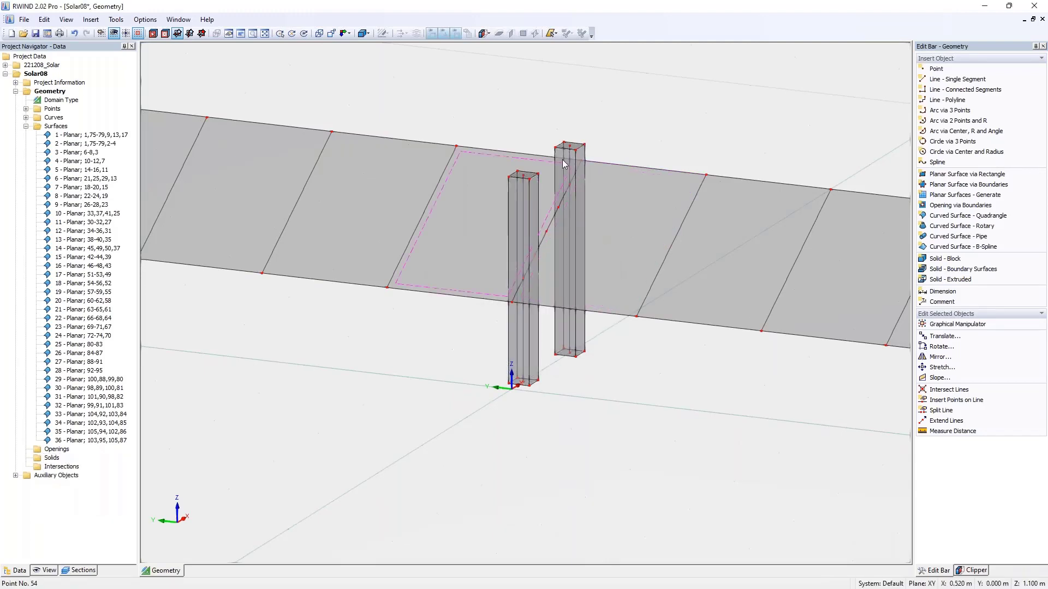
Step: Delete the top surfaces of both posts together with the centre points on them
scroll(574, 103, "up", 2)
scroll(571, 114, "up", 2)
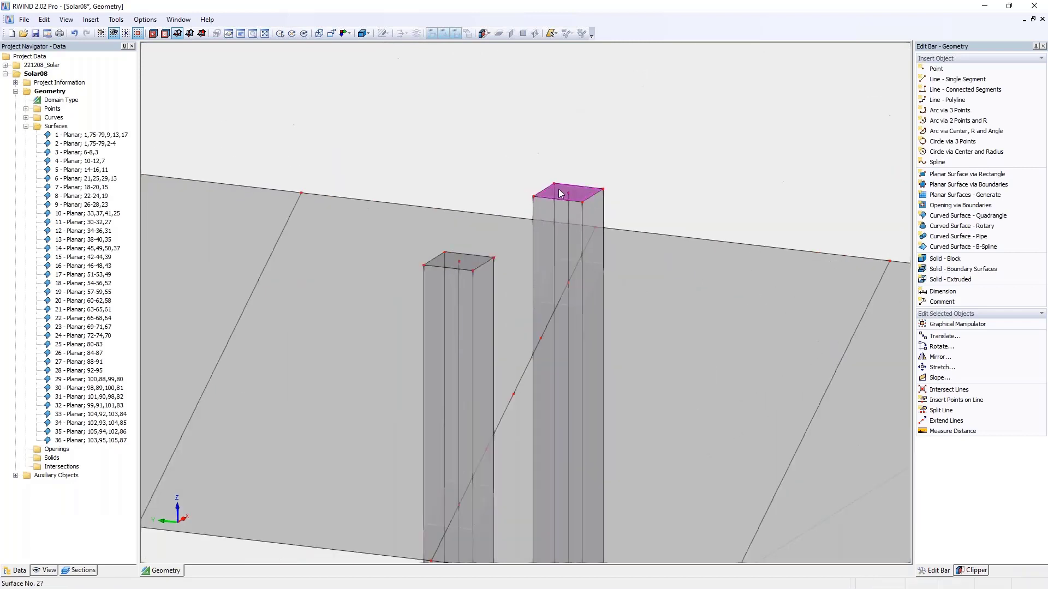
key("Delete")
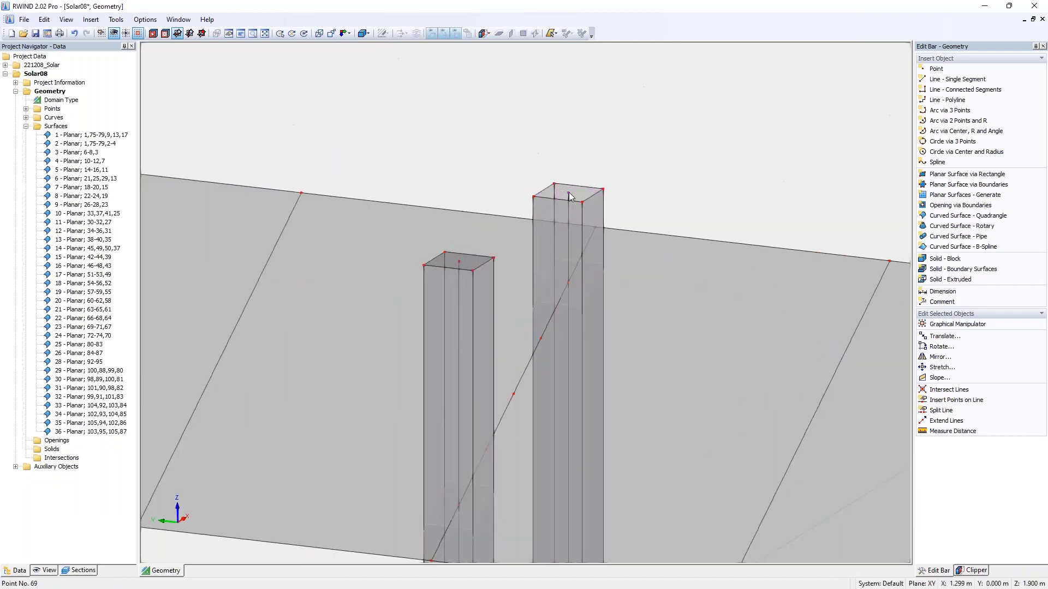
key("Delete")
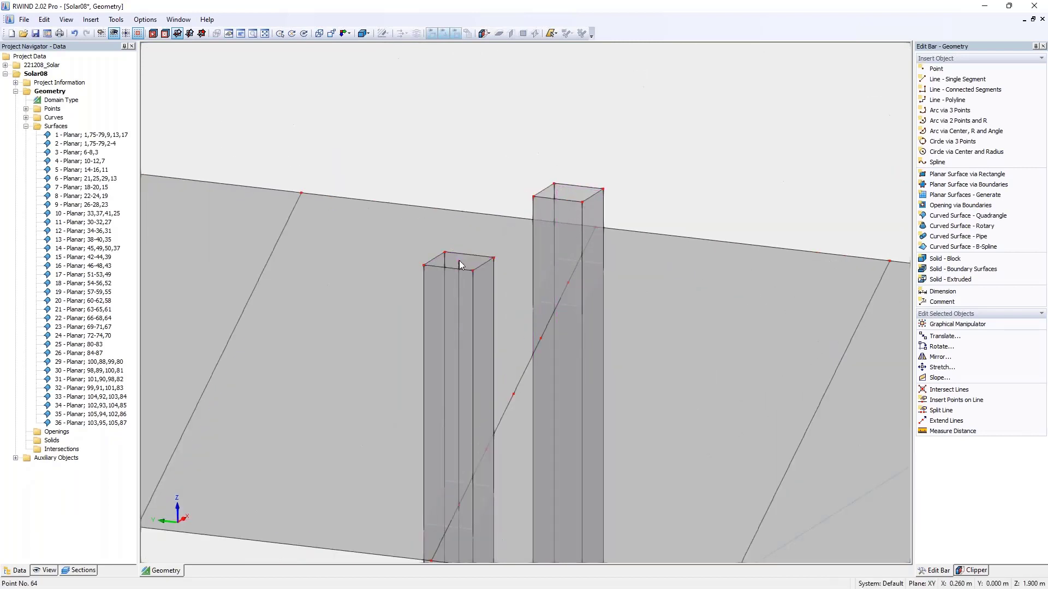
scroll(584, 199, "down", 1)
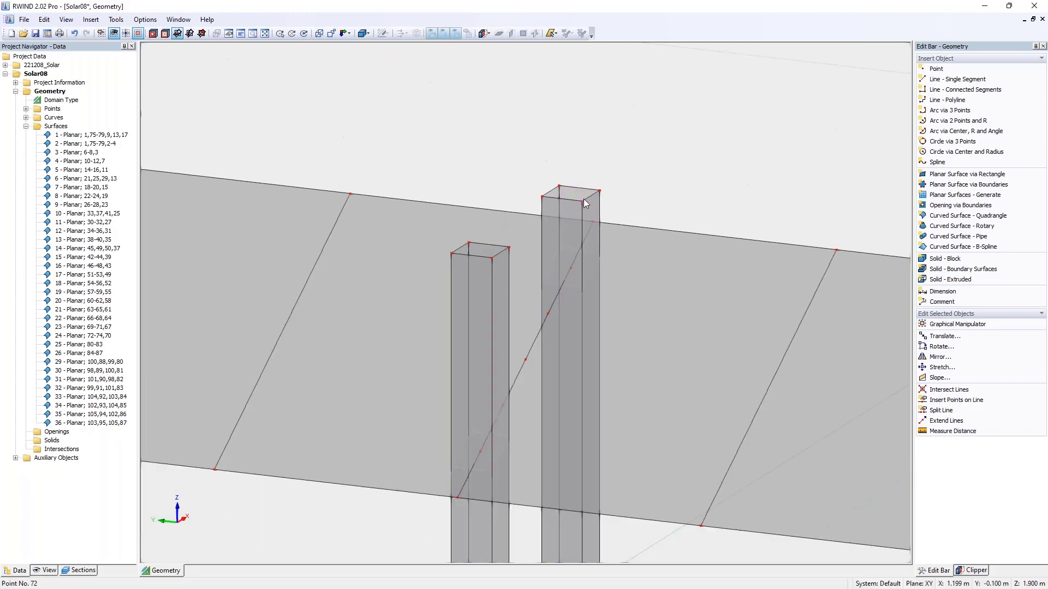
Step: Intersect the lines of both columns and the panel joint between them to create points where they cross
scroll(584, 199, "down", 1)
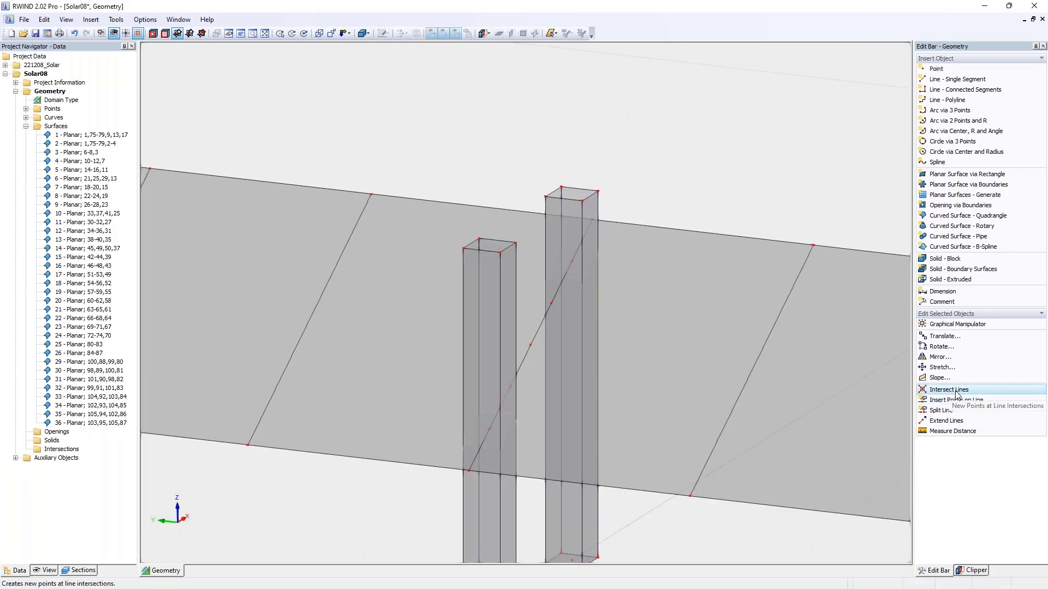
left_click(949, 390)
left_click(417, 185)
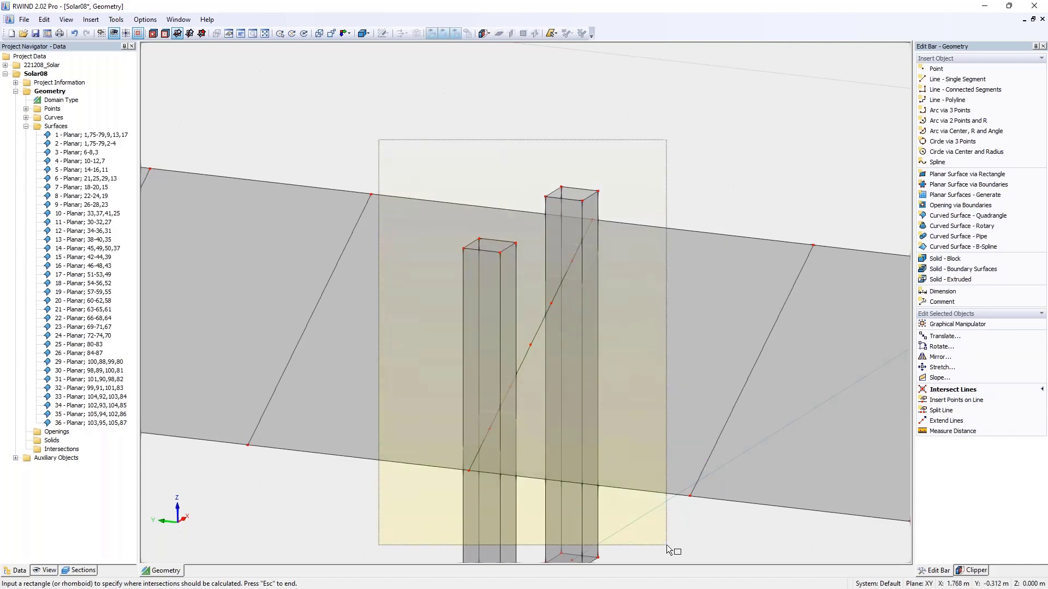
left_click(418, 506)
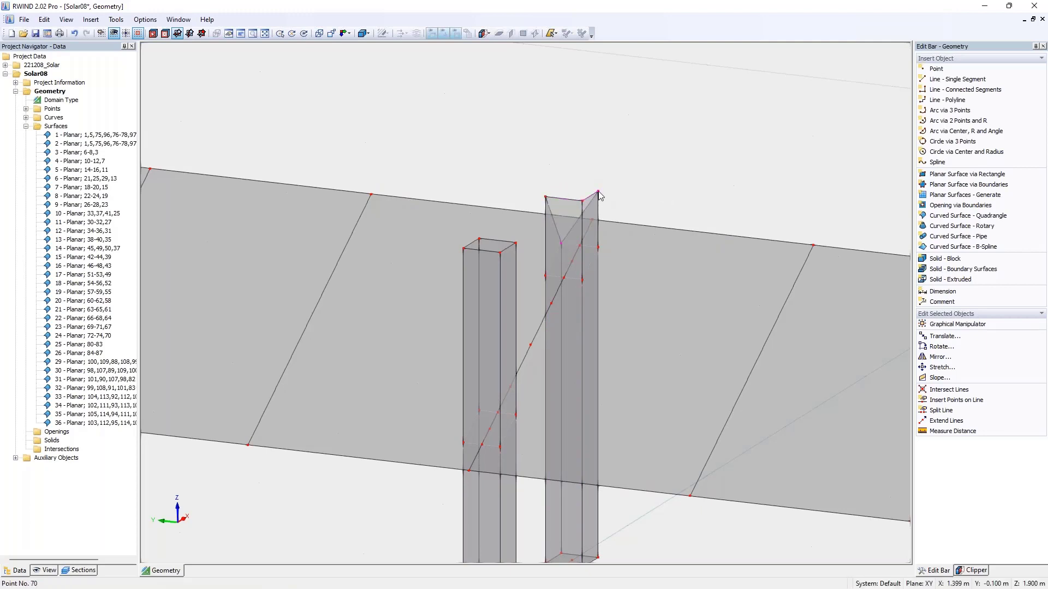
Step: Lower the taller column's remaining top corners onto the intersection points so its top follows the sloped panel
left_click(598, 247)
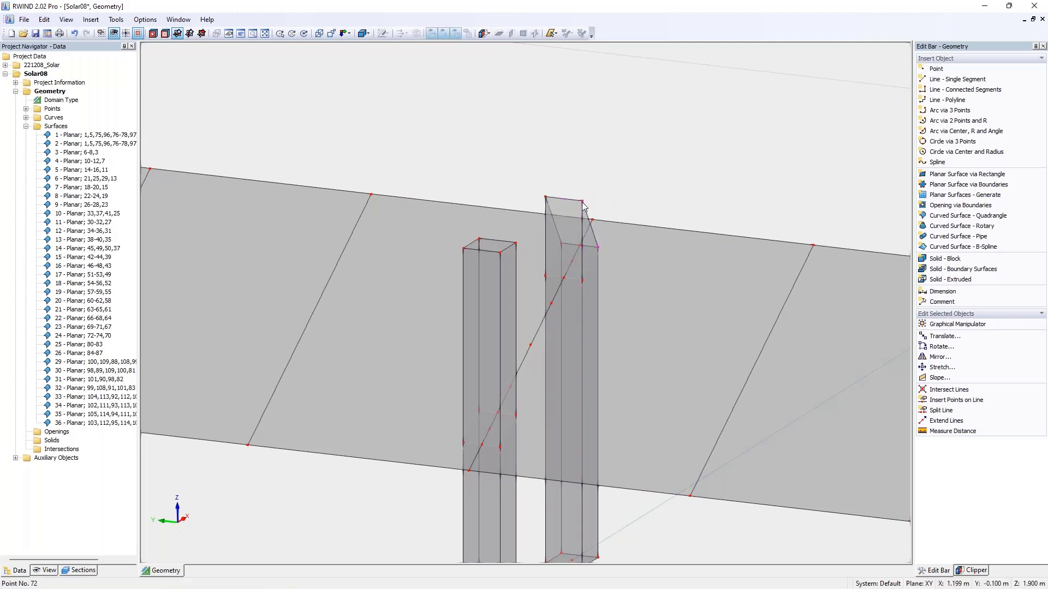
left_click(582, 280)
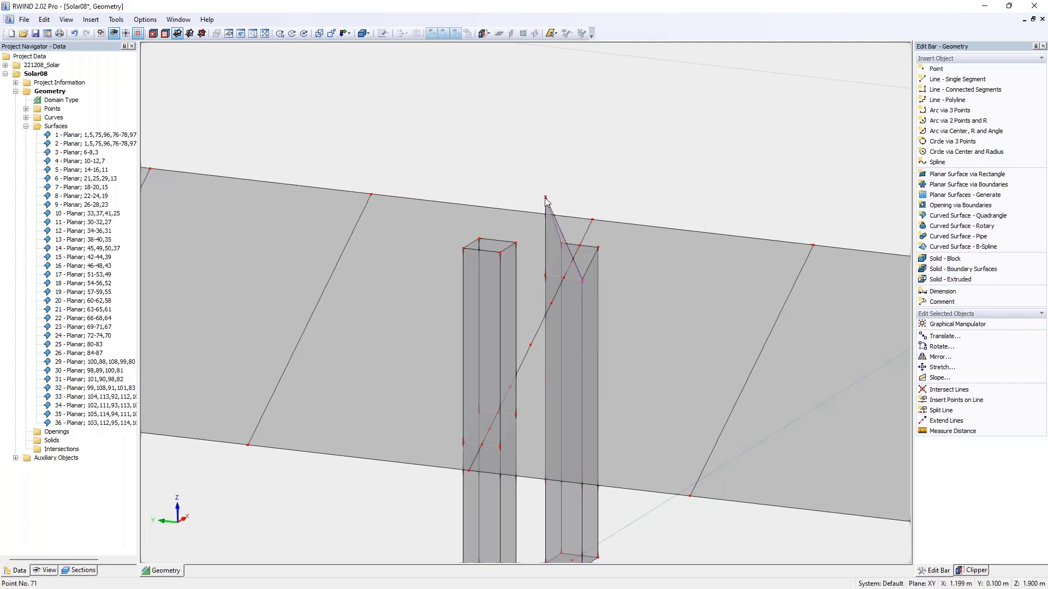
left_click(545, 276)
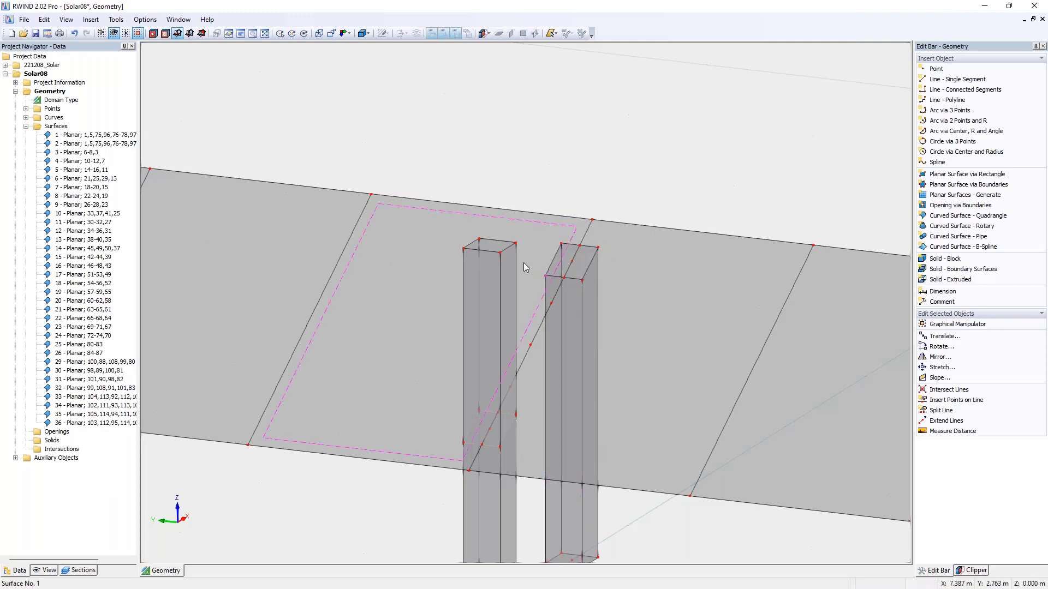
Step: Lower all four top corners of the shorter column onto their intersection points with the sloped panel
left_click(499, 252)
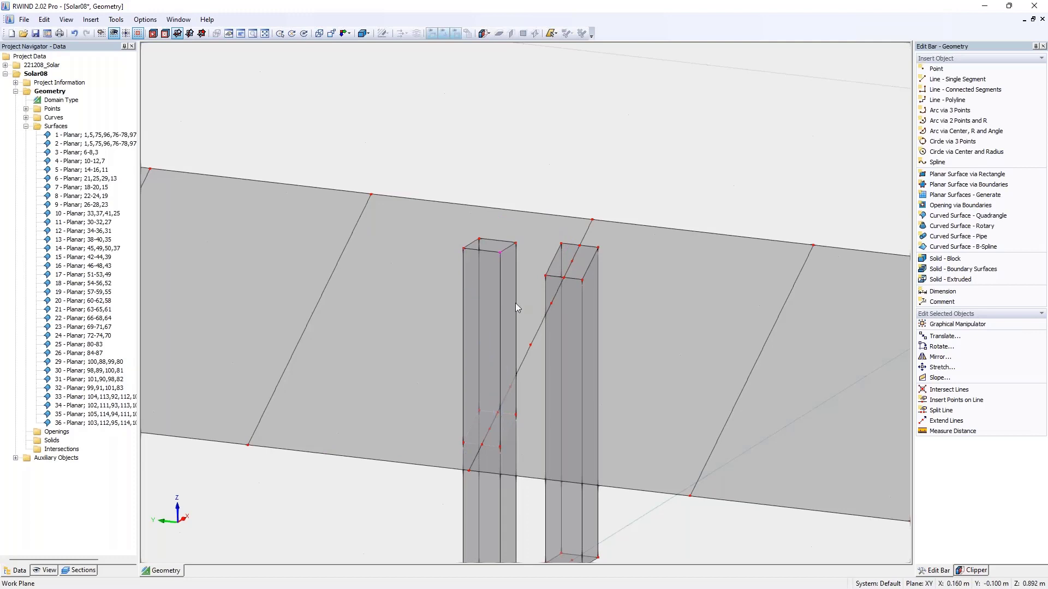
left_click(516, 242)
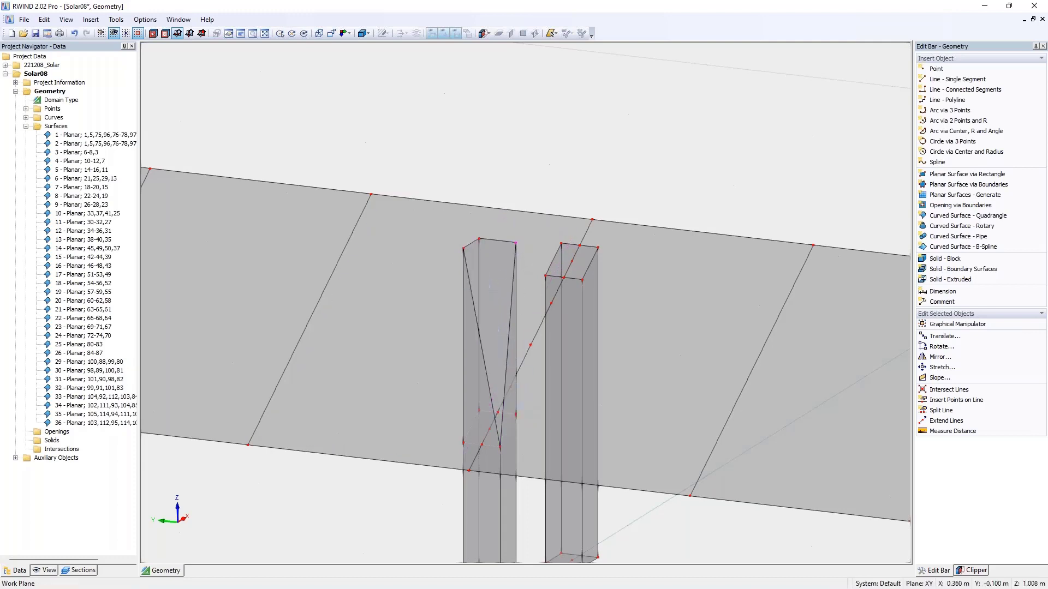
left_click(479, 239)
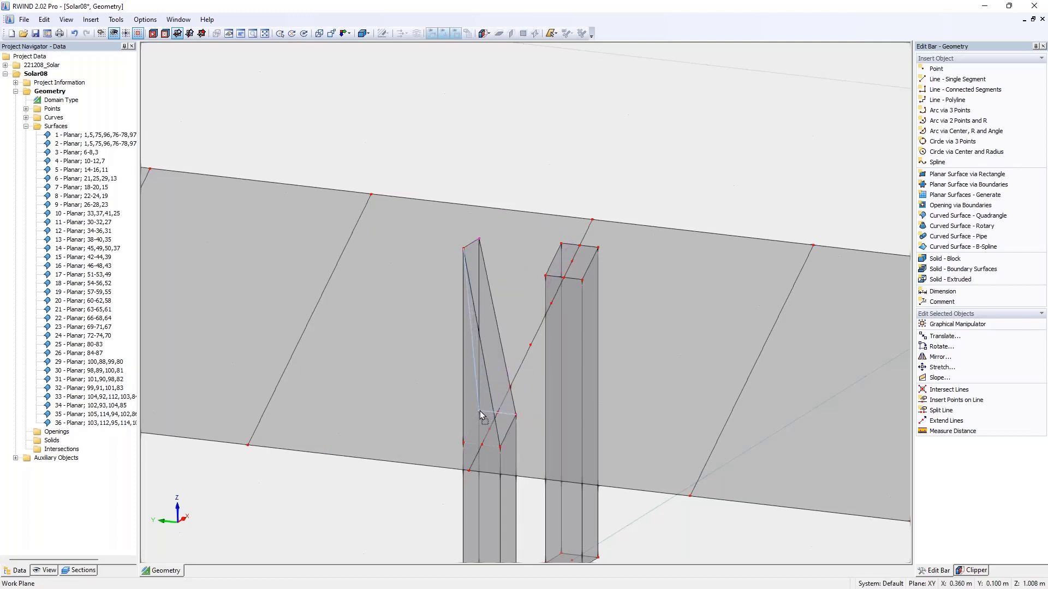
left_click(480, 415)
left_click(464, 442)
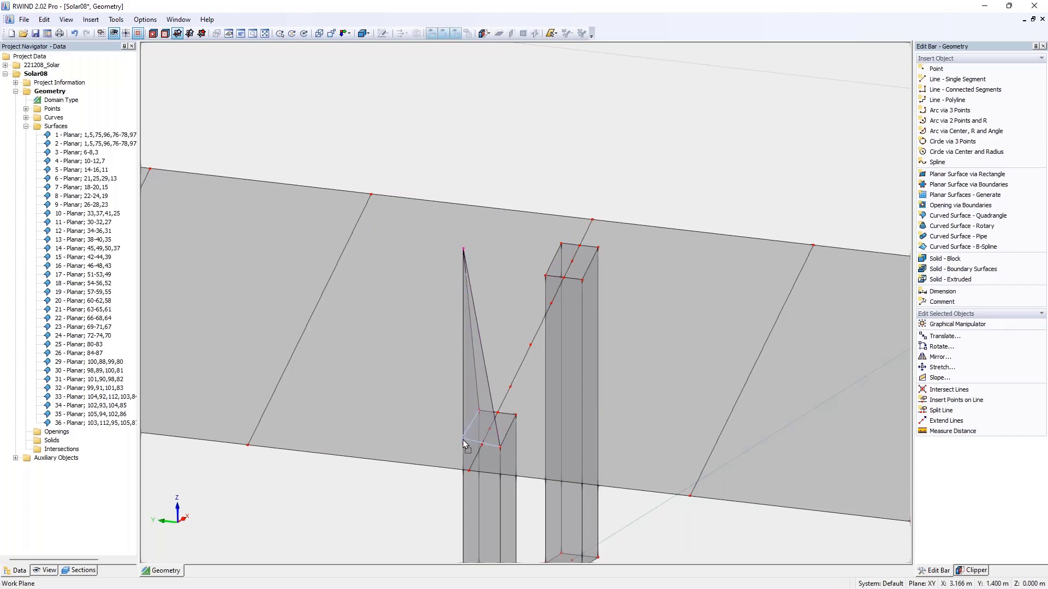
left_click(464, 441)
Step: Copy the trimmed column pair along the row in negative Y, placing three copies at every third panel joint
scroll(537, 288, "down", 3)
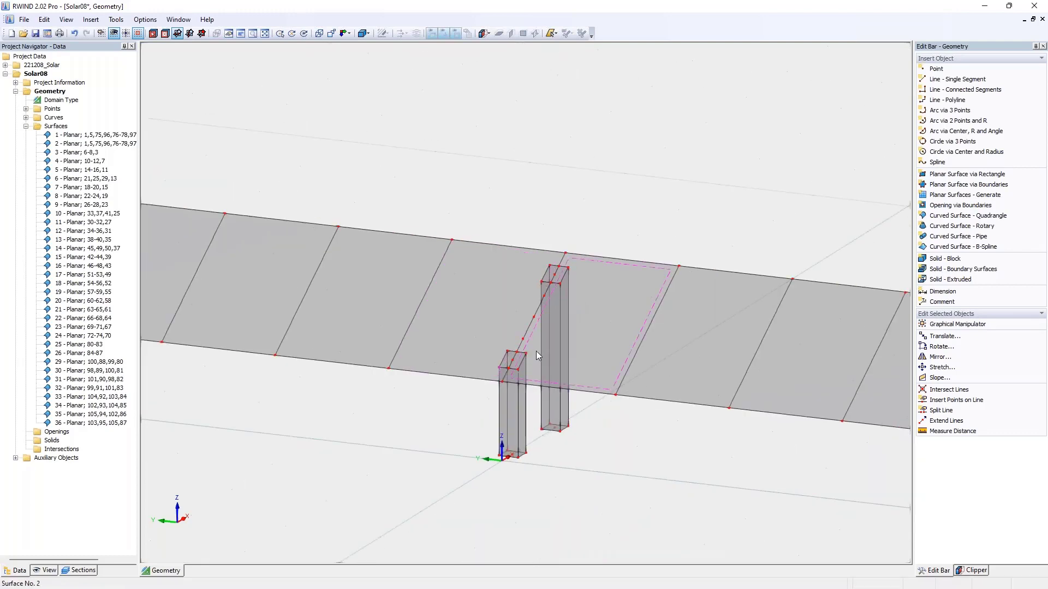
middle_click_drag(559, 353, 598, 255)
scroll(540, 246, "down", 3)
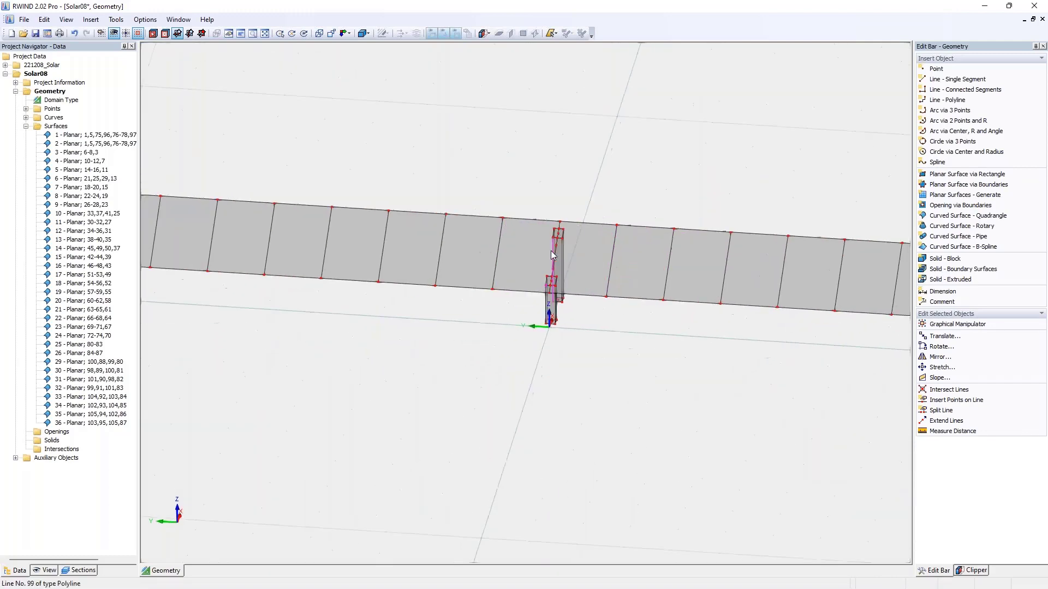
scroll(554, 258, "down", 2)
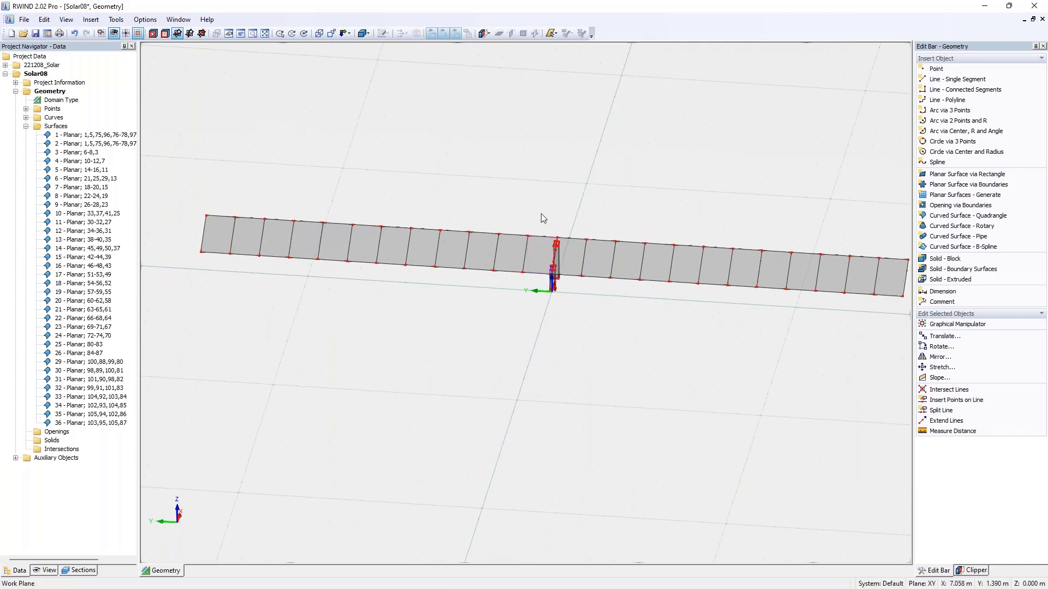
left_click(564, 287)
middle_click_drag(571, 307, 519, 286)
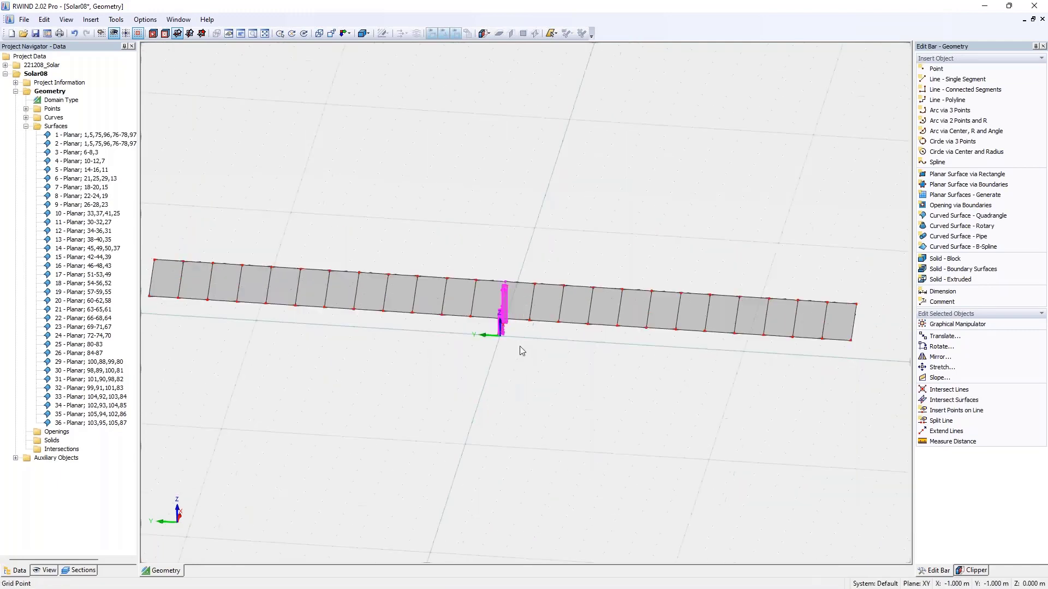
left_click_drag(505, 285, 772, 298, "ctrl")
left_click(780, 287)
Step: Set up one translated copy of the outermost column pair and pick a vector toward the row's end with dY -3.500 m
scroll(797, 285, "up", 5)
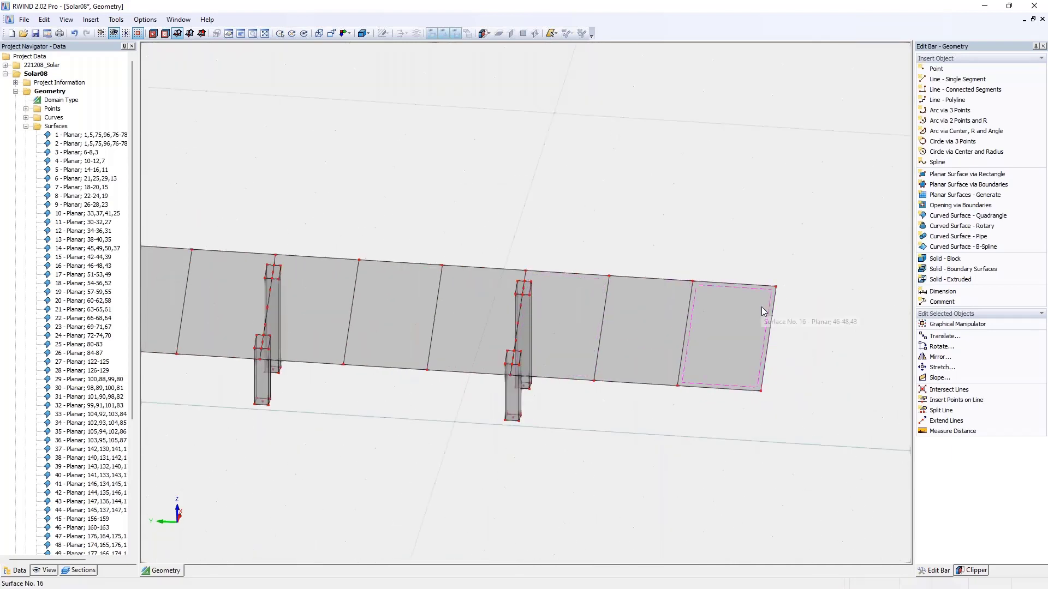
middle_click_drag(778, 316, 784, 268, "ctrl")
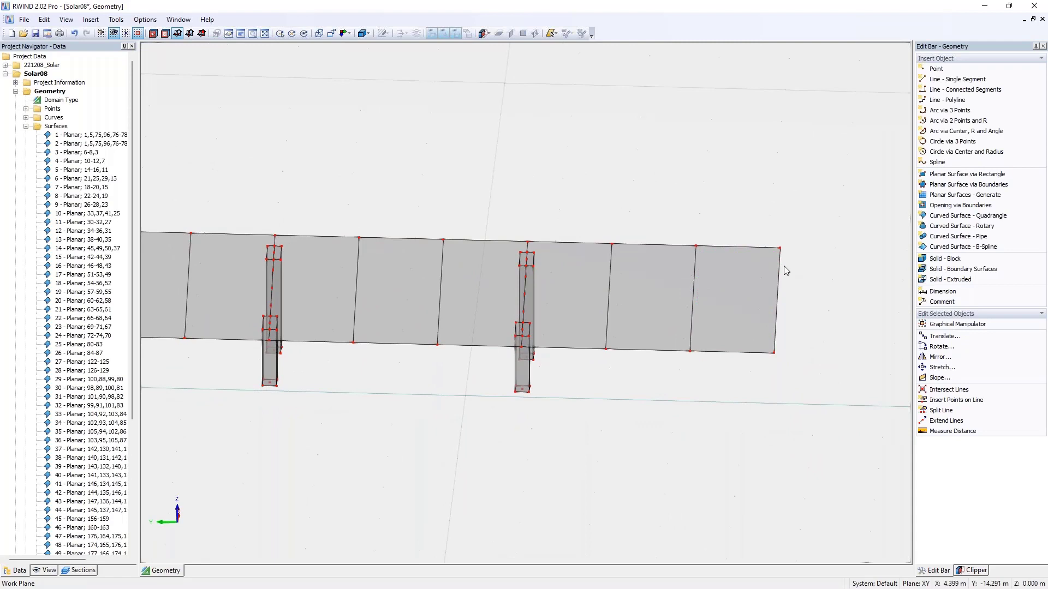
left_click_drag(501, 224, 662, 443)
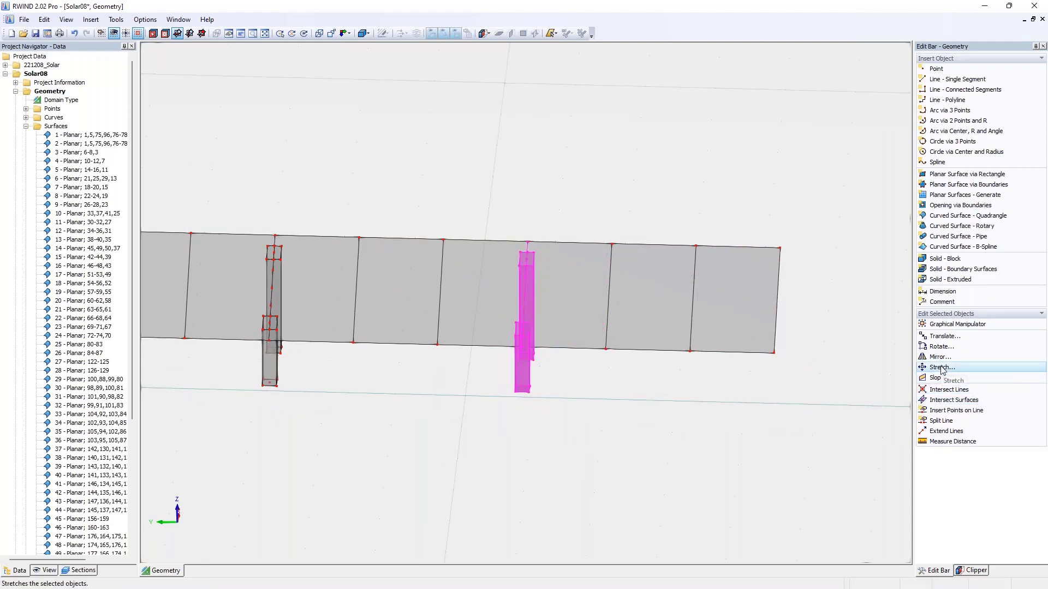
left_click(943, 337)
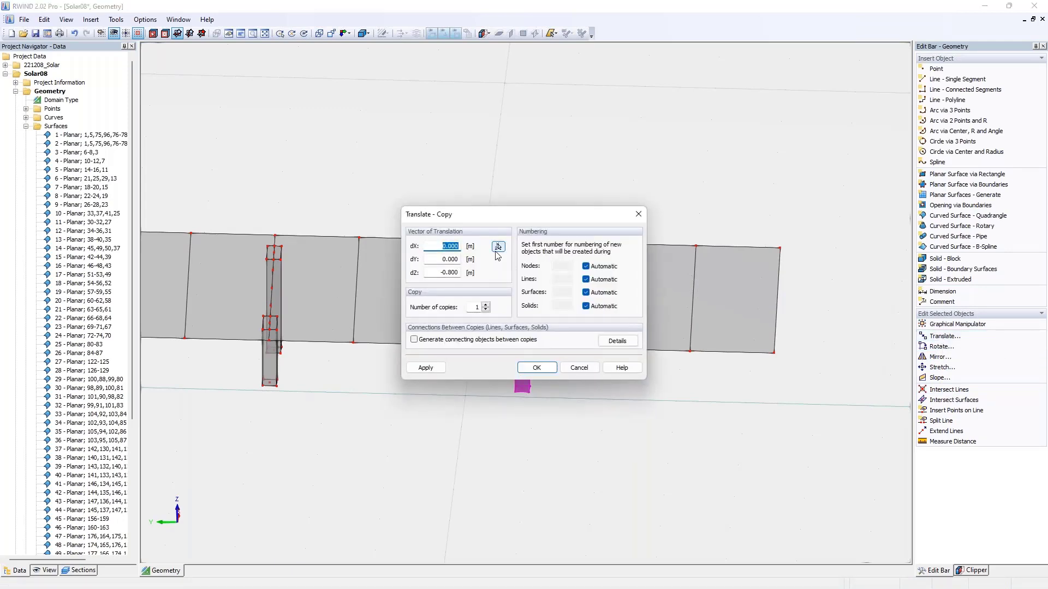
double_click(476, 308)
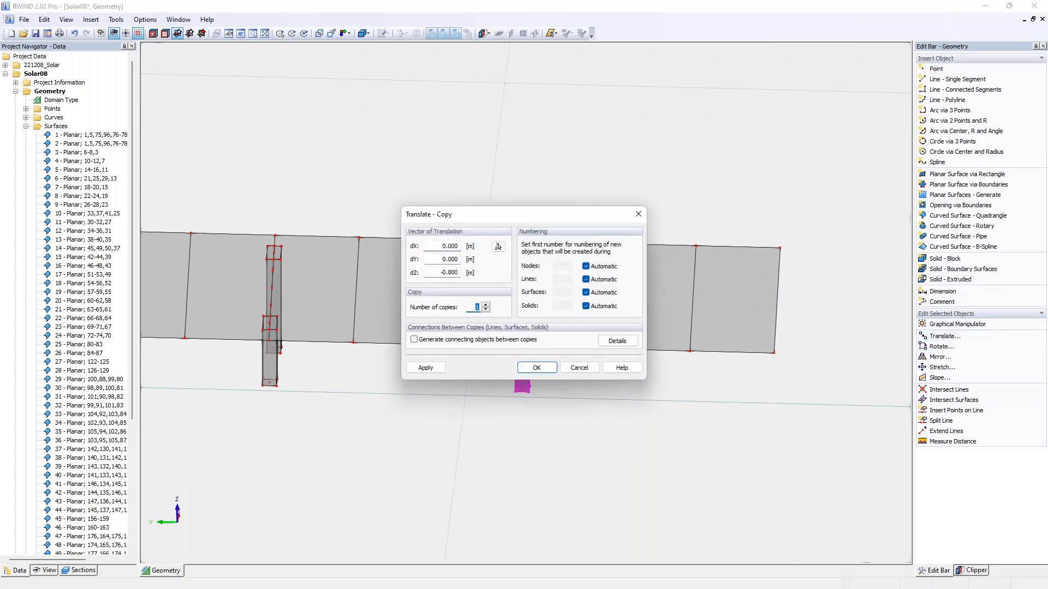
left_click(498, 246)
scroll(519, 229, "up", 3)
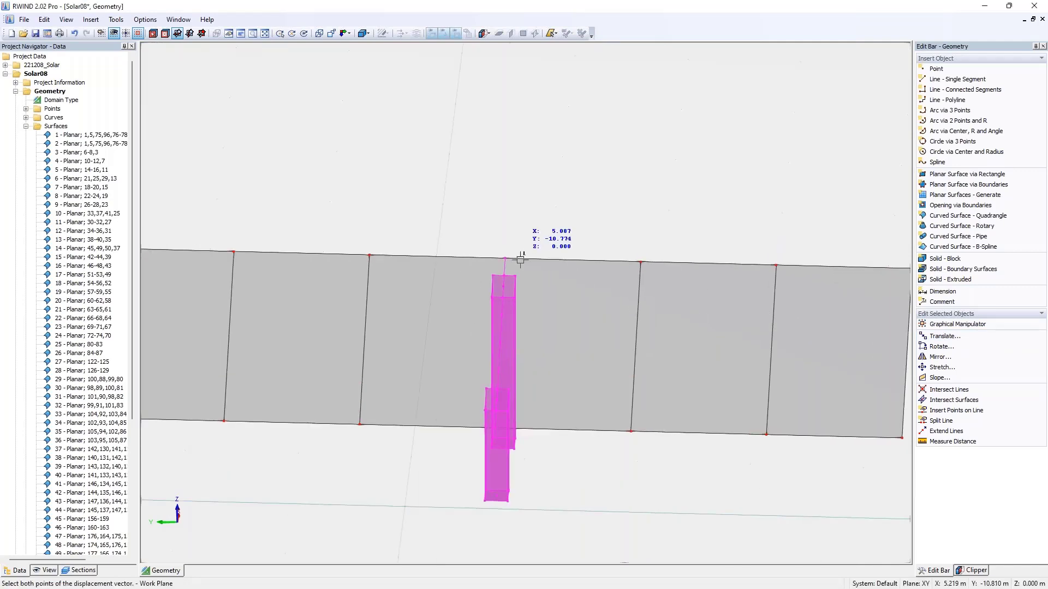
scroll(513, 277, "down", 2)
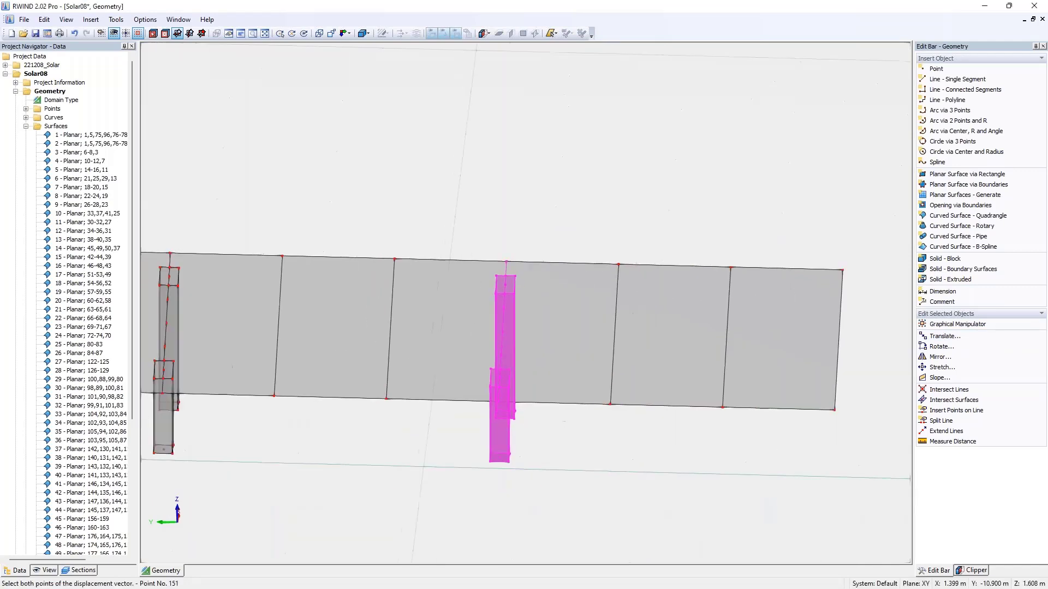
left_click(762, 273)
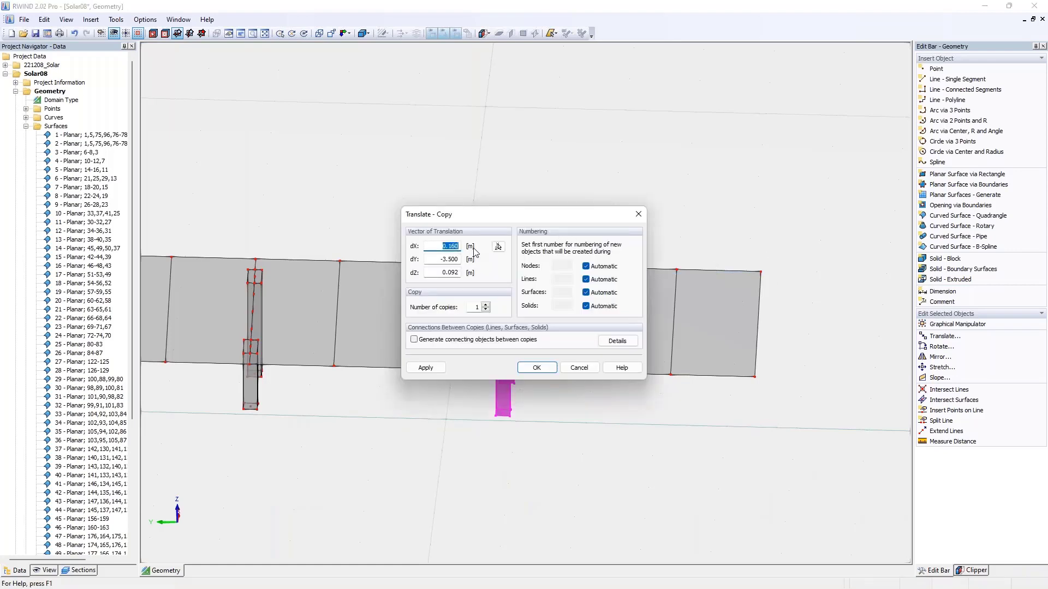
Step: Set dX and dZ to 0 and create the copied column pair at the row's end
type("0")
key("Tab")
key("Tab")
type("0")
left_click(537, 367)
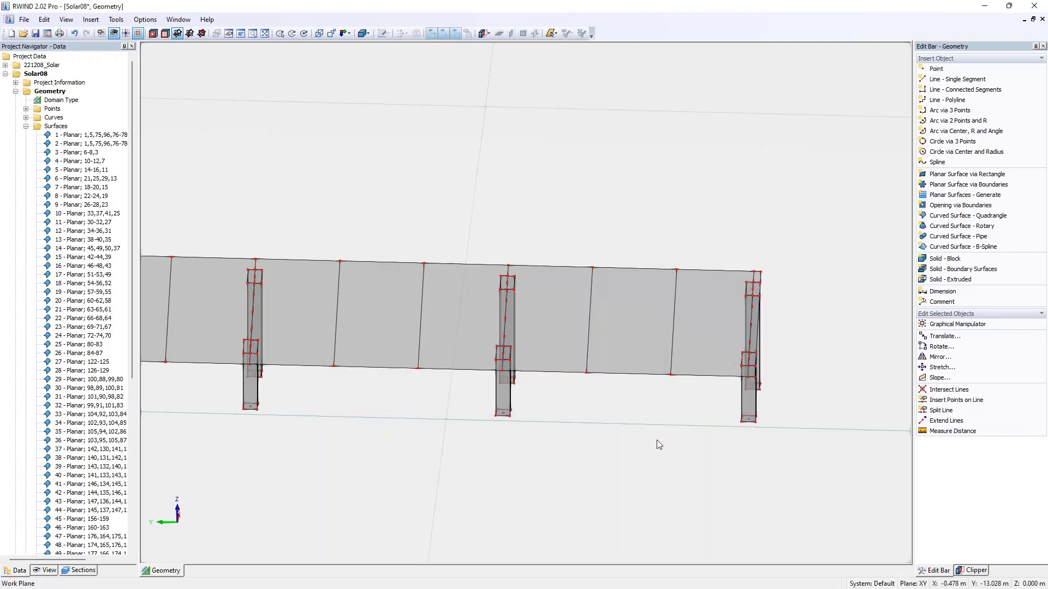
Step: Mirror the four copied column pairs as a copy about the X,Z plane through the origin
scroll(634, 408, "down", 5)
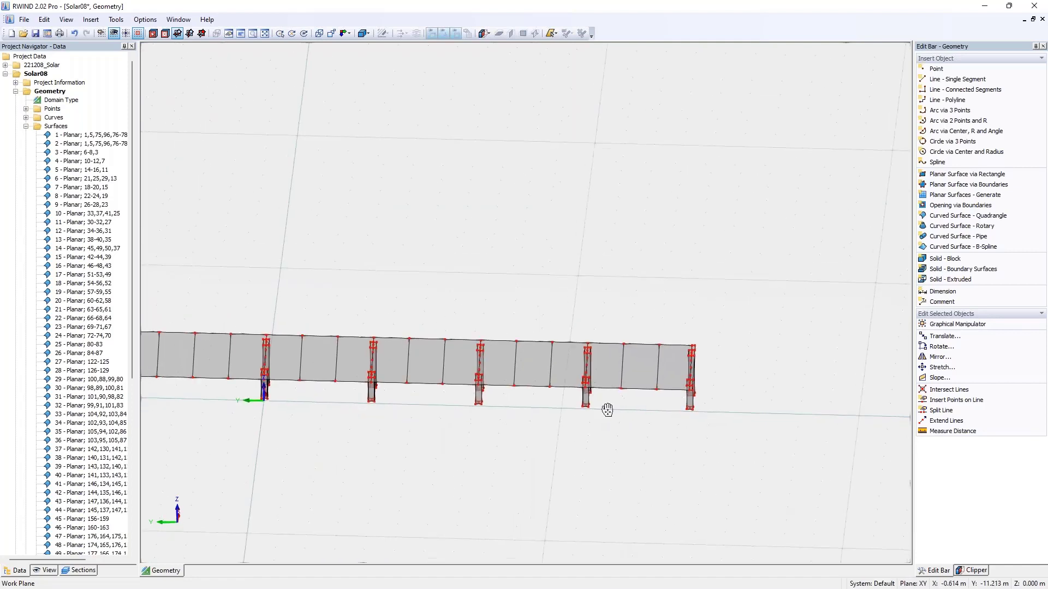
middle_click_drag(607, 411, 689, 351)
left_click(461, 270)
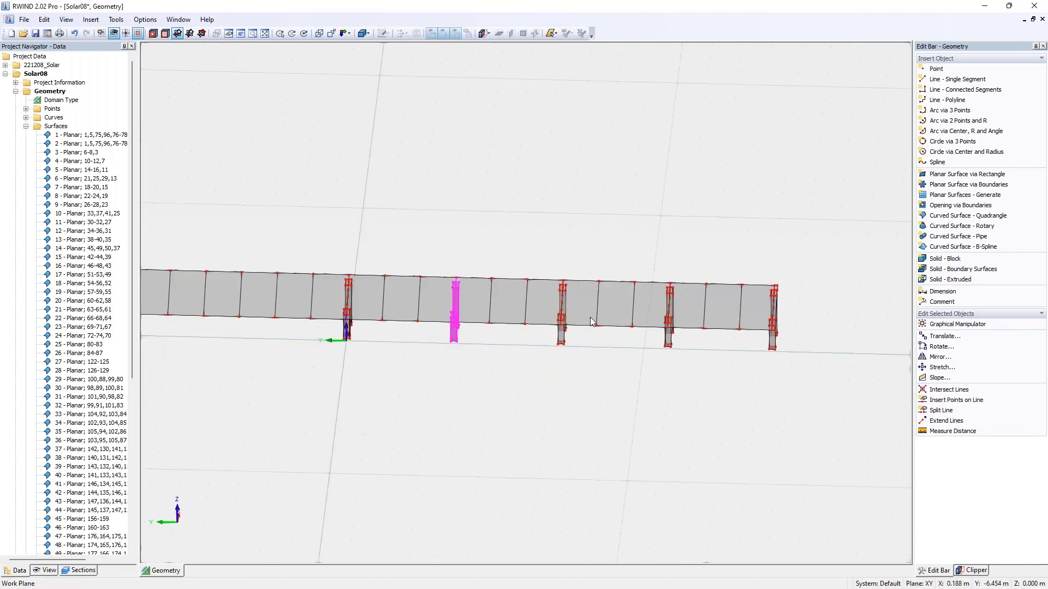
left_click(561, 281, "ctrl")
left_click_drag(663, 256, 679, 384)
left_click_drag(764, 264, 797, 355)
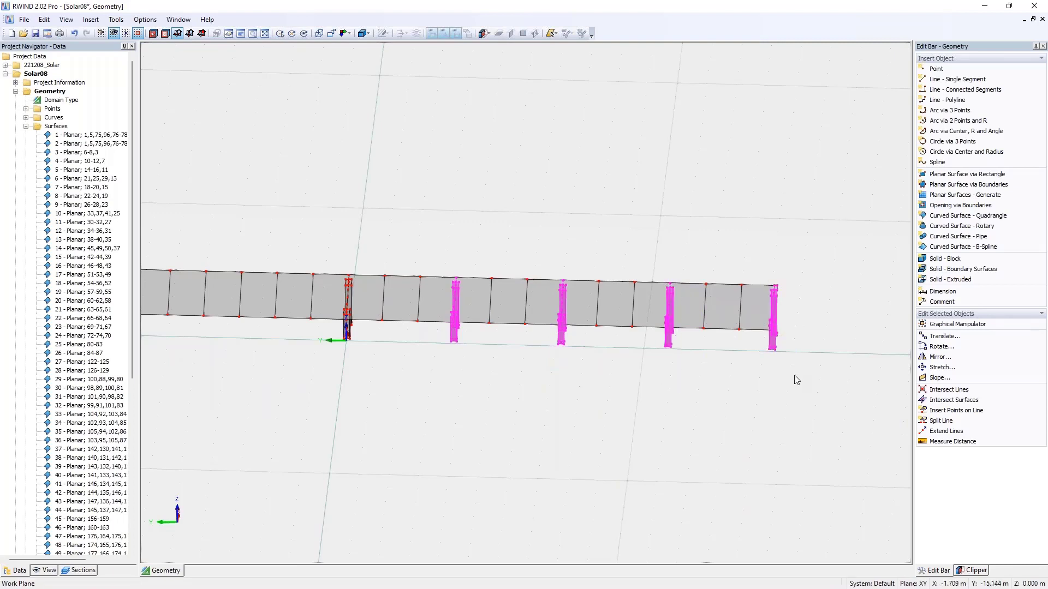
left_click(941, 357)
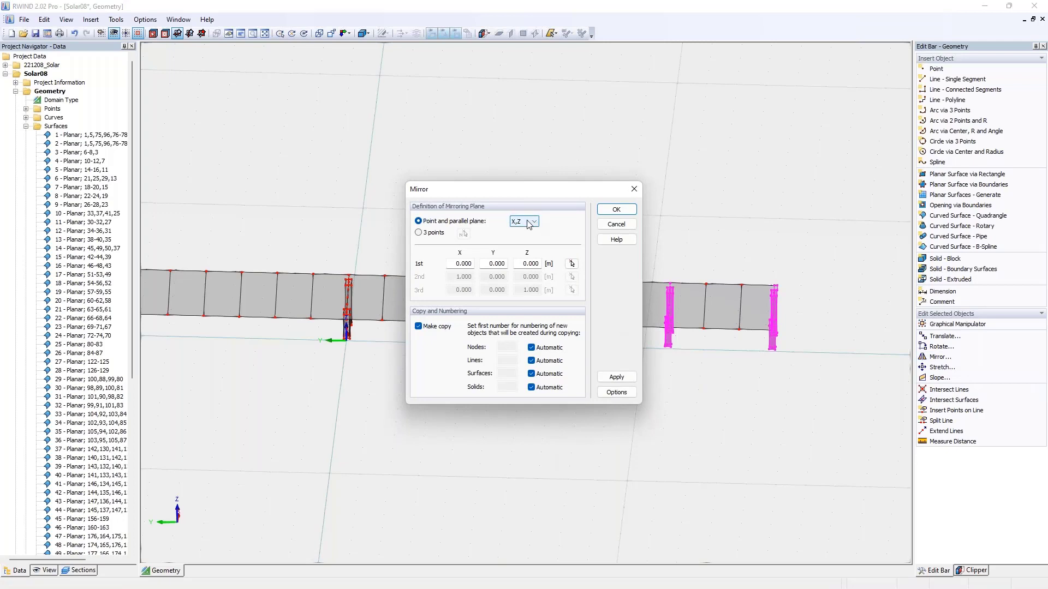
left_click(529, 226)
left_click(528, 226)
left_click(605, 213)
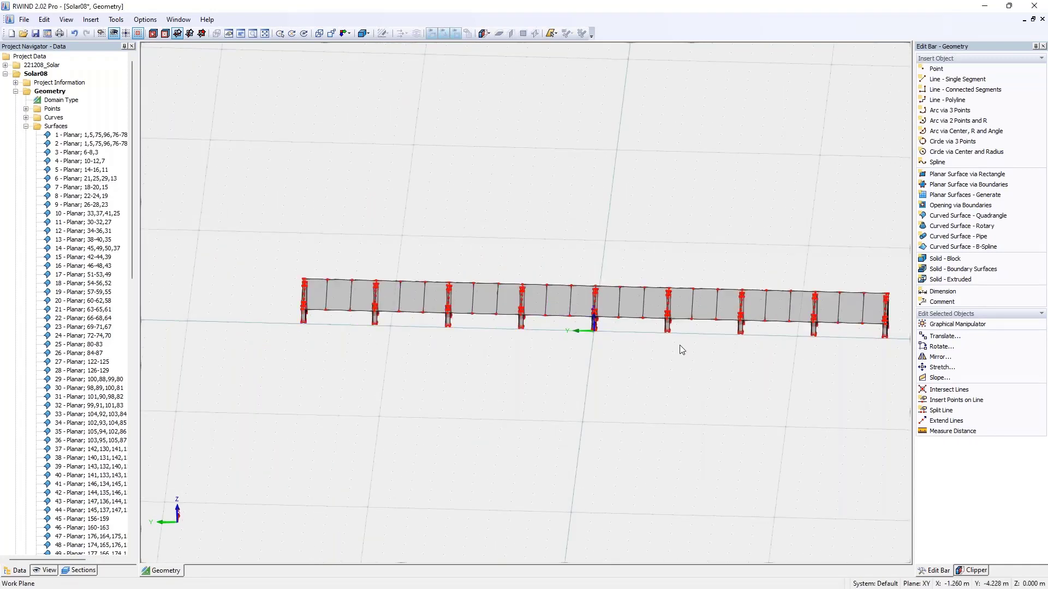
Step: Extrude all the sloped panel surfaces into solids with a thickness of 0.100 m perpendicular to the surface
middle_click_drag(681, 286, 650, 344, "ctrl")
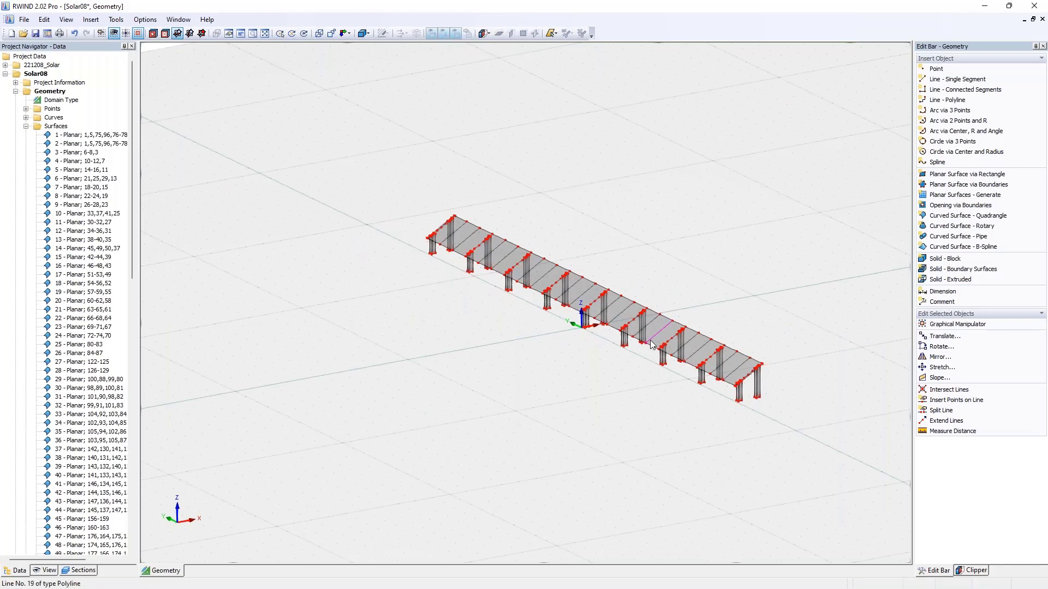
middle_click_drag(651, 344, 557, 379, "ctrl")
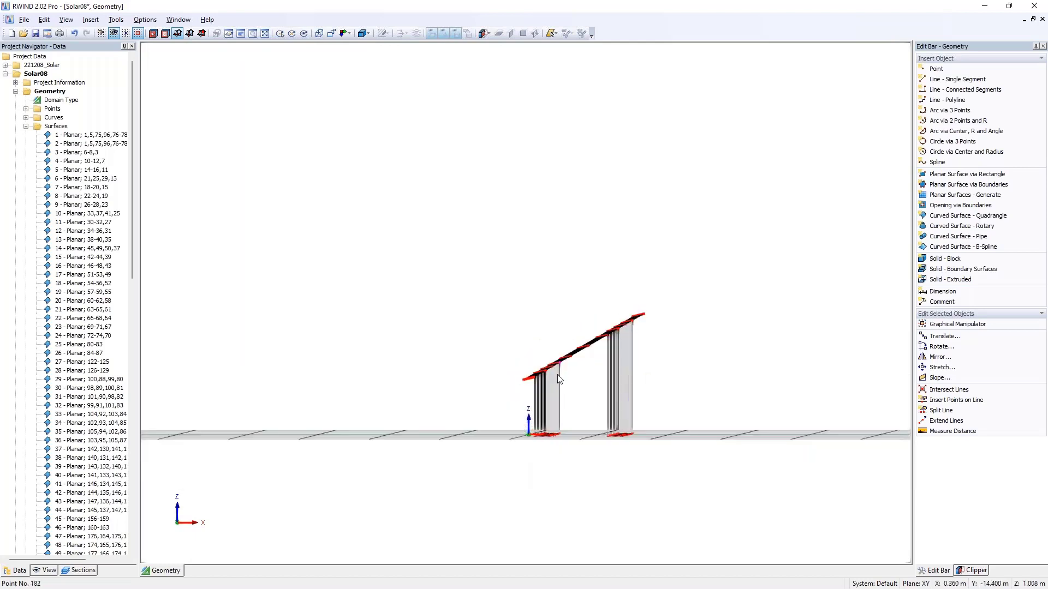
left_click(606, 344)
mouse_move(697, 374)
middle_mouse_down("ctrl")
mouse_move(673, 379)
mouse_move(682, 380)
middle_mouse_up("ctrl")
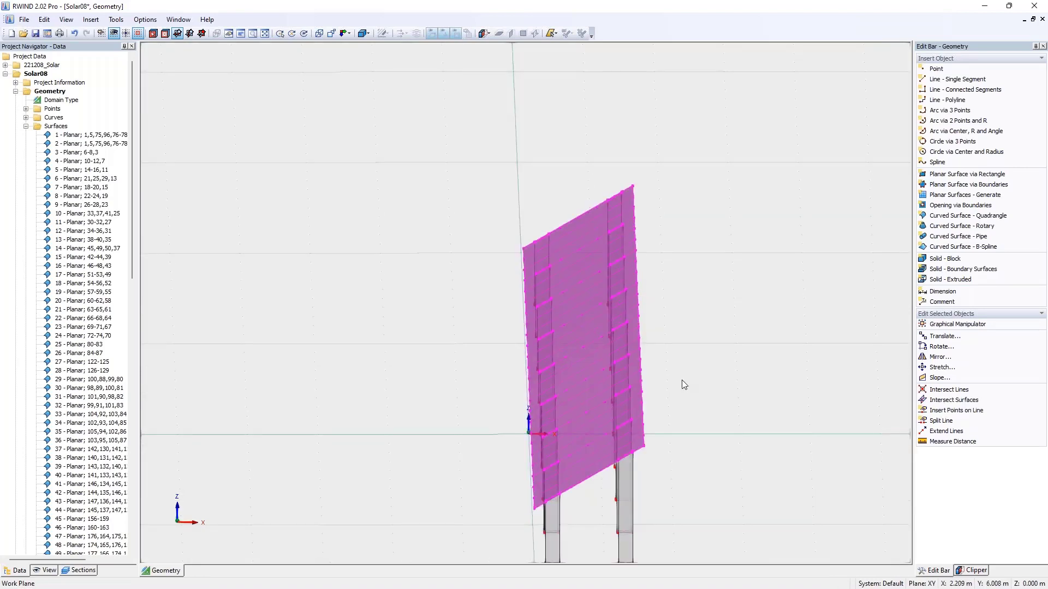
left_click(959, 281)
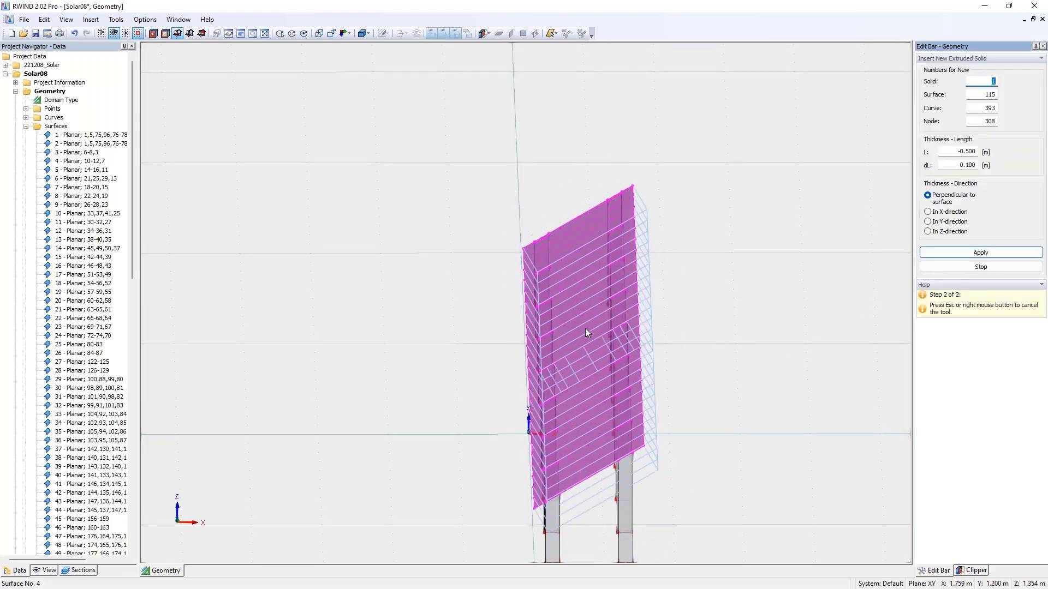
left_click(981, 151)
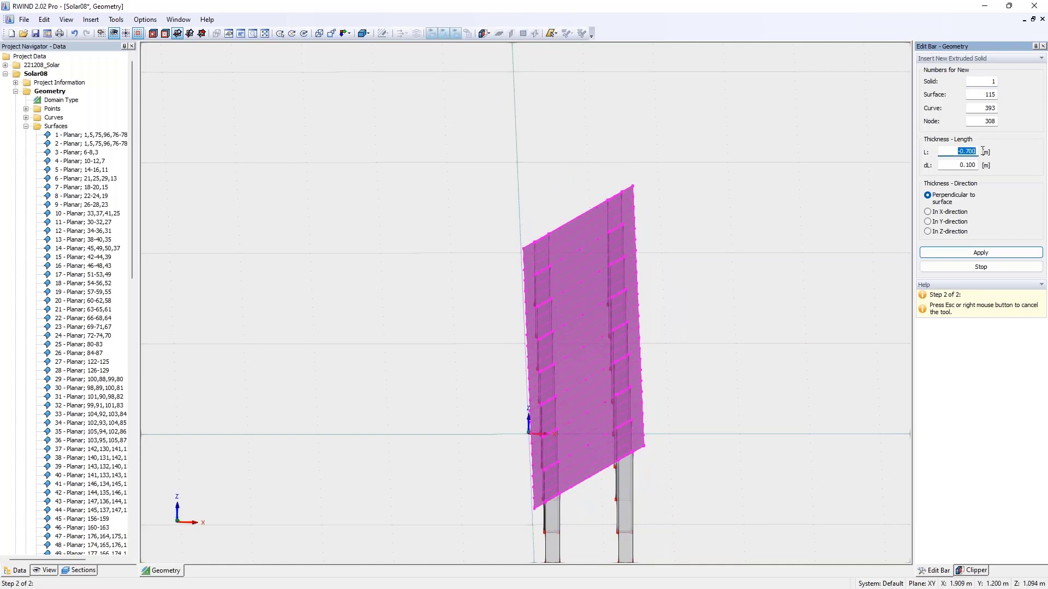
type(",1")
left_click(962, 165)
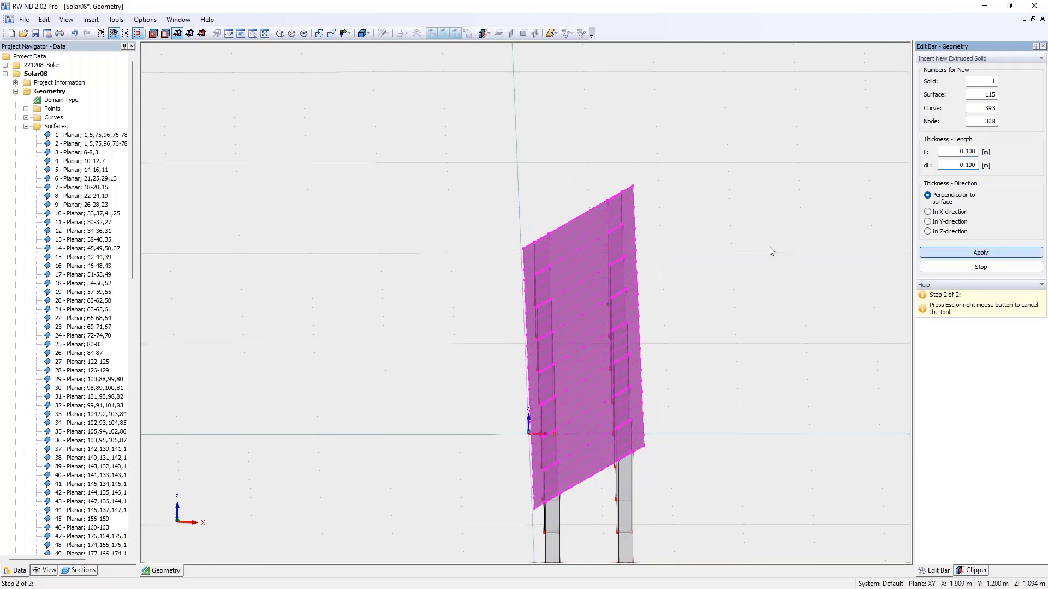
key("Return")
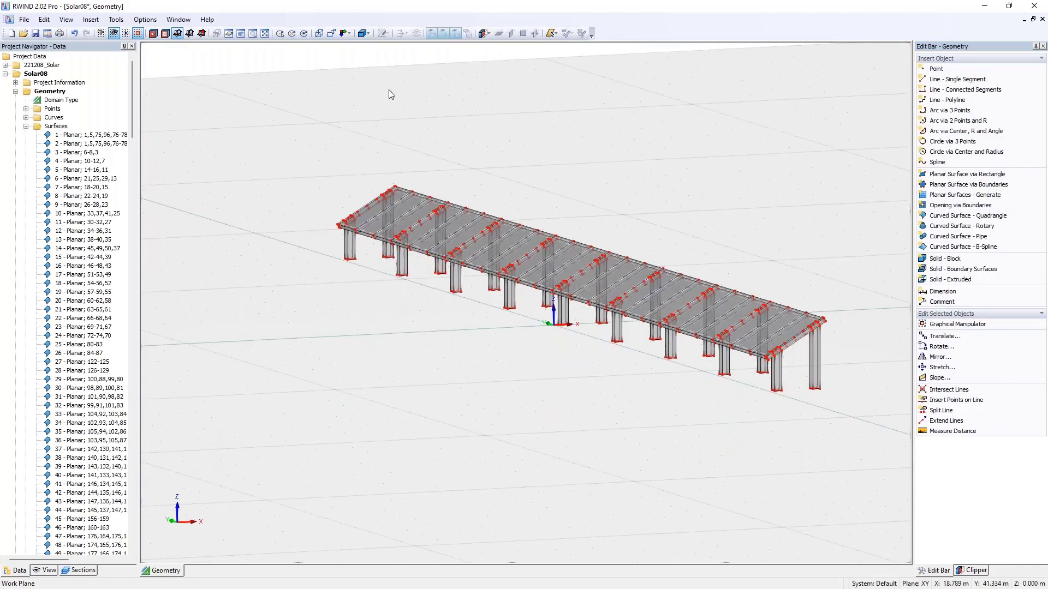
Step: Save the Solar08 geometry and close its editor to return to the 221208_Solar project
left_click(35, 33)
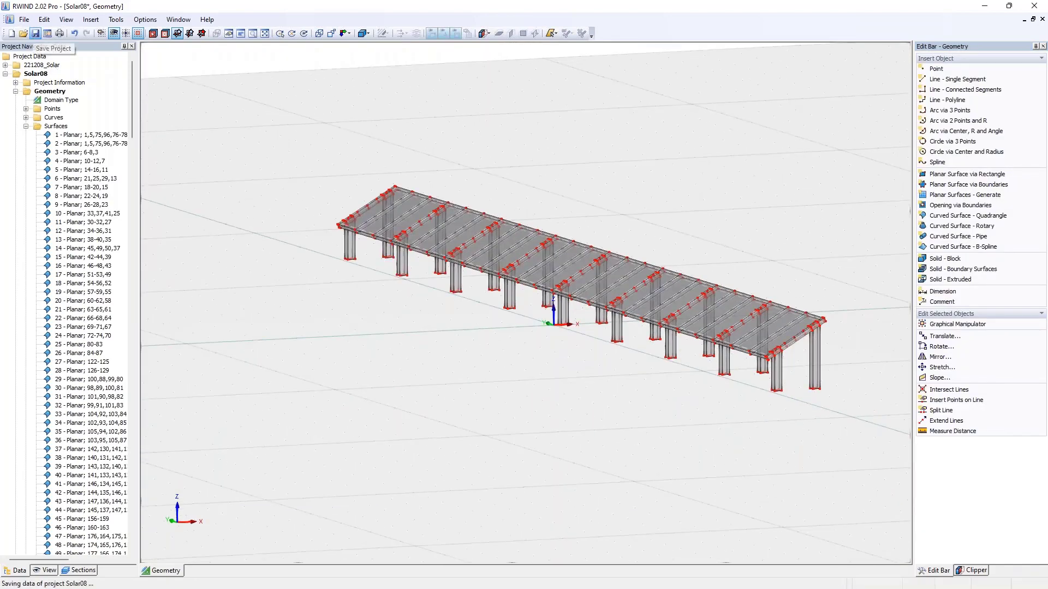
left_click(1042, 19)
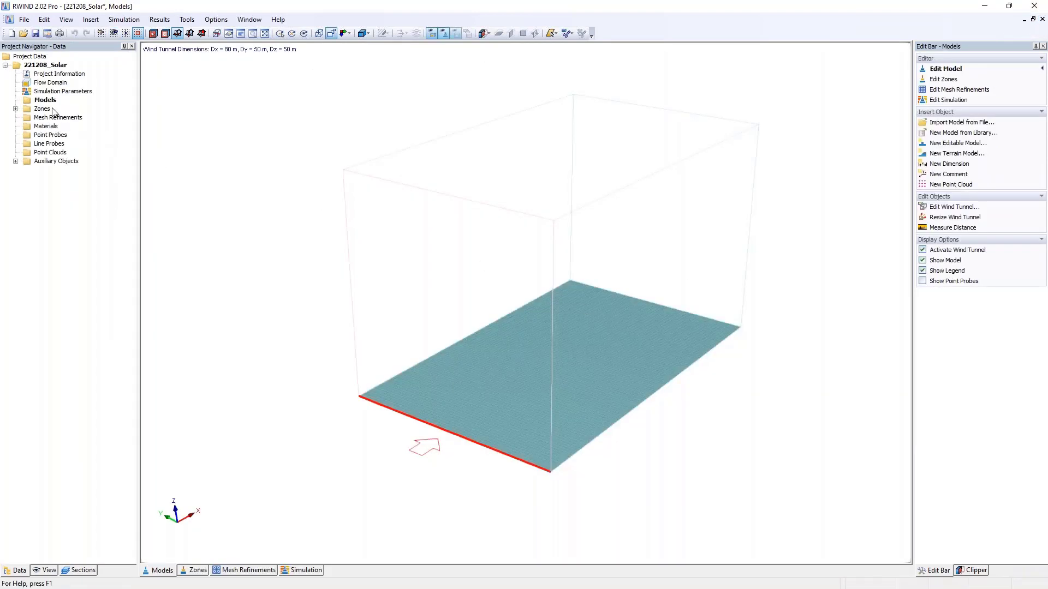
Step: Insert the Solar08 model from the Demo library, without adjusting its dimensions according to the wind tunnel
right_click(53, 103)
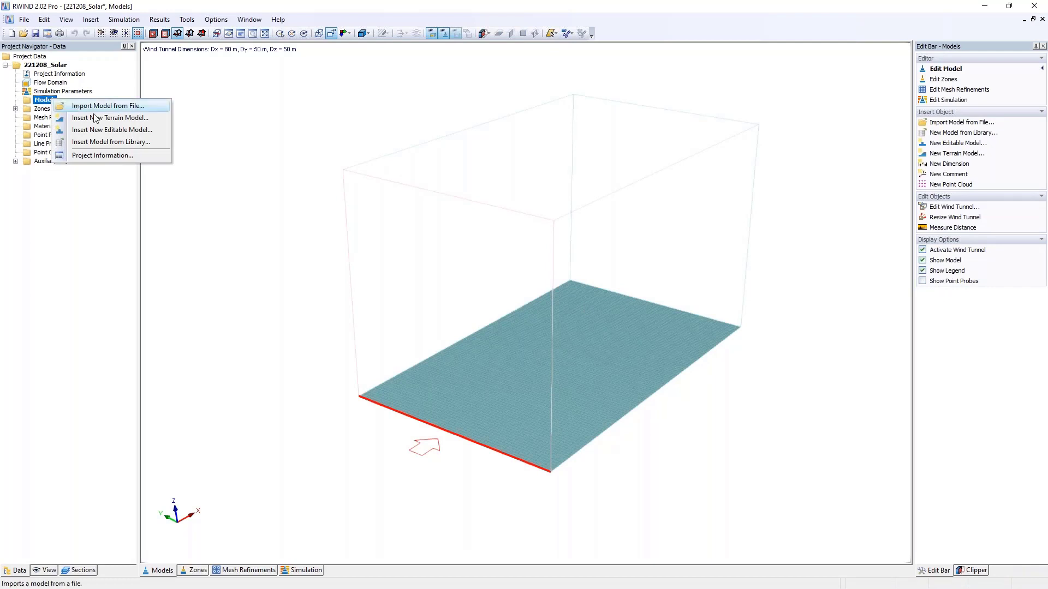
left_click(126, 143)
scroll(562, 294, "down", 3)
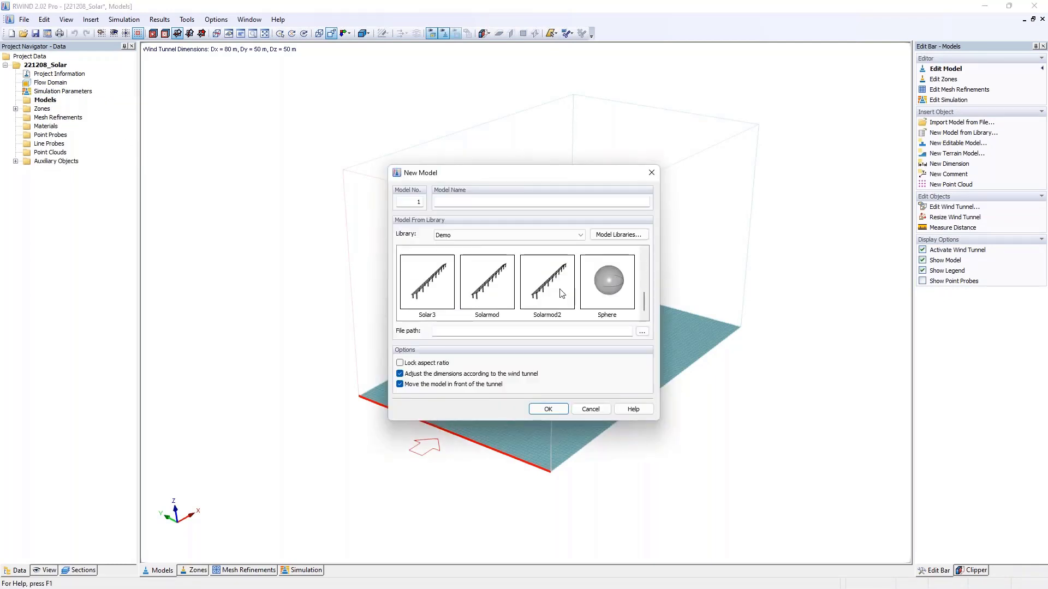
scroll(584, 303, "up", 2)
left_click(533, 288)
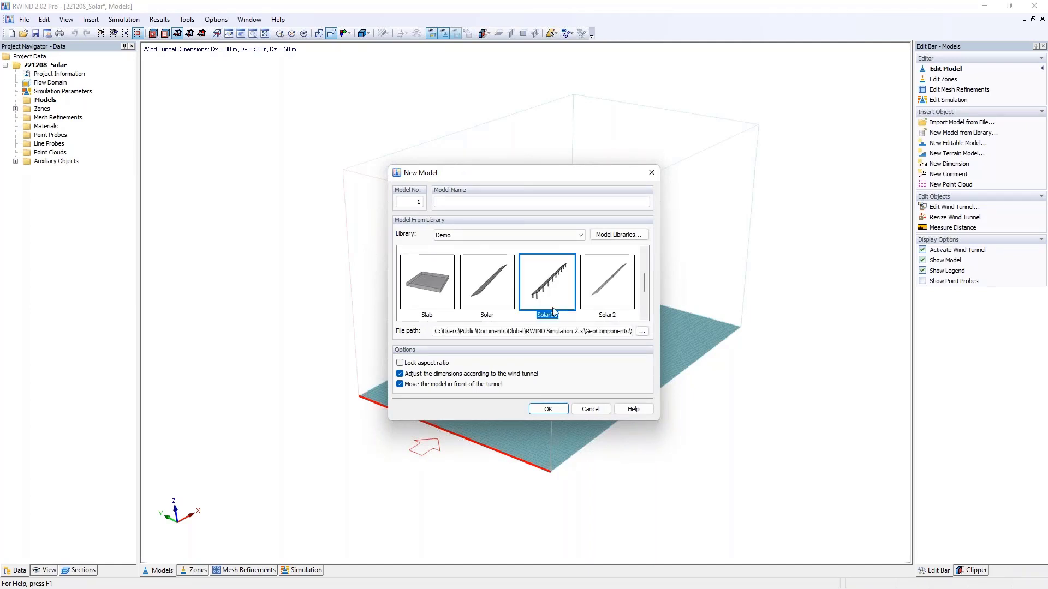
left_click(413, 378)
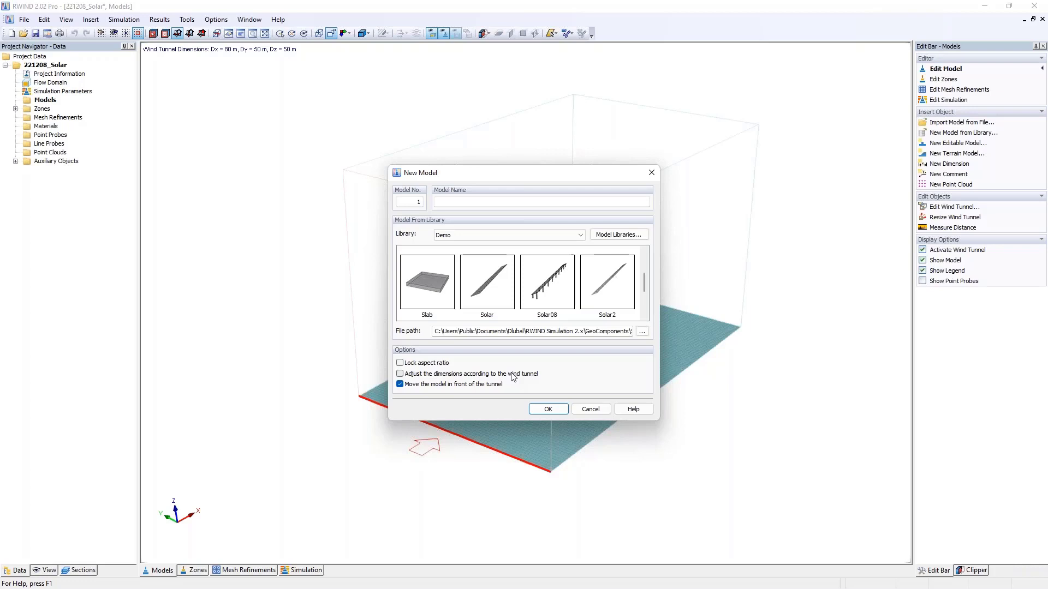
scroll(522, 289, "up", 2)
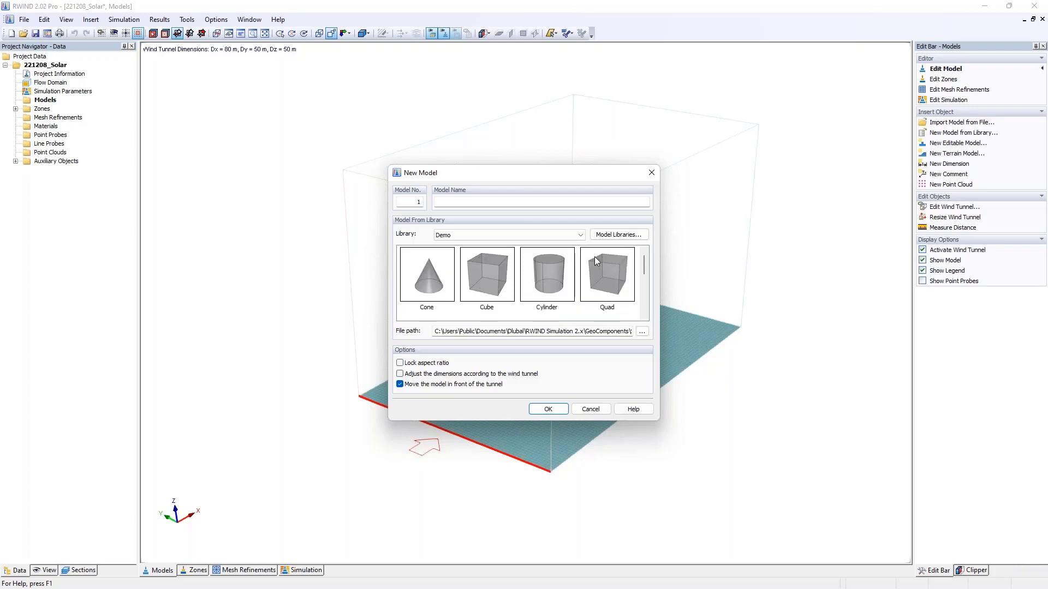
scroll(591, 275, "down", 2)
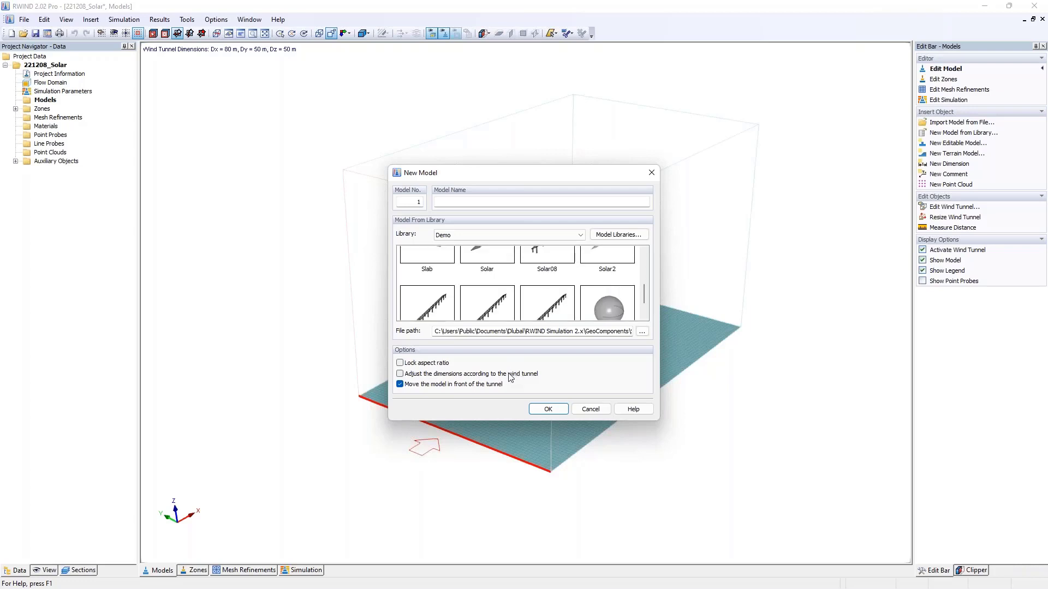
left_click(558, 268)
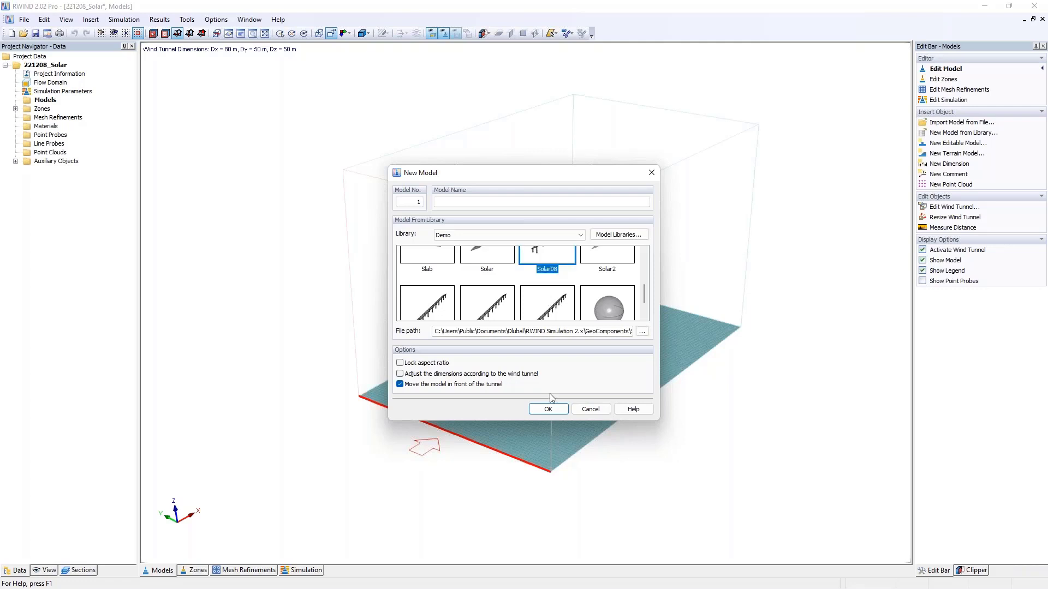
left_click(546, 409)
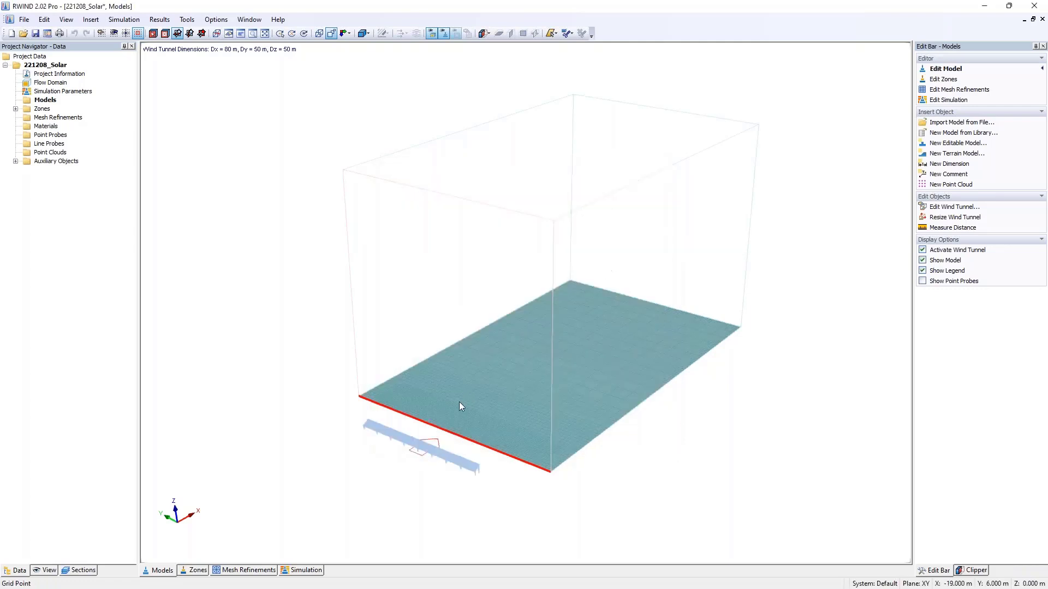
Step: Check the inserted solar panel model's dimensions in its object information
double_click(457, 462)
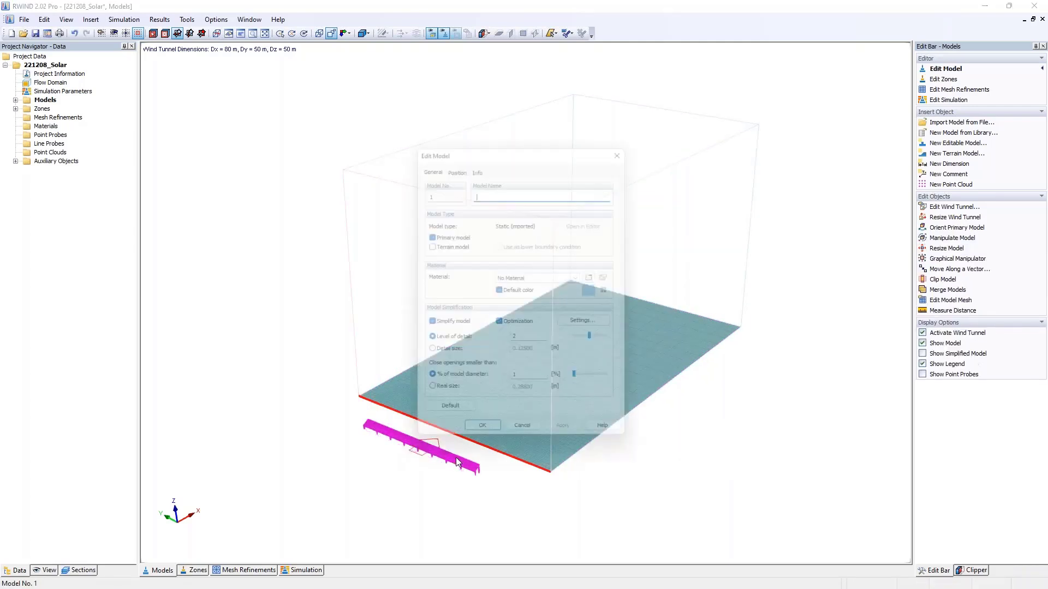
left_click(476, 162)
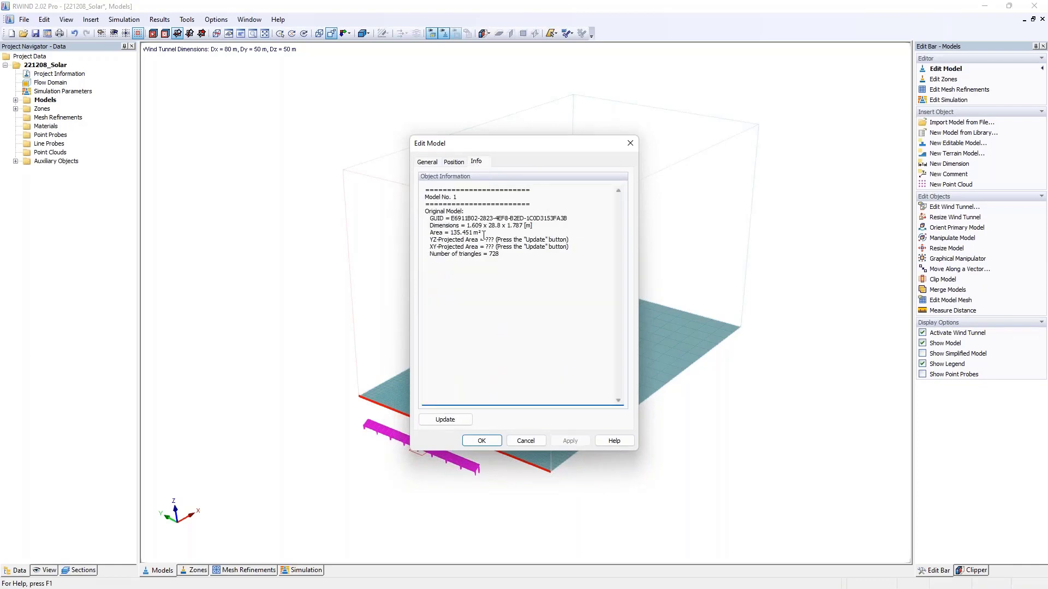
left_click_drag(467, 225, 527, 225)
left_click(631, 143)
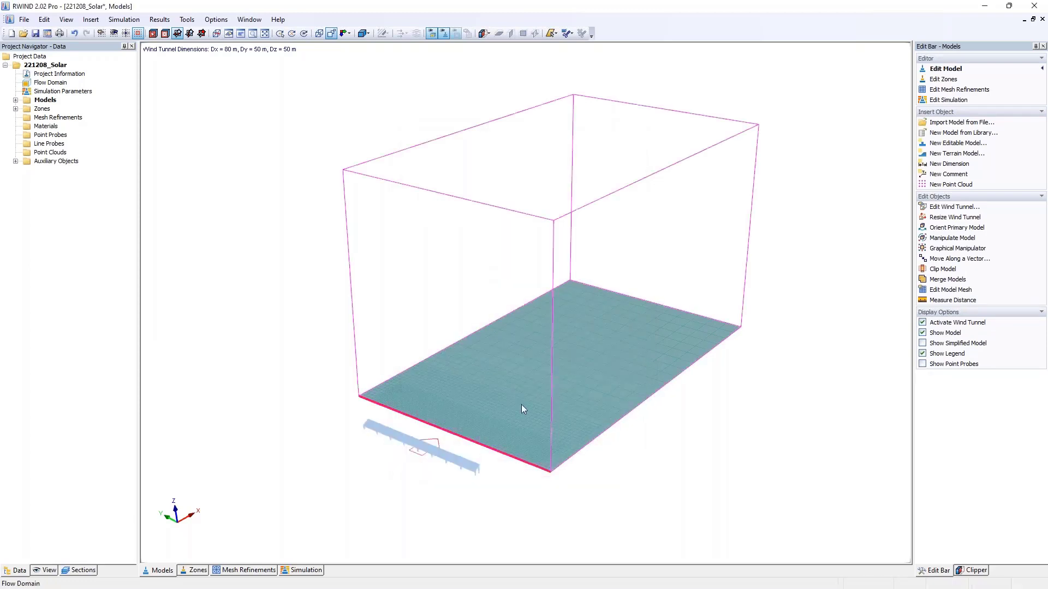
Step: Set the solar panel model's simplification level of detail to 4 and accept the note about opening size
double_click(398, 432)
left_click(431, 162)
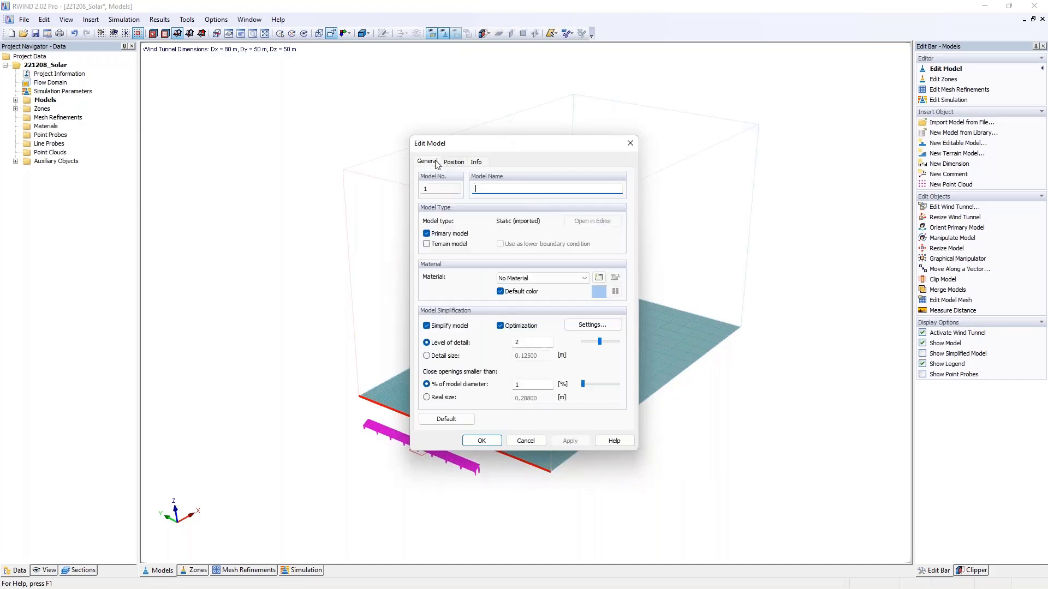
double_click(520, 343)
type("4")
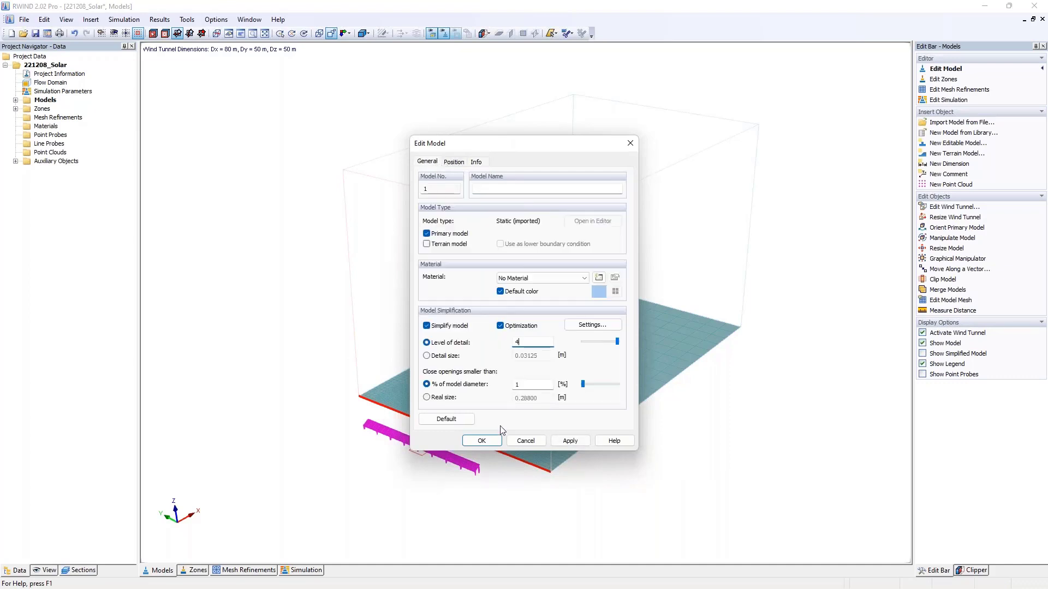
left_click(481, 441)
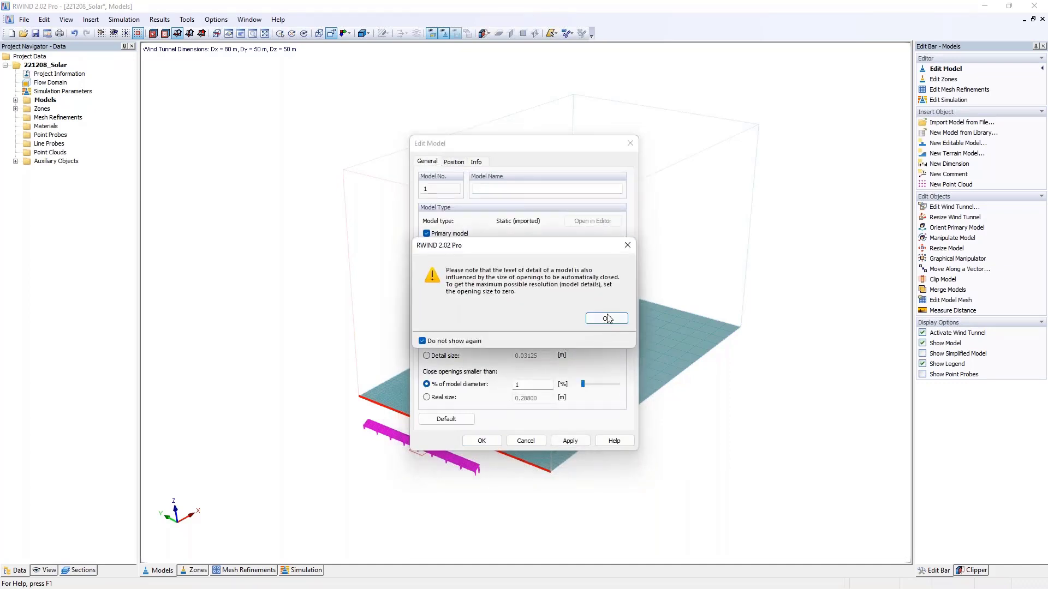
left_click(606, 319)
Step: Adjust the wind tunnel dimensions automatically so the flow domain encloses the panel row
middle_click_drag(434, 414, 474, 360)
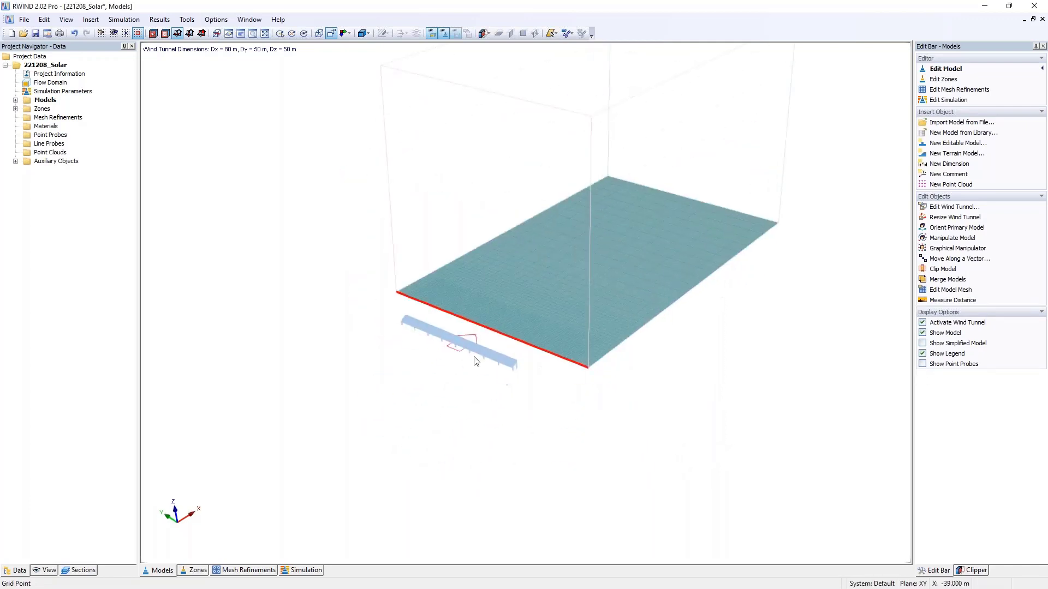
scroll(475, 360, "up", 4)
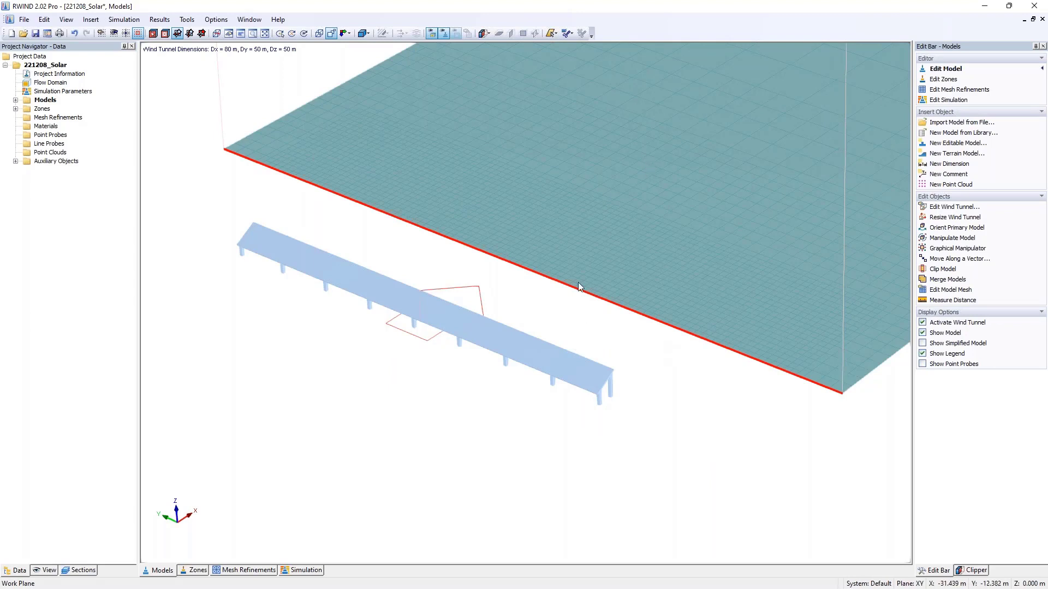
double_click(36, 82)
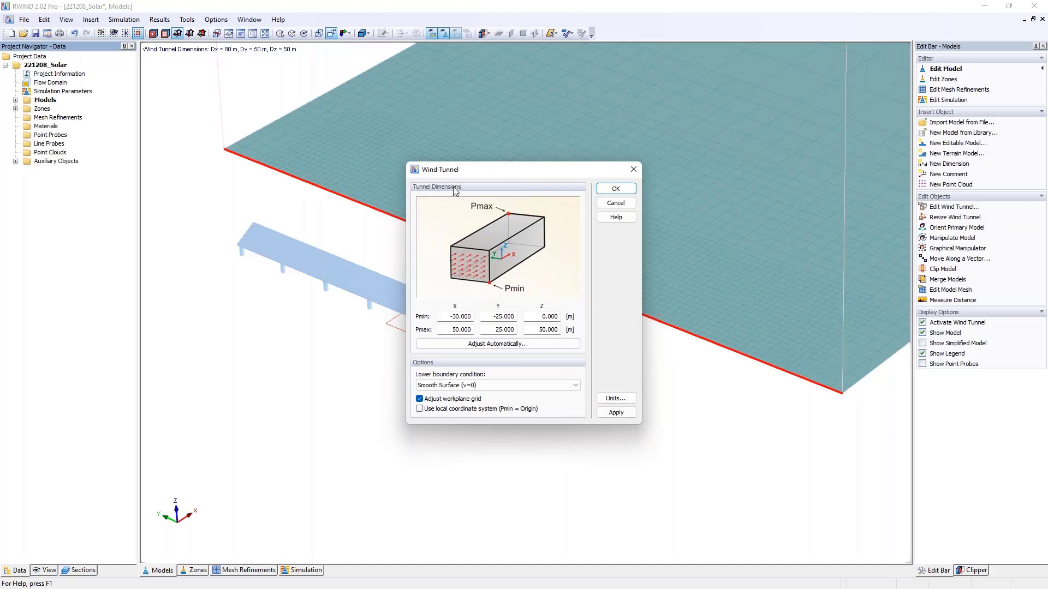
left_click(471, 345)
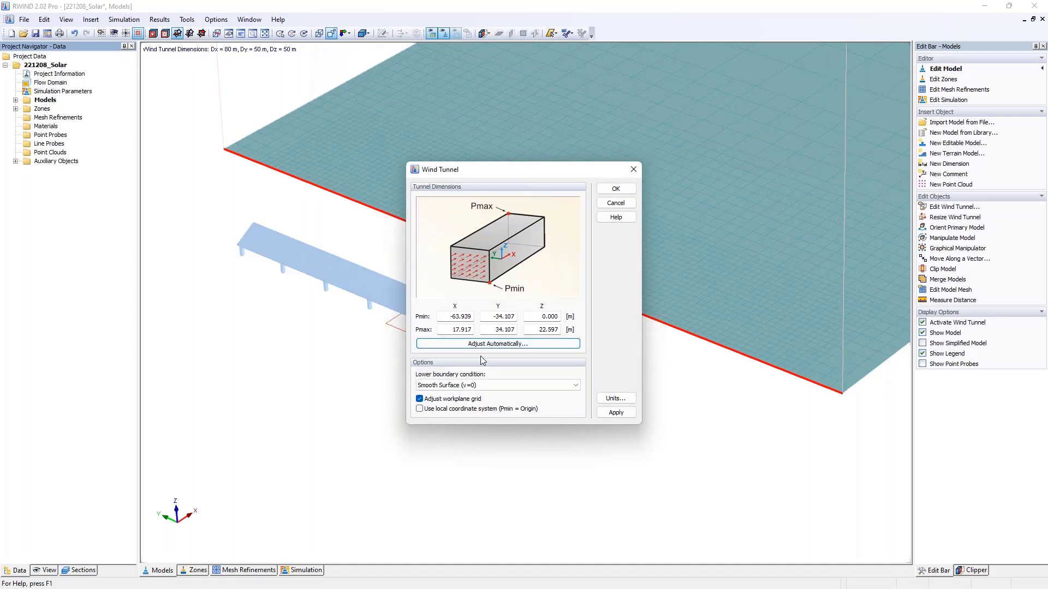
left_click(604, 189)
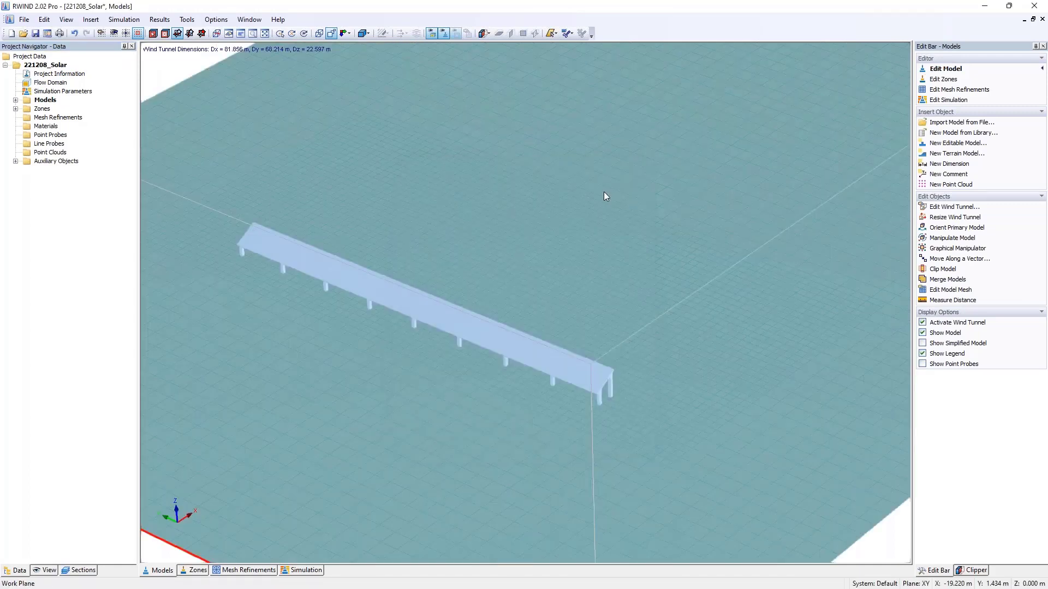
Step: Show the simplified model, examine its mesh around the panel edge and columns, and hide it again
scroll(603, 196, "down", 4)
middle_click_drag(621, 278, 578, 295, "ctrl")
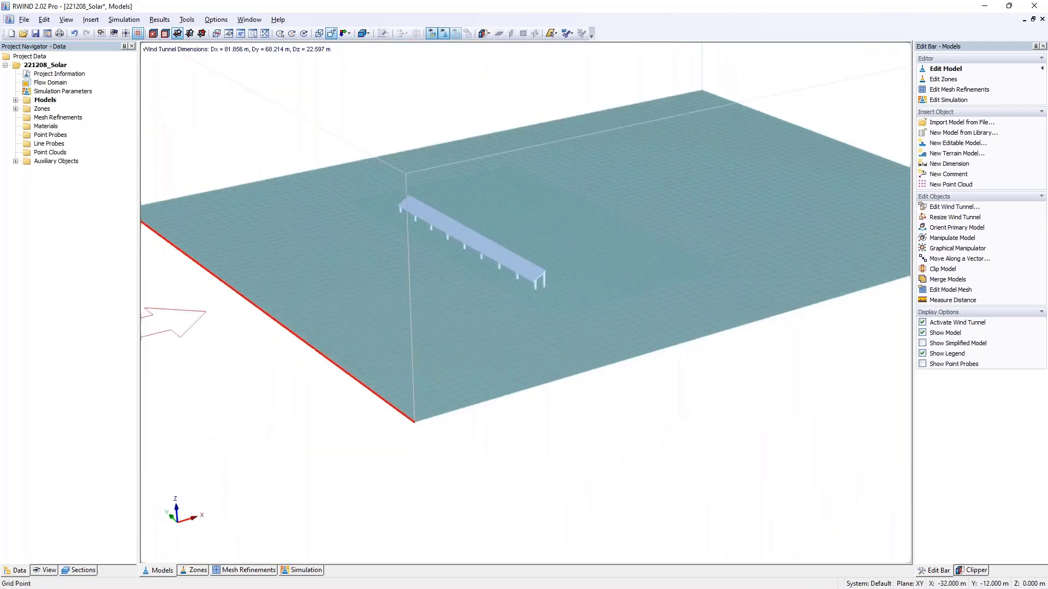
scroll(554, 231, "down", 5)
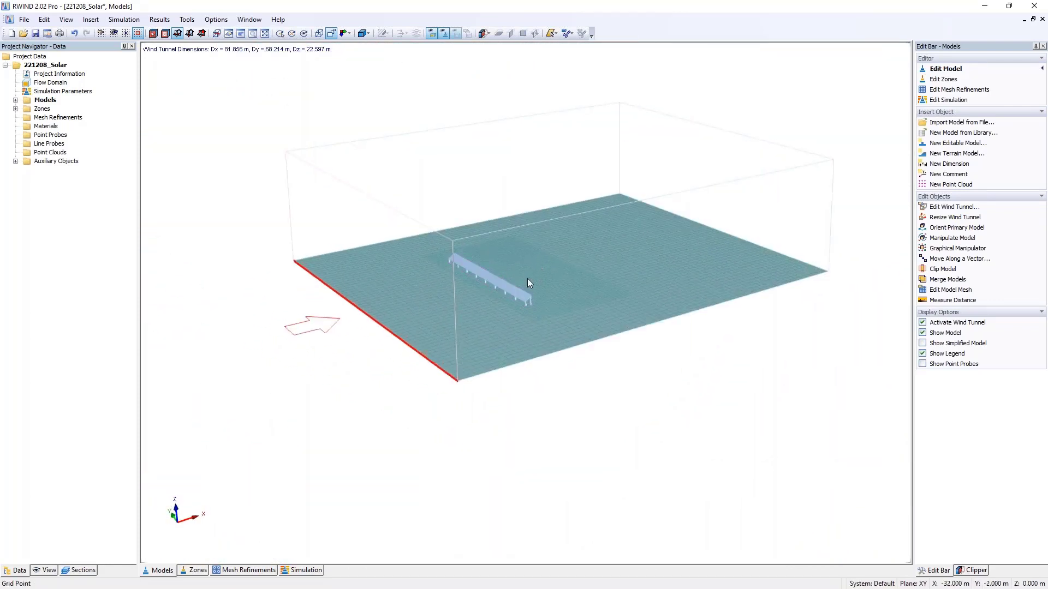
scroll(521, 246, "up", 5)
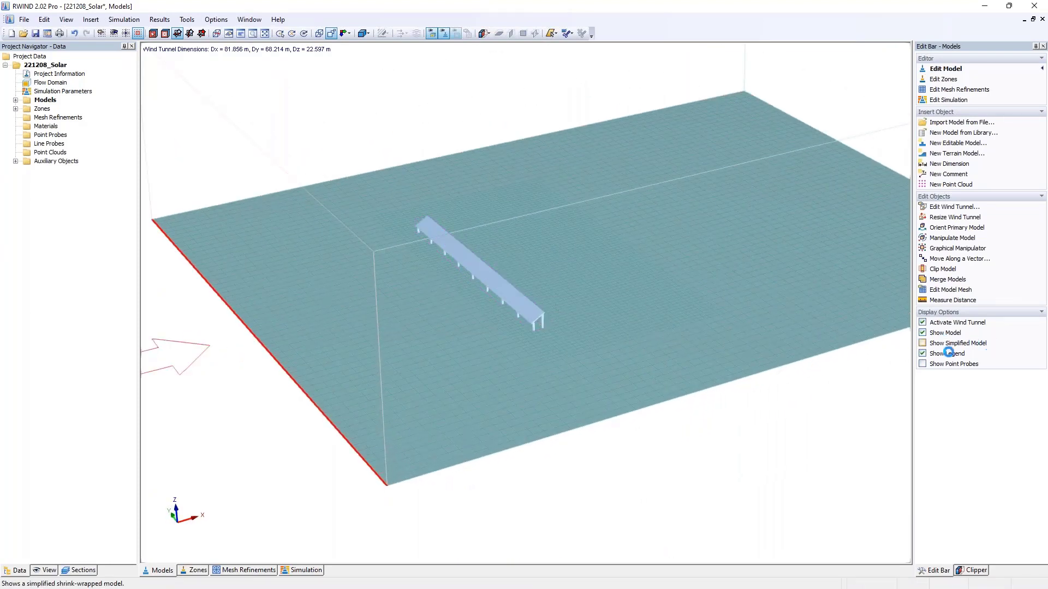
left_click(945, 343)
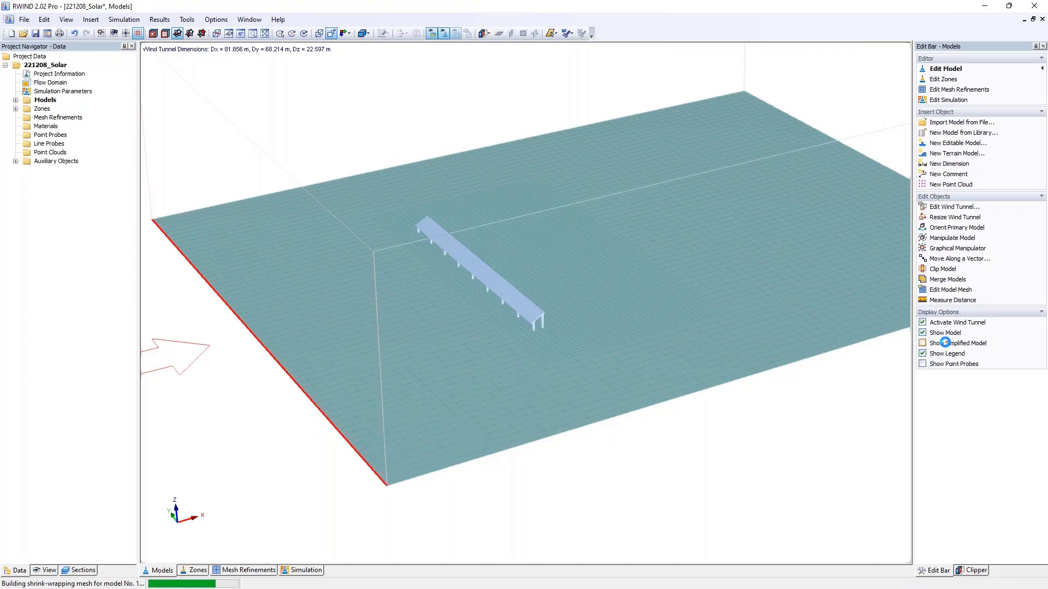
left_click(946, 343)
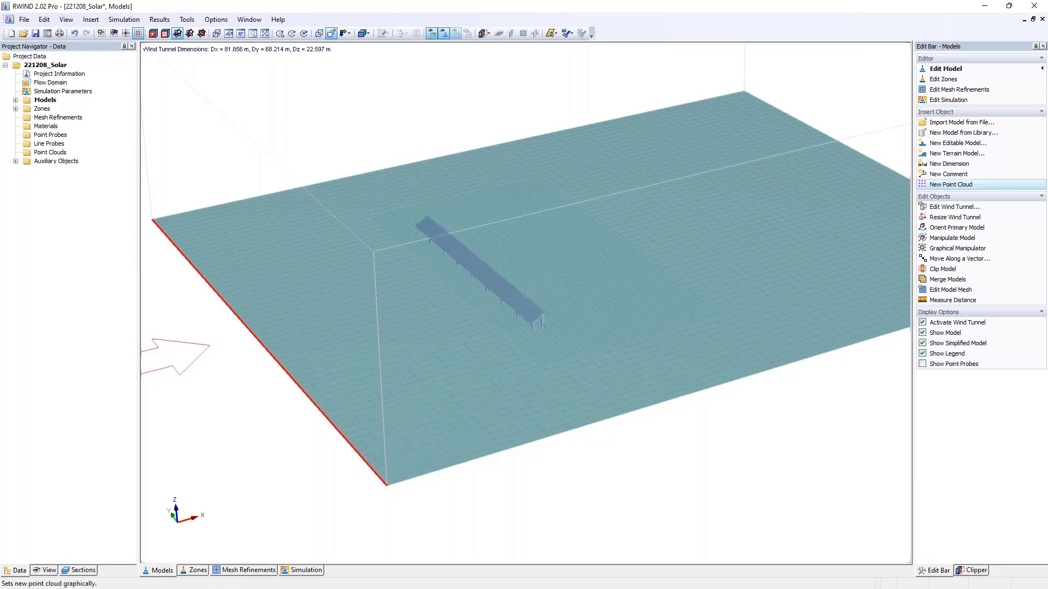
scroll(522, 312, "up", 5)
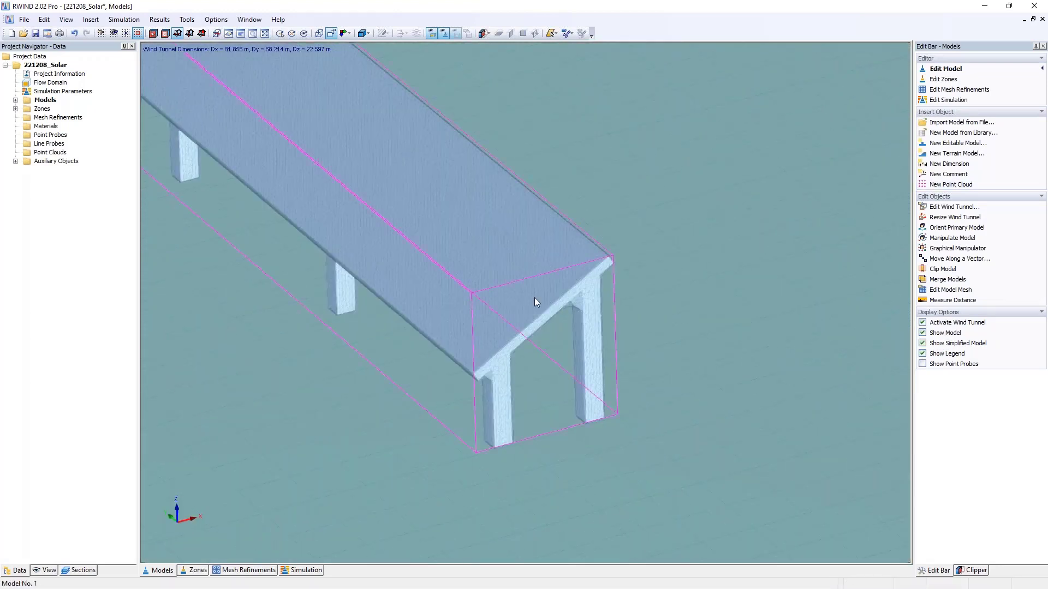
scroll(508, 401, "up", 4)
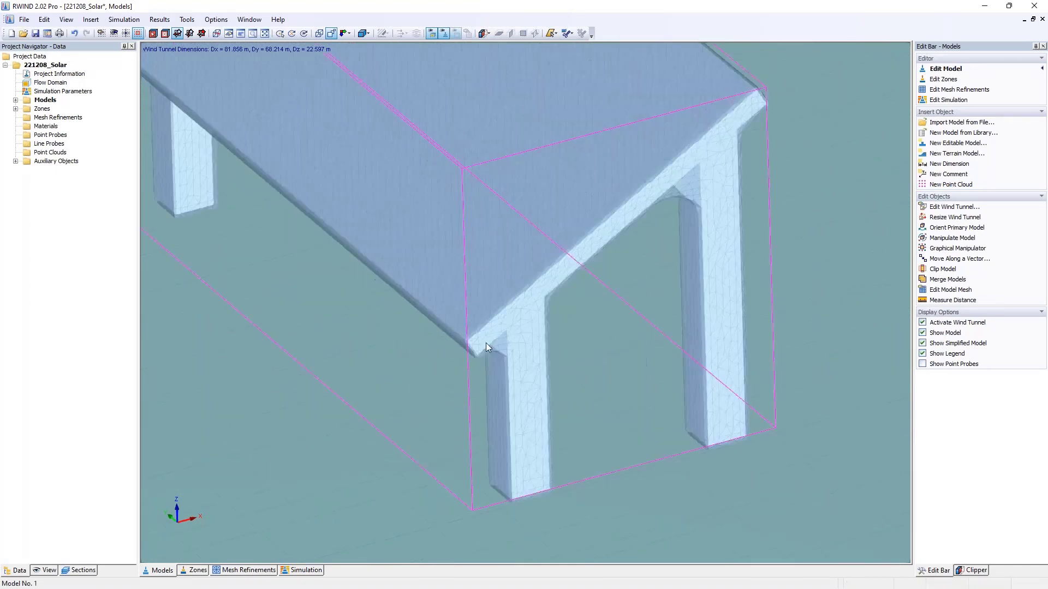
middle_click_drag(494, 358, 507, 338, "ctrl")
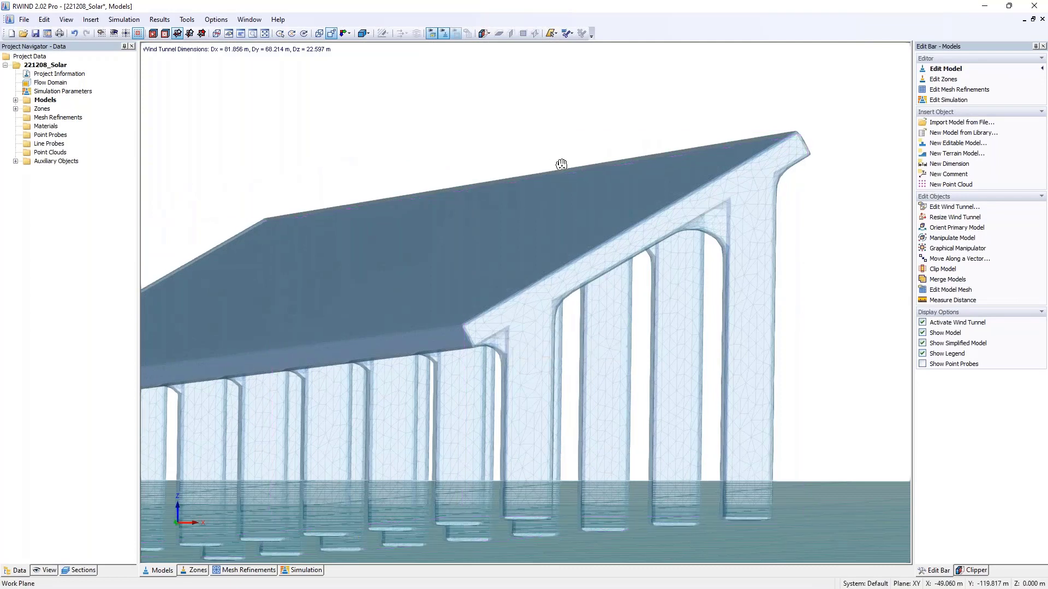
middle_click_drag(561, 164, 558, 235, "ctrl")
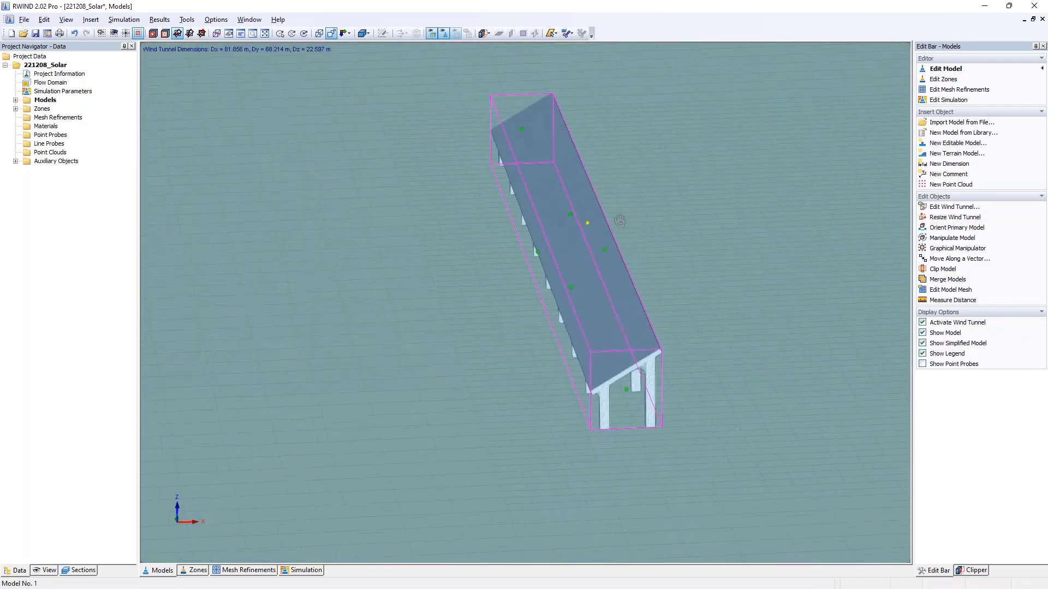
left_click(922, 343)
Step: Copy the panel row model along a vector with dX 3.1 m, creating 9 copies
scroll(804, 272, "down", 5)
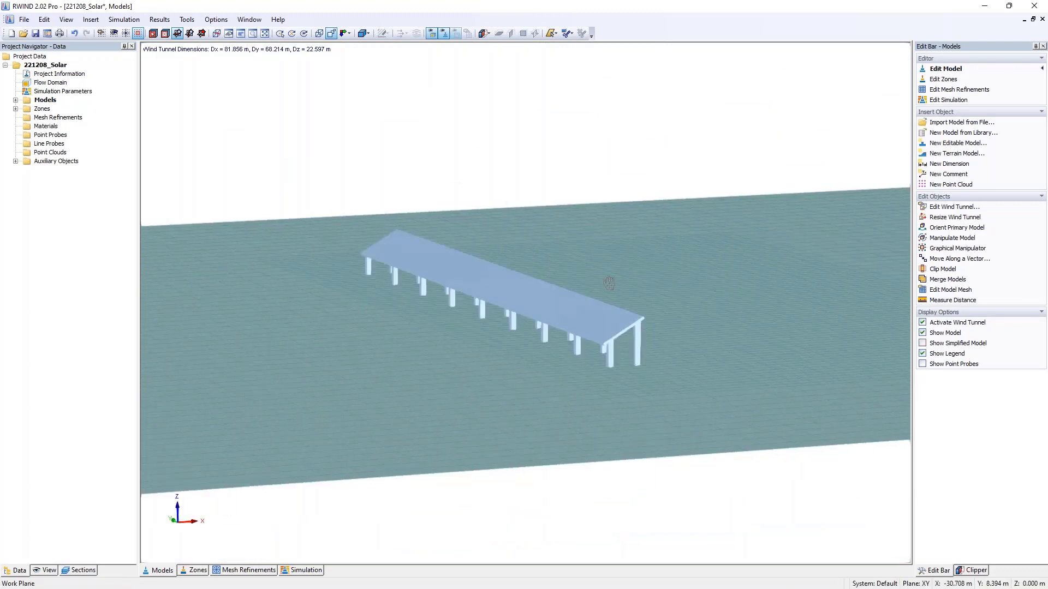
left_click(518, 273)
middle_click_drag(526, 243, 627, 262, "ctrl")
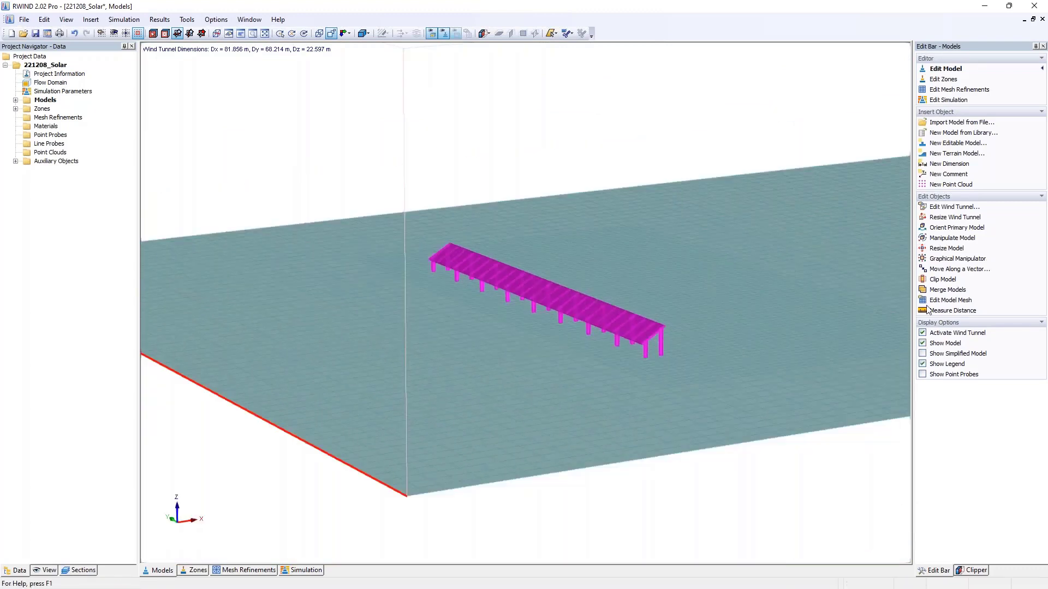
left_click(952, 242)
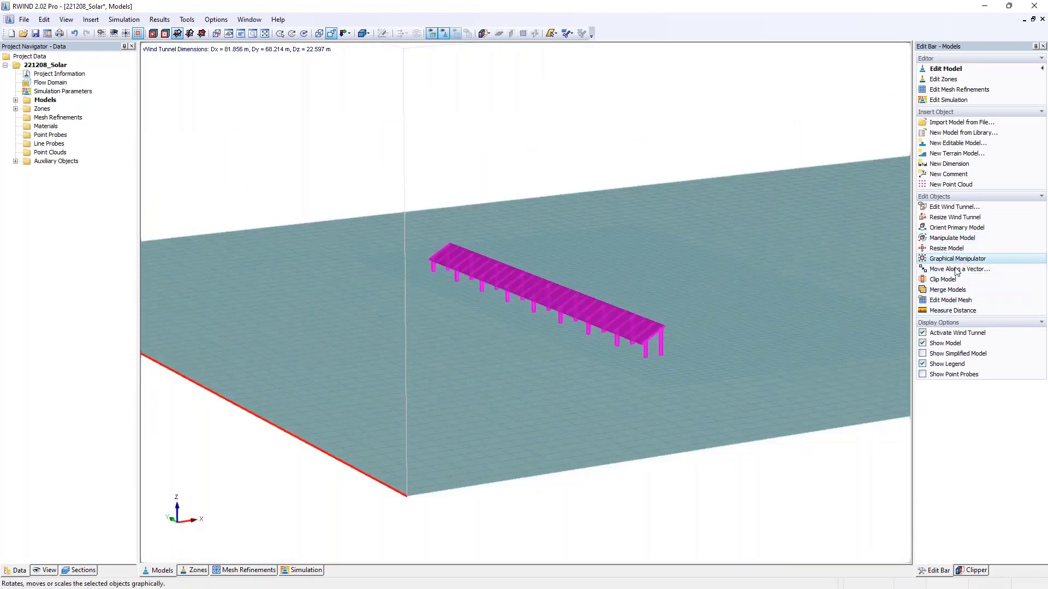
left_click(955, 270)
type("3")
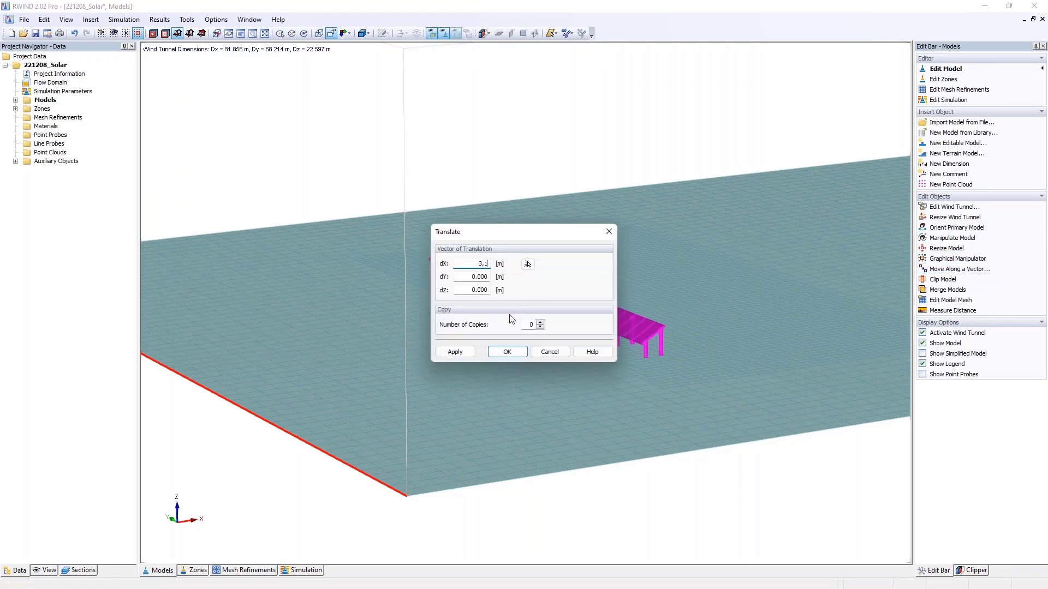
type(",1")
double_click(530, 324)
type("9")
left_click(510, 352)
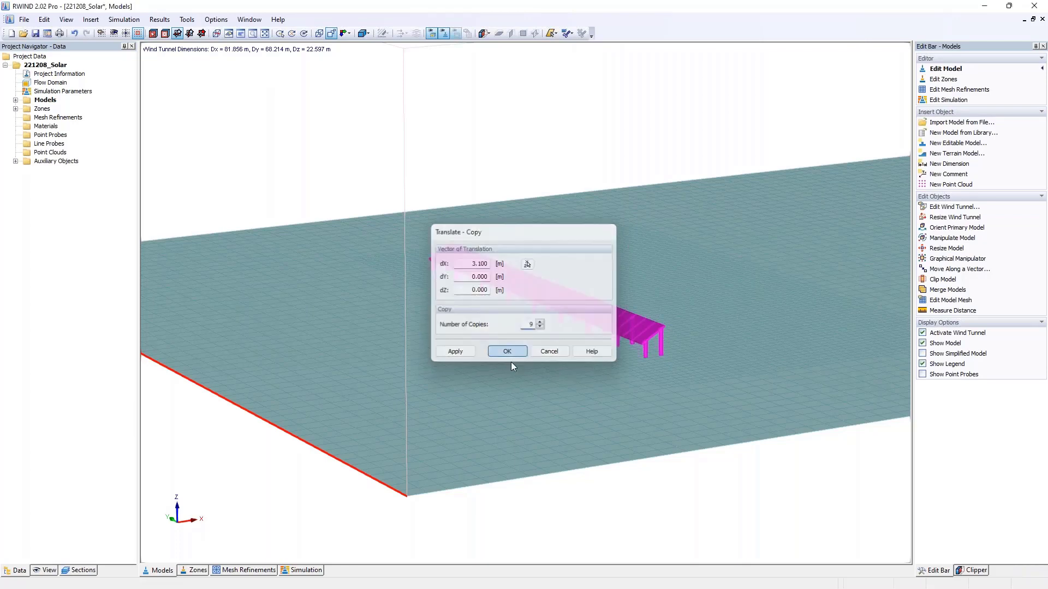
Step: Adjust the wind tunnel dimensions automatically to enclose the full array of panel rows
scroll(582, 358, "up", 3)
middle_click_drag(582, 358, 634, 356, "ctrl")
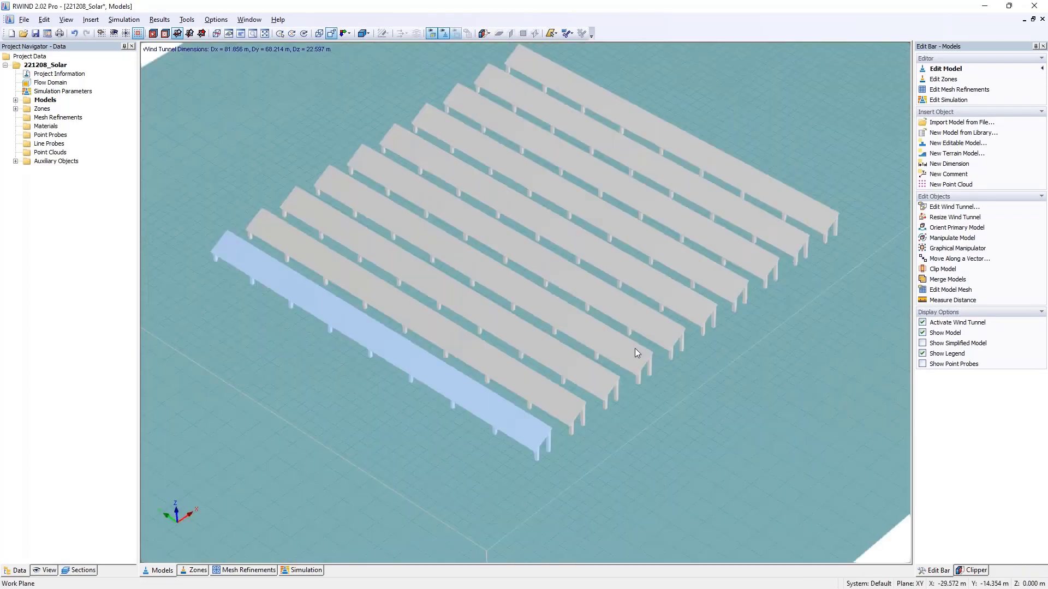
middle_click_drag(596, 392, 322, 377, "ctrl")
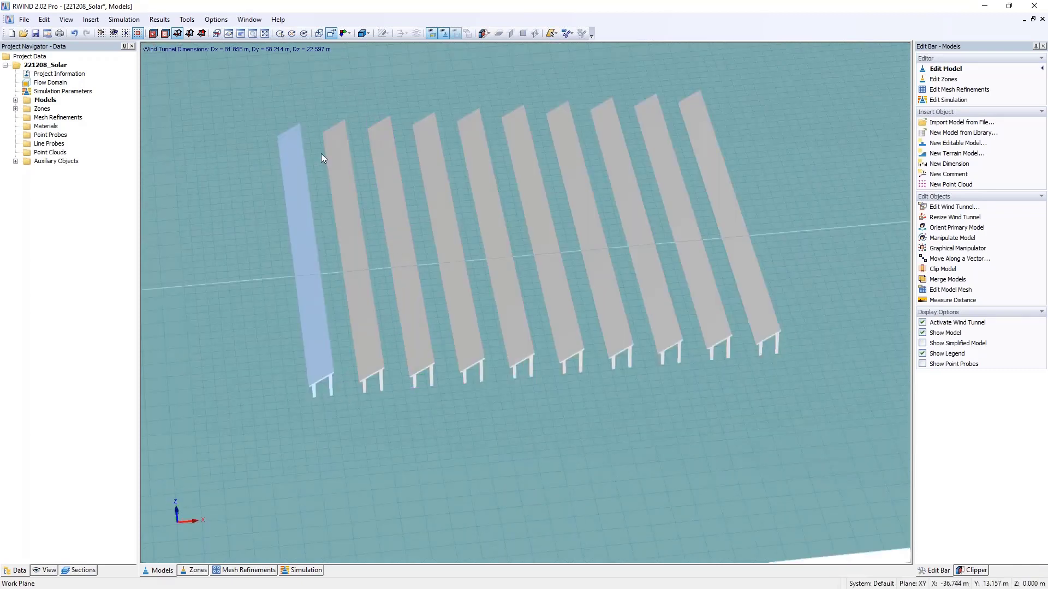
middle_click_drag(304, 217, 491, 185, "ctrl")
double_click(50, 82)
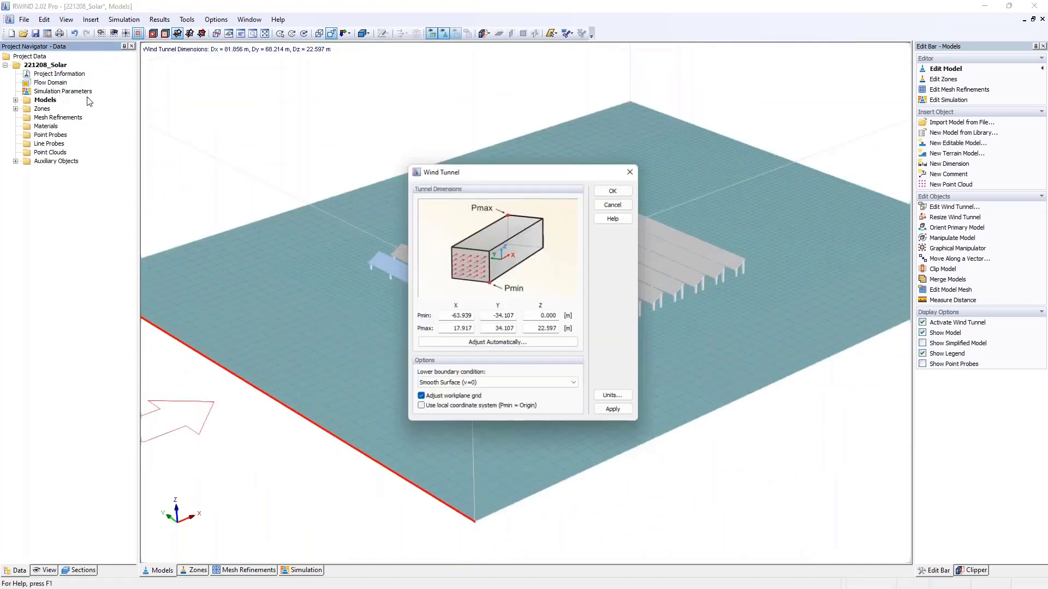
left_click(481, 347)
left_click(485, 357)
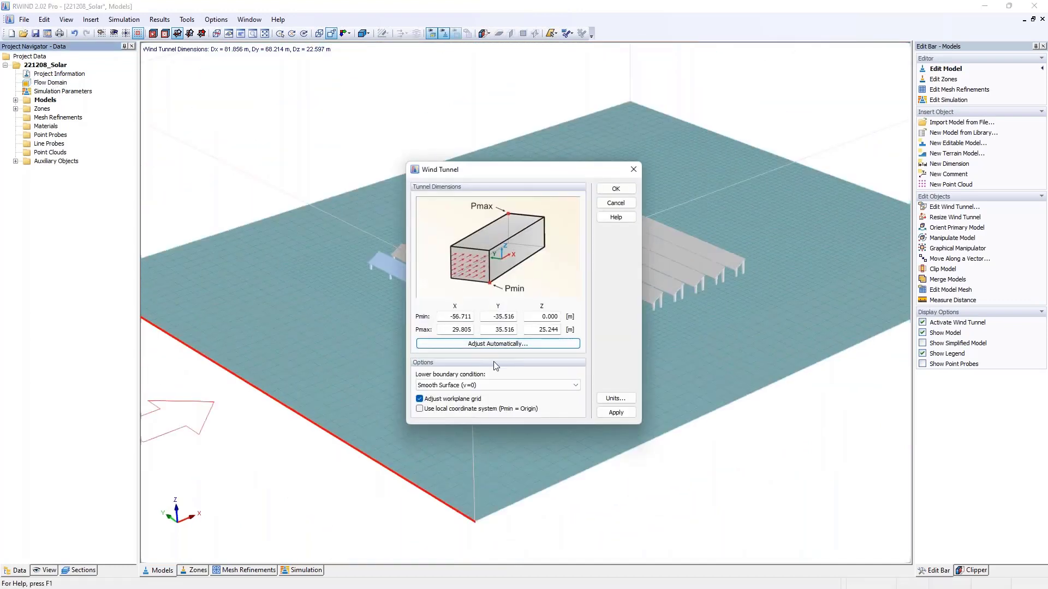
left_click(616, 189)
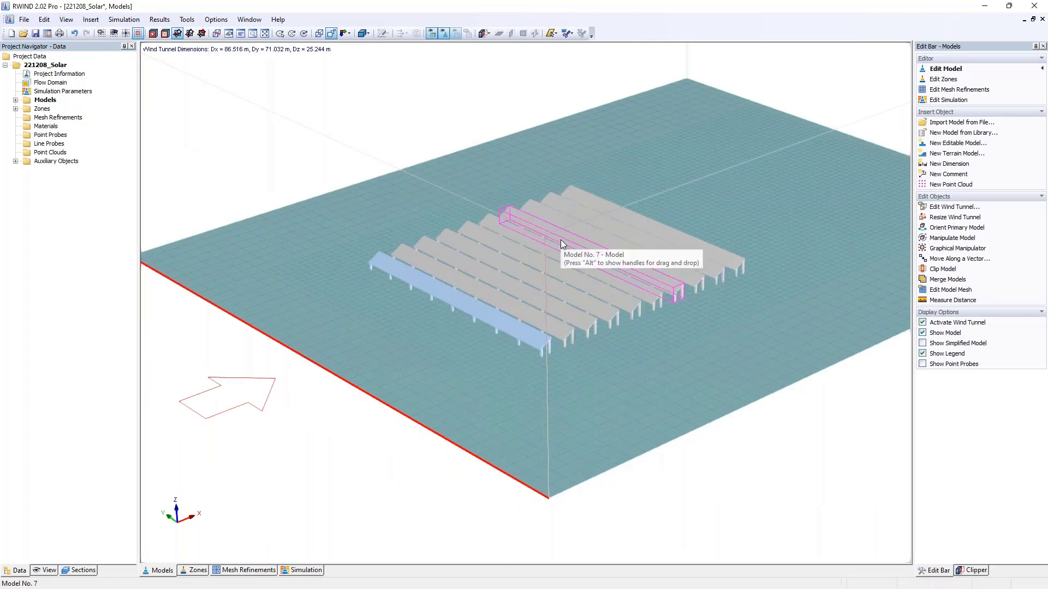
Step: Review the simulation parameters and the wind profiles for wind speed and turbulence intensity, and close them without applying changes
left_click(124, 19)
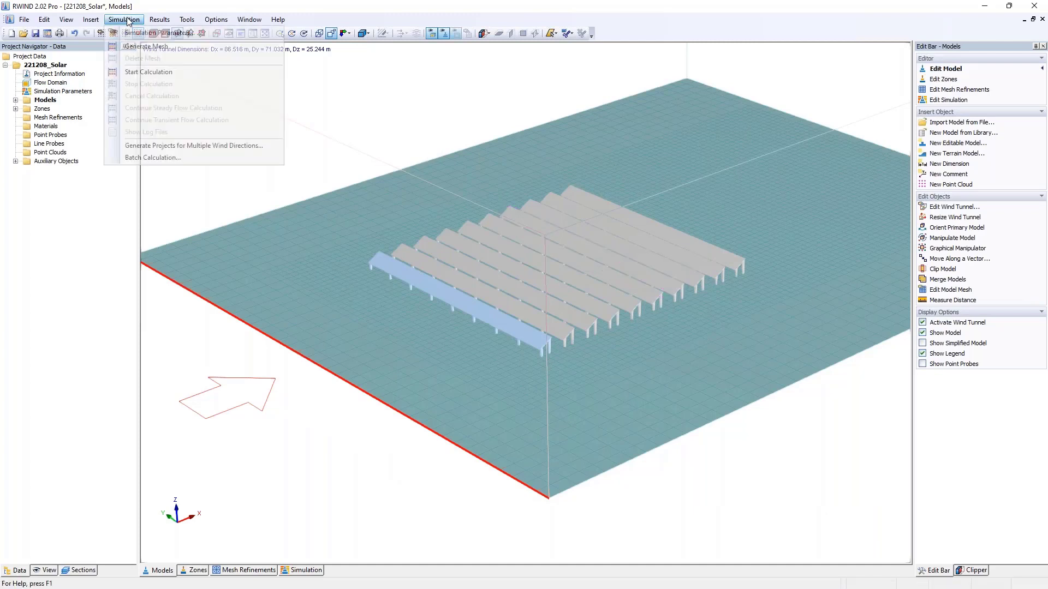
left_click(135, 34)
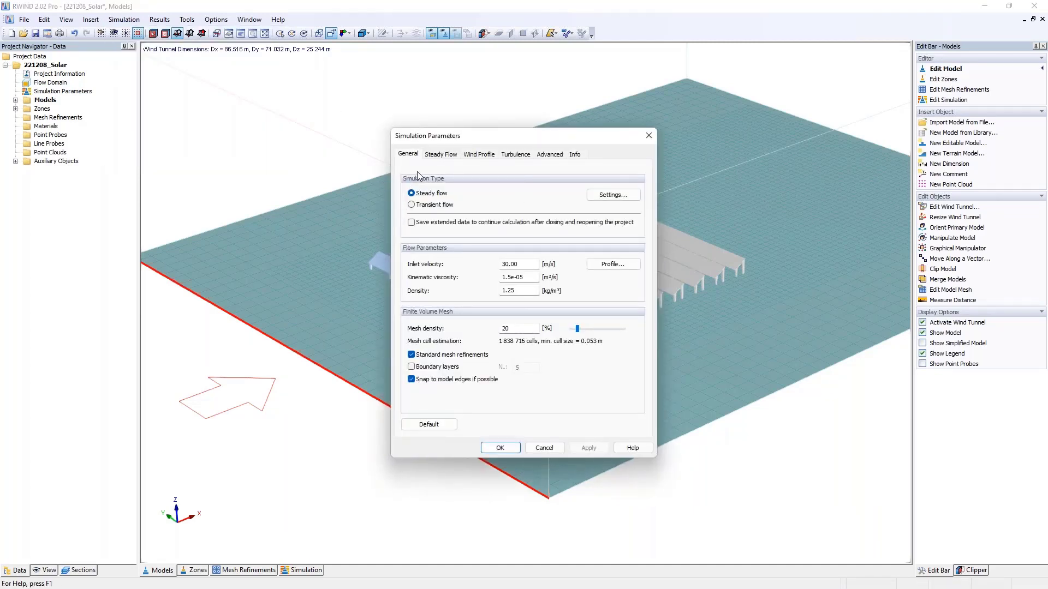
left_click(482, 154)
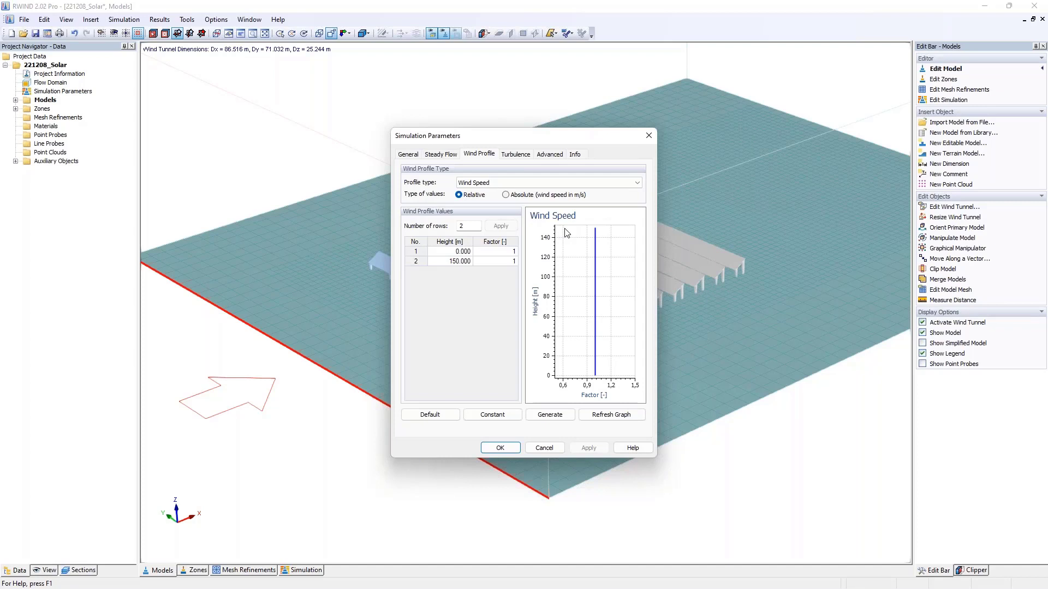
left_click(538, 183)
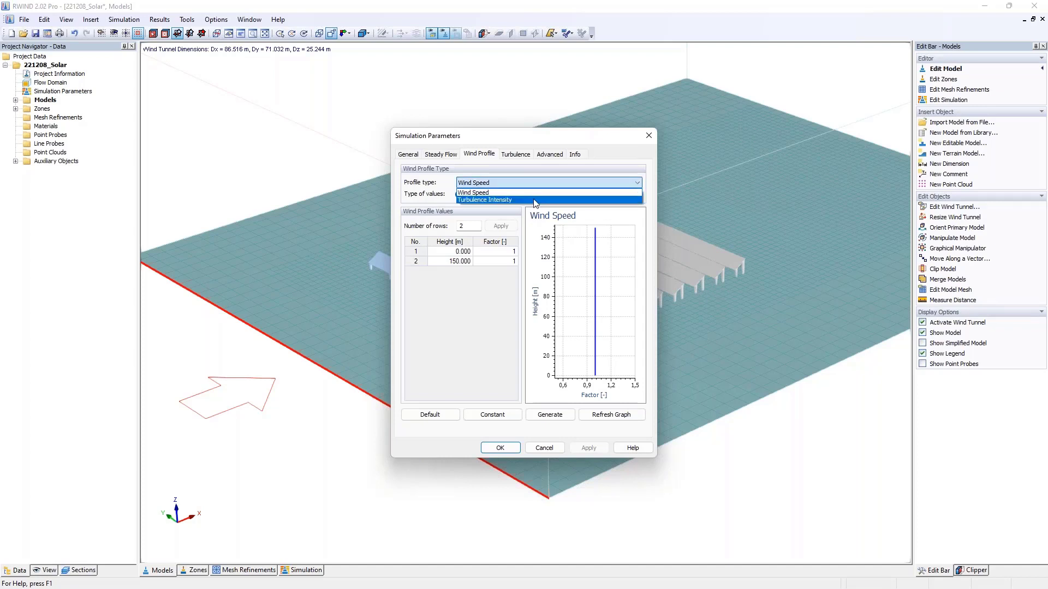
left_click(534, 200)
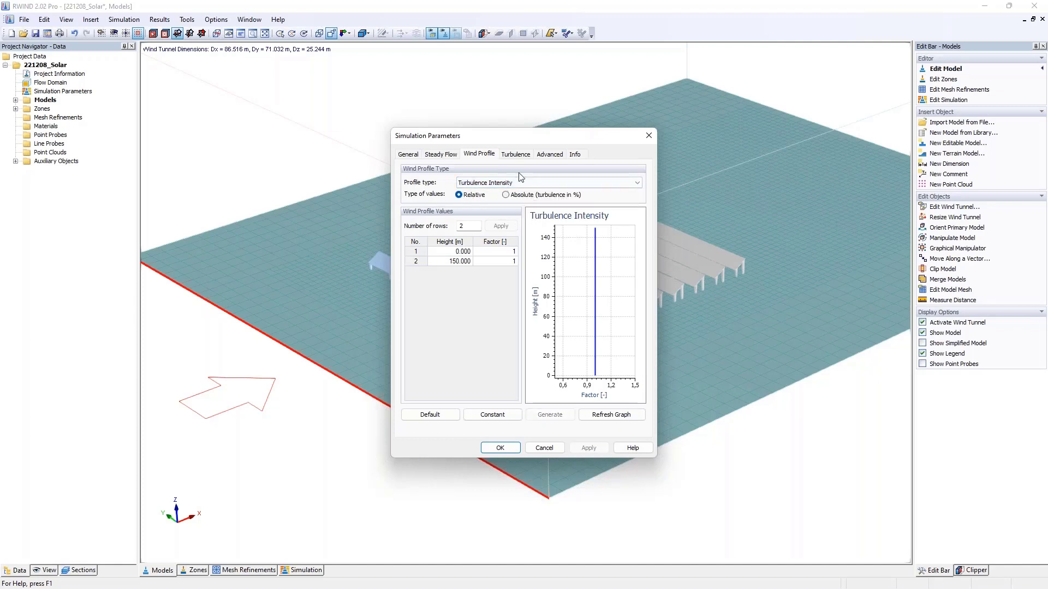
left_click(648, 137)
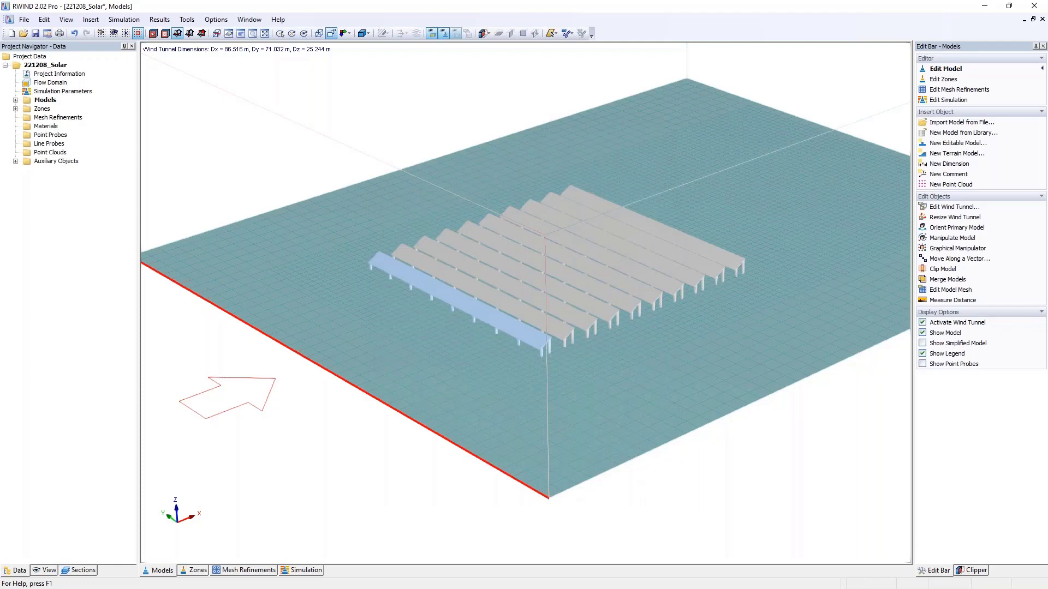
Step: Open the calculated project 11-1.1_ModEditor-Q2_noT from the 221208_Webinar project group and examine the surface pressure on the panel rows
left_click(47, 33)
left_click(398, 175)
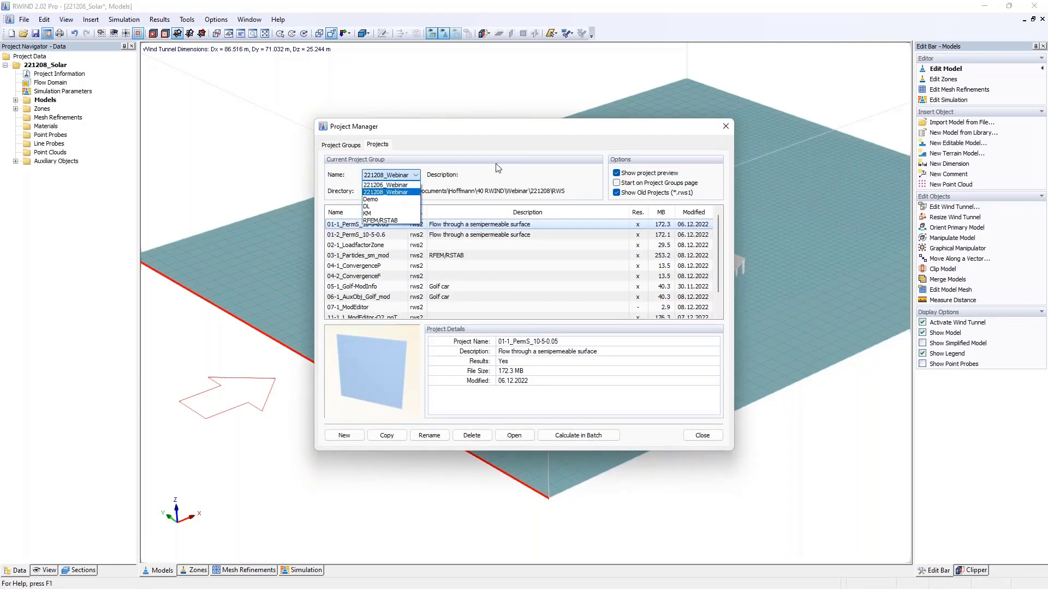
left_click(398, 192)
scroll(397, 298, "down", 1)
left_click(396, 298)
double_click(396, 298)
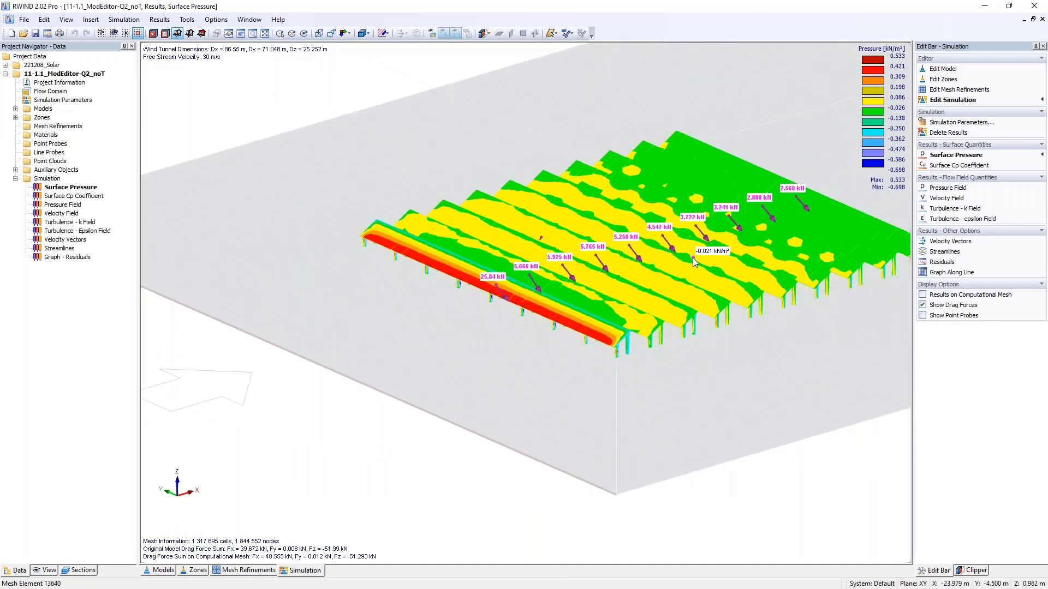
middle_click_drag(731, 287, 489, 326, "ctrl")
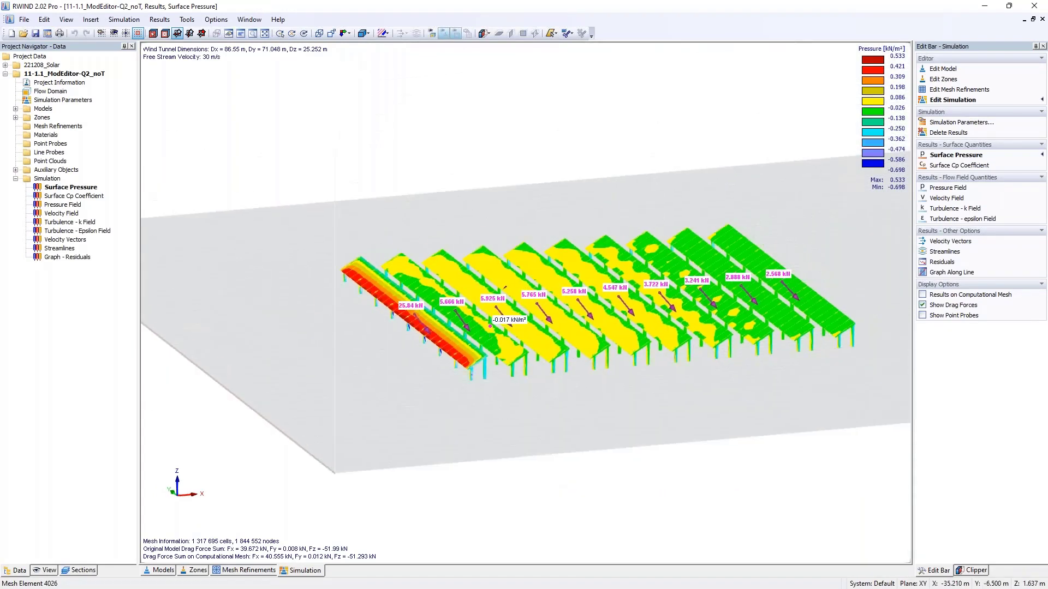
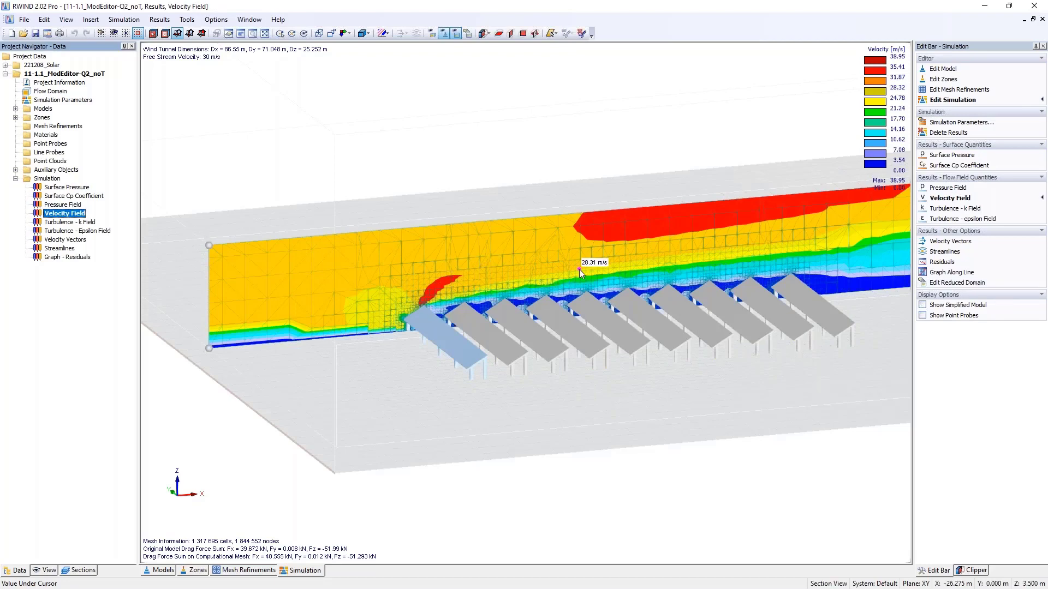
double_click(881, 52)
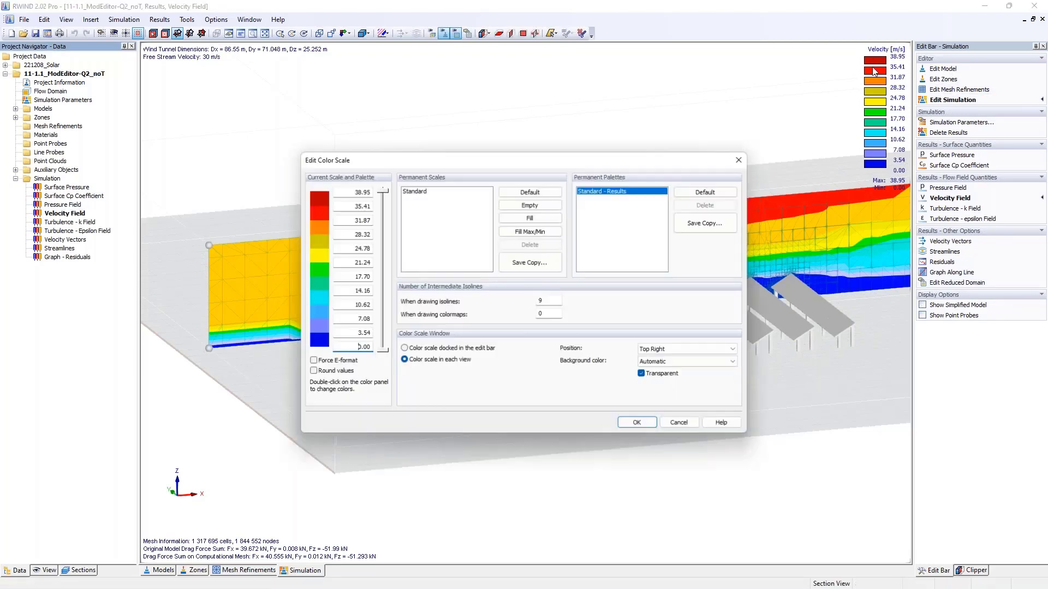
type("30")
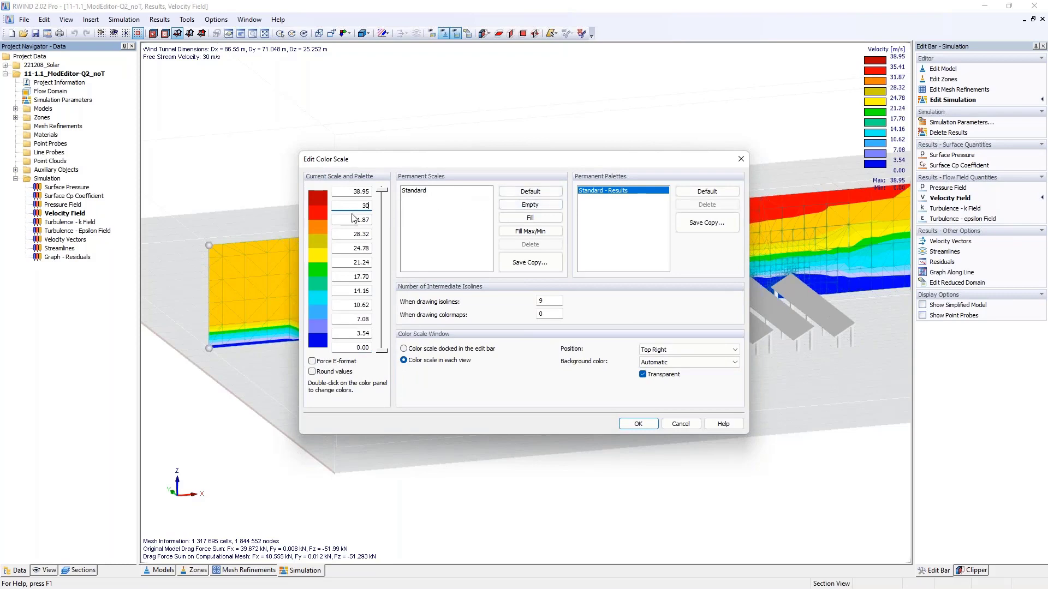
left_click(681, 424)
Step: Examine the velocity field section above the panel rows and close the calculated project
middle_click_drag(677, 431, 538, 323, "ctrl")
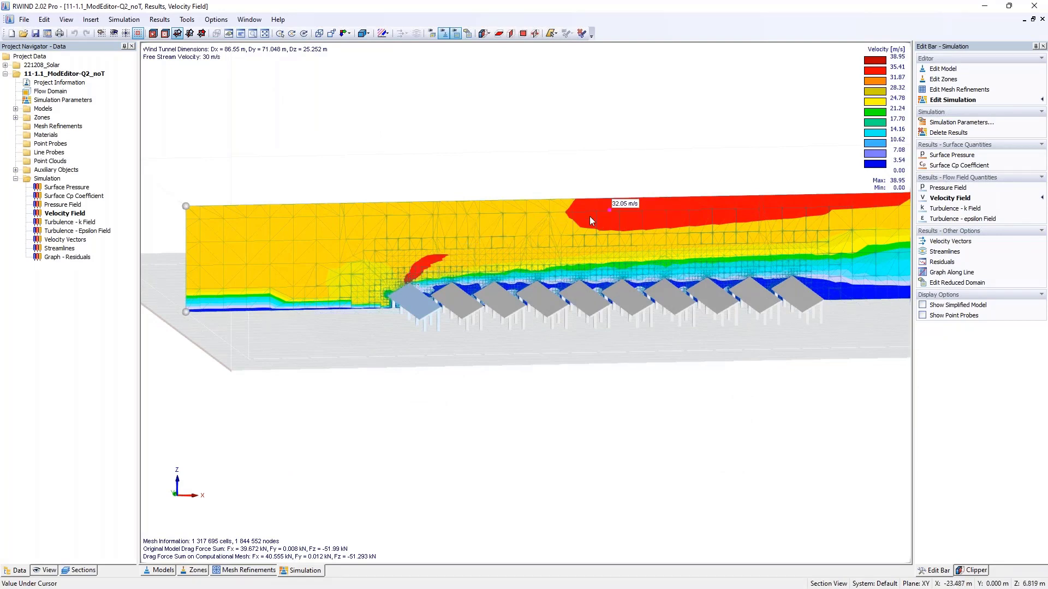
middle_click_drag(589, 216, 873, 159, "ctrl")
left_click(1042, 19)
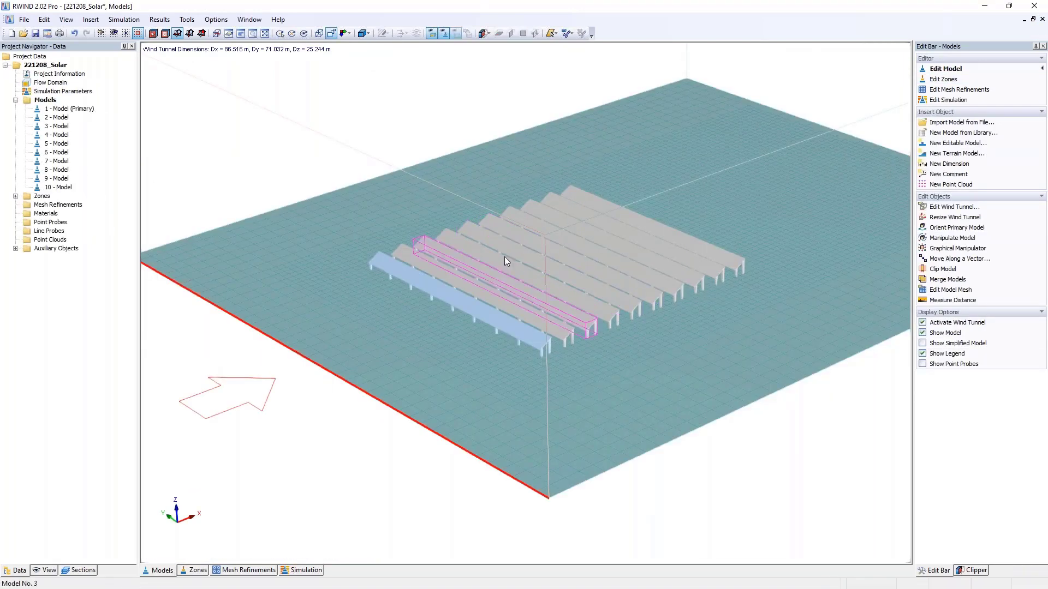
Step: Insert a new terrain model with a defined initial shape, used as a boundary condition and opened in the editor
right_click(49, 100)
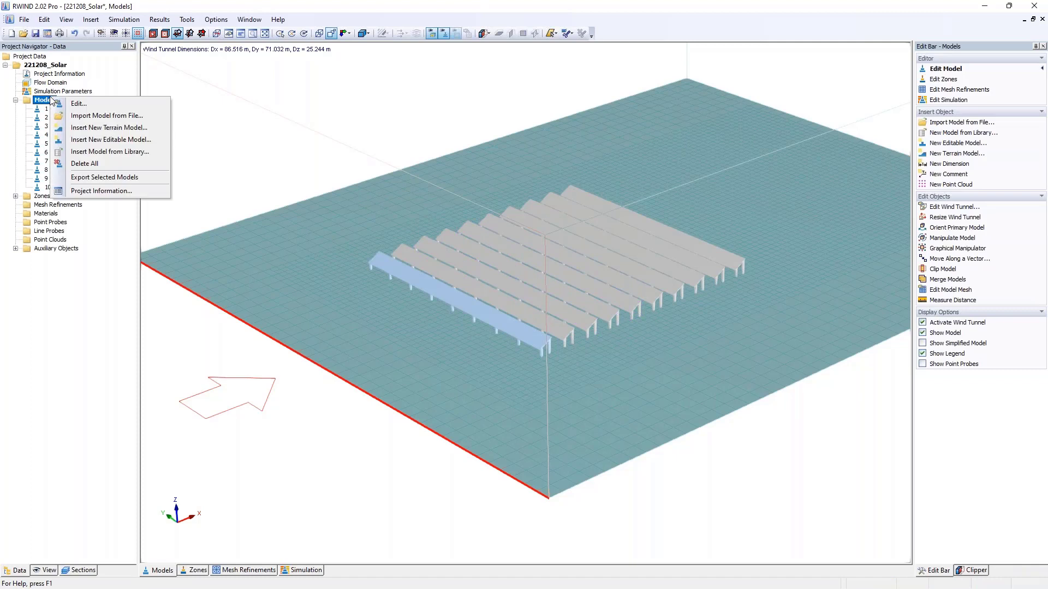
left_click(109, 129)
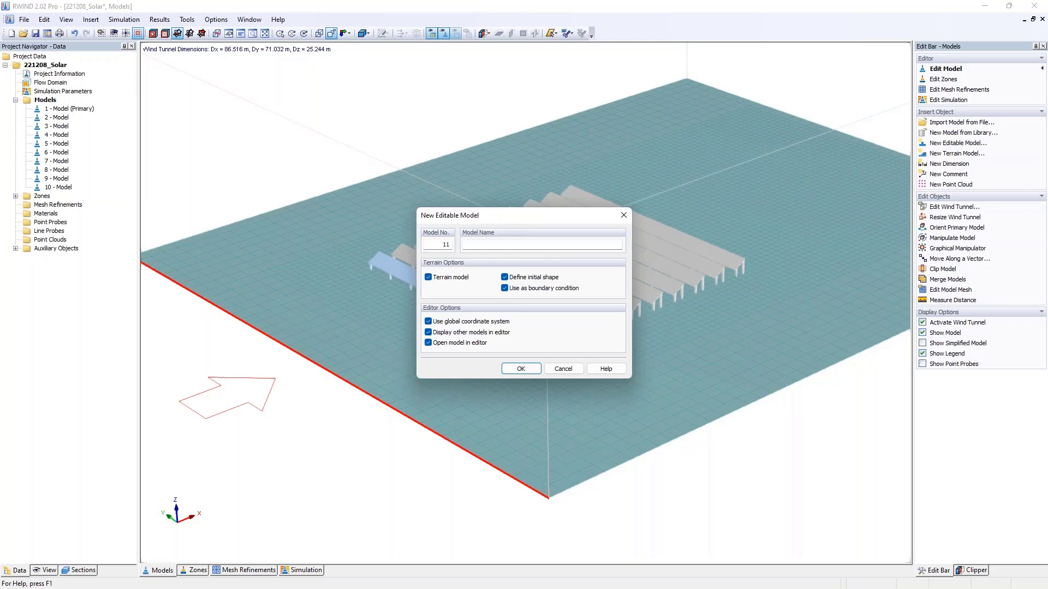
left_click(521, 369)
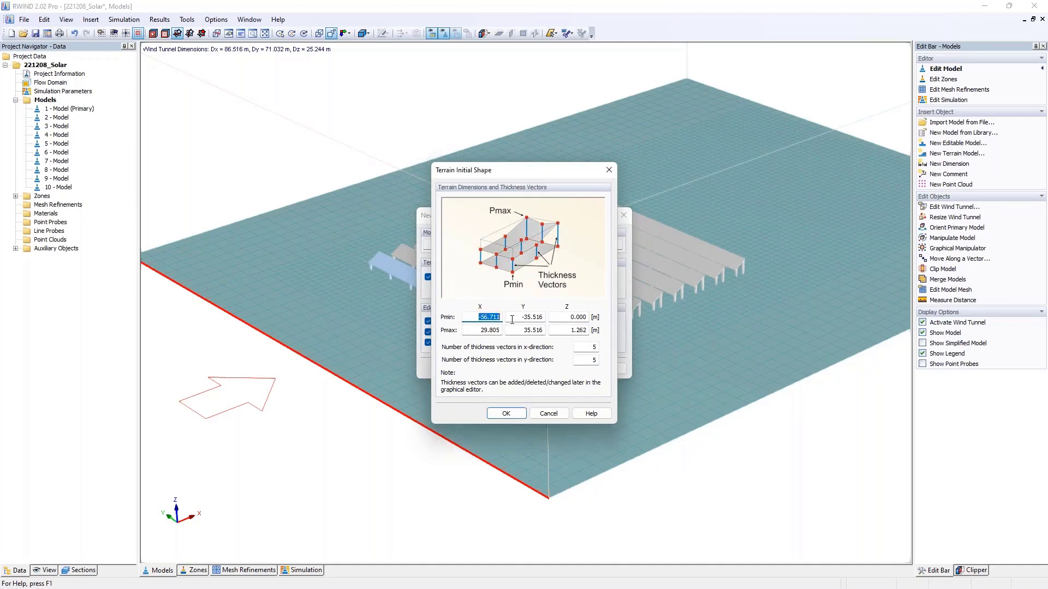
Step: Define the terrain from X -45 to -5 m, 1 m high, with 81 thickness vectors in x-direction and 2 in y-direction
key("BackSpace")
left_click(478, 330)
key("BackSpace")
left_click(586, 331)
left_click(592, 347)
type("2")
key("shift+Tab")
key("Tab")
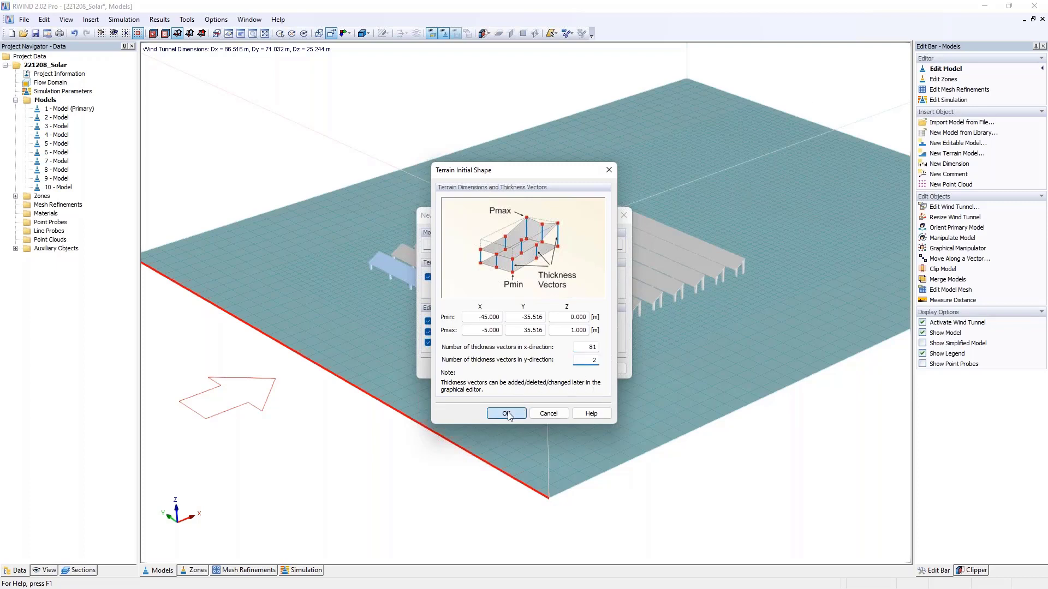
left_click(507, 414)
left_click(573, 369)
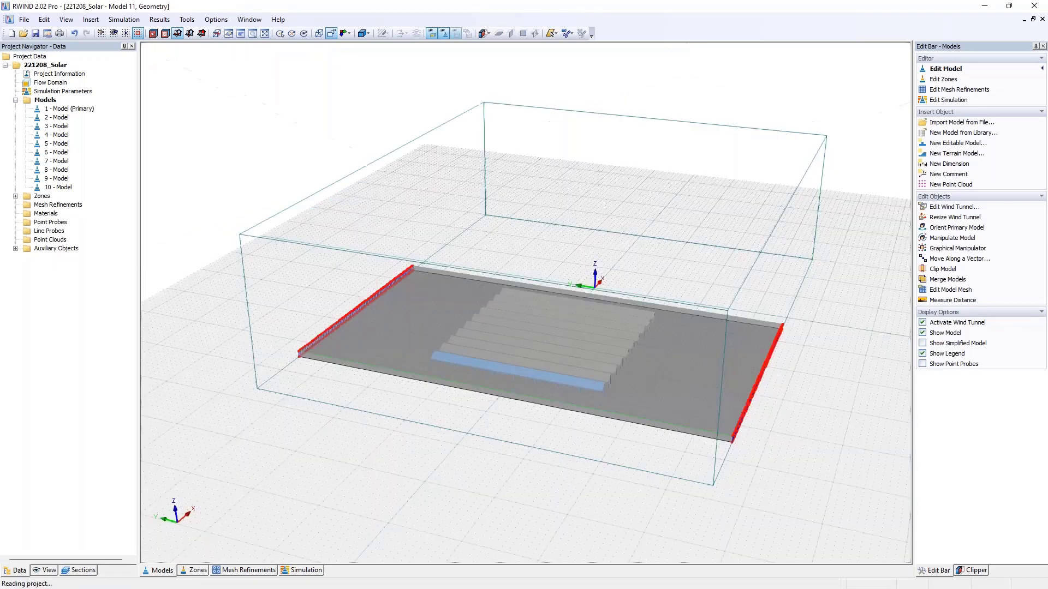
Step: Select the terrain's upper points from about the middle to the +X end and translate them by dZ 0.5 m
middle_click_drag(513, 305, 546, 403, "ctrl")
scroll(452, 409, "up", 2)
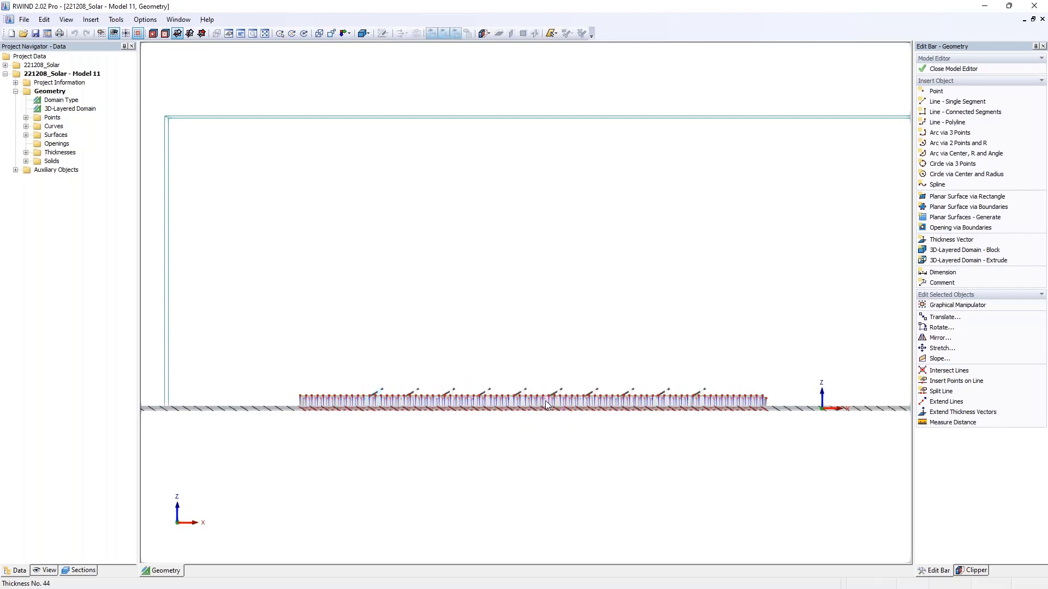
scroll(546, 404, "up", 3)
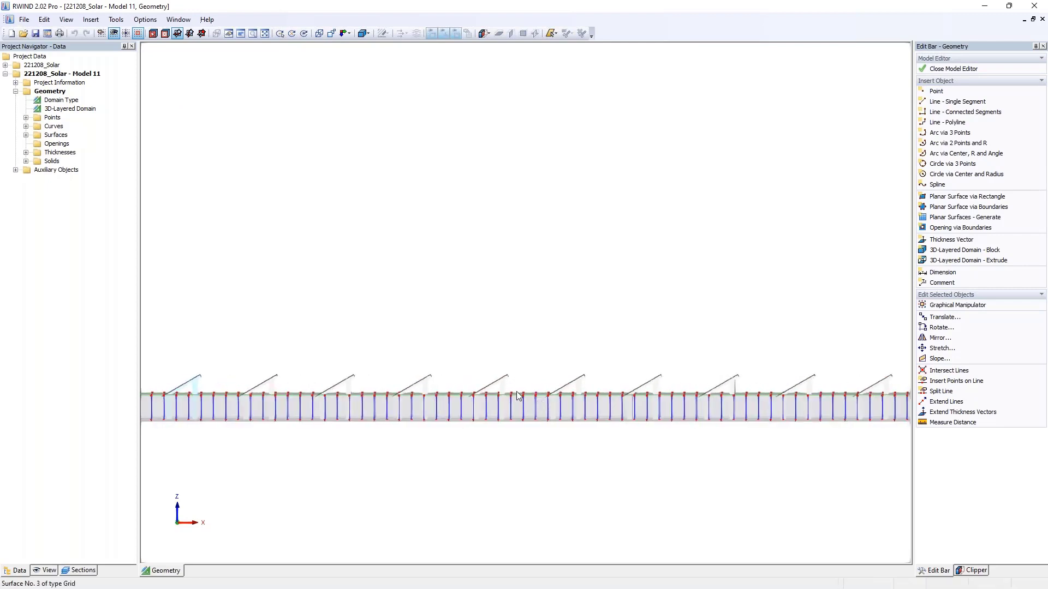
scroll(456, 375, "down", 1)
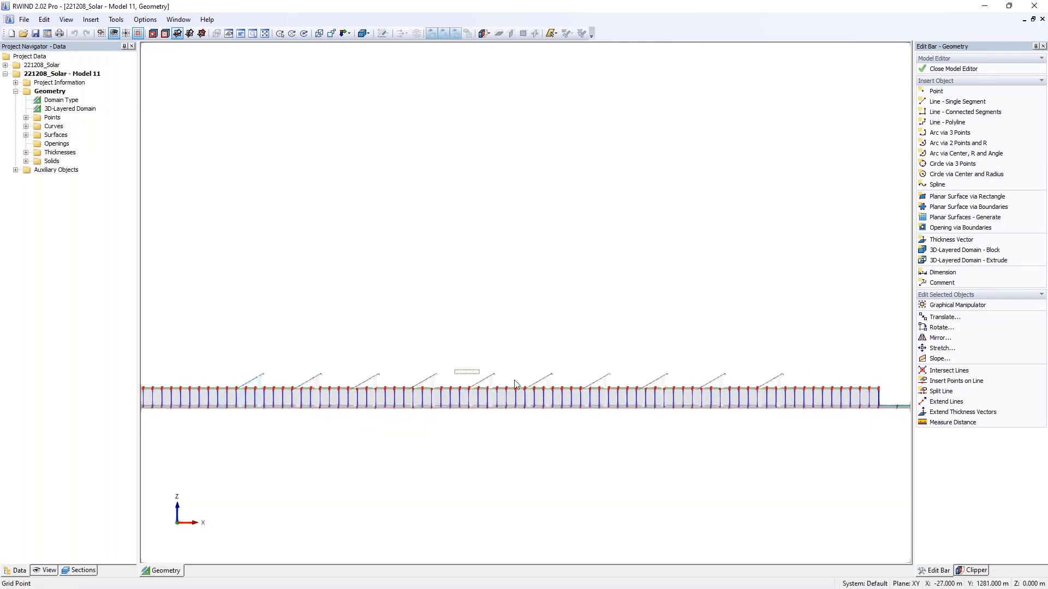
left_click_drag(514, 384, 896, 404)
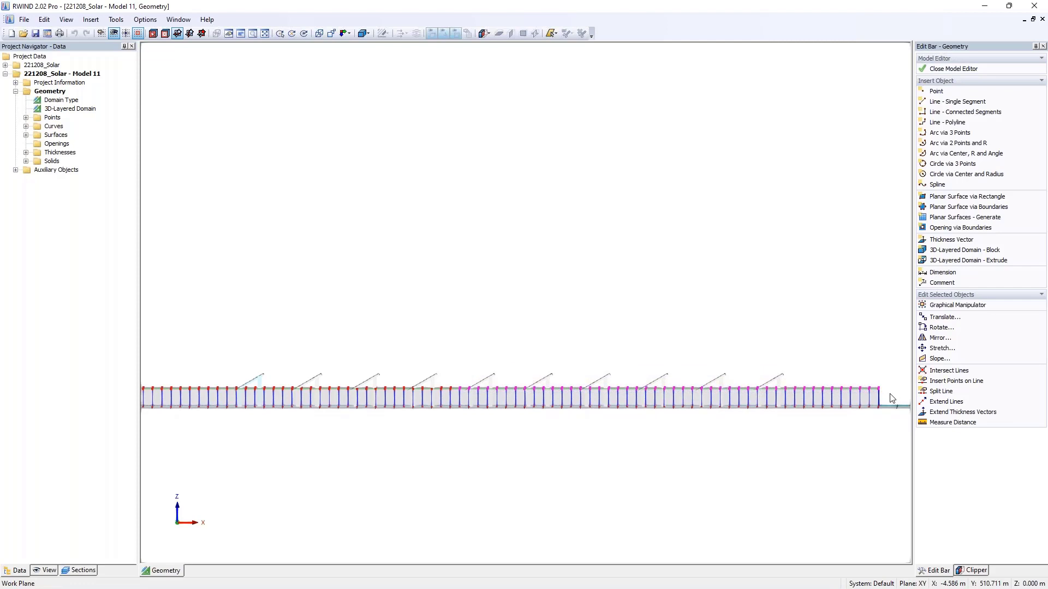
left_click(945, 317)
key("Tab")
key("Tab")
key("BackSpace")
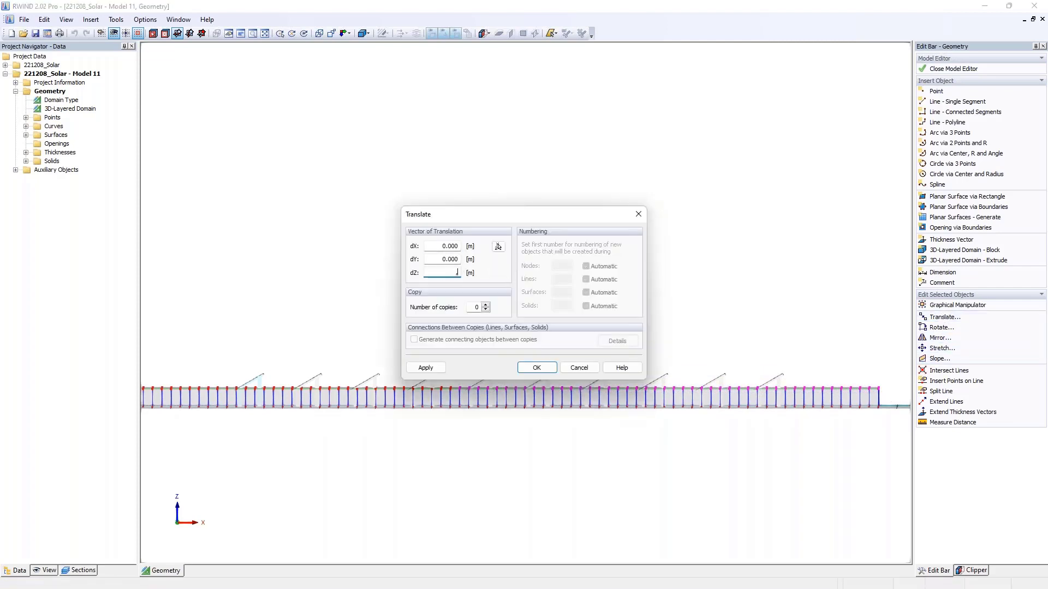
type("0.5")
key("Return")
key("Return")
key("Return")
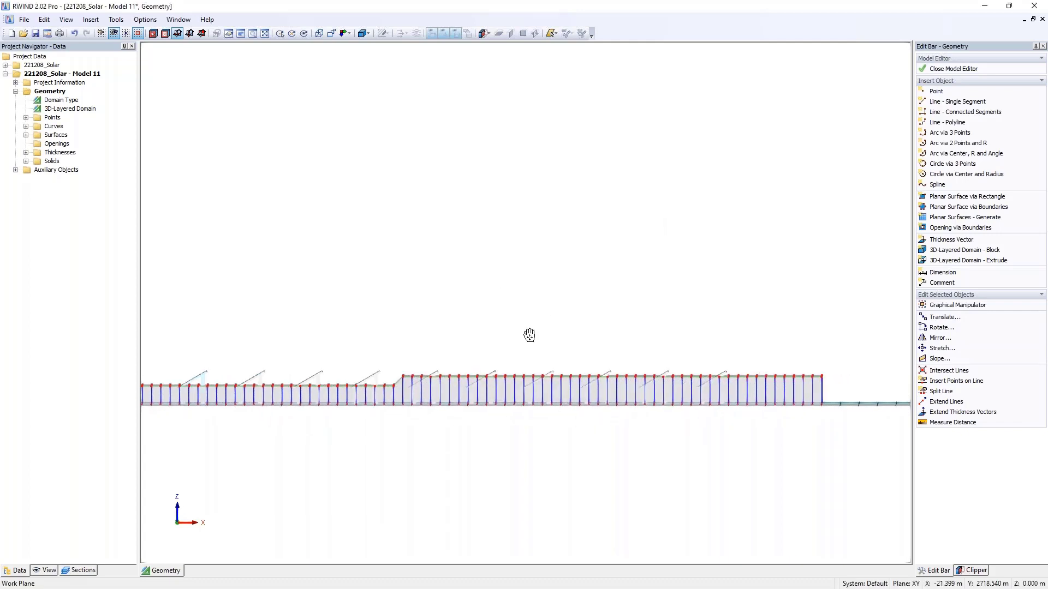
Step: Select the upper points of the raised section nearer the +X end, translate them by another dZ 0.5 m, and inspect the stepped terrain
left_click_drag(565, 363, 843, 391)
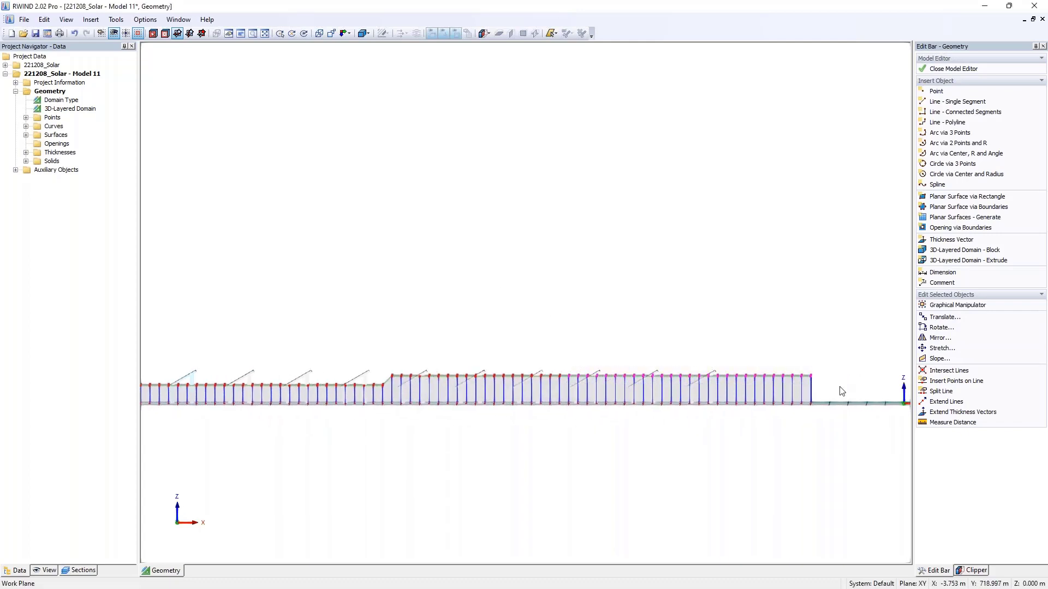
left_click(944, 317)
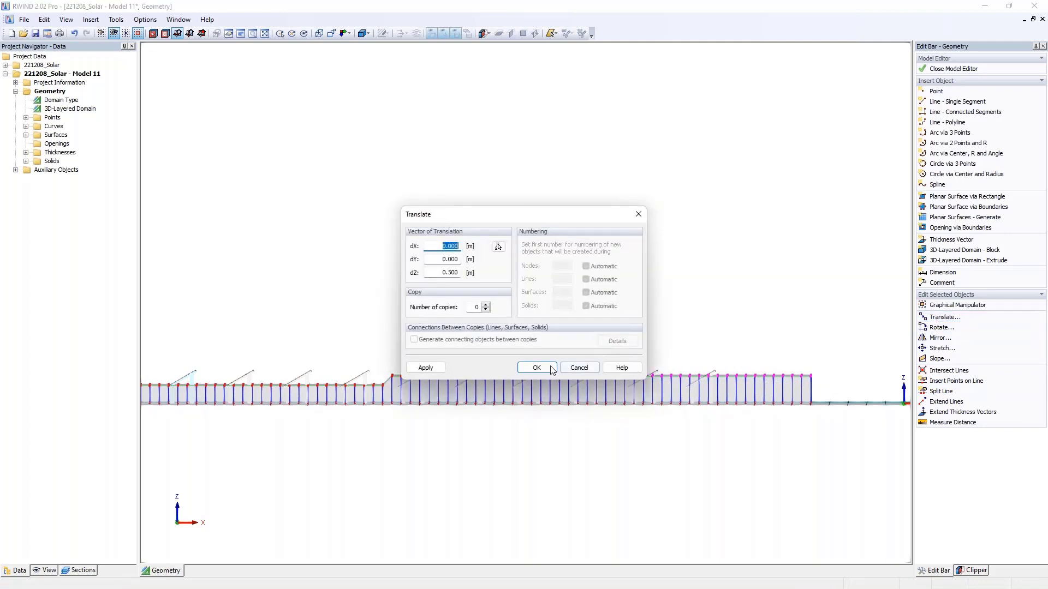
key("Return")
middle_click_drag(456, 272, 710, 257, "ctrl")
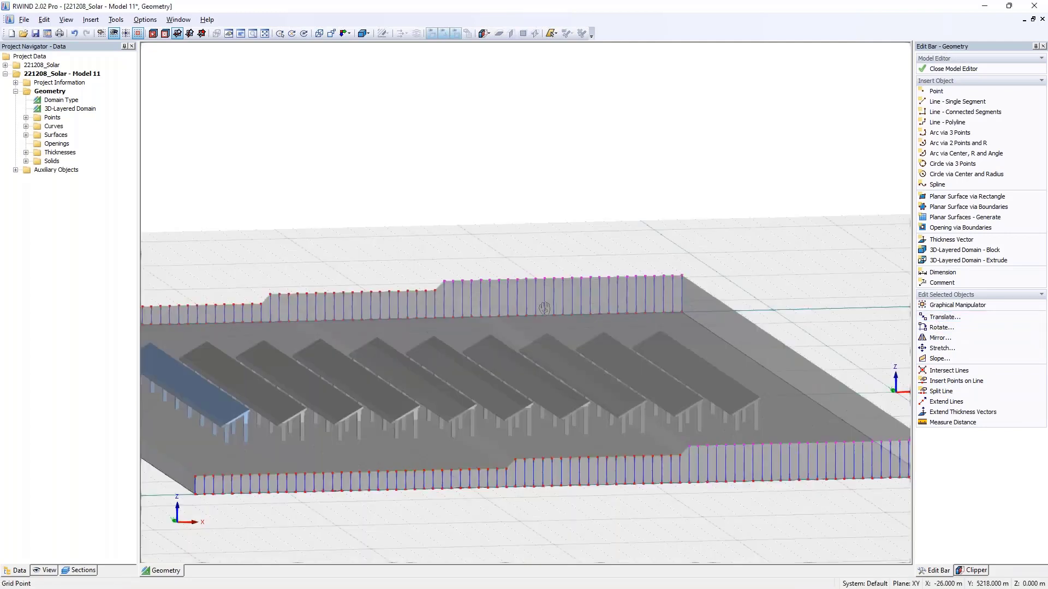
scroll(726, 252, "up", 3)
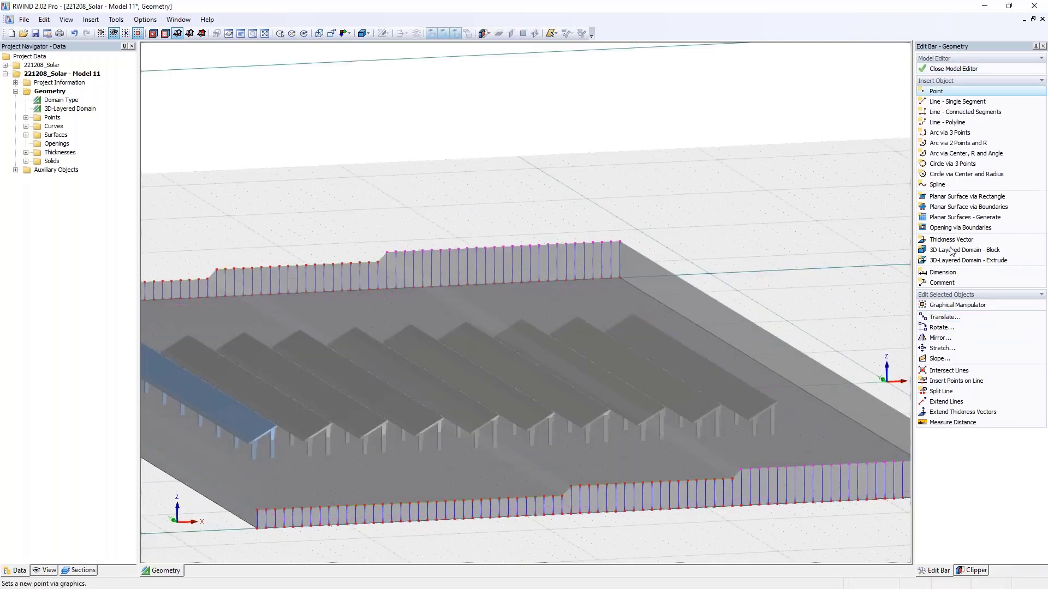
scroll(529, 267, "down", 3)
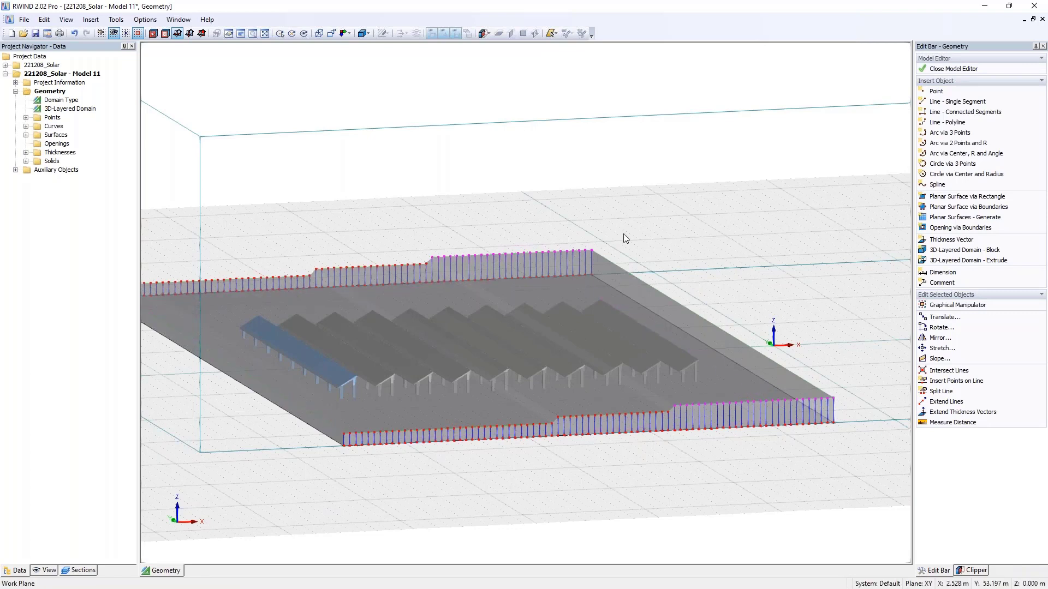
Step: Close the terrain model editor and adjust the wind tunnel automatically to a model standing on the ground
left_click(959, 71)
left_click(483, 325)
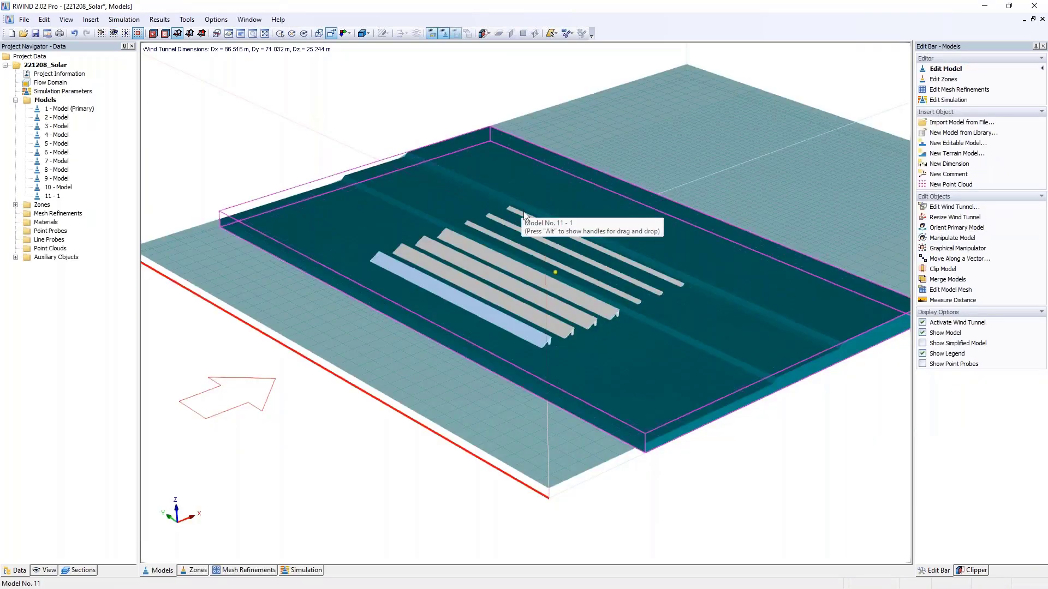
middle_click_drag(709, 319, 450, 212, "ctrl")
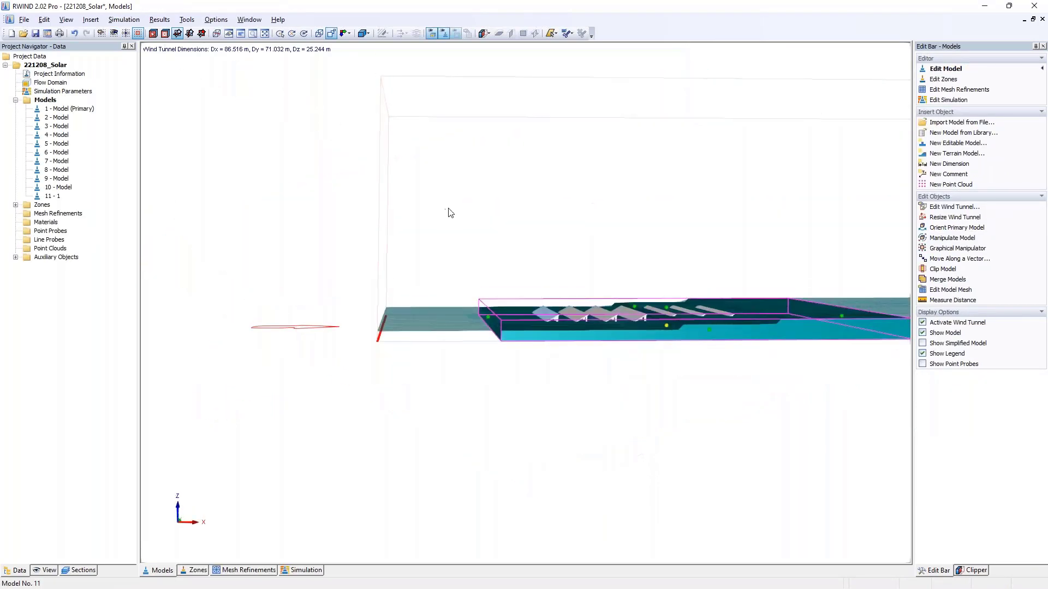
double_click(450, 213)
left_click(496, 344)
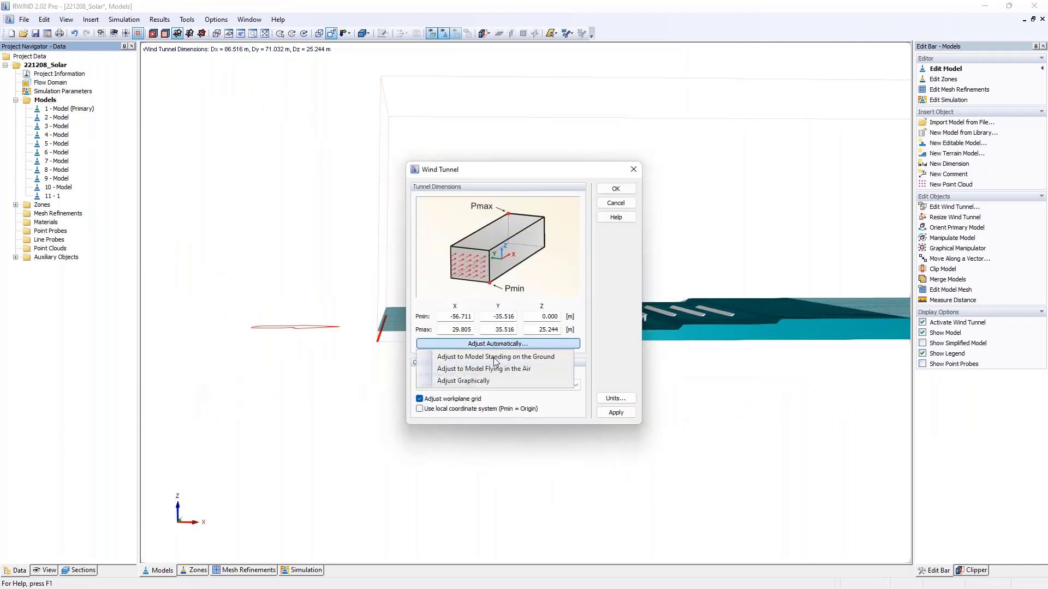
left_click(495, 357)
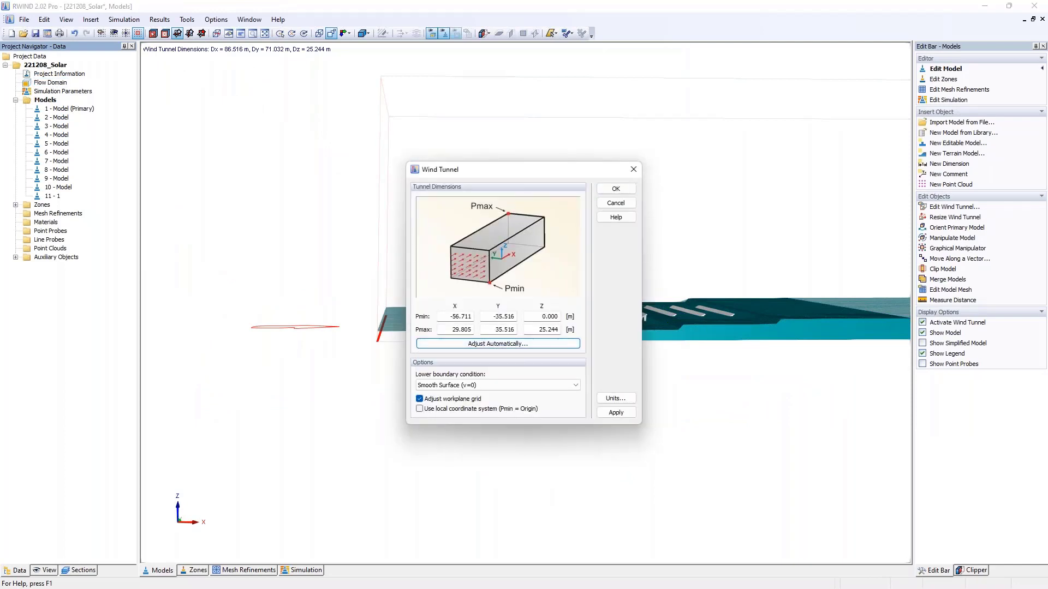
left_click(620, 192)
Step: Select all ten solar panel rows and move them by dZ 1 m with dX 0 and zero copies
middle_click_drag(706, 257, 605, 398, "ctrl")
left_click_drag(393, 193, 766, 388)
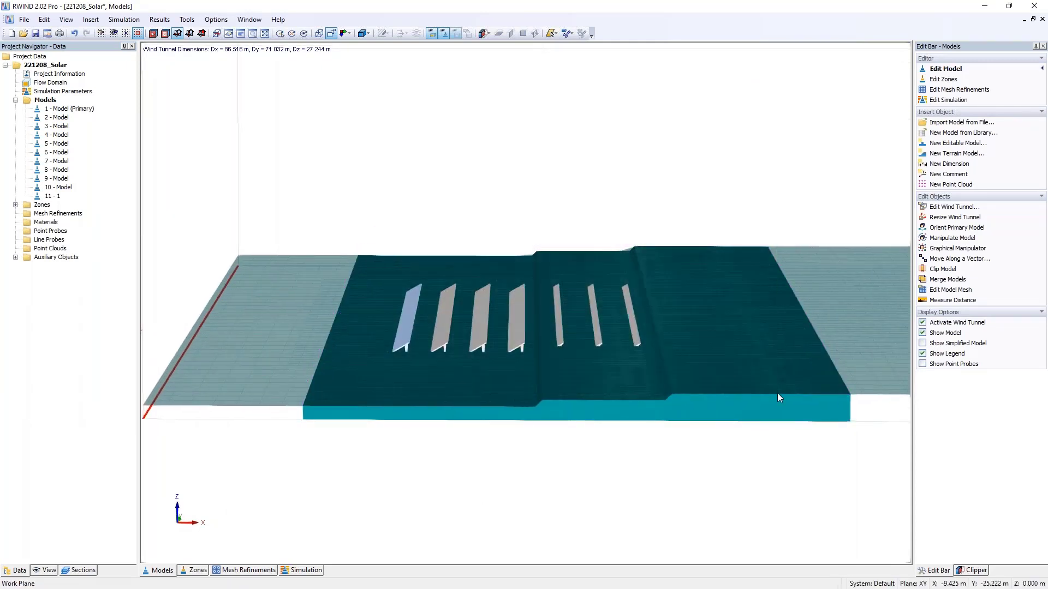
left_click_drag(383, 198, 794, 405)
middle_click_drag(709, 428, 706, 397, "ctrl")
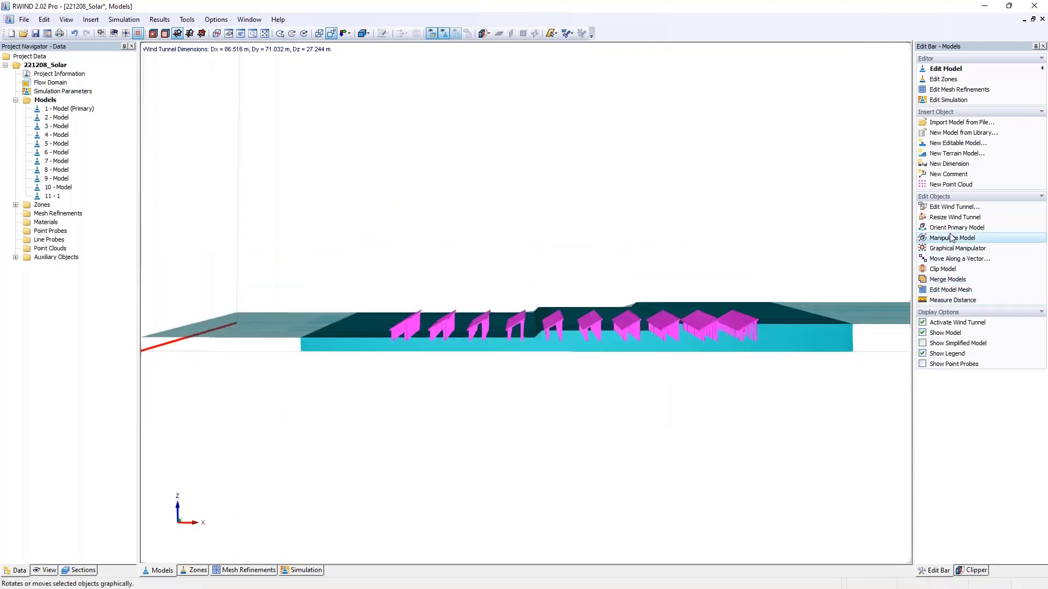
left_click(959, 259)
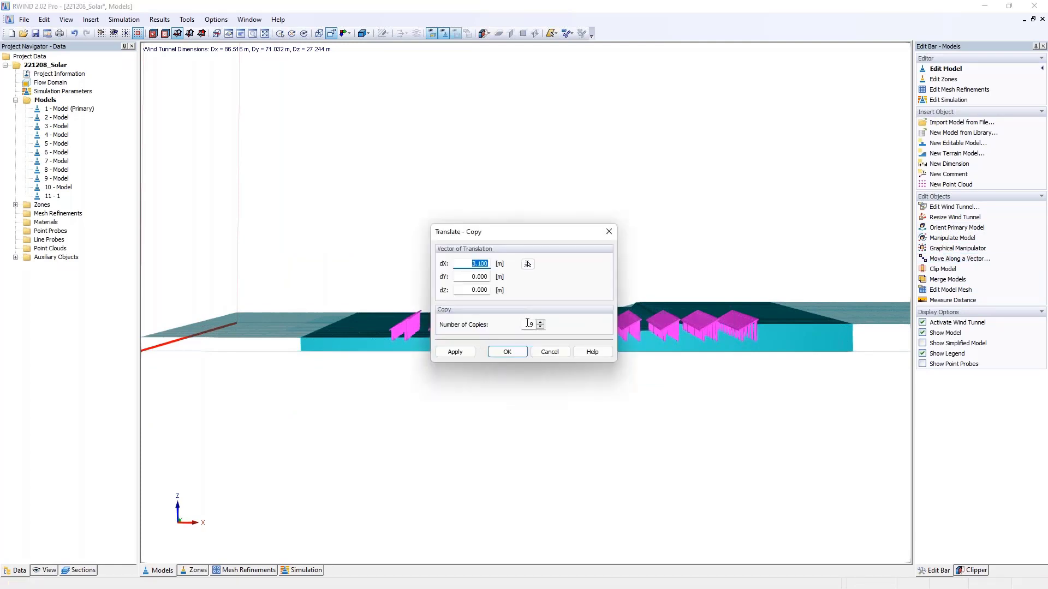
double_click(529, 324)
type("0")
double_click(465, 263)
type("0")
key("Tab")
key("Tab")
type("1")
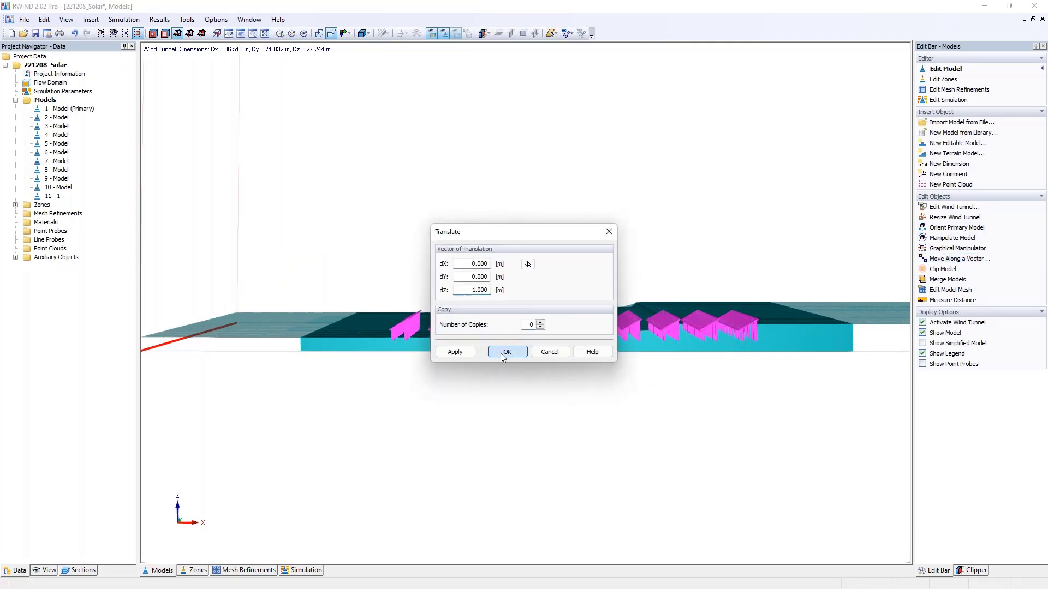
left_click(506, 352)
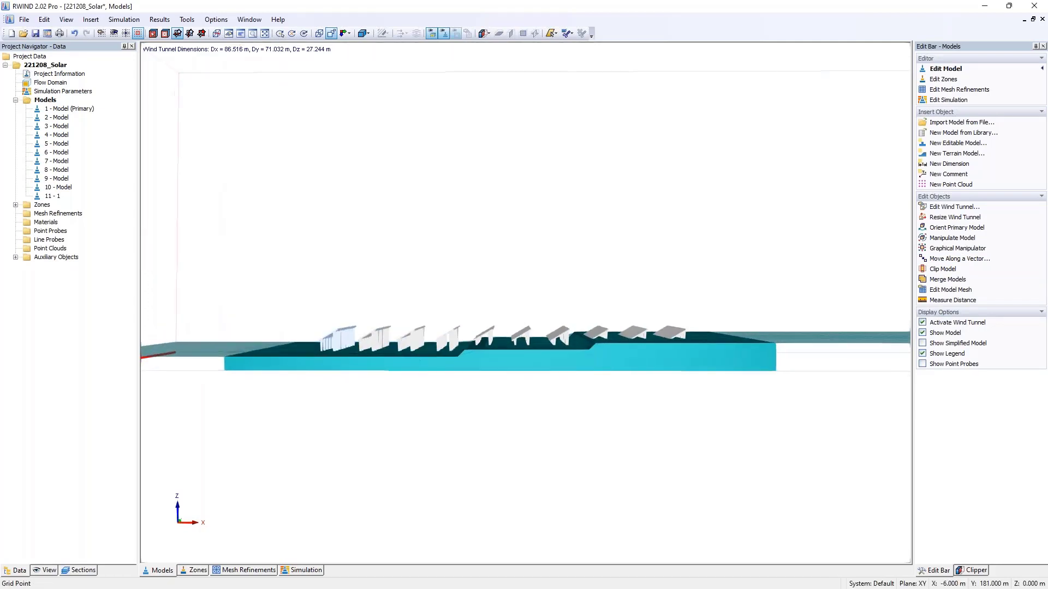
Step: Select the six panel rows nearest the +X end and move them by another dZ 0.5 m without copies
left_click_drag(474, 304, 725, 363)
left_click(480, 311)
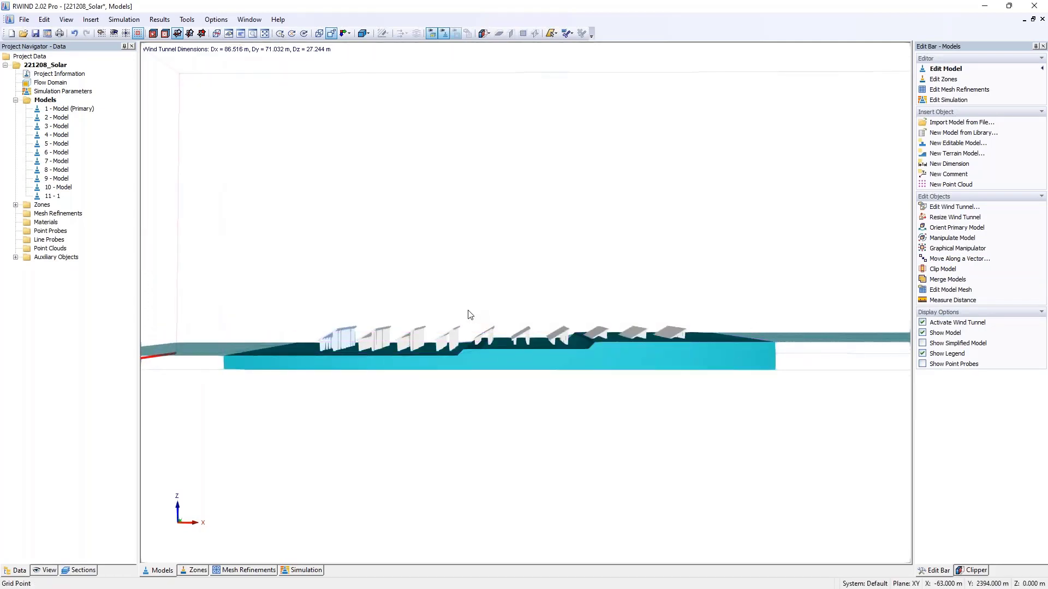
left_click_drag(469, 312, 704, 361)
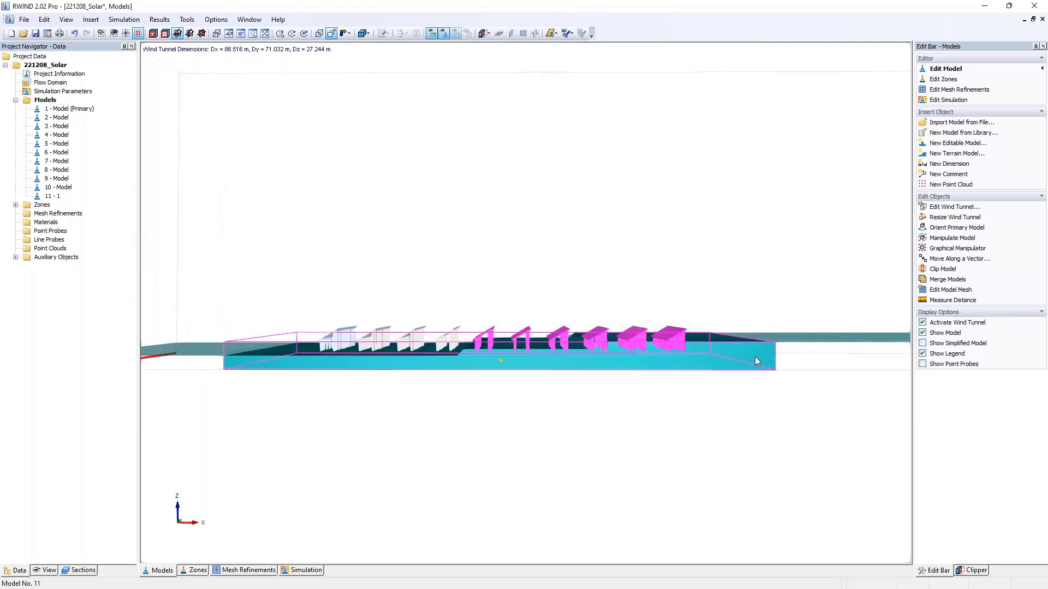
left_click(959, 258)
double_click(480, 290)
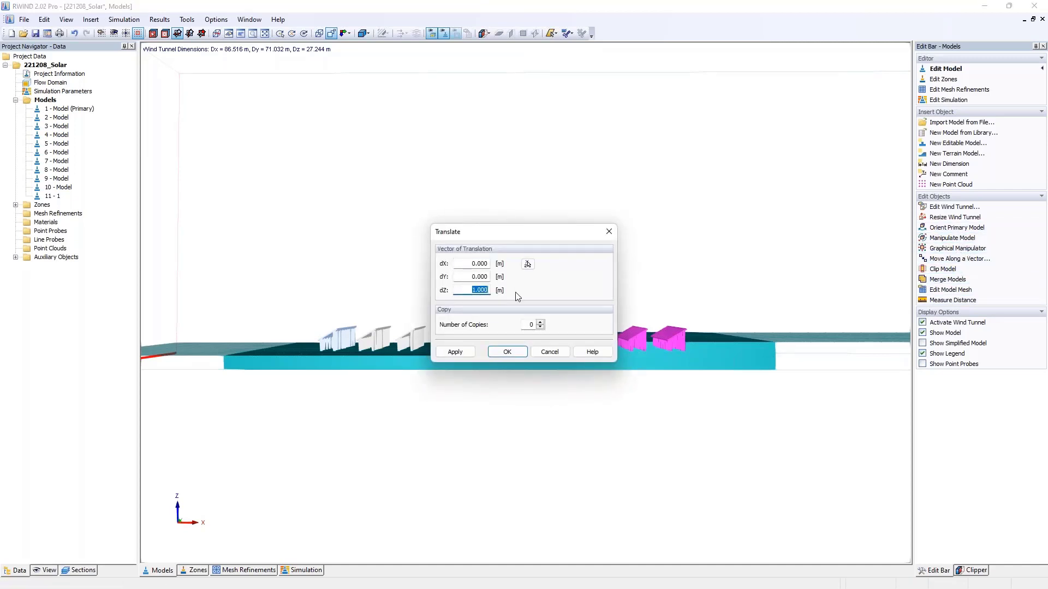
key("BackSpace")
key("Tab")
left_click(551, 323)
left_click(510, 352)
Step: Move the three panel rows on the highest terrain step by another dZ 0.5 m and inspect the stepped array
left_click_drag(655, 350, 657, 352)
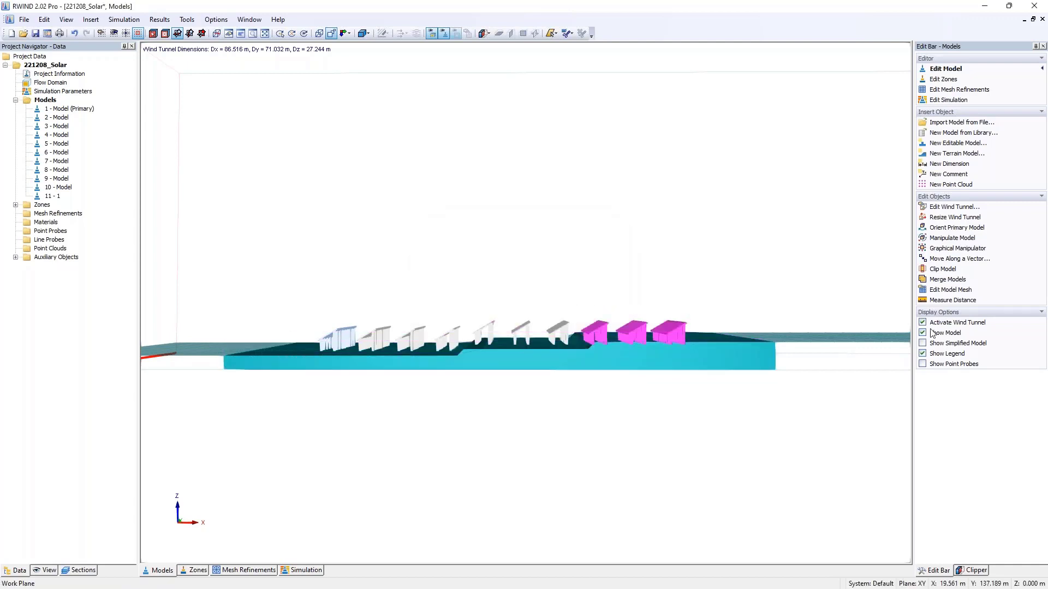
left_click(959, 258)
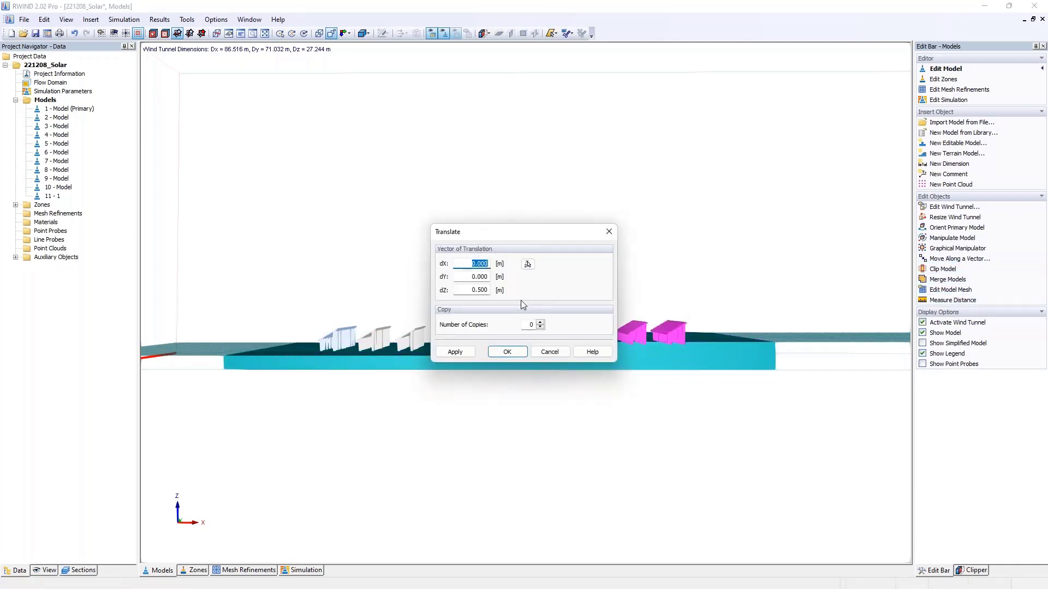
left_click(507, 352)
middle_click_drag(393, 257, 611, 336, "ctrl")
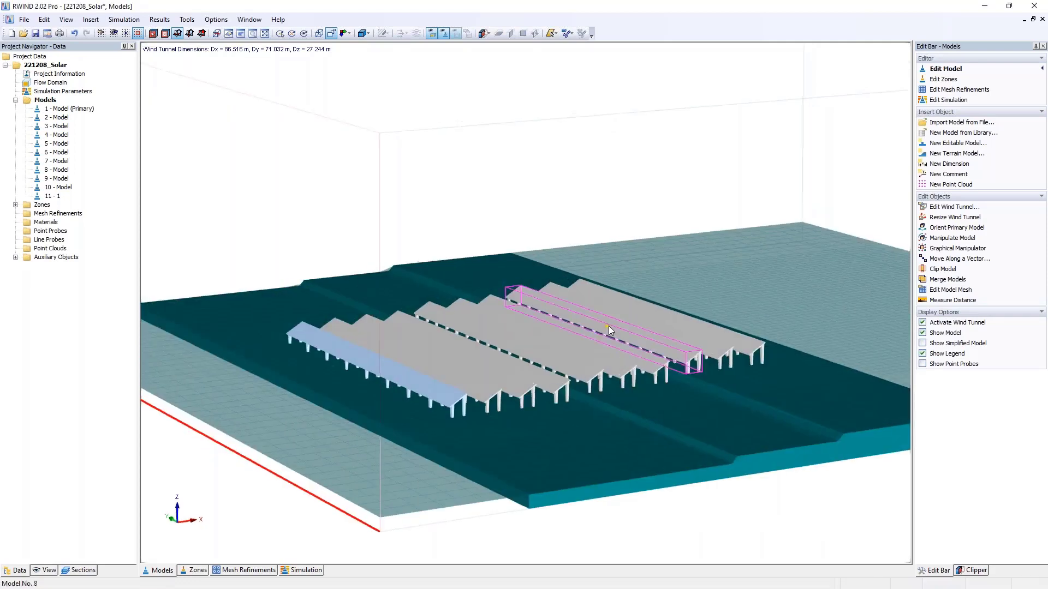
middle_click_drag(682, 364, 573, 327, "ctrl")
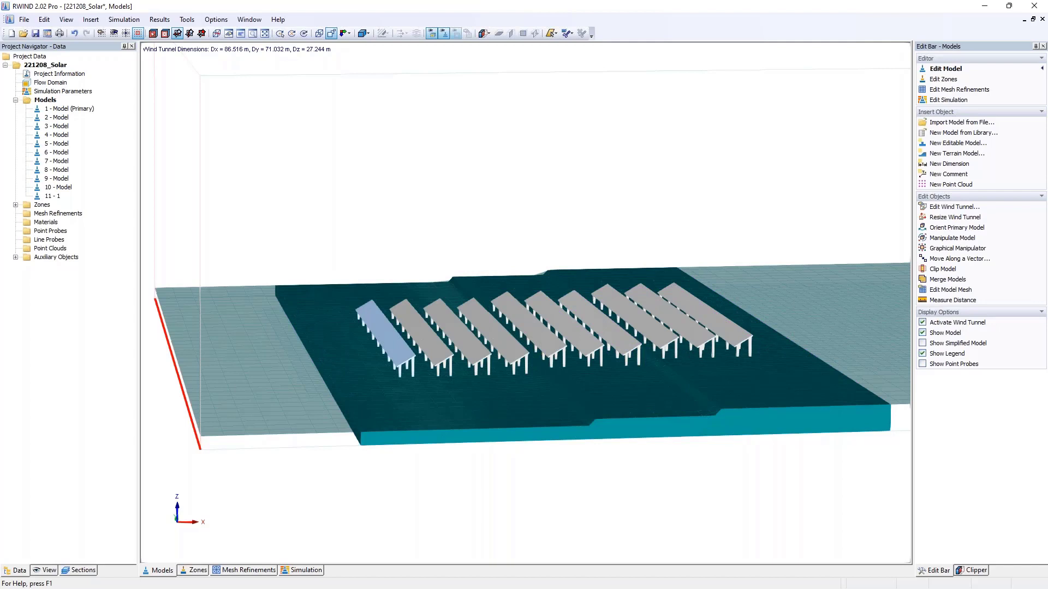
Step: Open the calculated project 11-1.1_ModEditor-Q2_withT and examine the surface pressures and drag forces on the panel rows
left_click(23, 33)
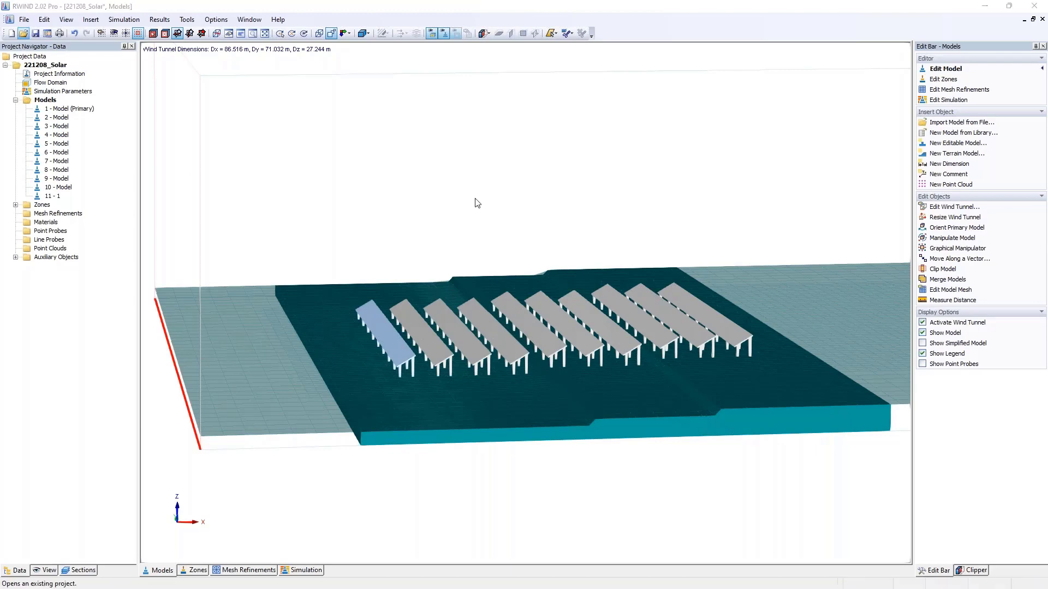
double_click(595, 447)
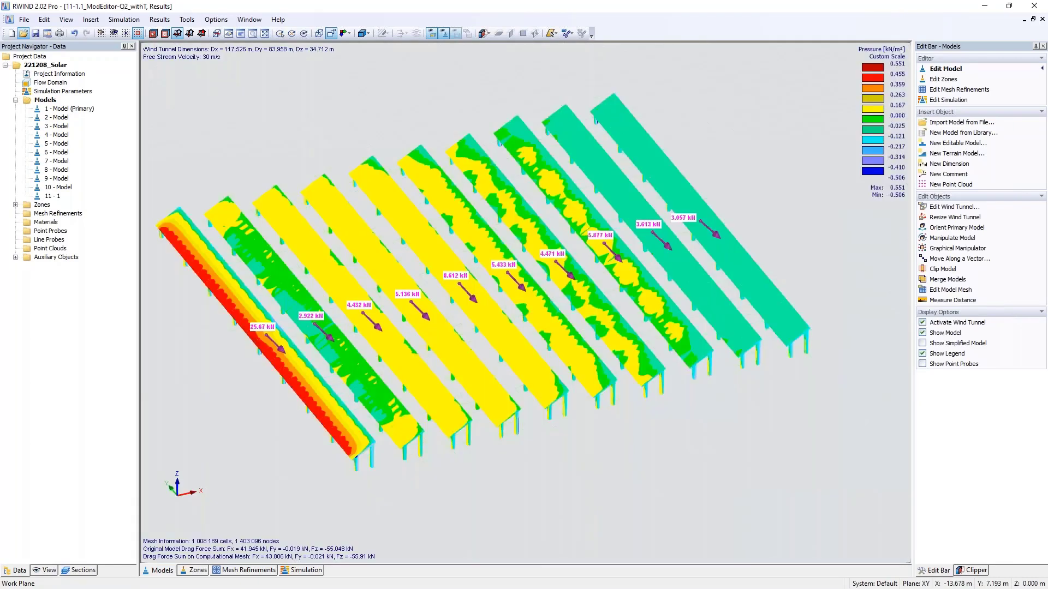
middle_click_drag(594, 228, 378, 268, "ctrl")
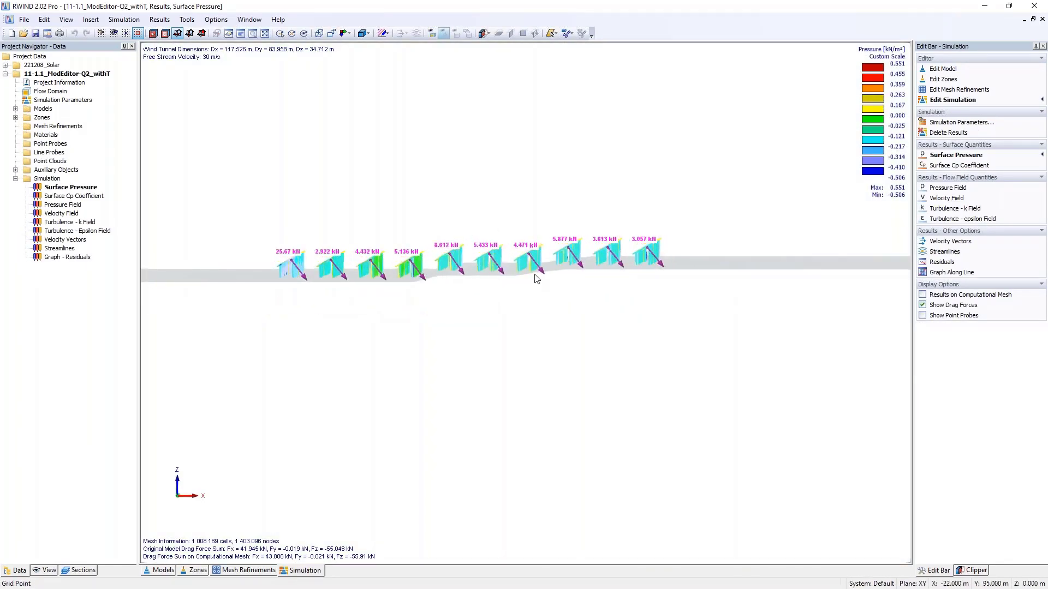
middle_click_drag(269, 297, 480, 351, "ctrl")
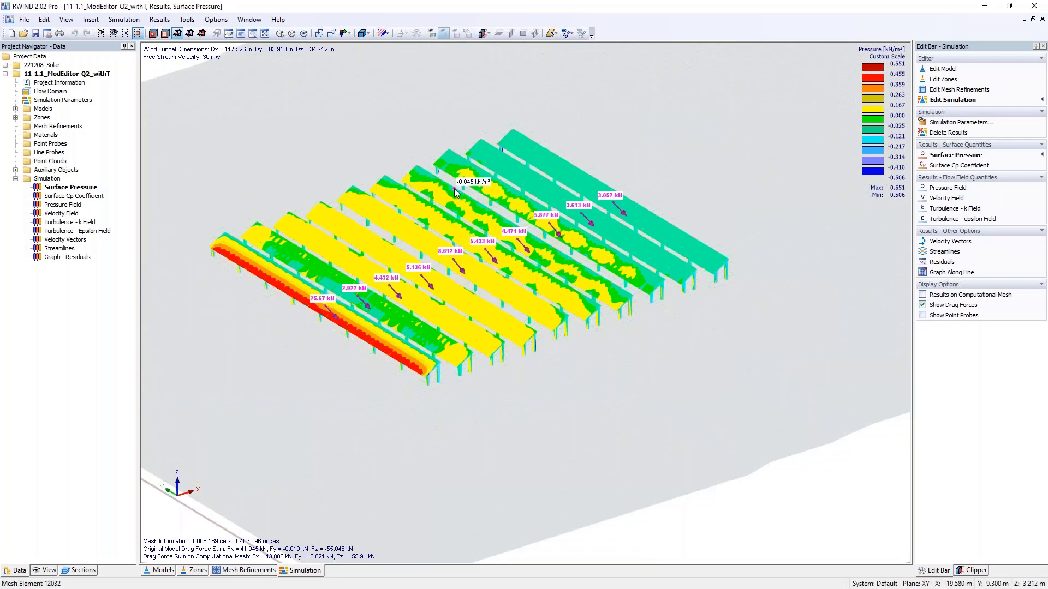
Step: Exit RWIND without saving the changes to 221208_Solar.rws2
left_click(1033, 6)
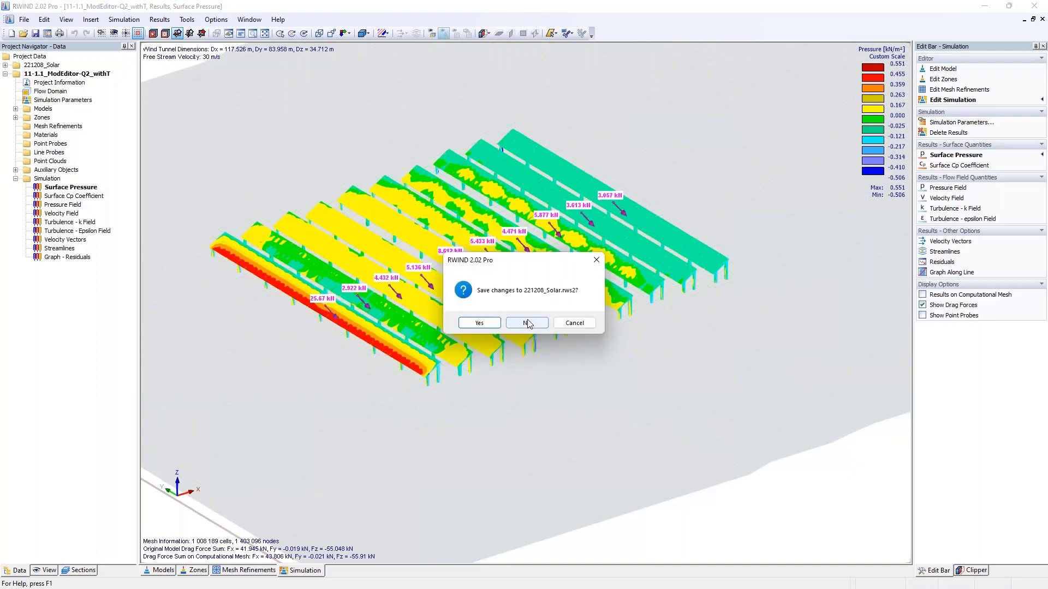
left_click(527, 323)
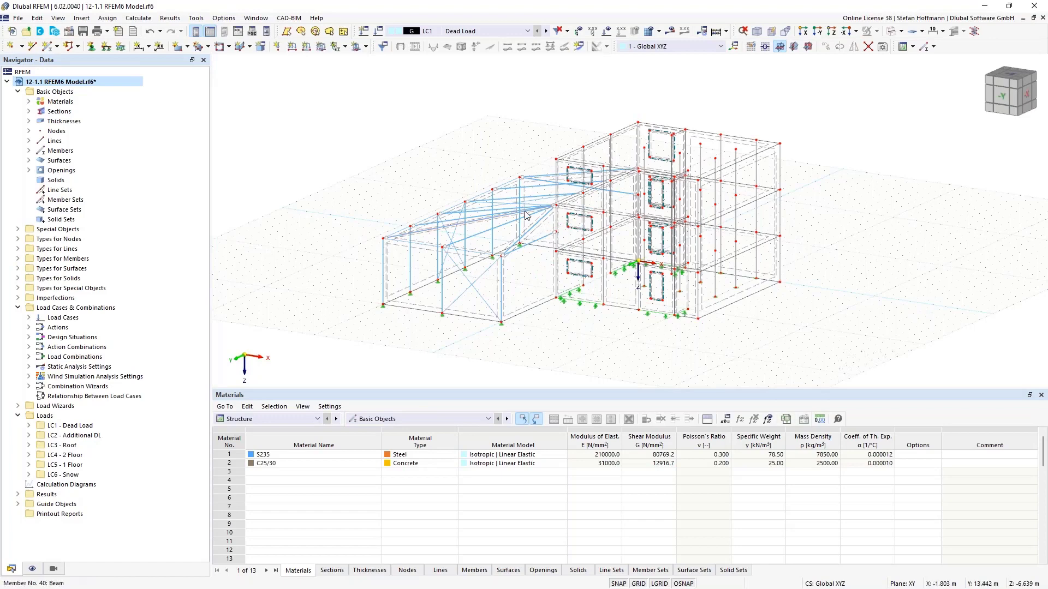
Step: Switch to RFEM and display the 12-1.1 RFEM6 Model building with shaded surfaces and solid members for inspection
middle_click_drag(527, 215, 631, 204)
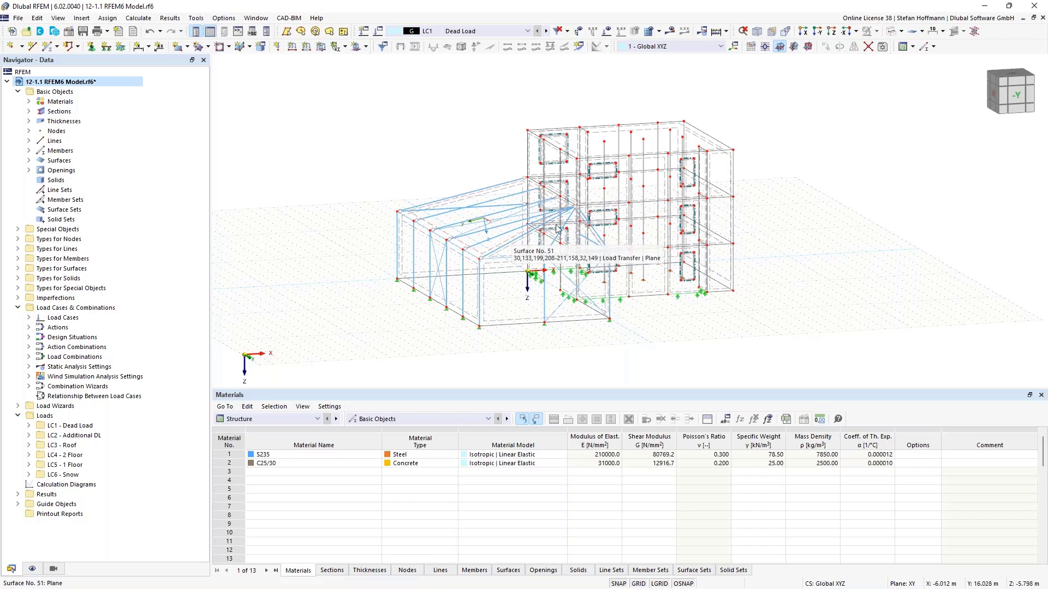
left_click(891, 31)
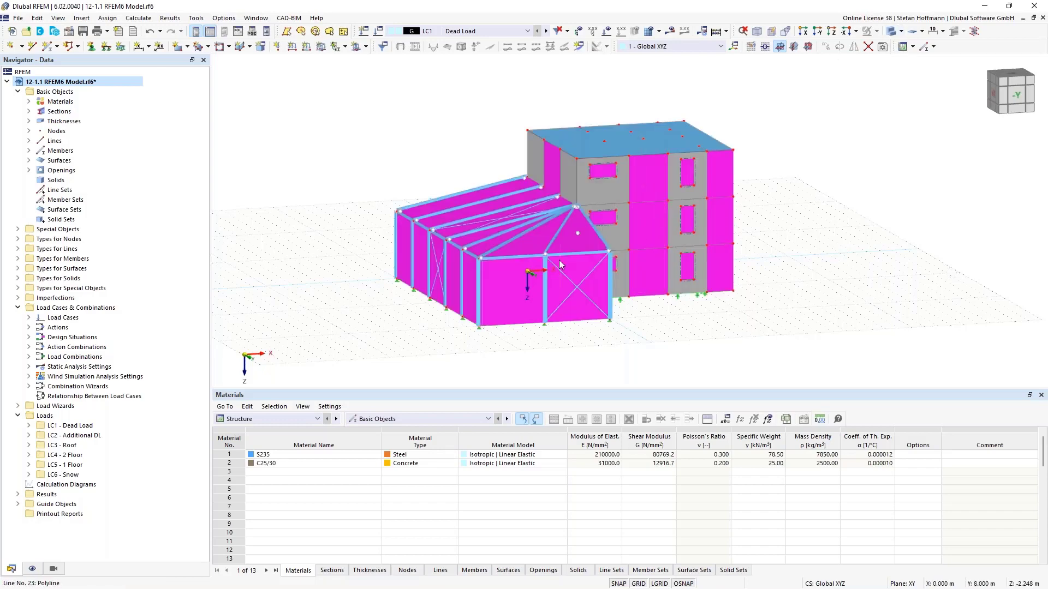
middle_click_drag(637, 194, 630, 289, "ctrl")
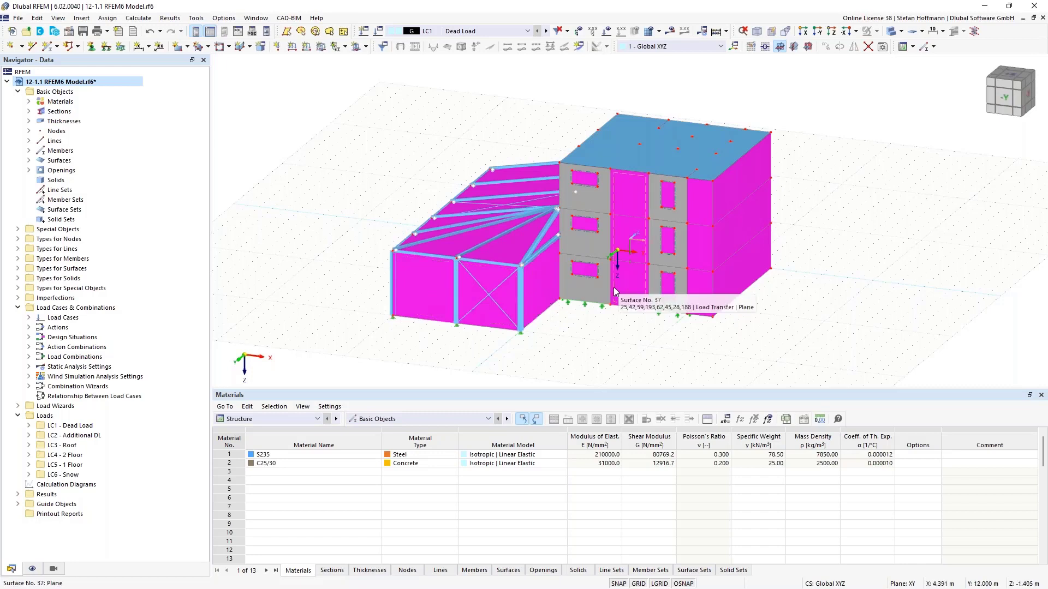
Step: Examine the load transfer settings of the low hall's end wall surface, including the members excluded from load transfer, and close them
double_click(438, 293)
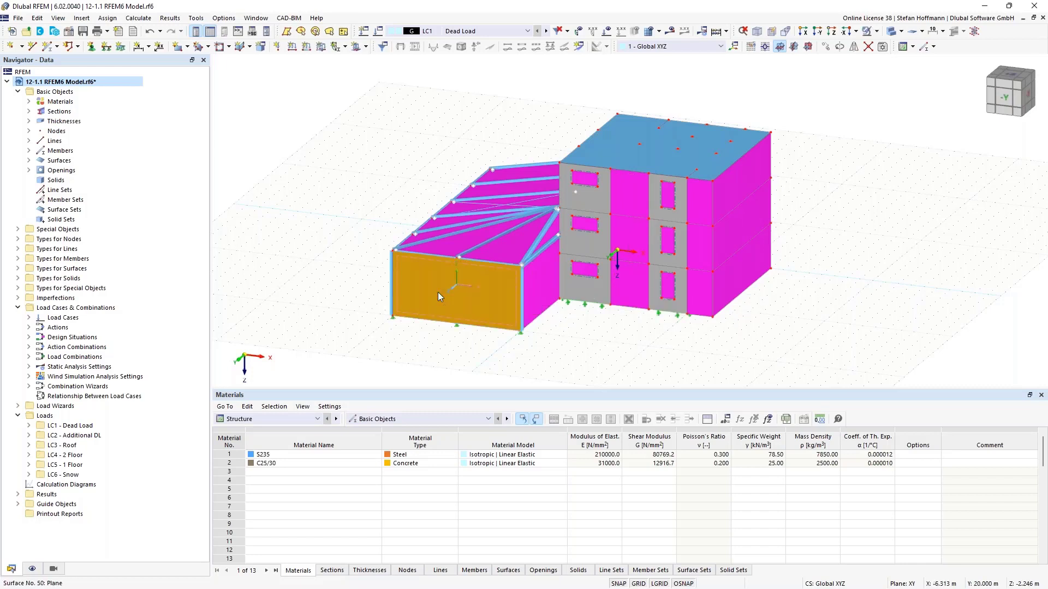
left_click(259, 124)
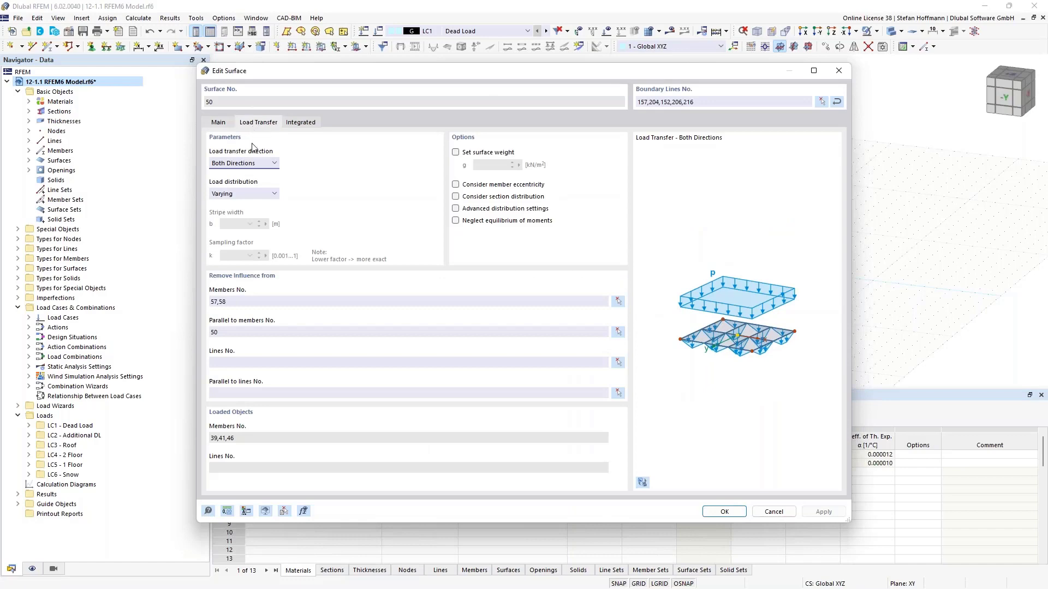
left_click_drag(240, 302, 195, 302)
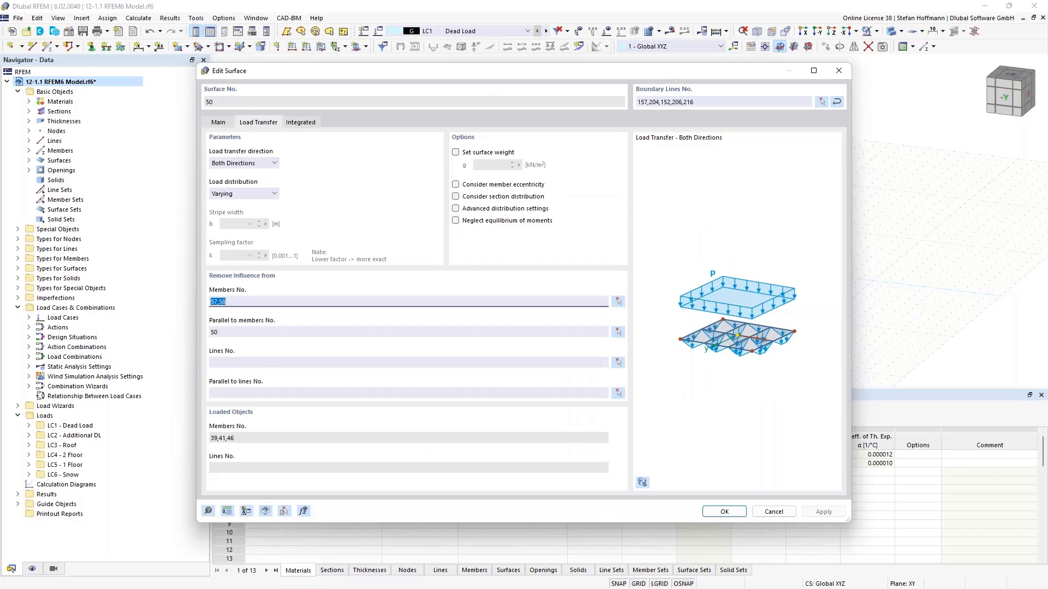
key("Return")
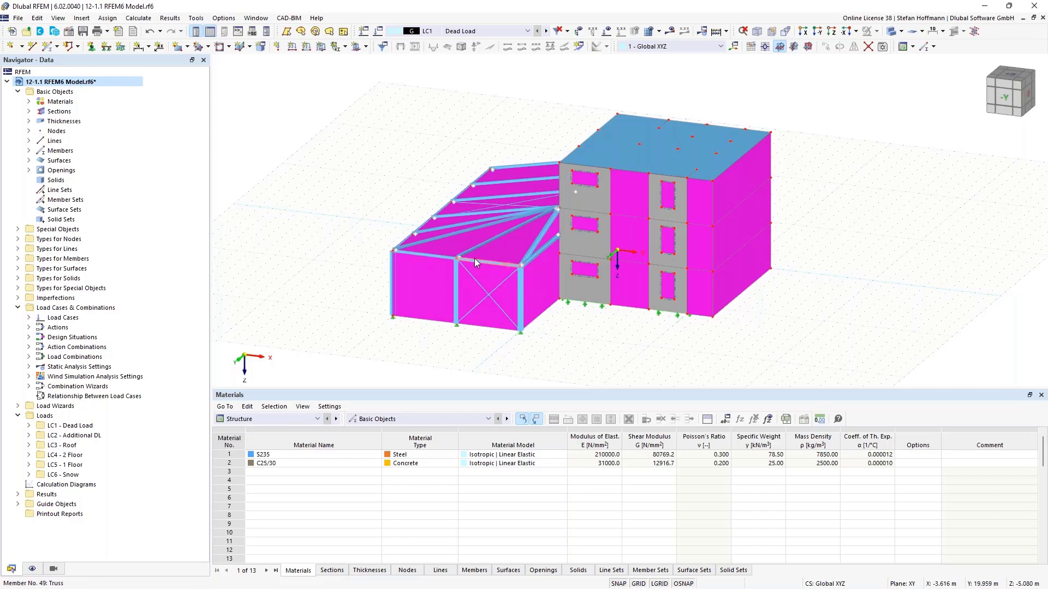
mouse_move(475, 262)
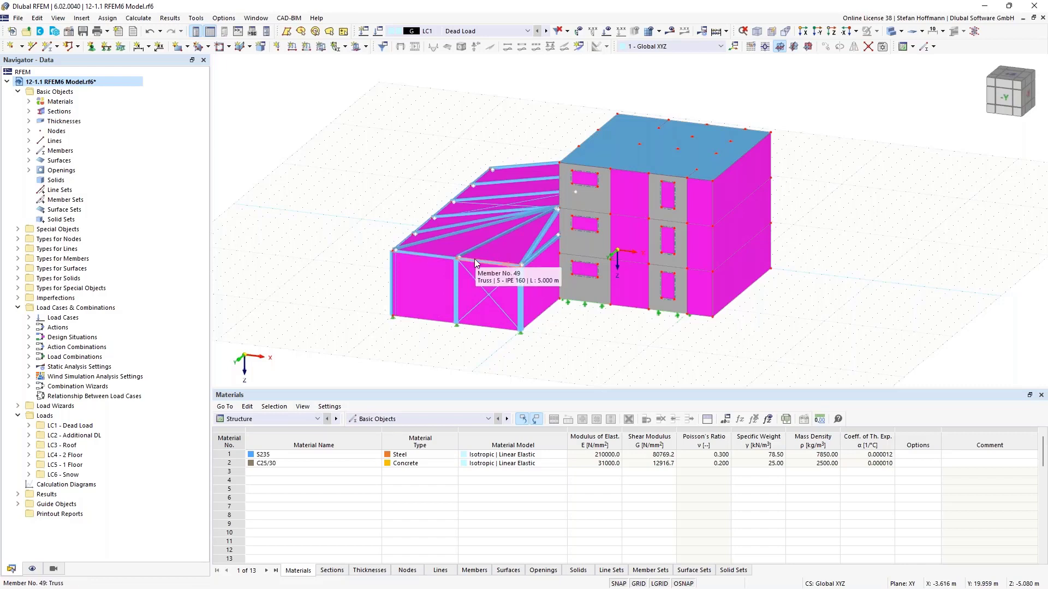
Step: Examine the model's base data, covering the activated Wind Simulation add-on and the location parameters
middle_click_drag(463, 243, 542, 183, "ctrl")
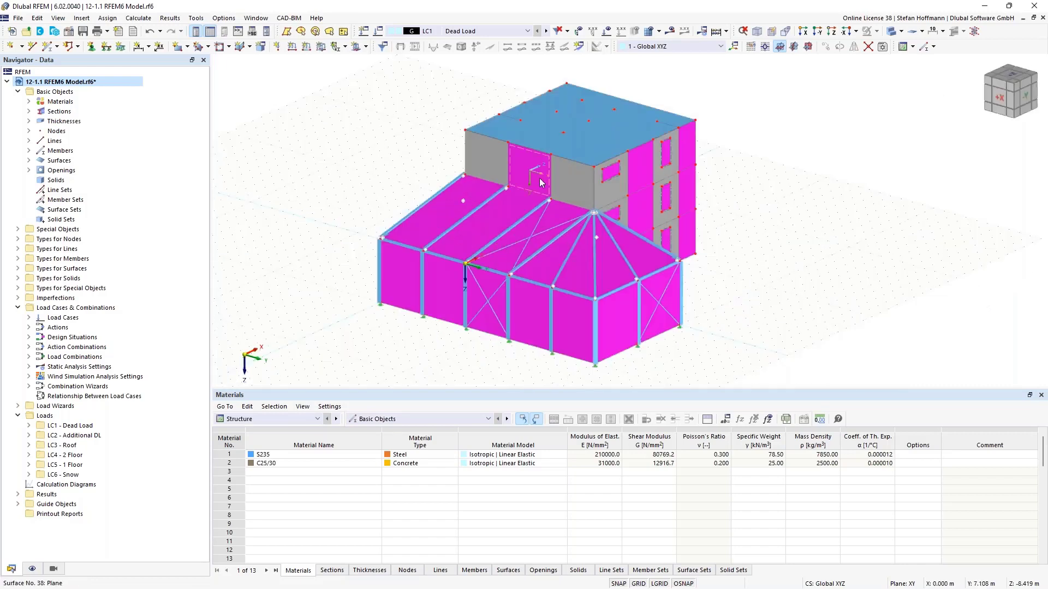
right_click(87, 82)
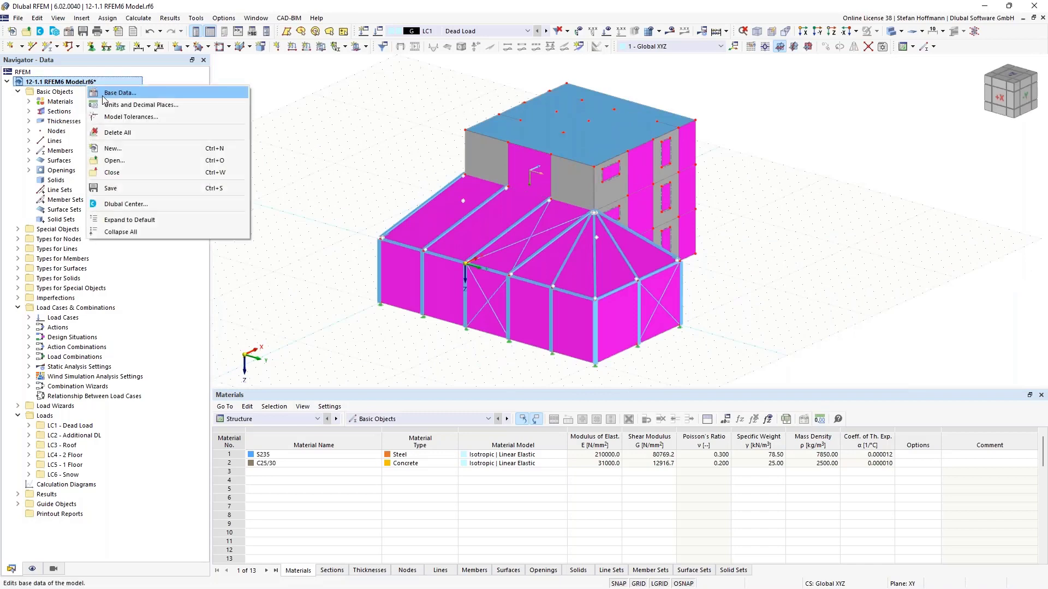
left_click(109, 94)
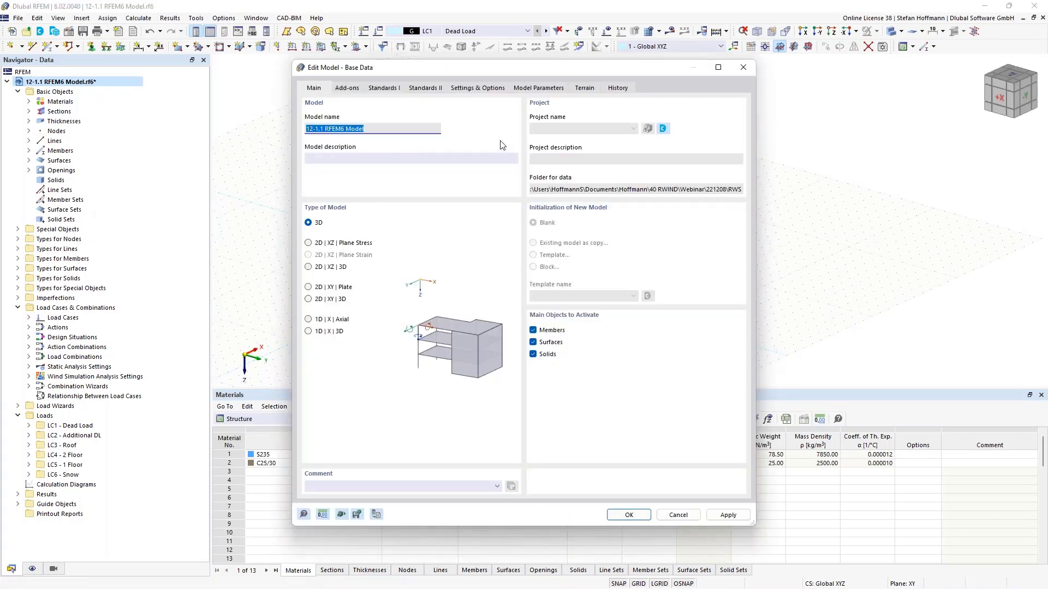
left_click(353, 89)
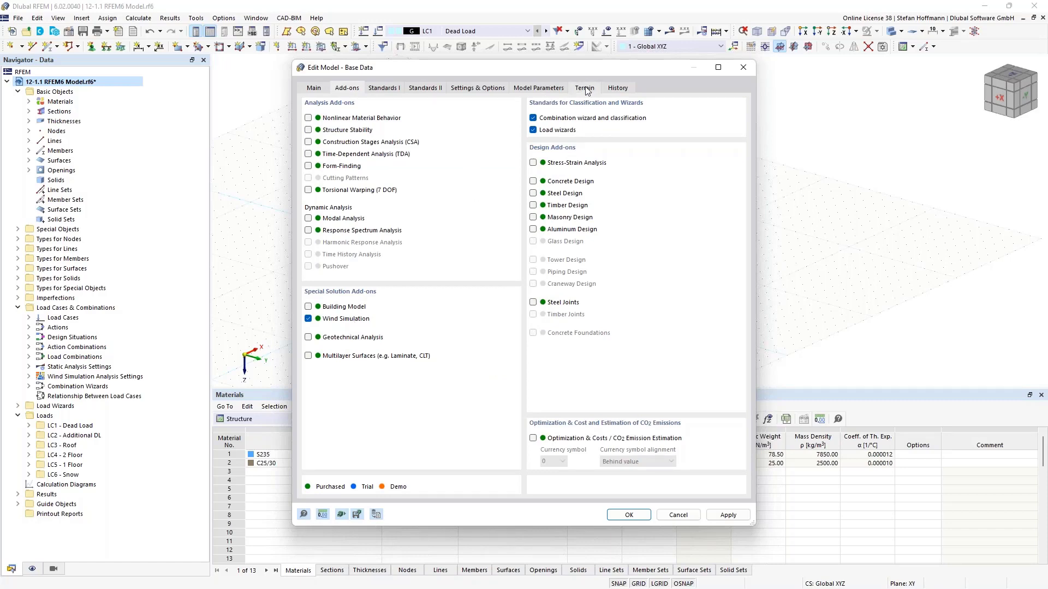
left_click(560, 89)
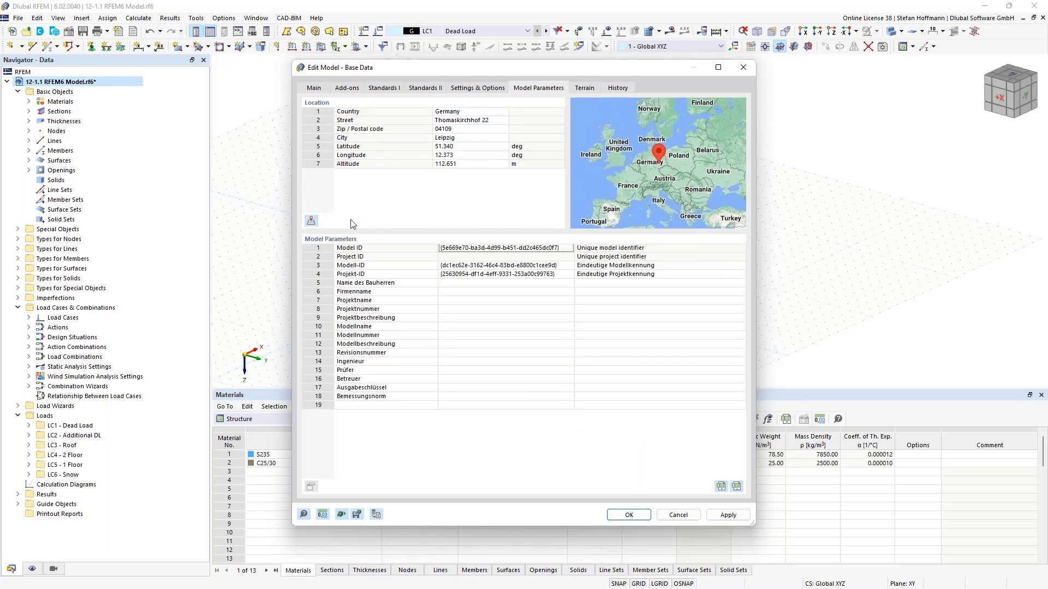
Step: Compare the Horizontal Plane, Inclined Plane and Table terrain definitions, including the coordinate table, then leave the base data without applying a terrain
left_click(586, 88)
left_click(365, 130)
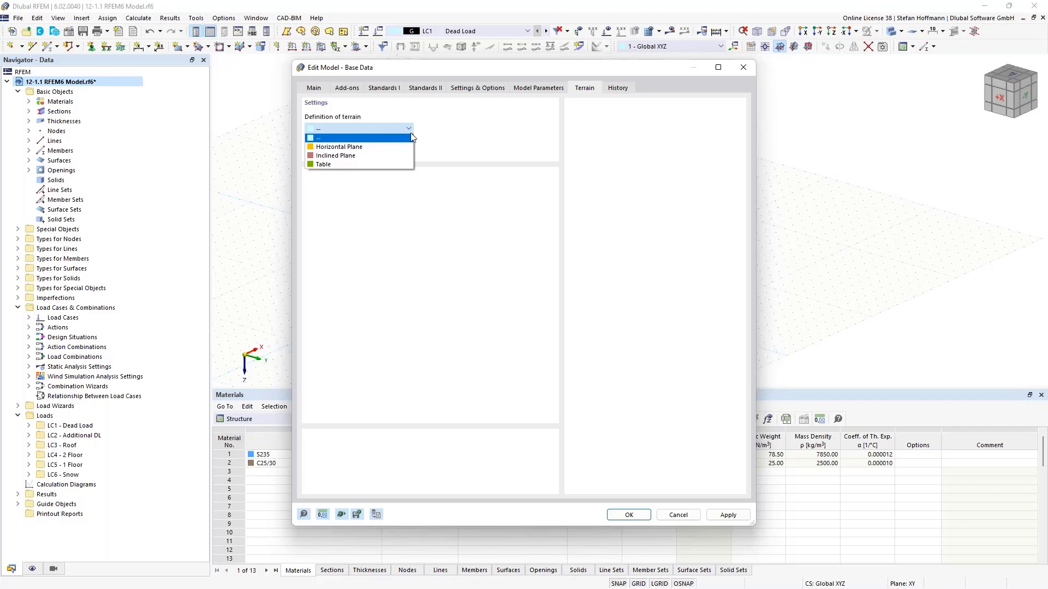
left_click(376, 147)
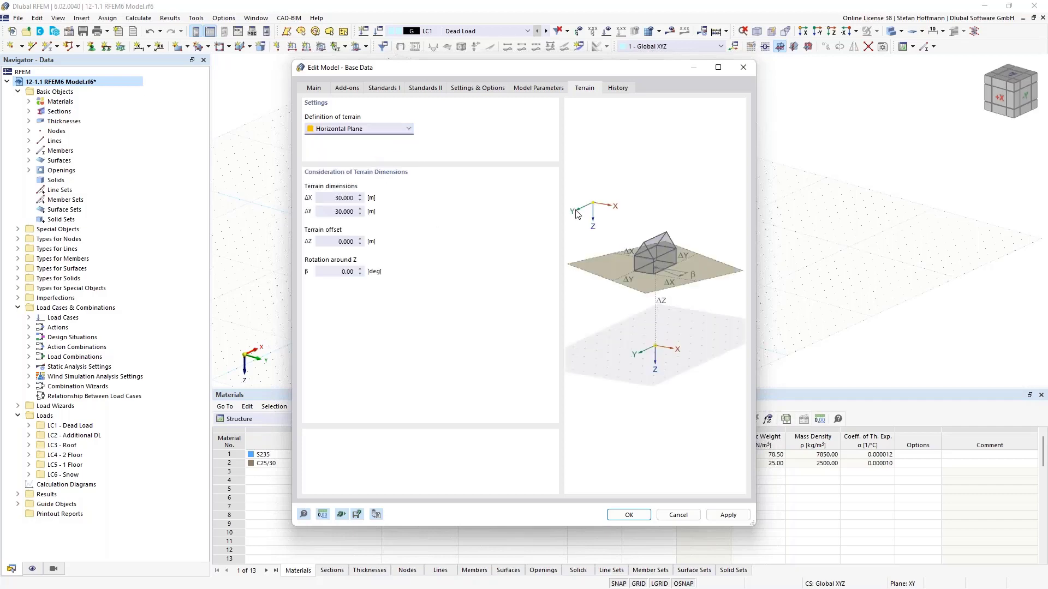
left_click(376, 131)
left_click(351, 156)
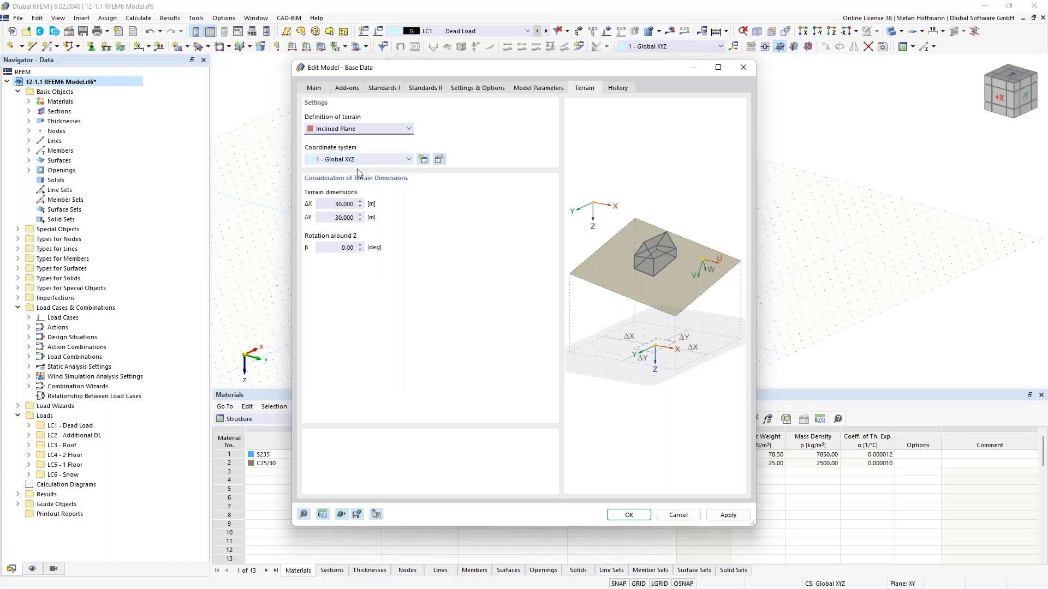
left_click(350, 129)
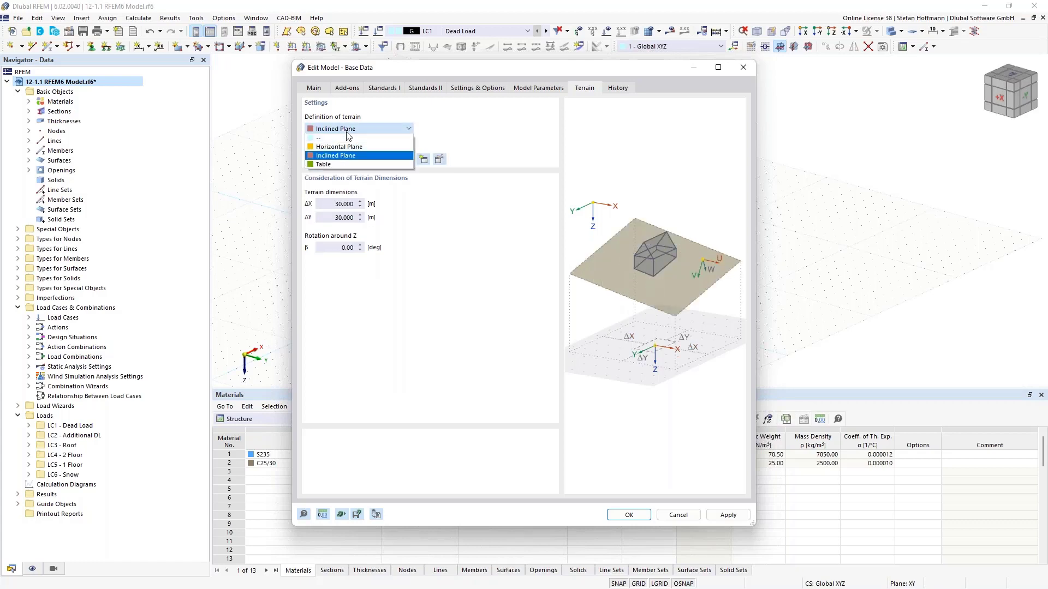
left_click(343, 165)
left_click(625, 88)
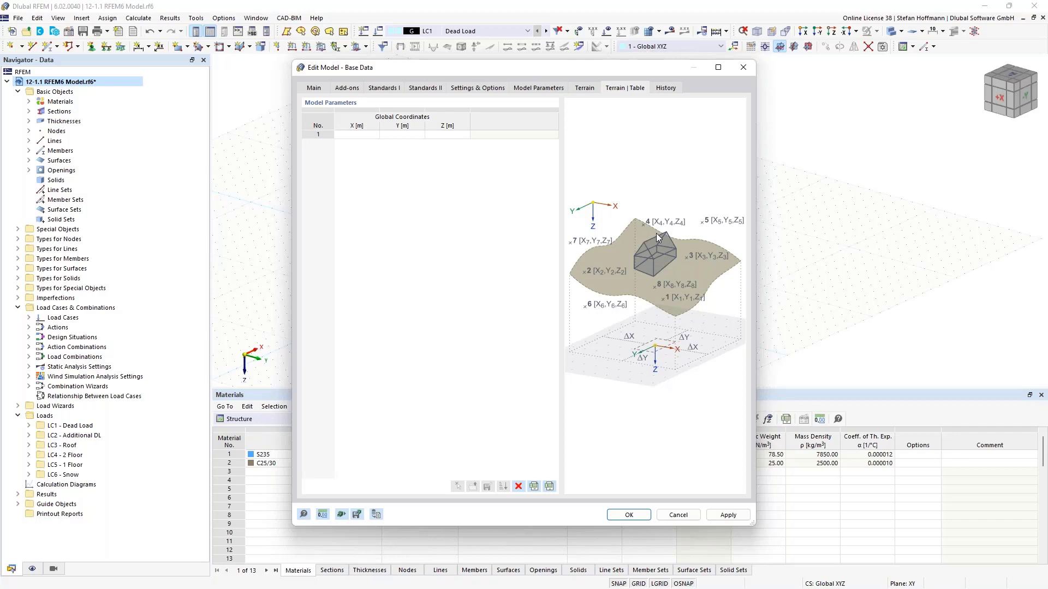
left_click(590, 93)
left_click(363, 129)
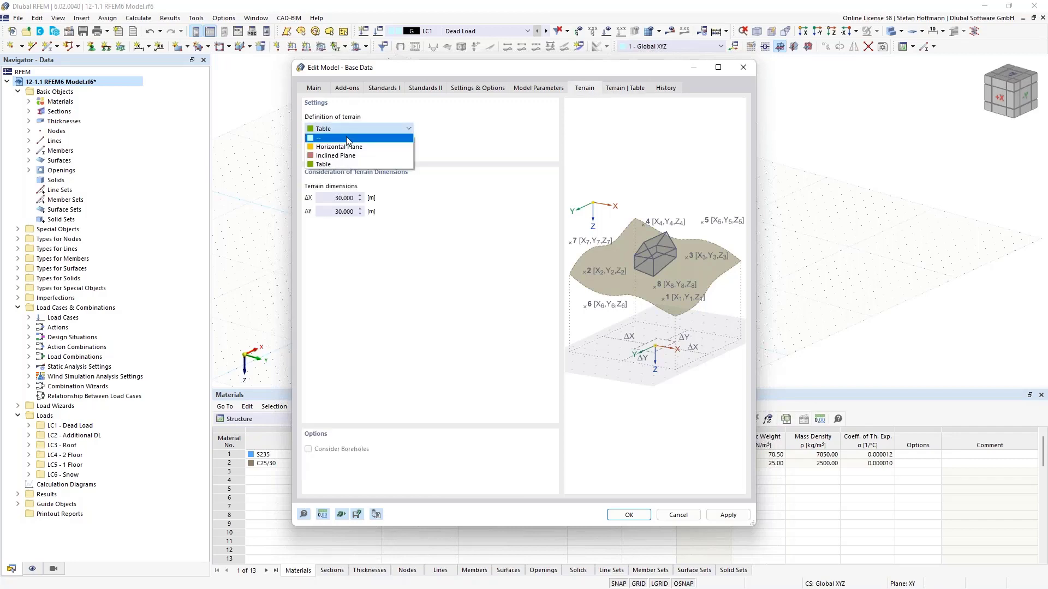
left_click(338, 136)
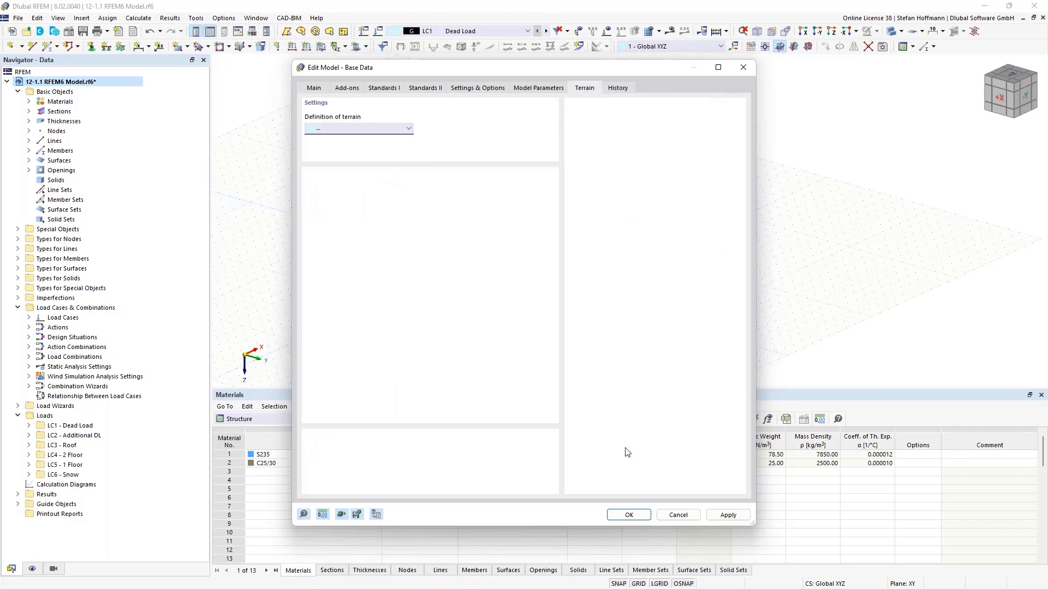
left_click(667, 516)
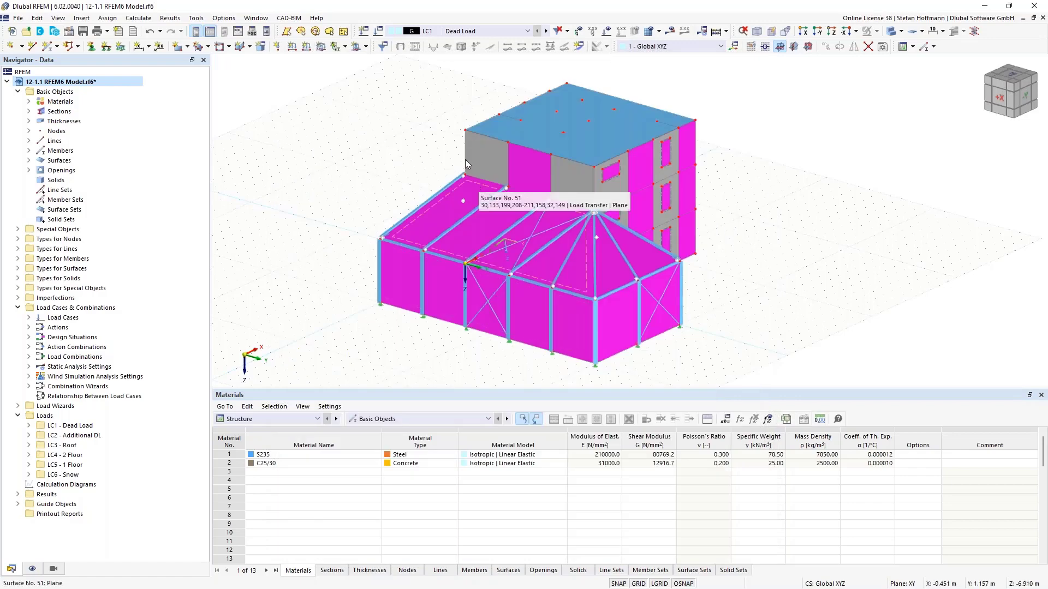
Step: Create load case LC7 with action category Wind and analysis type Wind Simulation
left_click(363, 32)
left_click(380, 263)
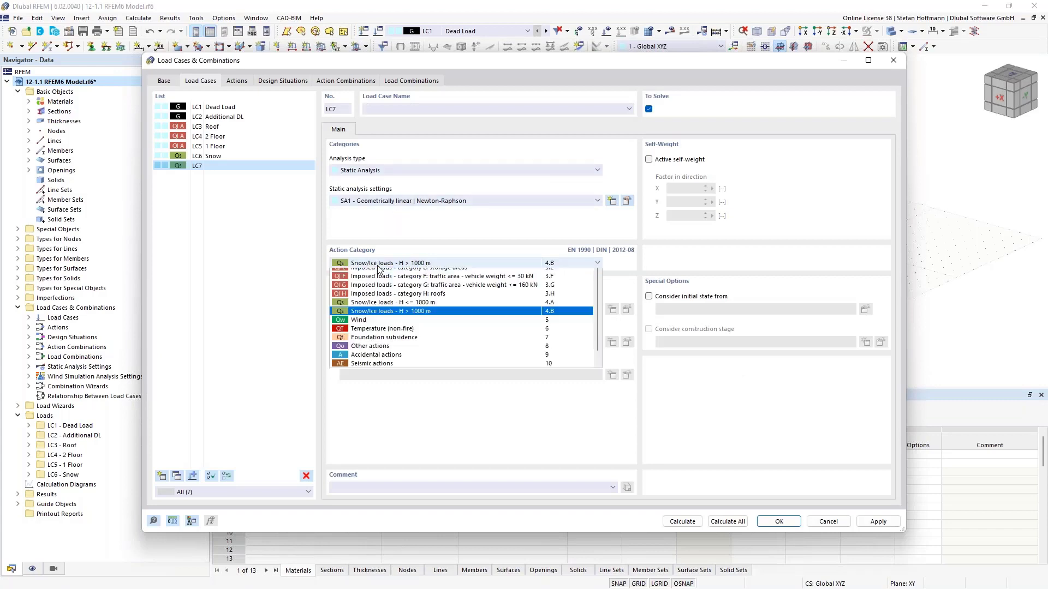
left_click(368, 172)
left_click(357, 189)
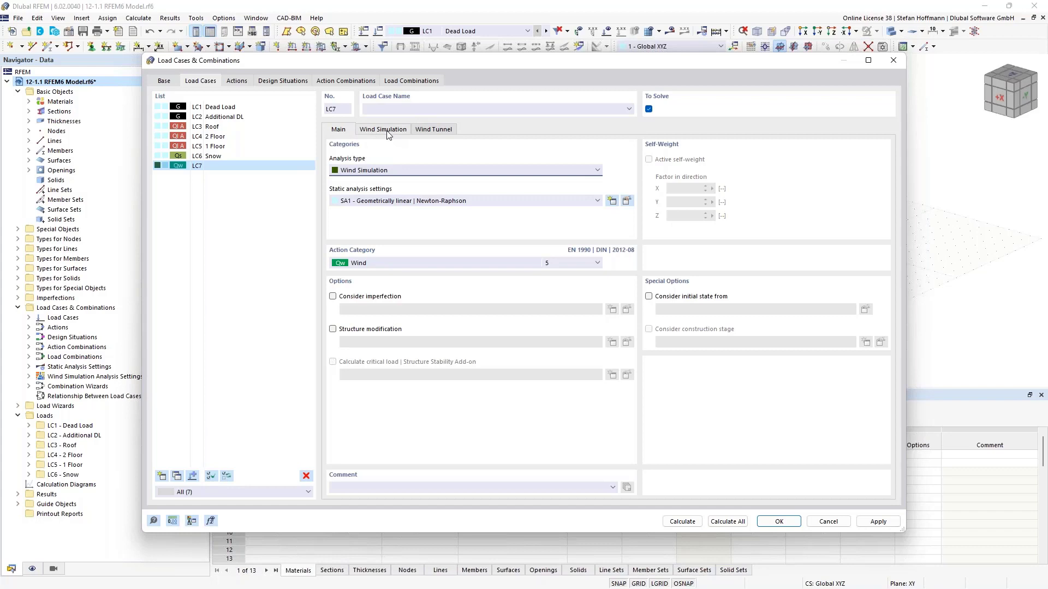
Step: Open the wind simulation analysis settings WA1 of LC7 and examine the simulation types and flow parameters
left_click(388, 131)
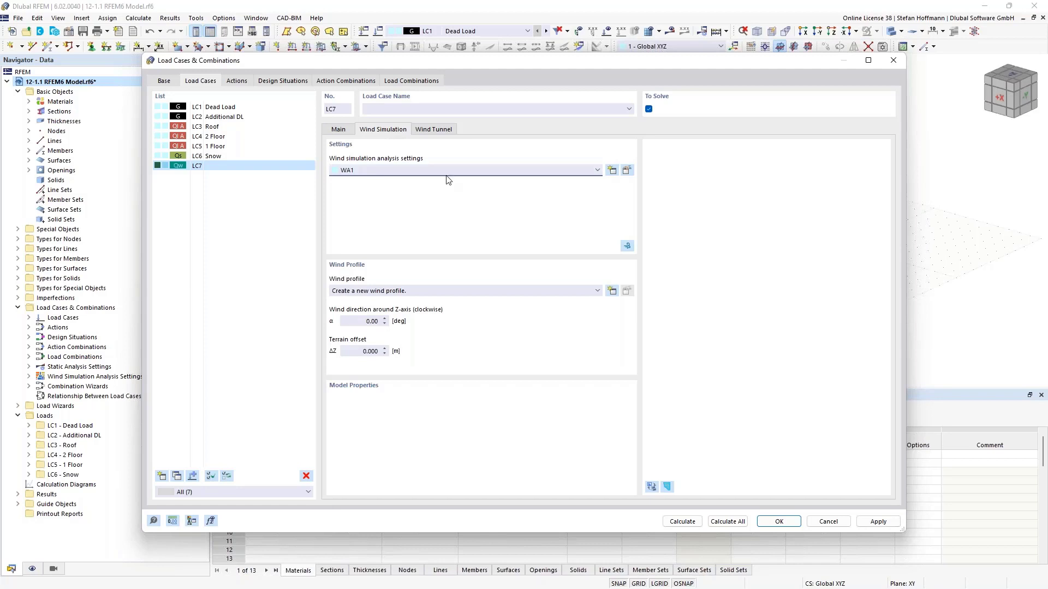
left_click(629, 172)
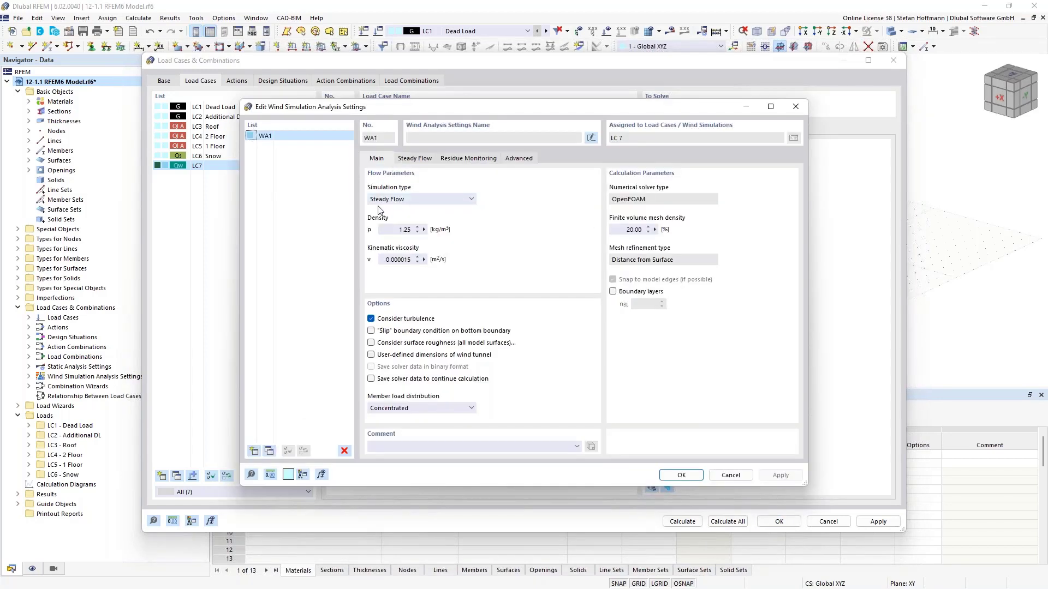
left_click(426, 199)
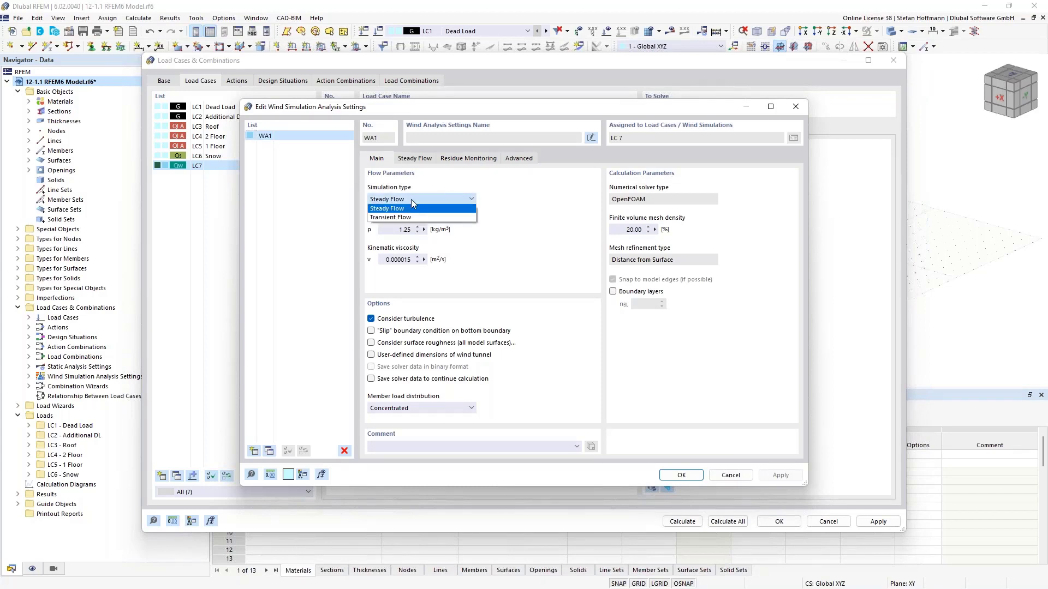
left_click(411, 199)
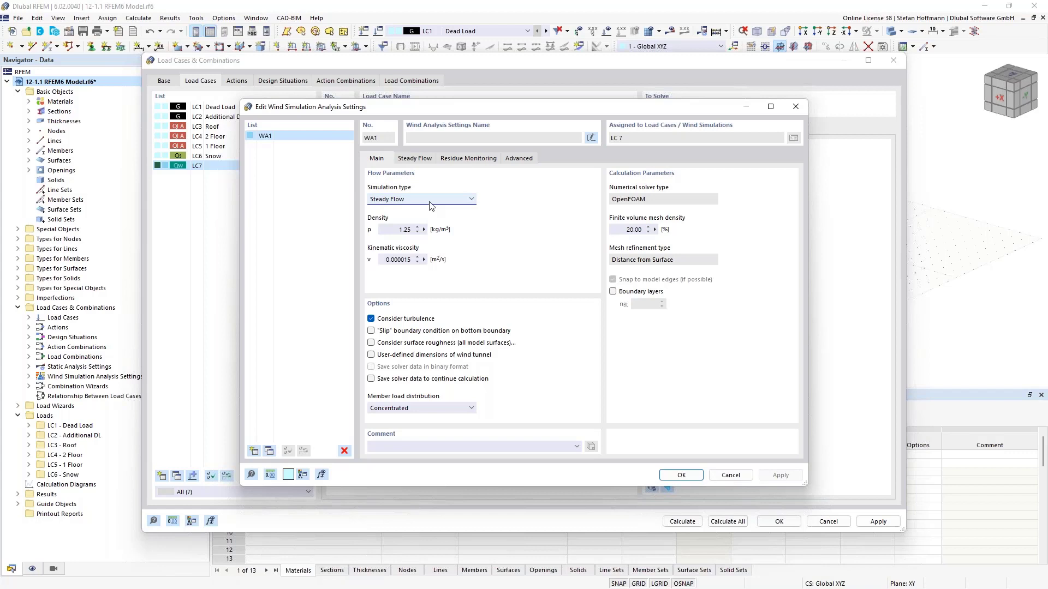
key("Tab")
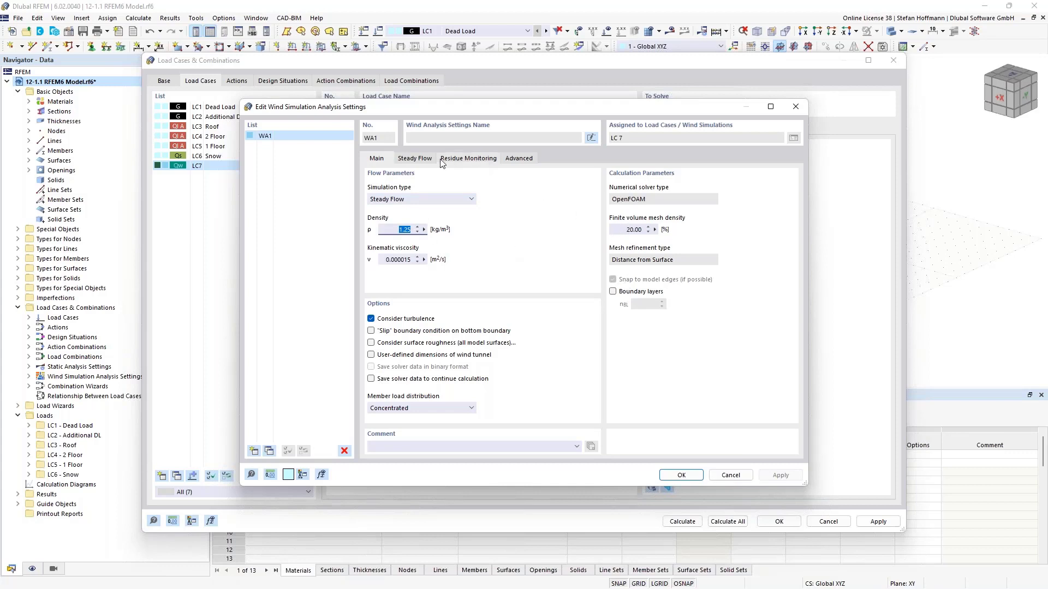
Step: Examine the steady flow calculation parameters, turbulence models, residue monitoring and relaxation factors of WA1, and close the settings unchanged
left_click(414, 158)
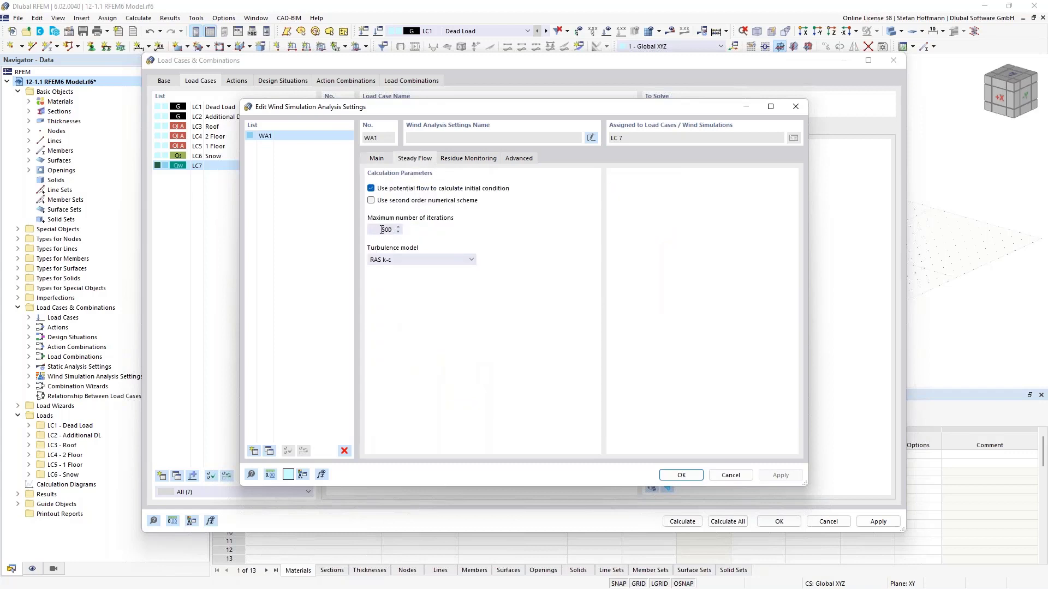
left_click(426, 260)
left_click(426, 260)
left_click(468, 158)
left_click(518, 158)
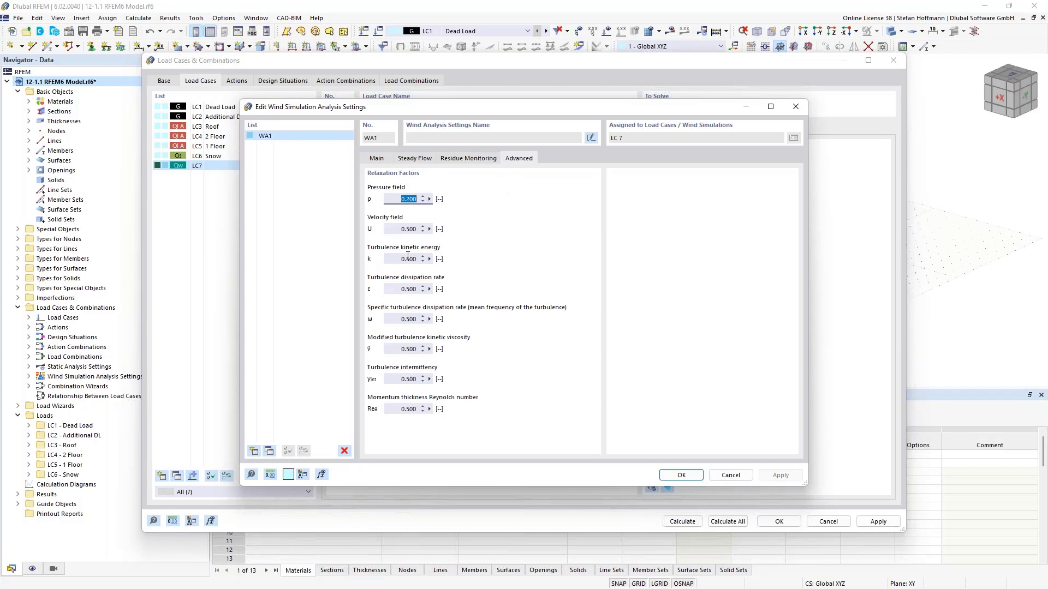
left_click(800, 107)
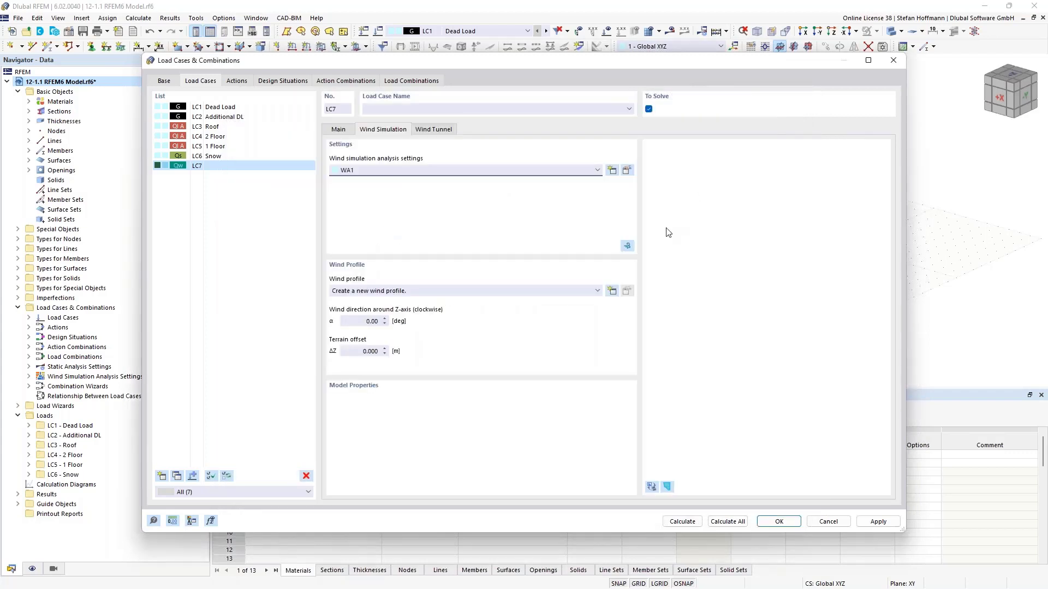
Step: Try to open the wind simulation of LC7 in RWIND, accepting that the load case changes are saved
left_click(627, 248)
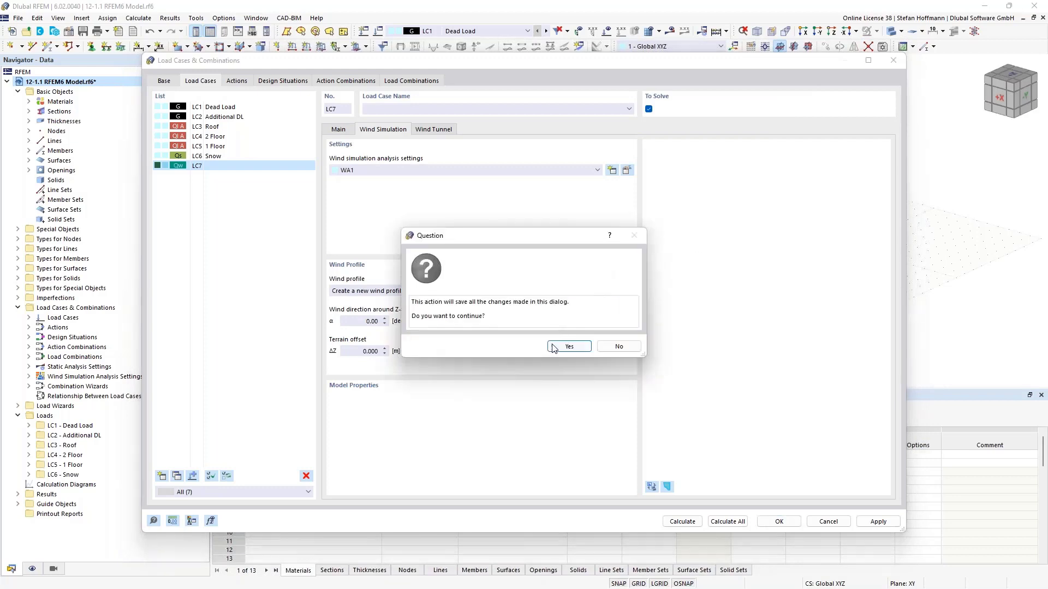
left_click(569, 347)
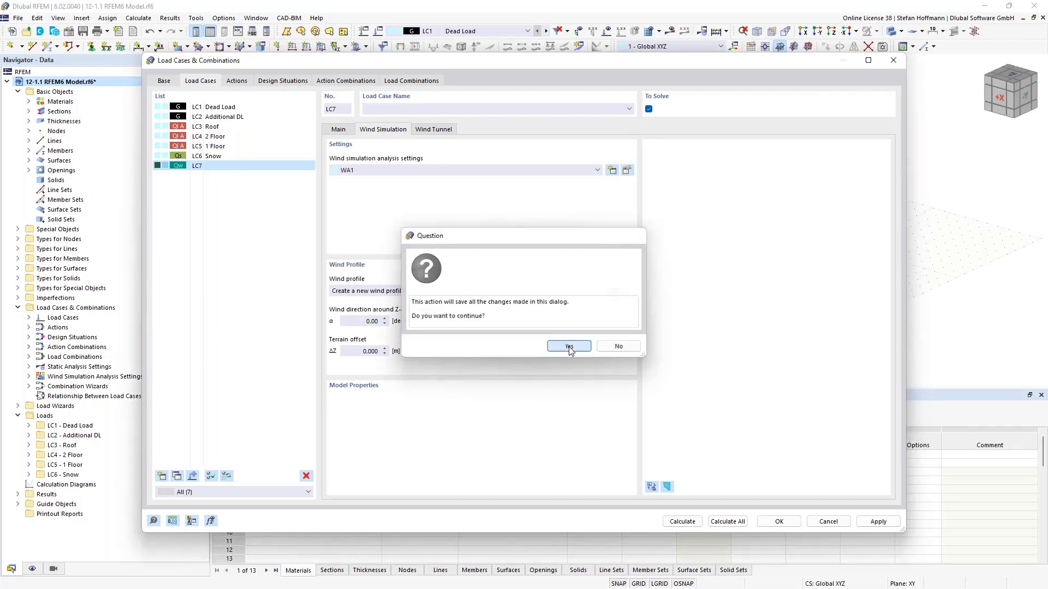
left_click(614, 369)
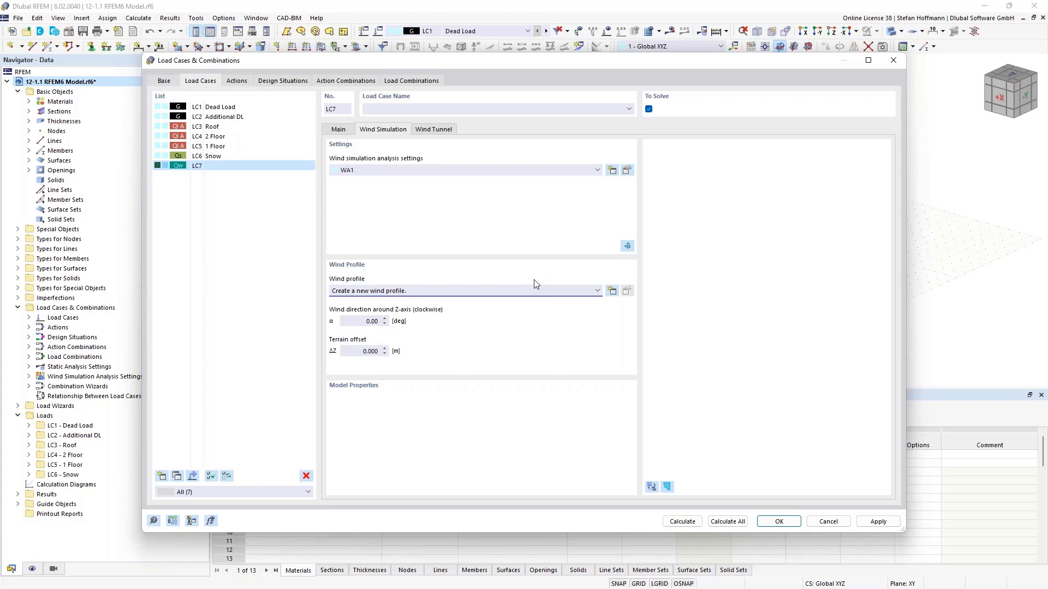
Step: Start a new wind profile for LC7 with the type According to Standard - EN 1991 | DIN | 2019-04
left_click(612, 290)
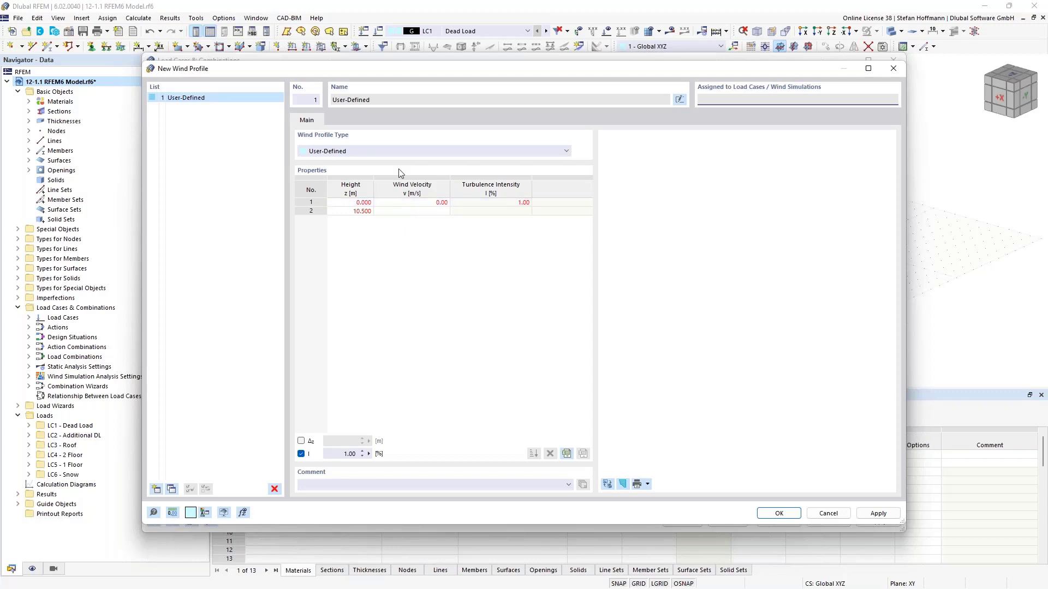
left_click(396, 151)
key("Escape")
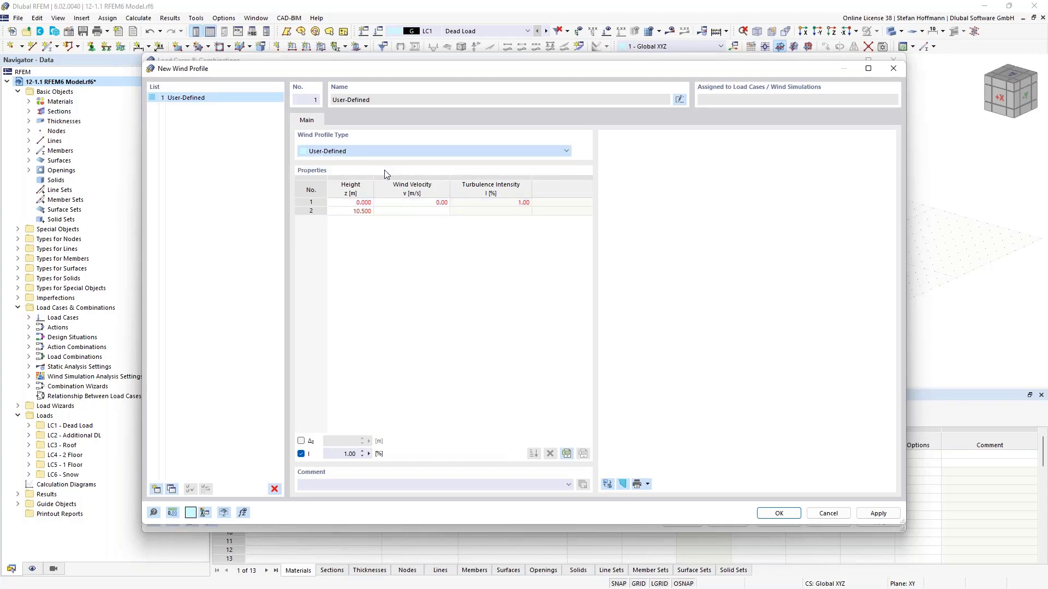
key("Down")
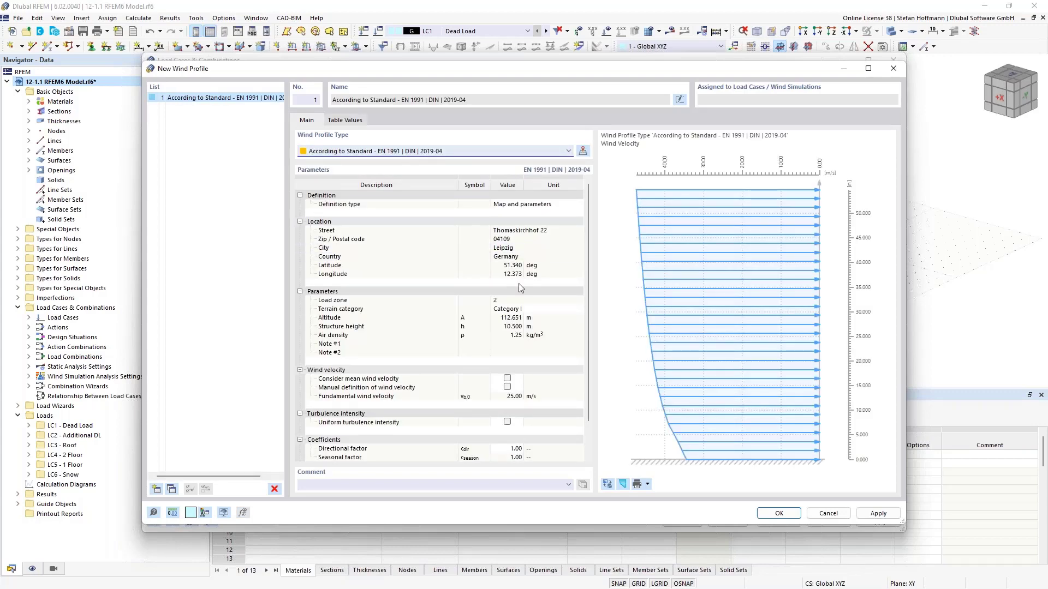
Step: Review the tabulated wind velocities and turbulence intensities over the height, and accept the new wind profile
left_click(355, 121)
left_click_drag(420, 167, 431, 296)
mouse_move(518, 184)
left_mouse_down()
mouse_move(518, 167)
mouse_move(525, 298)
left_mouse_up()
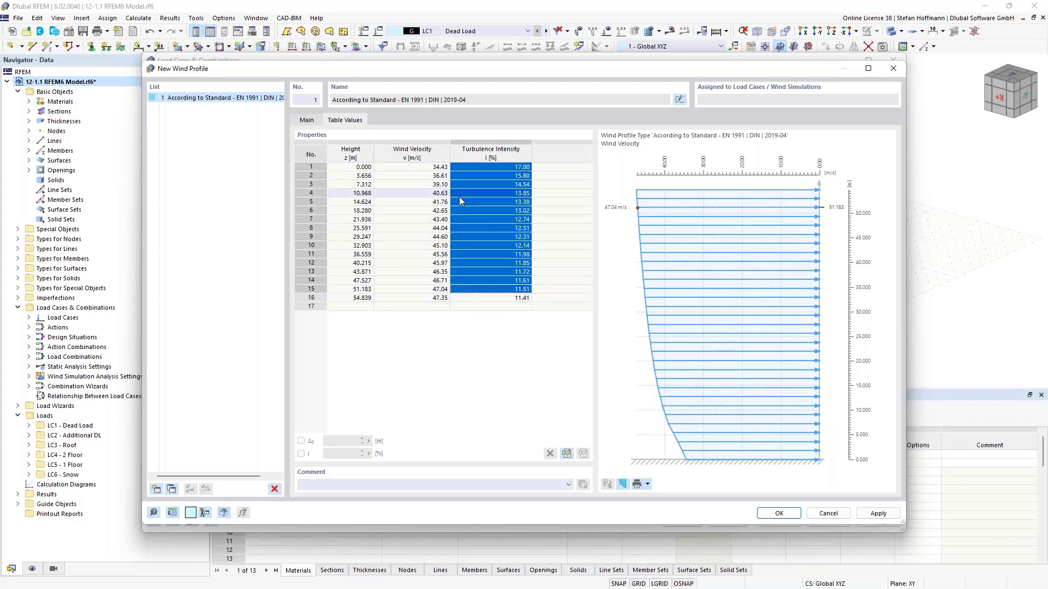
key("Escape")
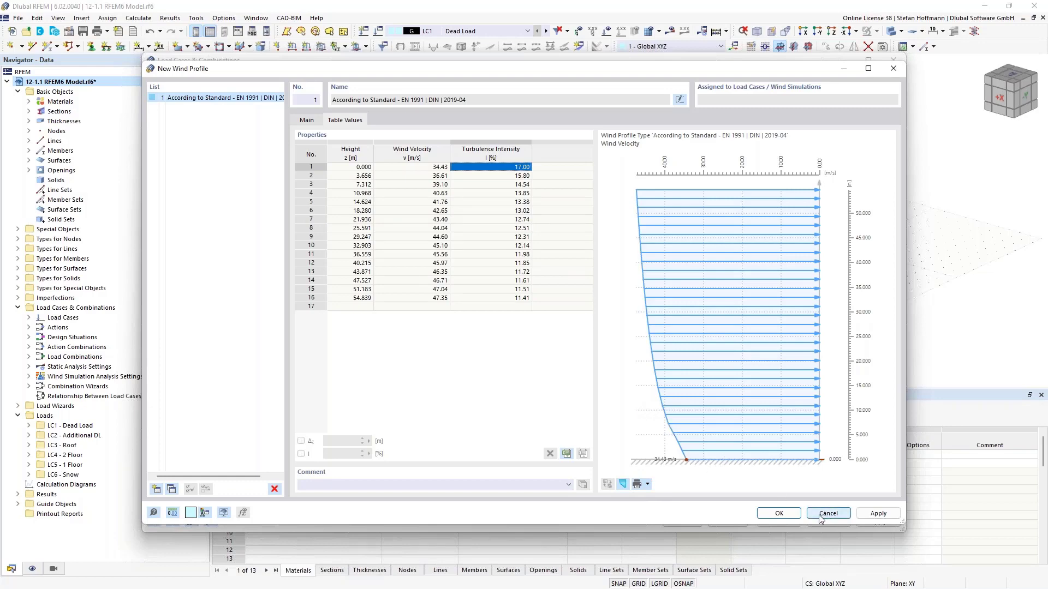
left_click(784, 516)
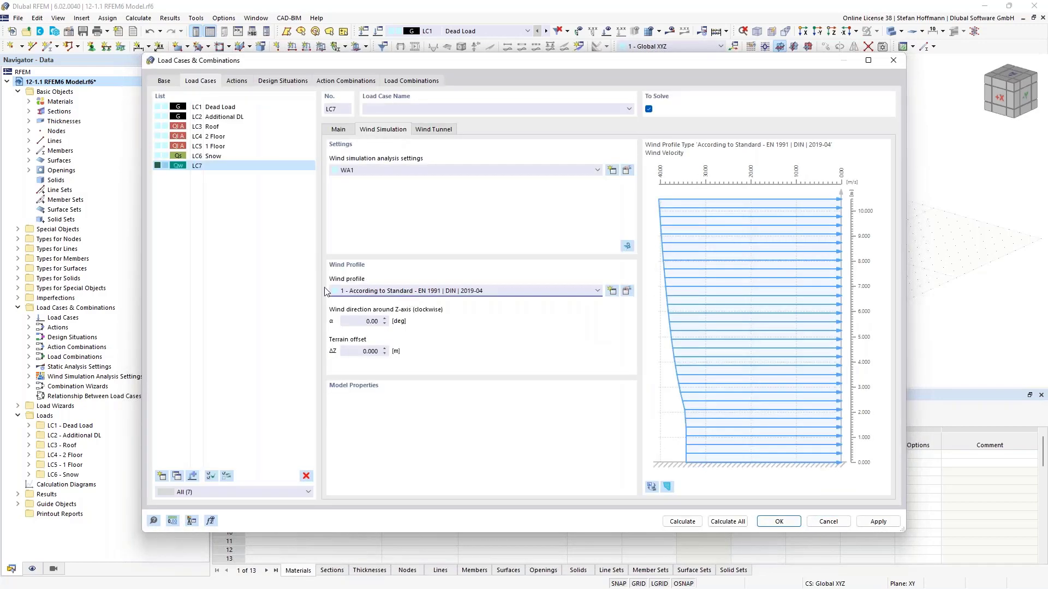
Step: Check the wind direction and wind tunnel dimensions of LC7, and confirm the load case
left_click(389, 324)
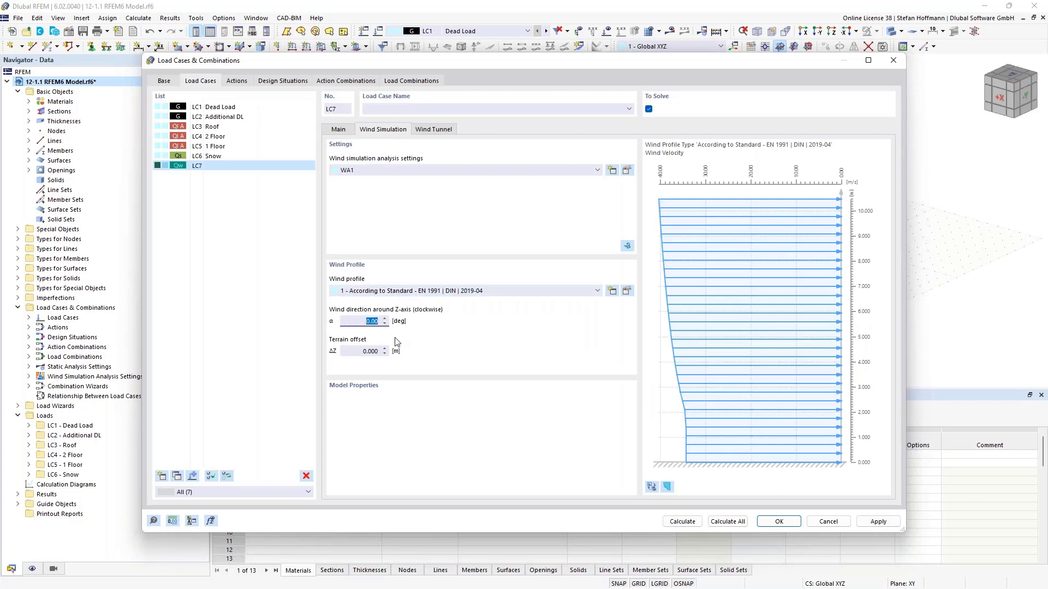
left_click(428, 133)
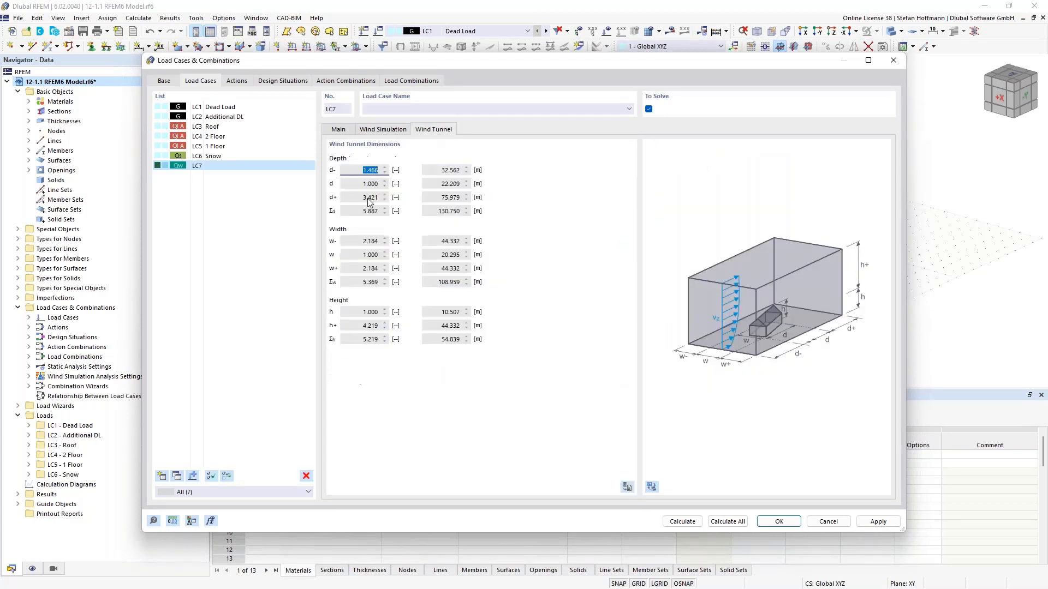
key("Return")
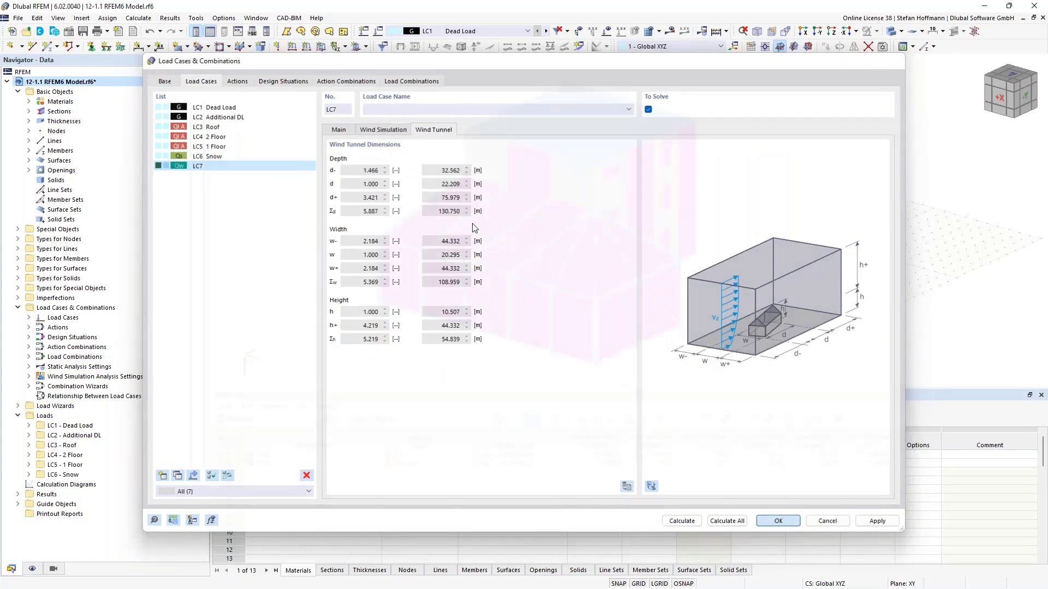
scroll(471, 224, "down", 5)
scroll(471, 224, "up", 5)
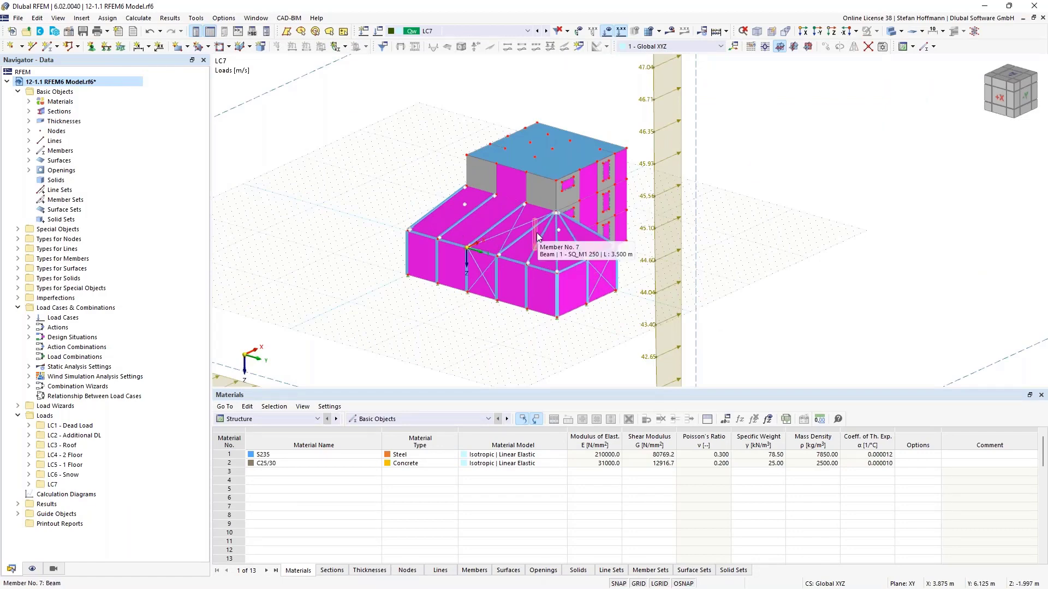
scroll(555, 260, "up", 5)
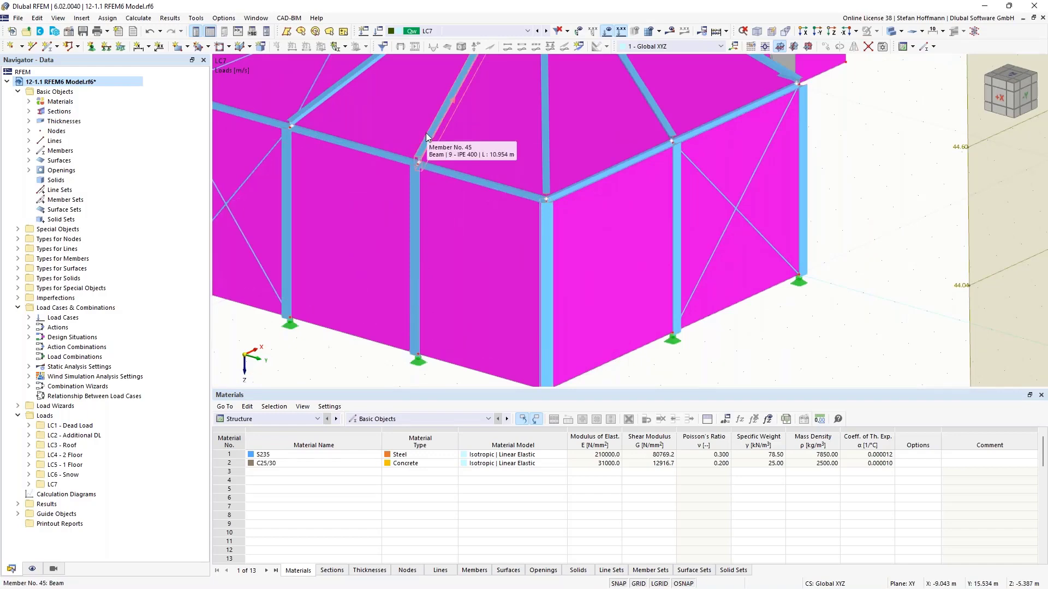
scroll(427, 136, "down", 5)
scroll(377, 175, "down", 3)
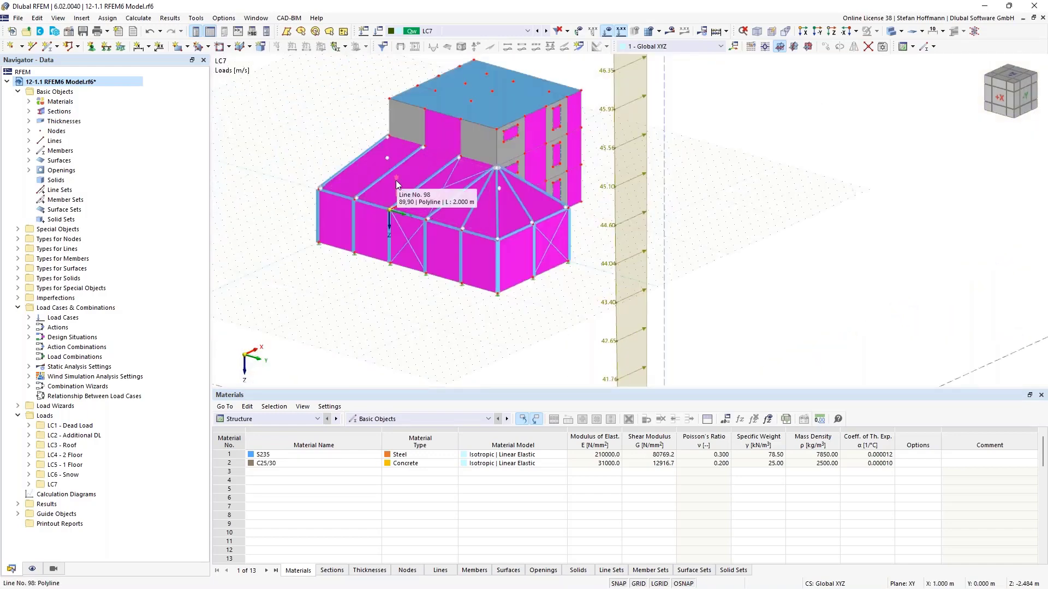
Step: Review the level of detail and RWIND silent mode options for the wind simulation in the mesh settings, and accept them
left_click(138, 18)
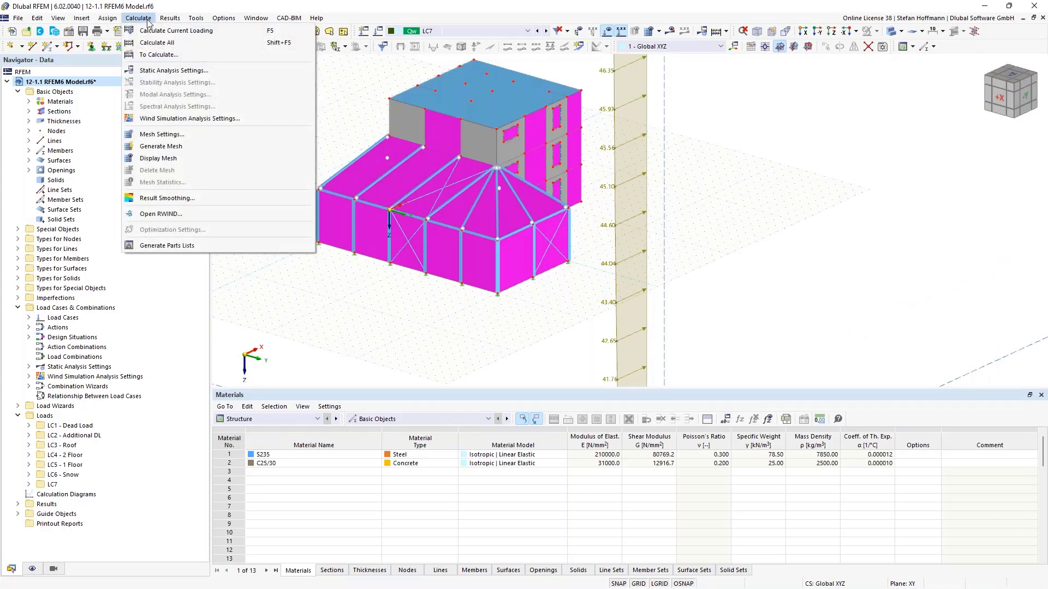
left_click(163, 134)
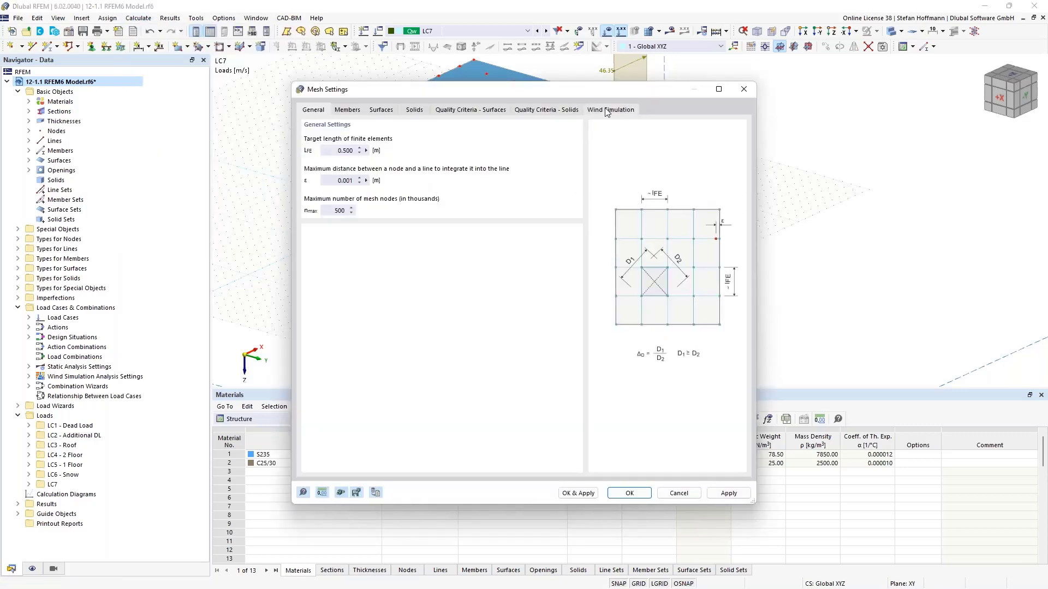
left_click(607, 110)
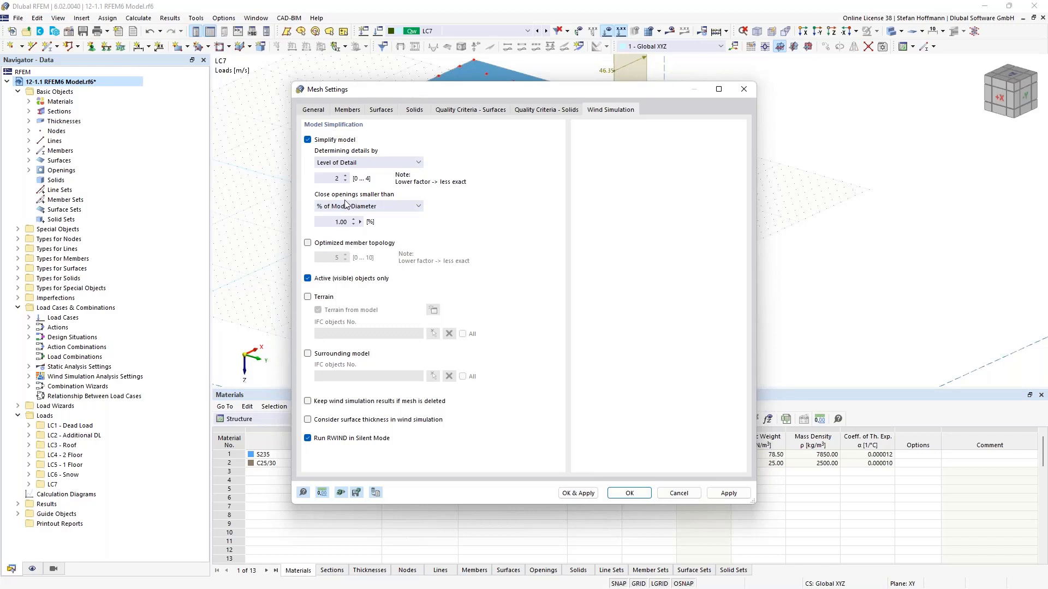
double_click(336, 177)
left_click(325, 440)
left_click(640, 494)
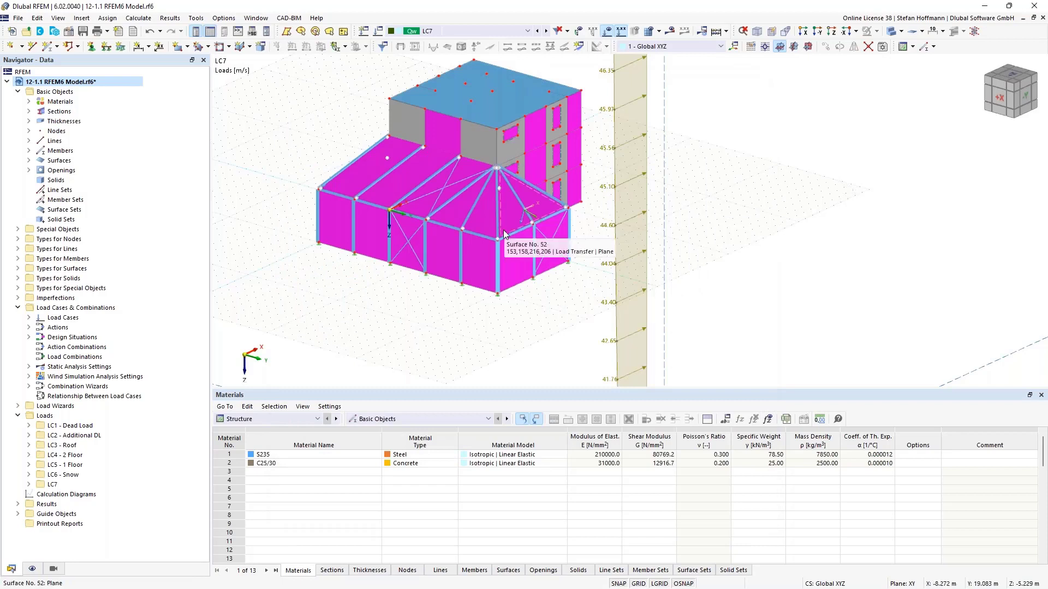
Step: Activate the visibility of the generated members by type, and invert it to show the surfaces instead of the members
left_click(53, 569)
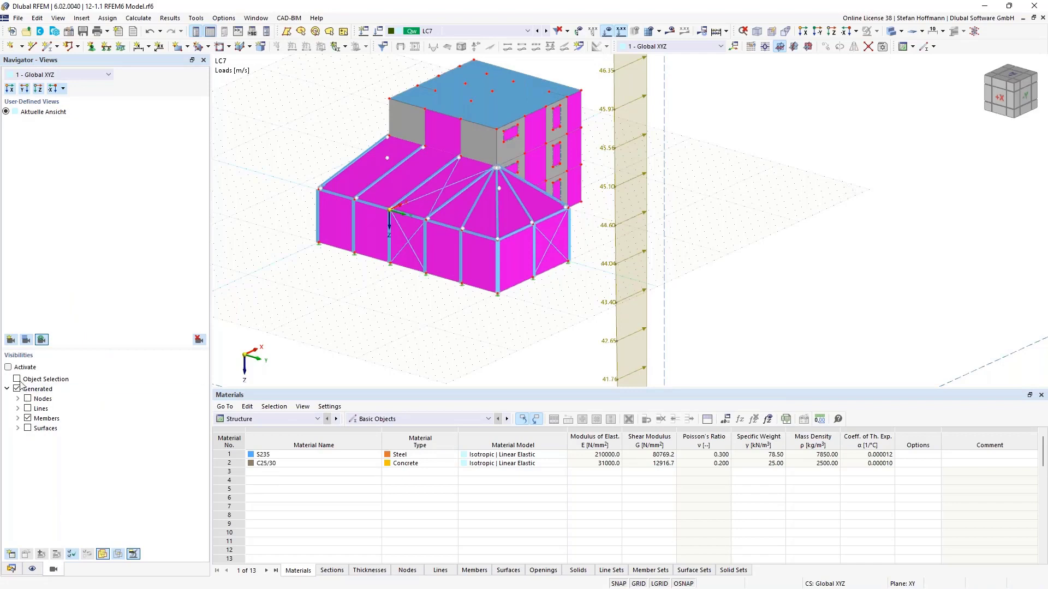
left_click(18, 418)
left_click(29, 448)
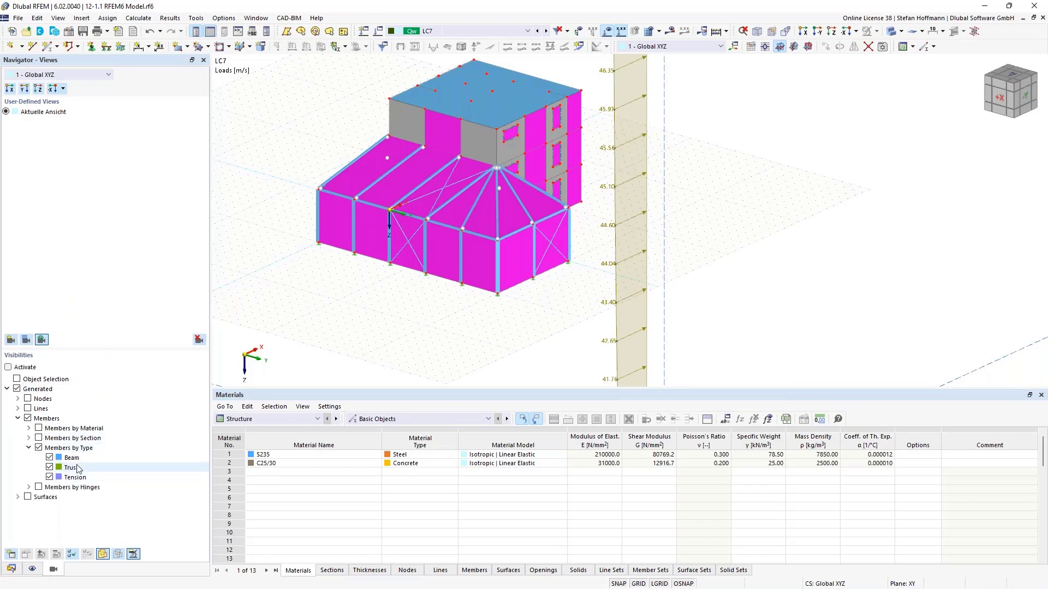
left_click(9, 367)
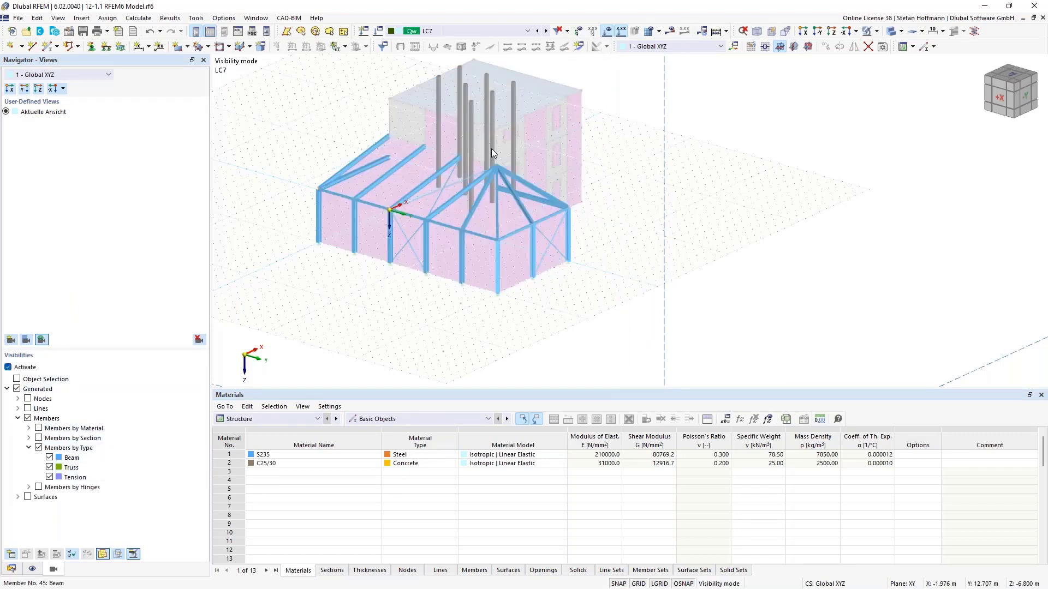
left_click(877, 31)
left_click(895, 87)
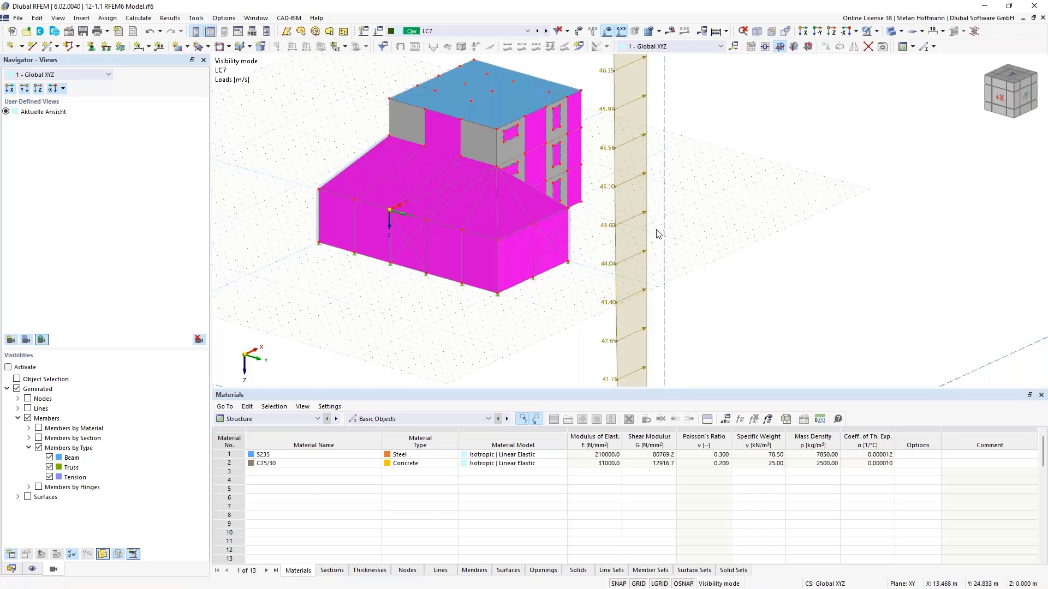
scroll(480, 164, "down", 3)
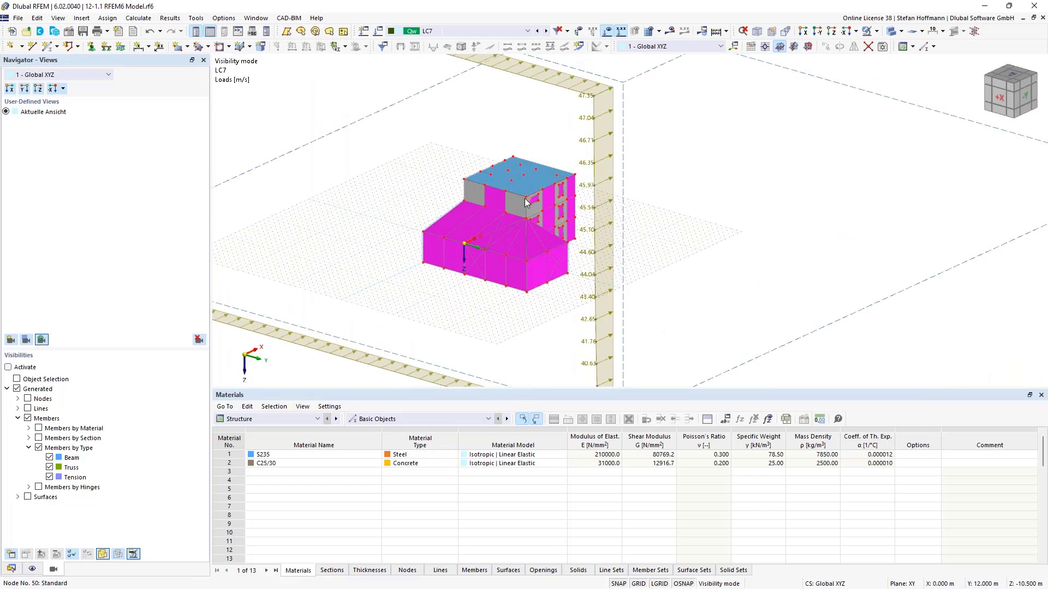
Step: Copy wind load case LC7, set the copy's wind direction around the Z-axis to -45°, and compare both wind tunnels in the model
left_click(13, 569)
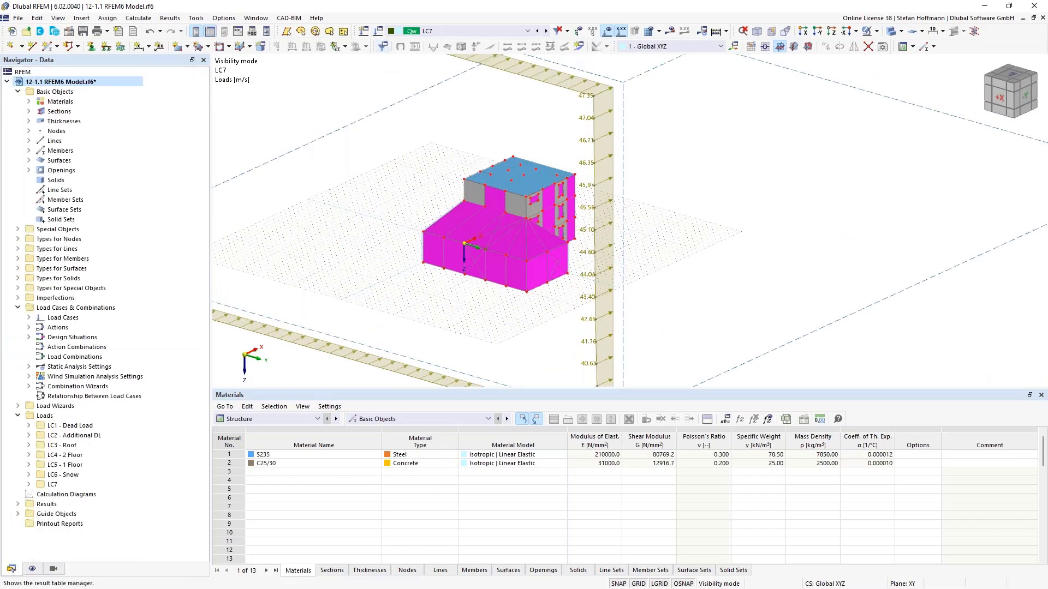
left_click(376, 33)
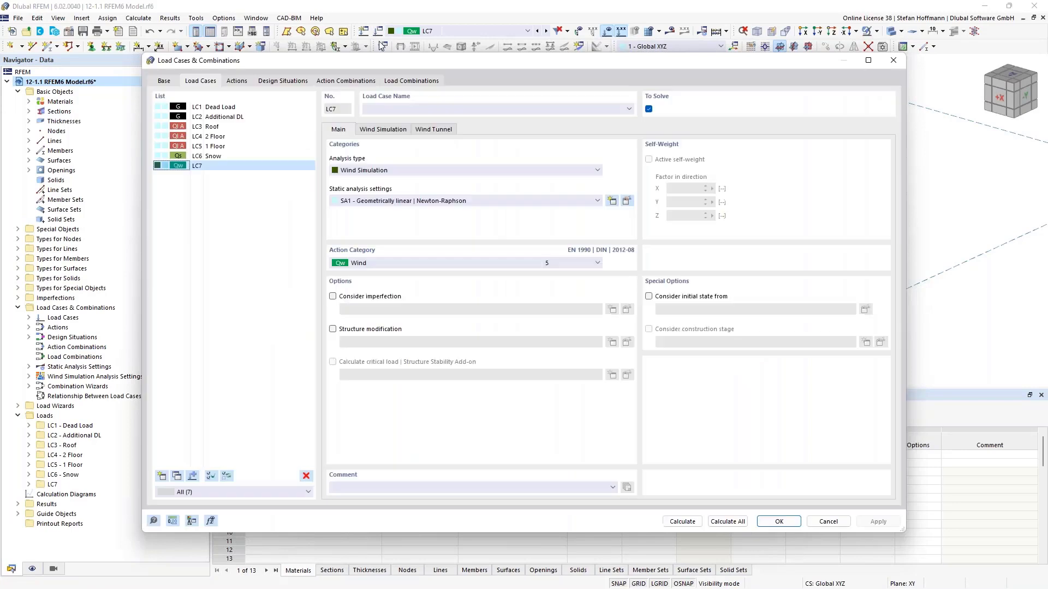
left_click(174, 477)
left_click(391, 132)
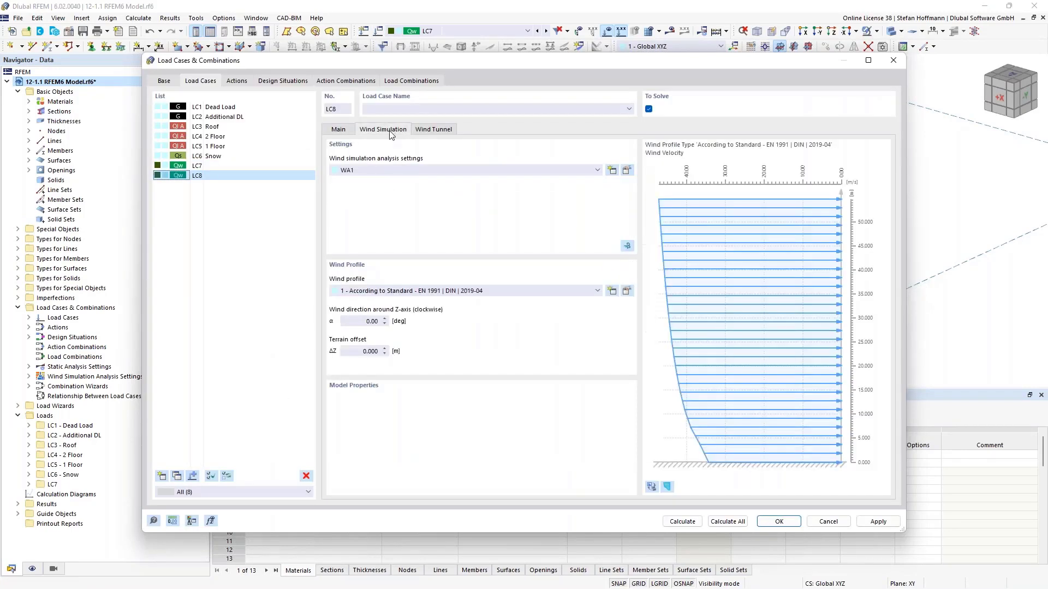
left_click(363, 321)
type("-45")
left_click(788, 523)
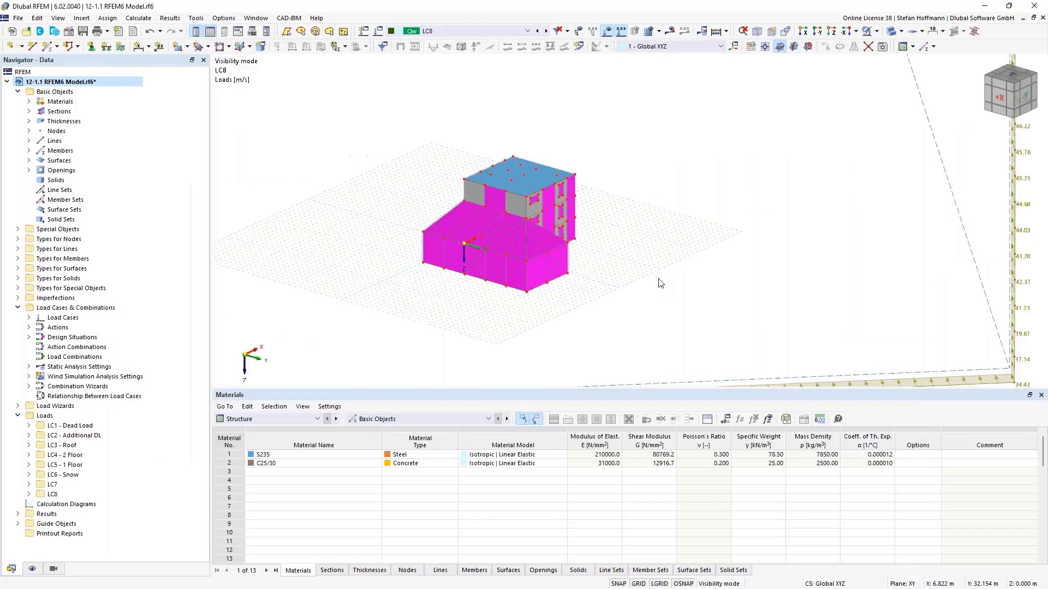
scroll(660, 283, "down", 4)
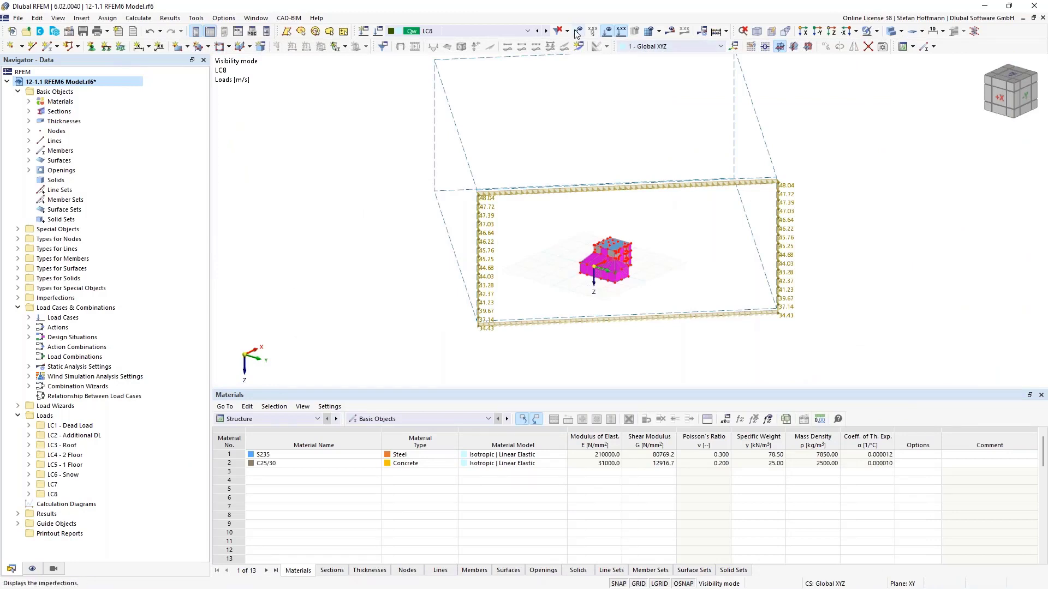
left_click(537, 31)
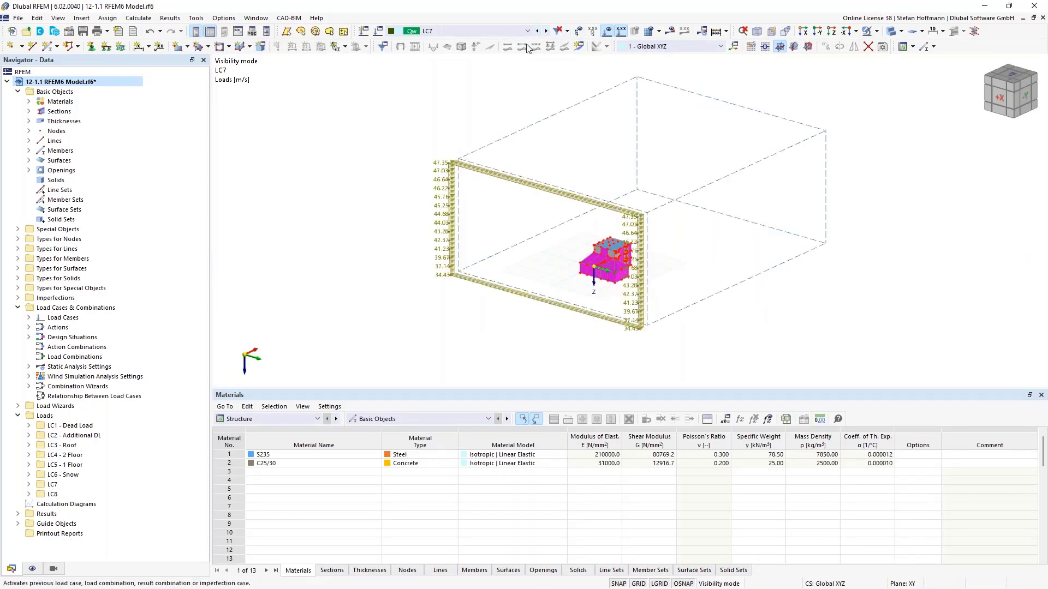
Step: Start a new wind simulation load wizard with uniform wind directions, and check the load cases it generates with the 10° step angle
left_click(29, 386)
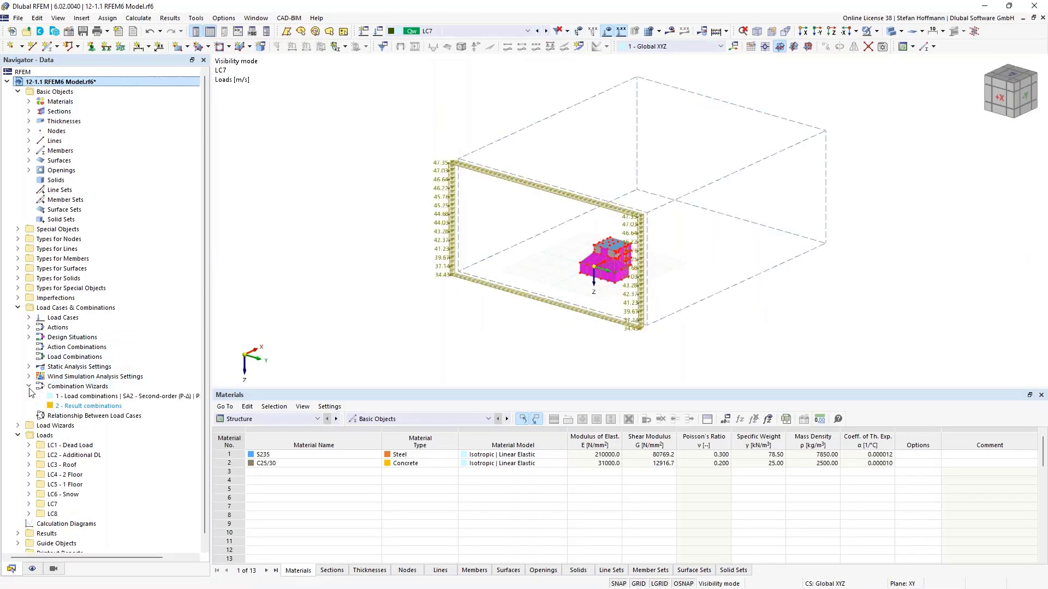
left_click(18, 426)
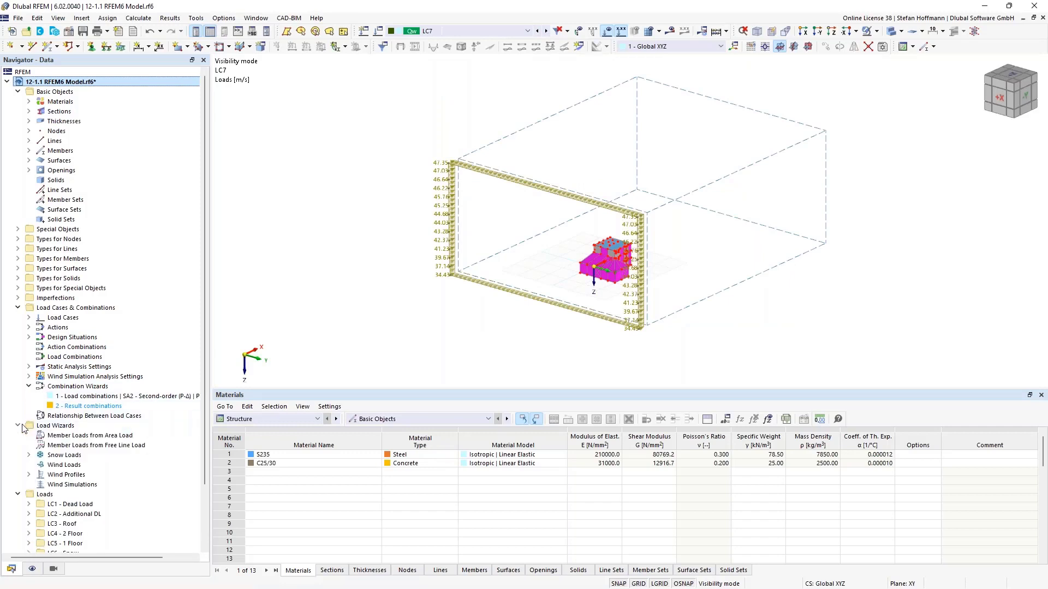
right_click(68, 485)
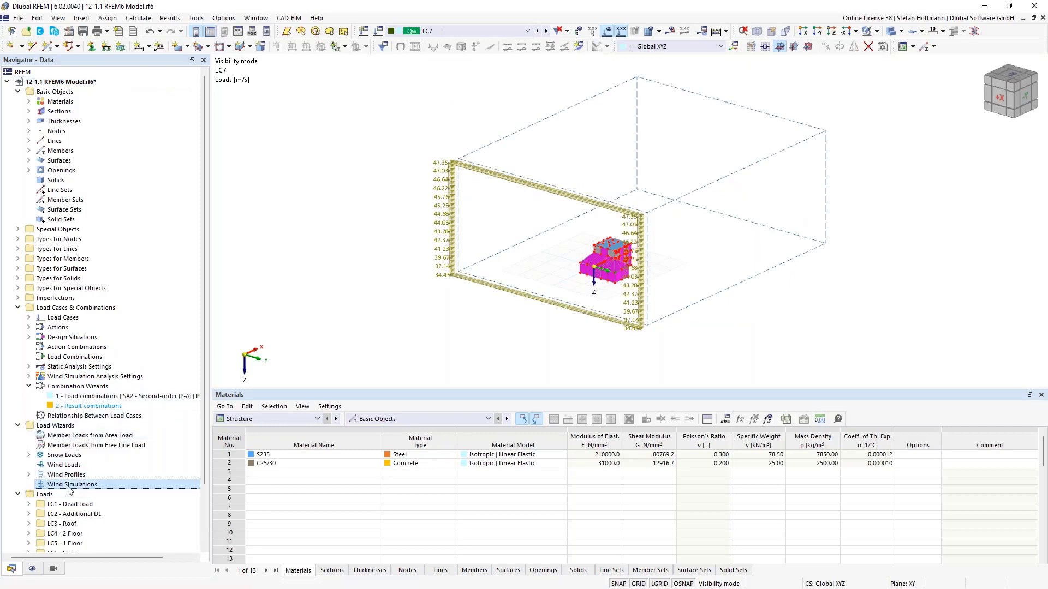
left_click(124, 381)
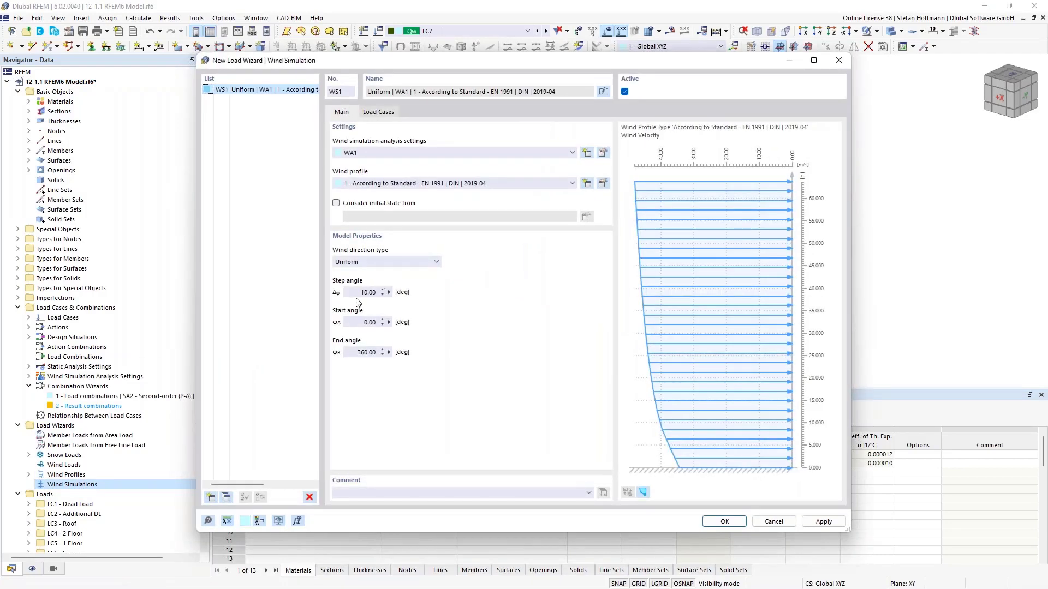
left_click(374, 293)
left_click(376, 113)
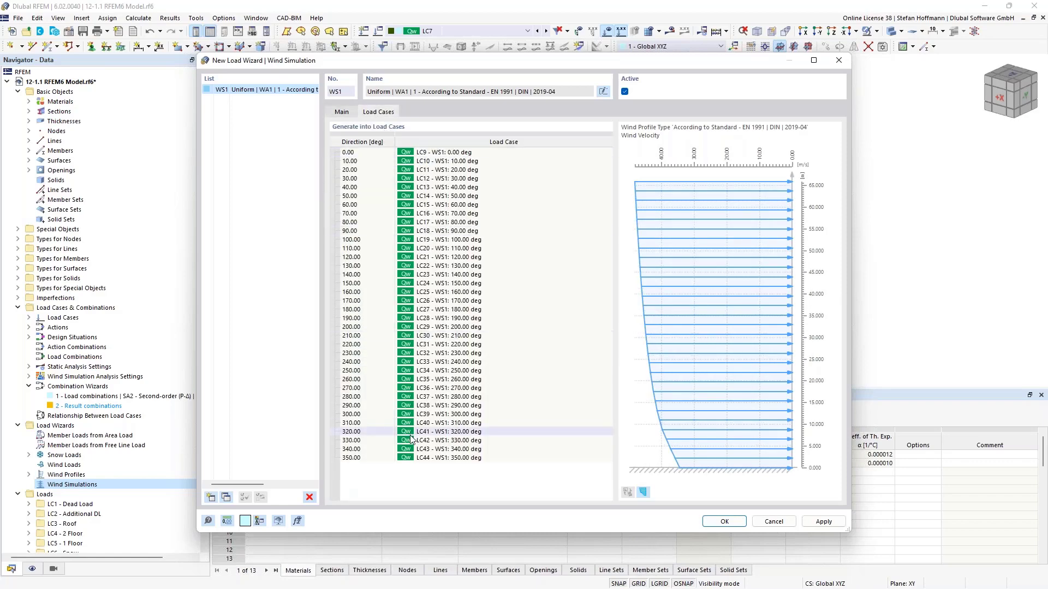
Step: Set the wizard's step angle to 45°, check the resulting load case list, and confirm the wind simulation
left_click(342, 112)
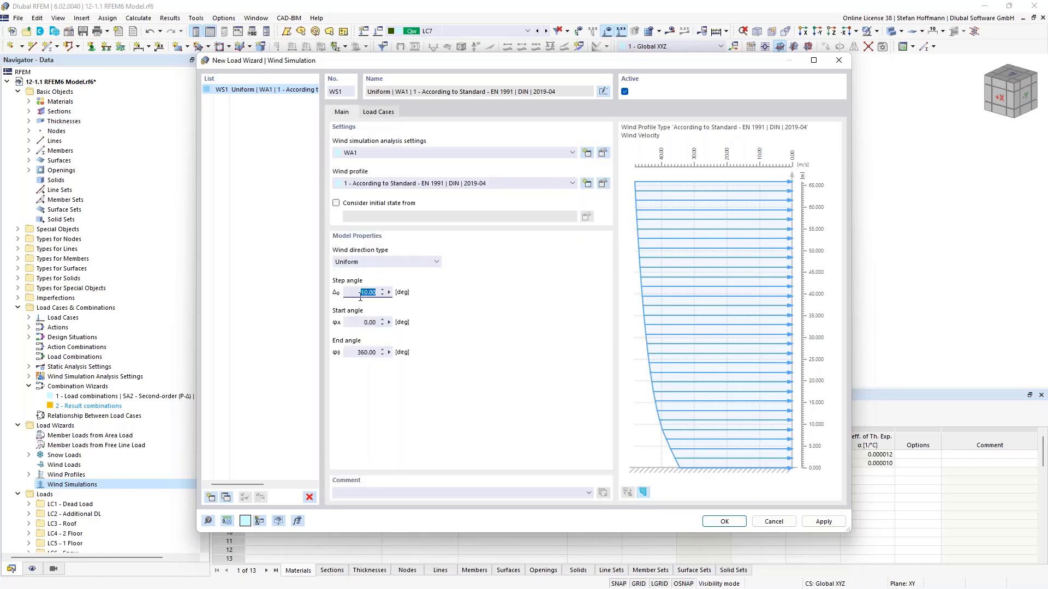
type("45")
left_click(377, 114)
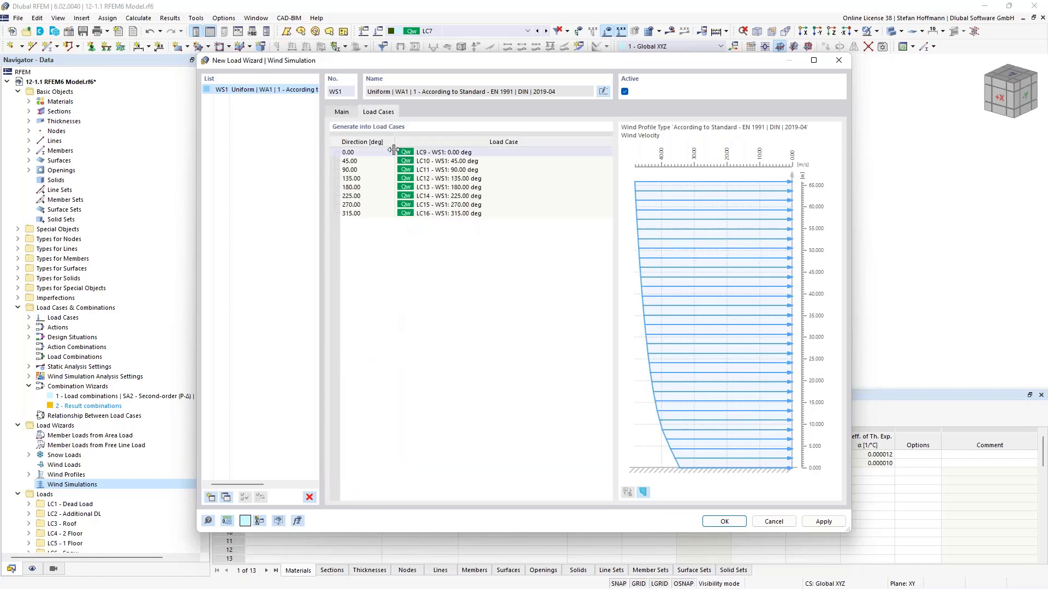
left_click(725, 521)
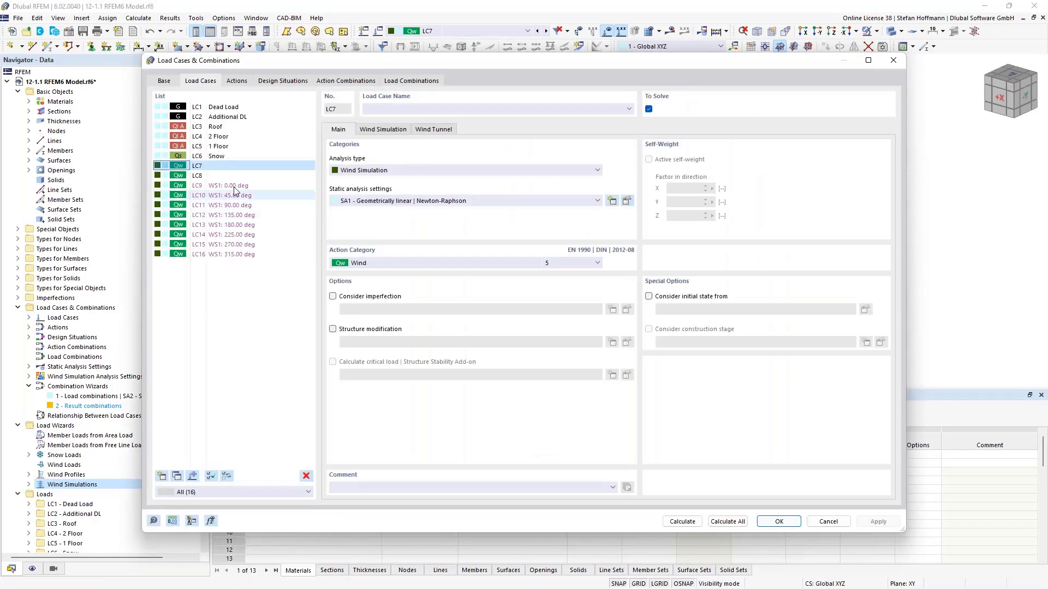
Step: Review the wizard-generated wind load cases LC9 to LC16 in the load case list, and confirm the load cases
left_click(233, 185)
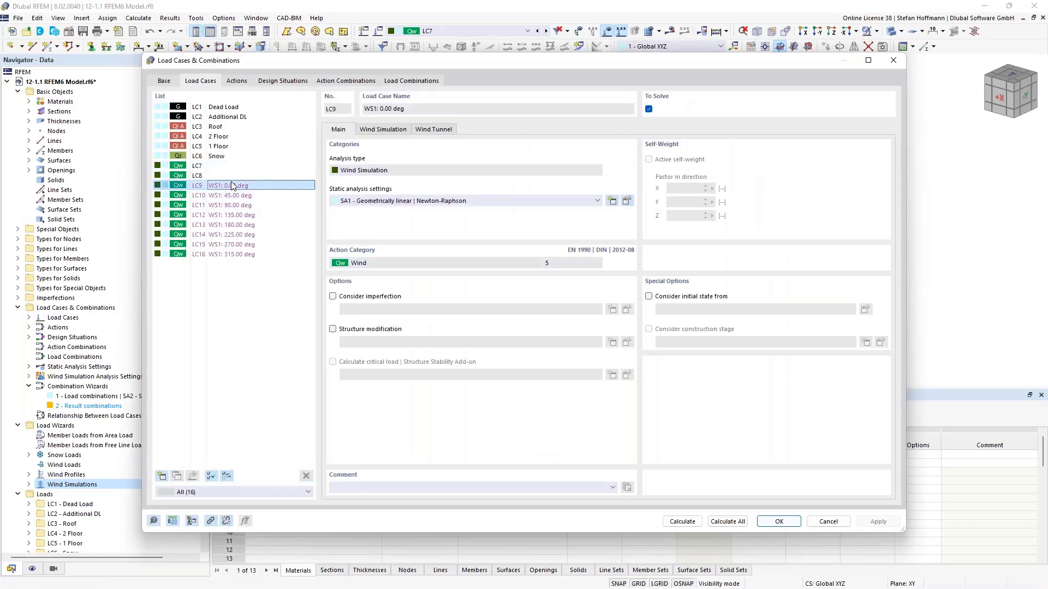
left_click(236, 255, "shift")
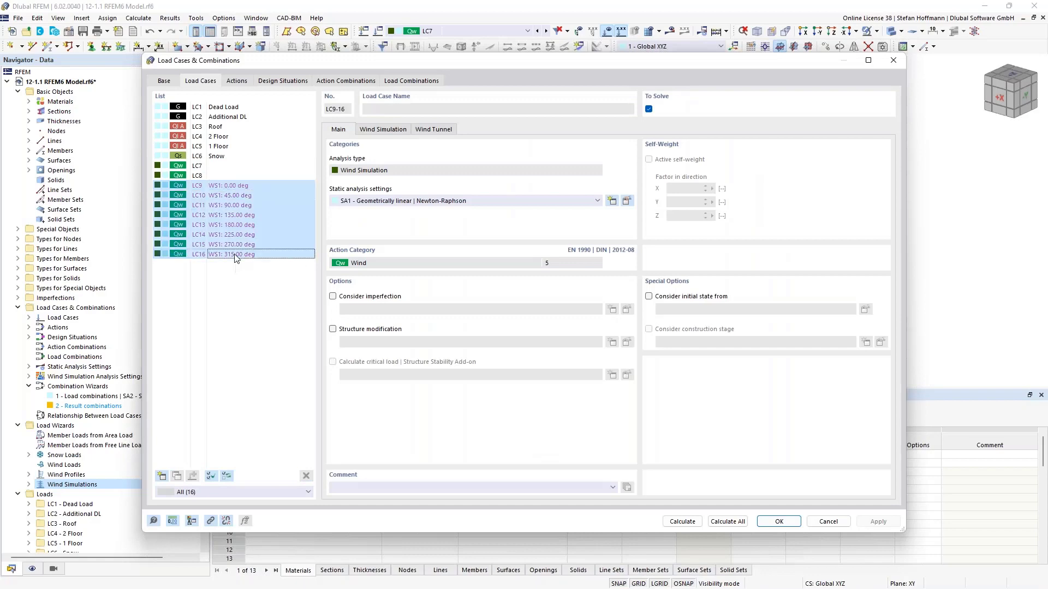
left_click(779, 521)
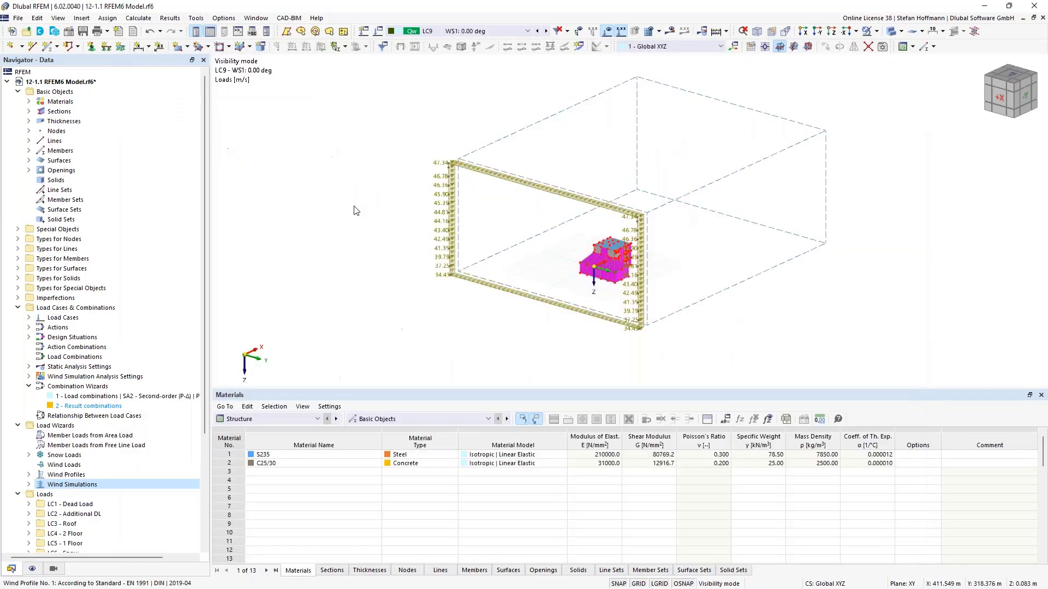
Step: Create a printout report with the preselected report items, open it for viewing, and return to the model
left_click(118, 31)
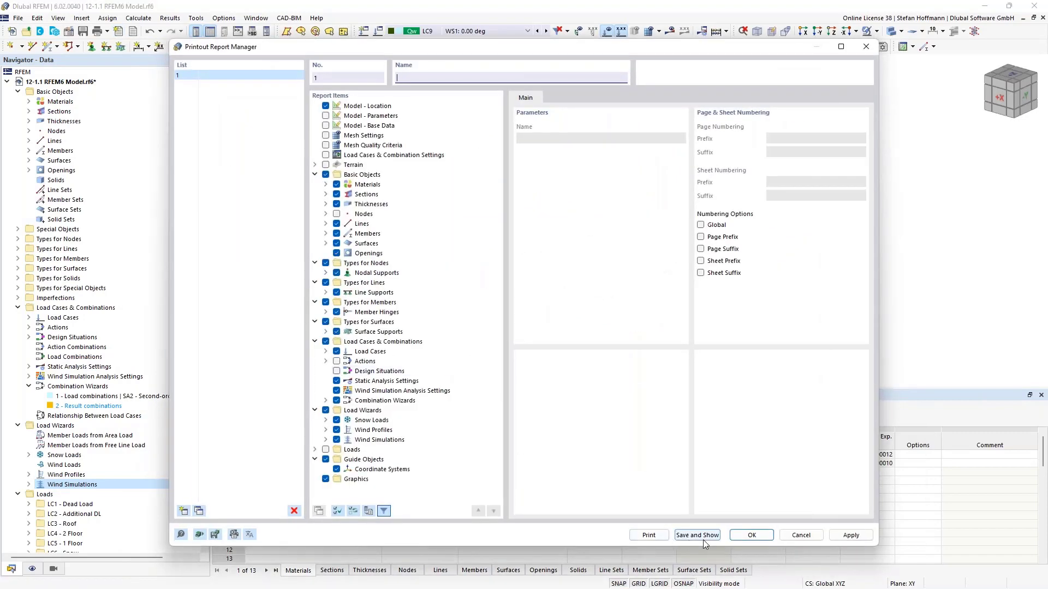
left_click(748, 534)
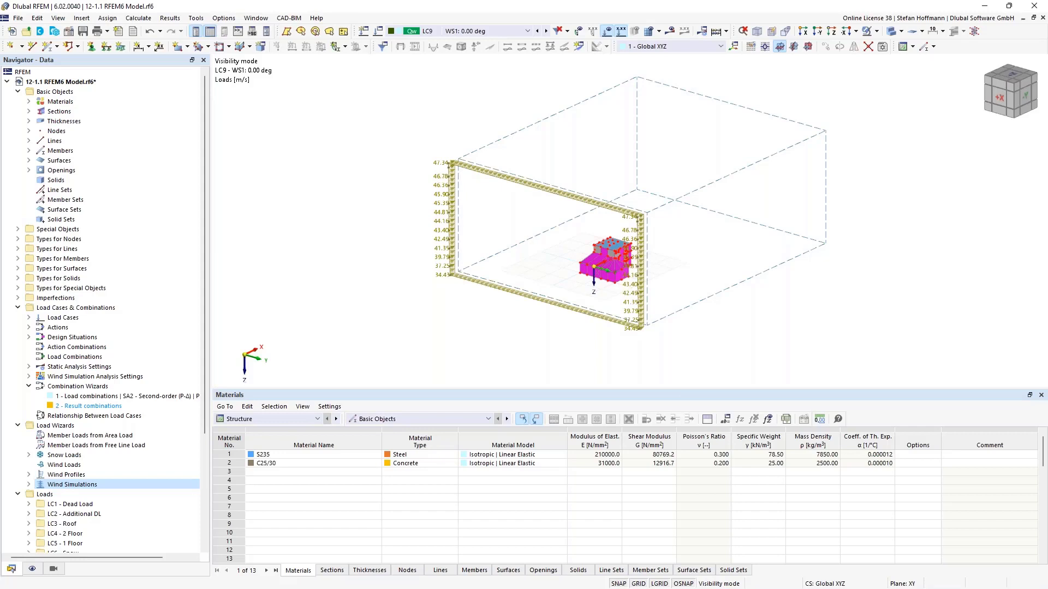
left_click(18, 307)
scroll(76, 407, "down", 1)
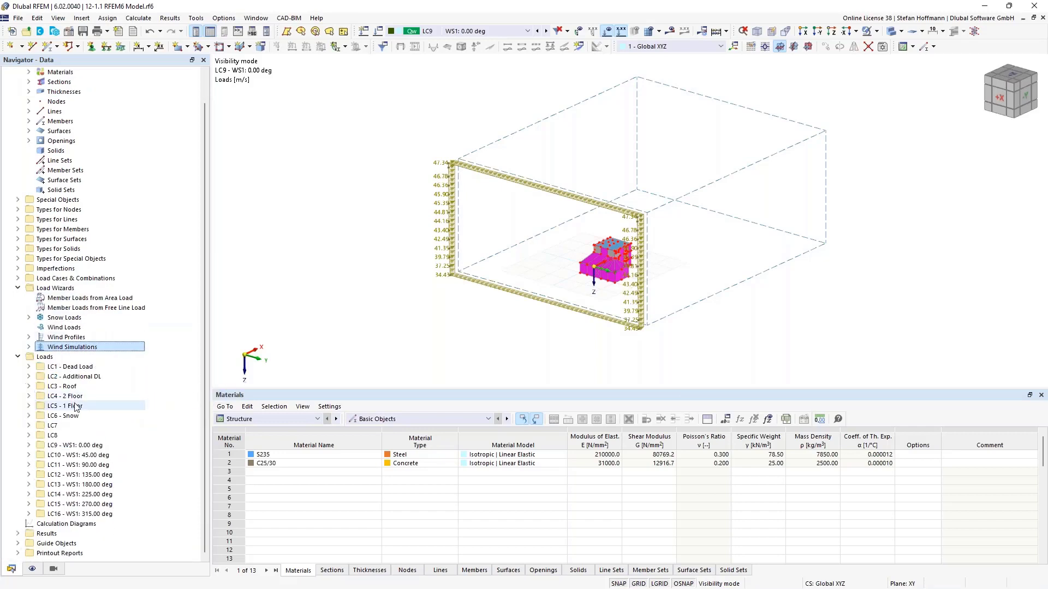
double_click(55, 554)
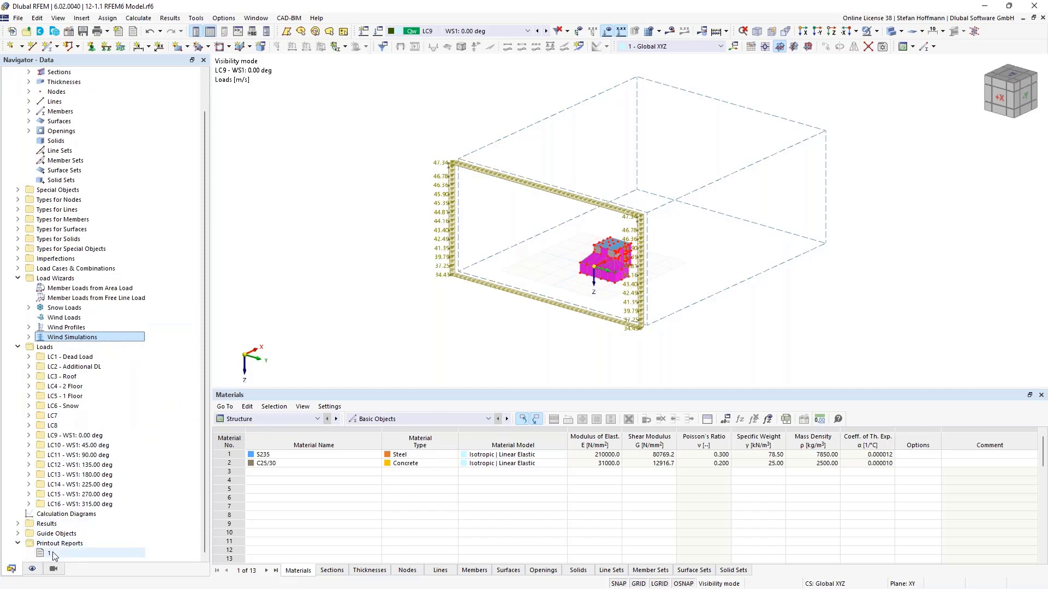
double_click(53, 554)
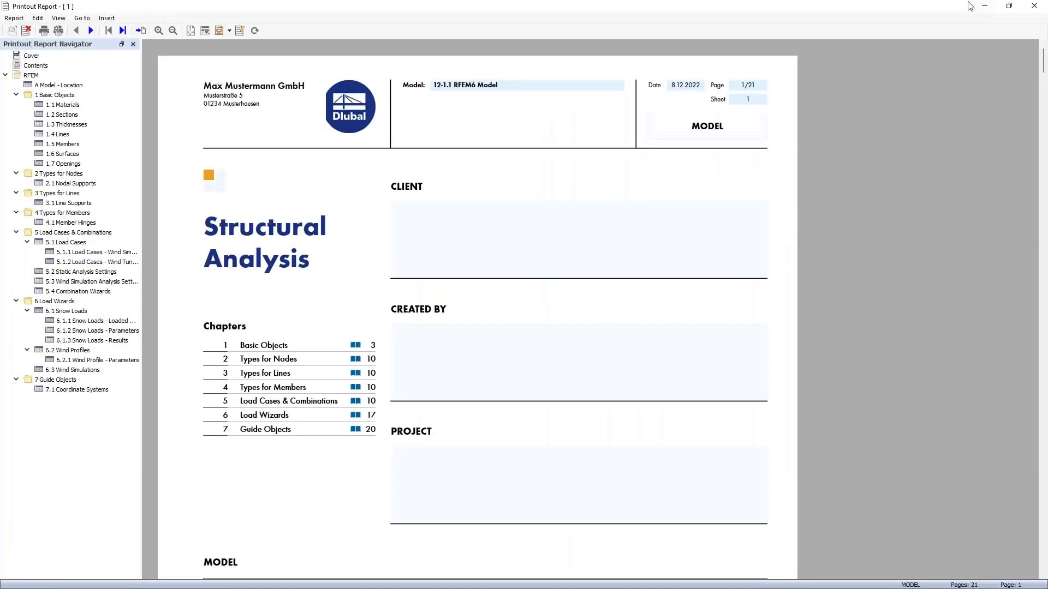
left_click(984, 6)
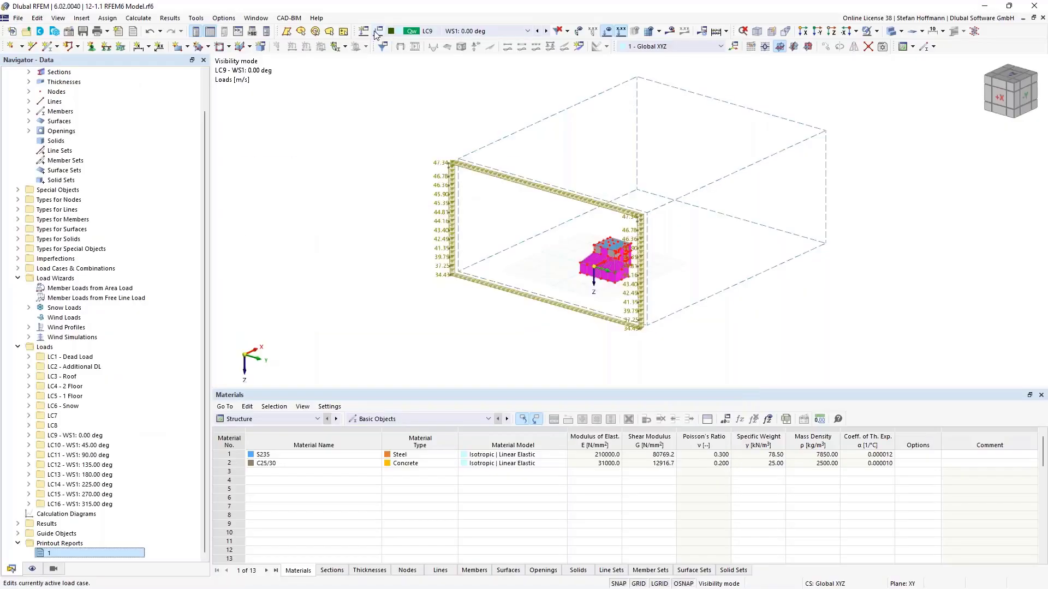
Step: Send the wind profile graphic of load case LC9 to the printout report with full page width, then save and show the report
left_click(391, 30)
left_click(383, 129)
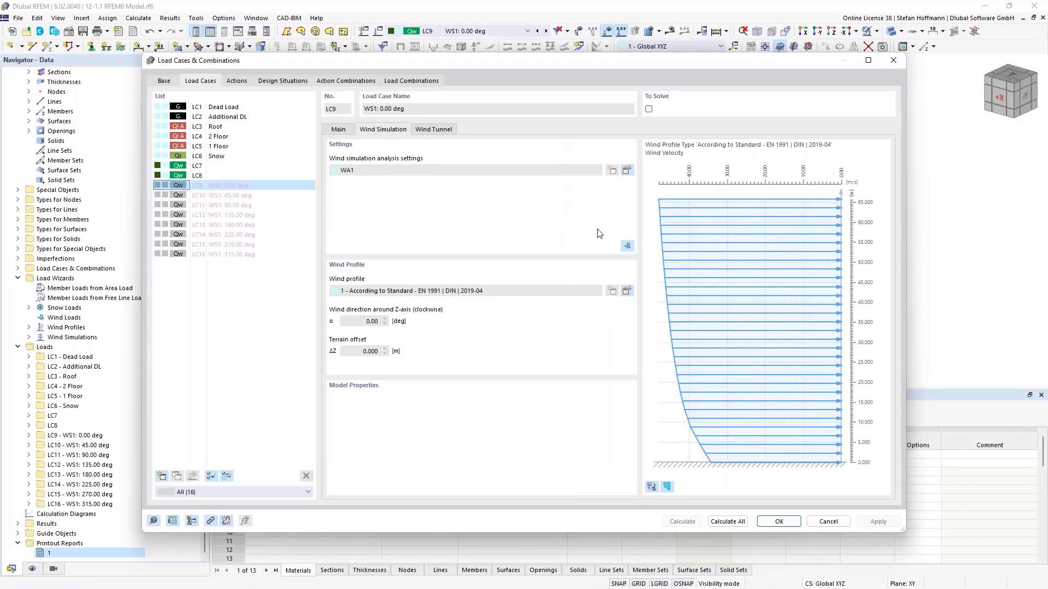
left_click(627, 291)
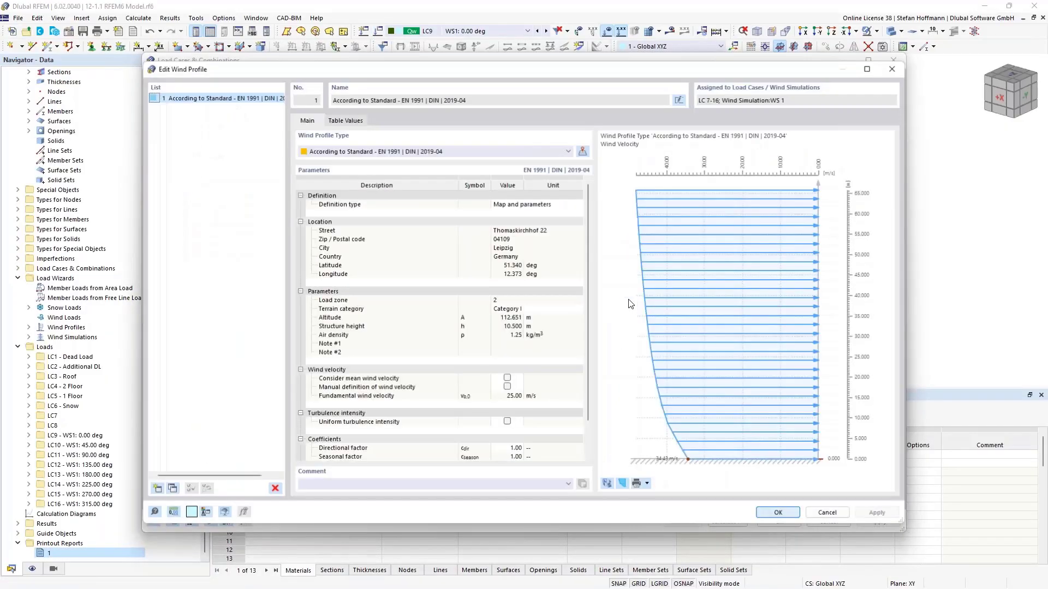
left_click(648, 484)
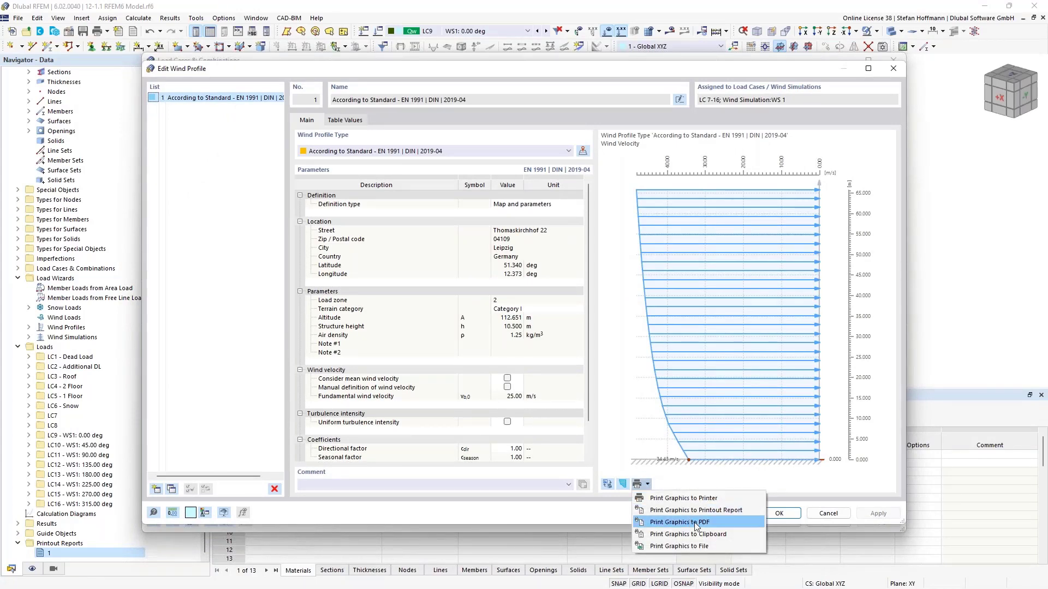
left_click(719, 508)
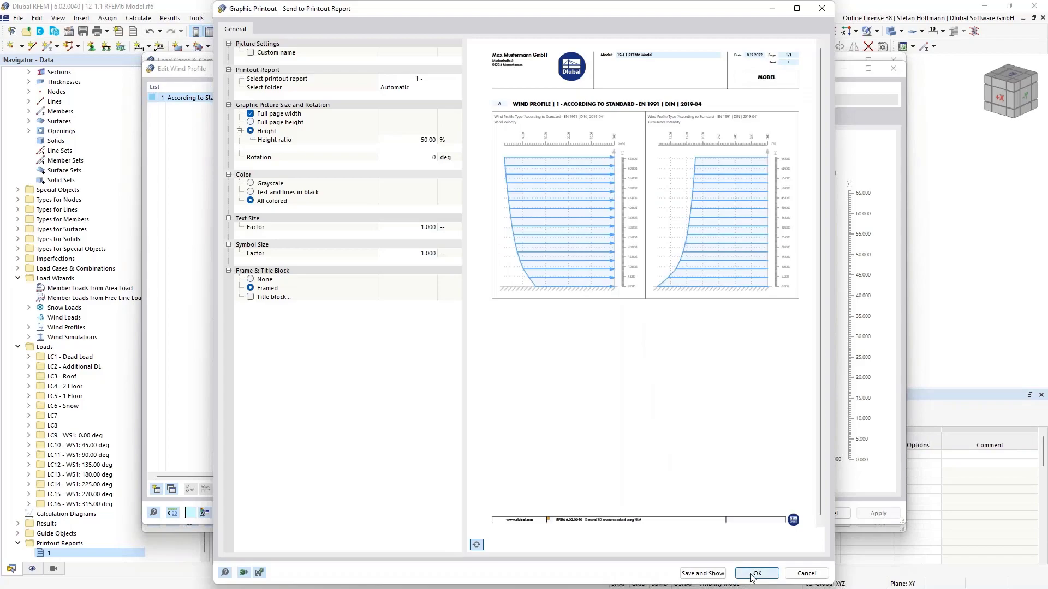
left_click(703, 574)
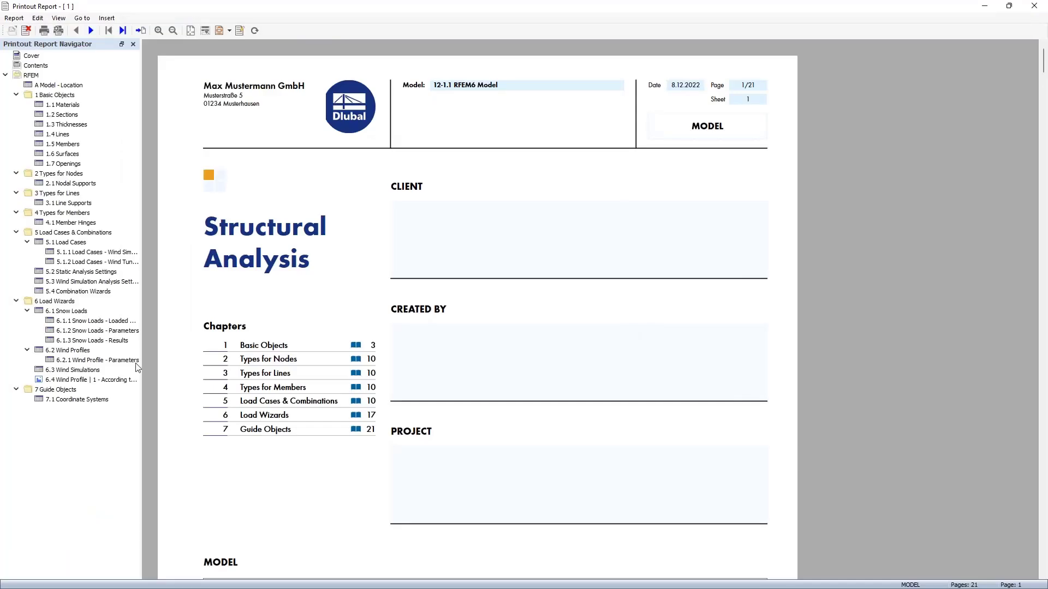
Step: View the added wind profile graphic in the printout report, and return to the model with the wind profile and load case dialogs closed
left_click(90, 380)
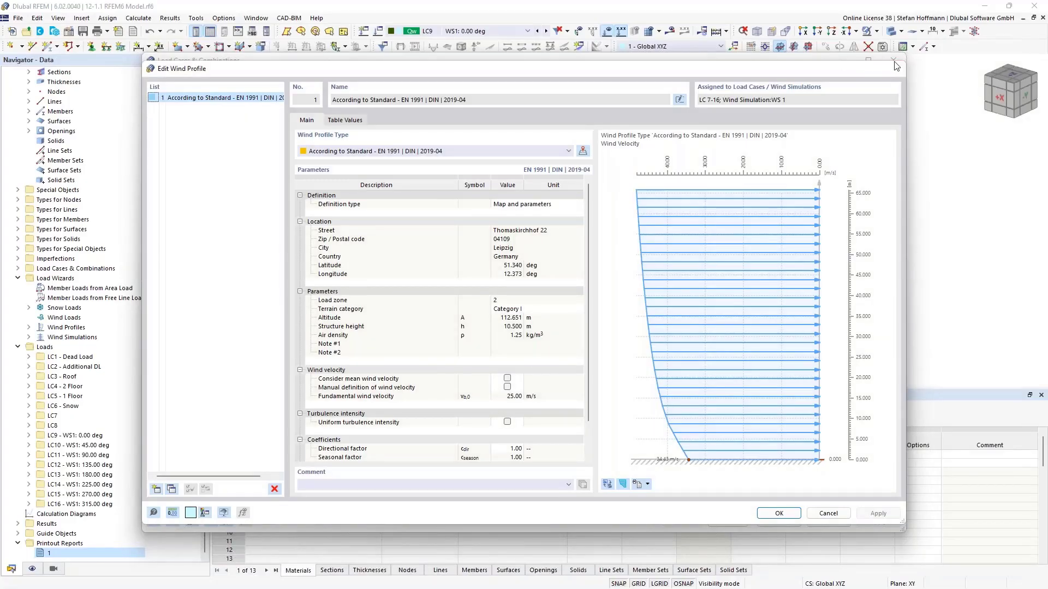
left_click(896, 66)
left_click(894, 61)
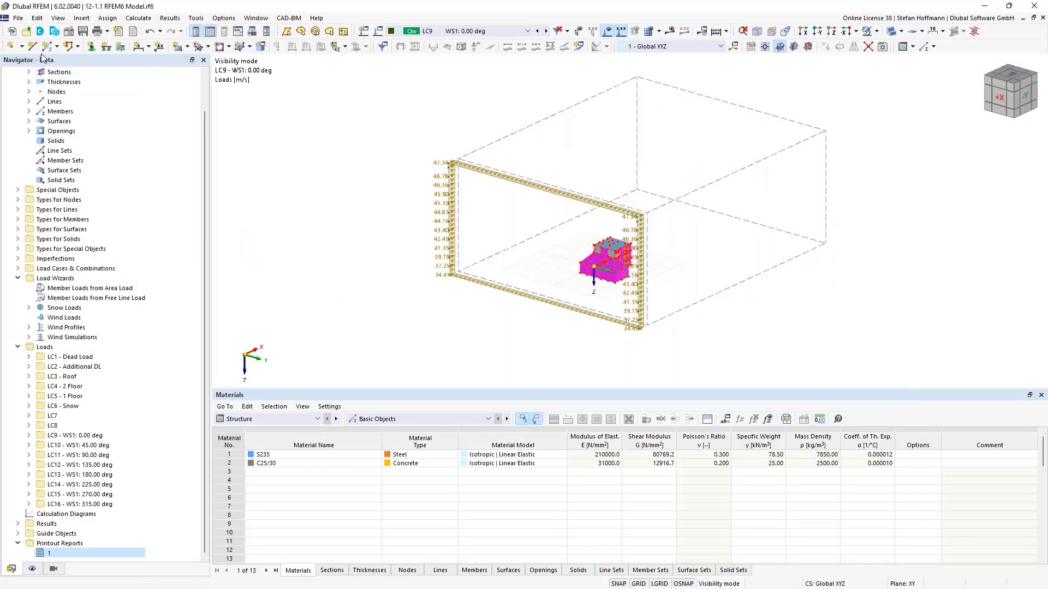
Step: Open the model 12-1.2 RFEM6 Model_mE.rf6 and hide the load display to show the deformed building
left_click(25, 31)
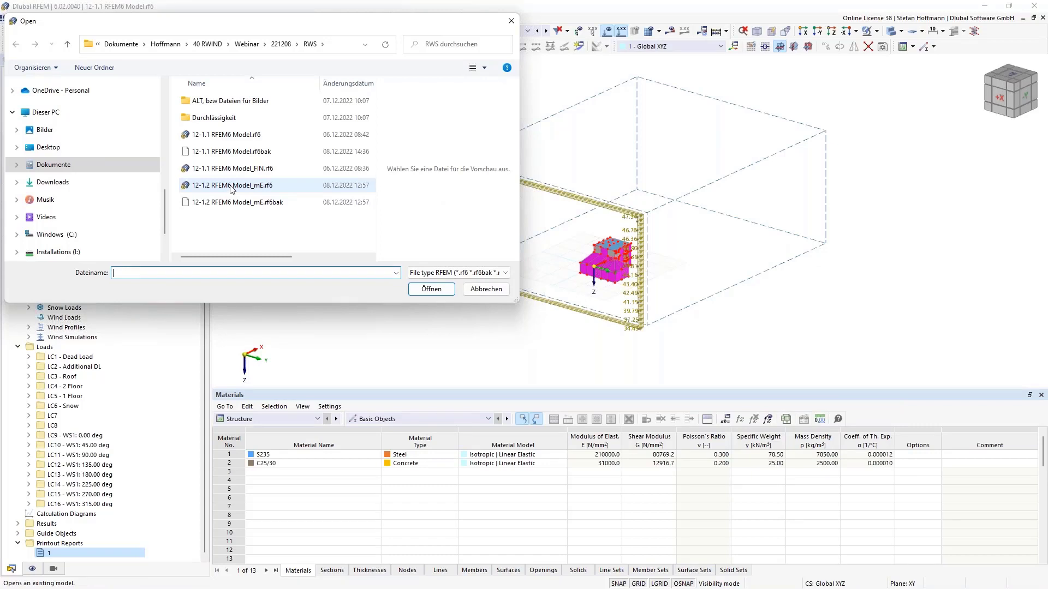
double_click(231, 187)
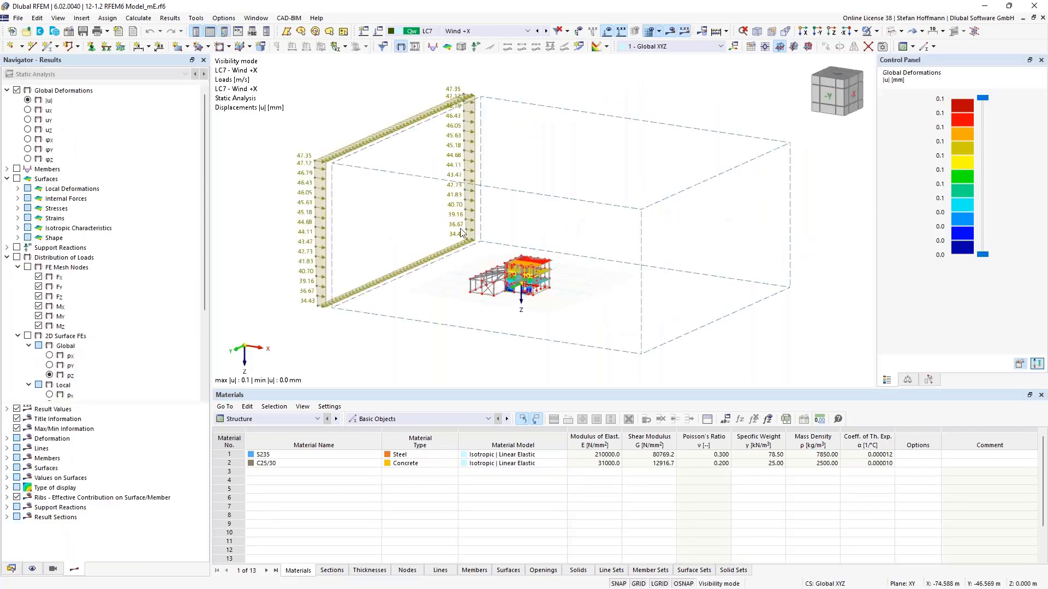
scroll(568, 276, "up", 6)
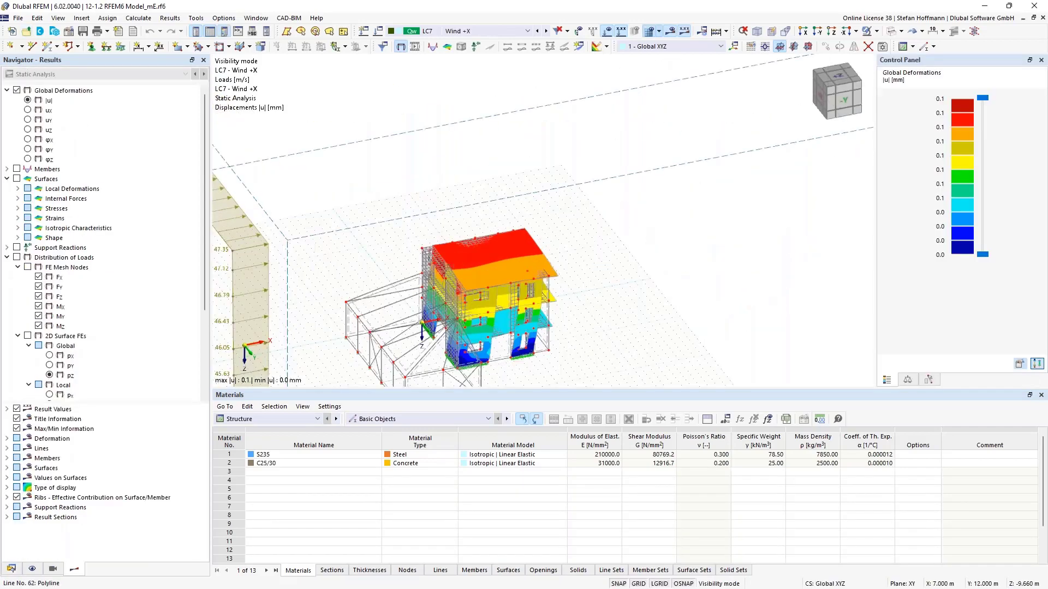
left_click(607, 31)
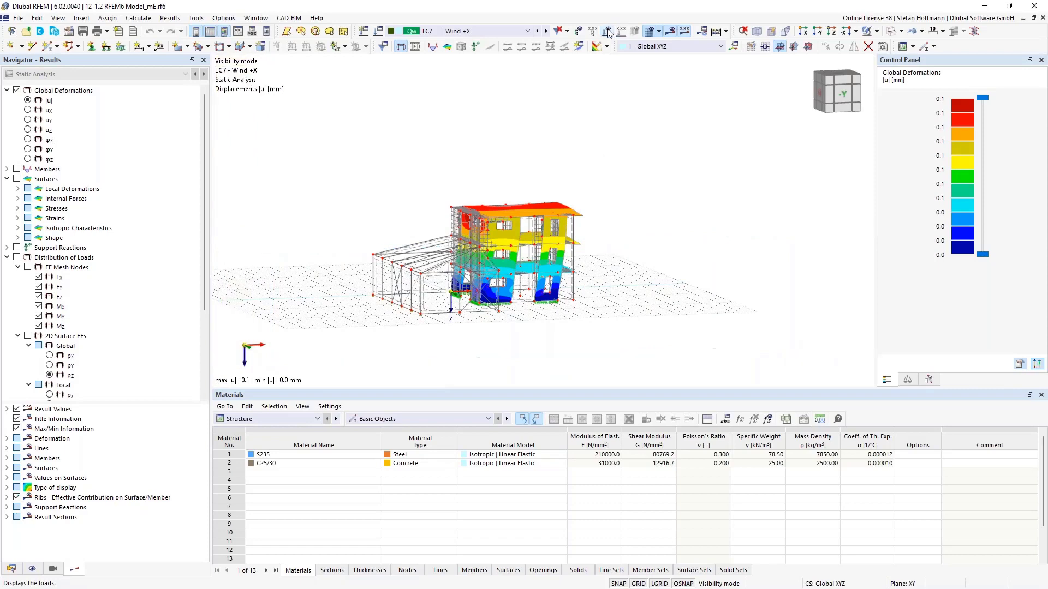
middle_click_drag(482, 239, 524, 256, "ctrl")
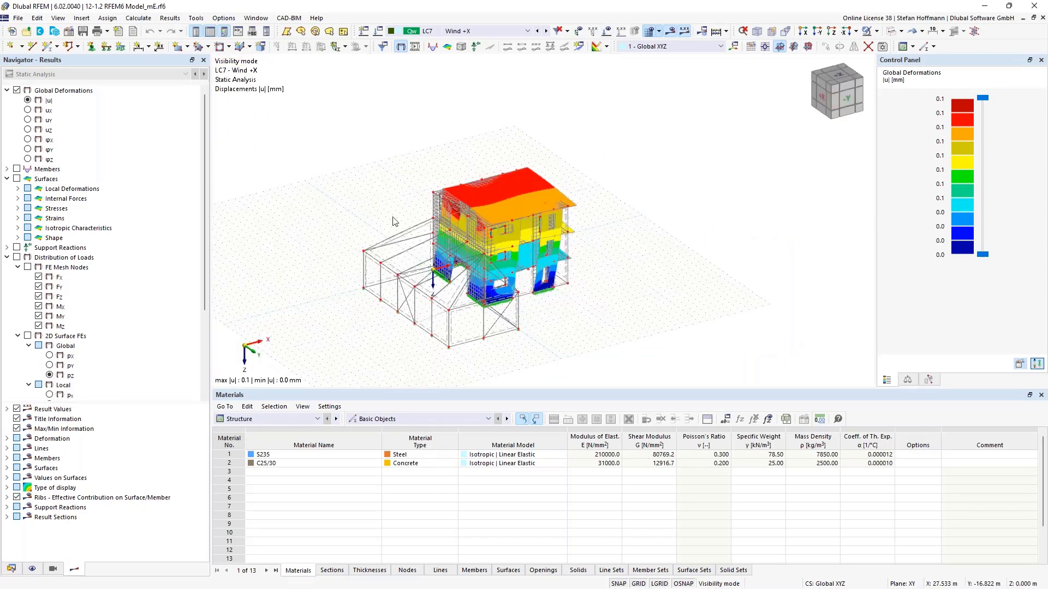
Step: Display the load distribution from RWIND as local pz on the building surfaces for LC7
scroll(98, 262, "down", 4)
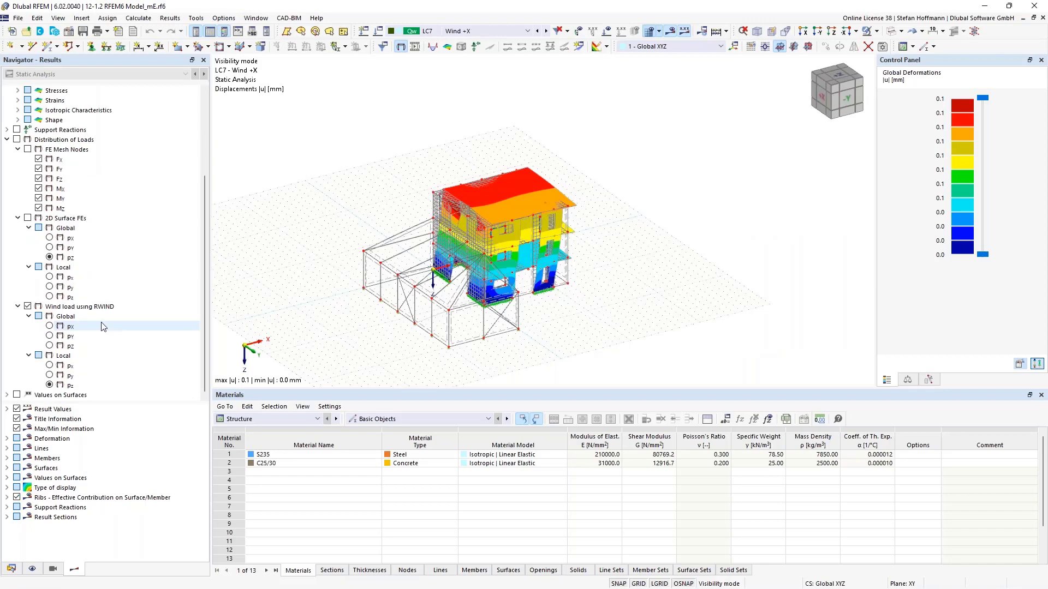
left_click(17, 140)
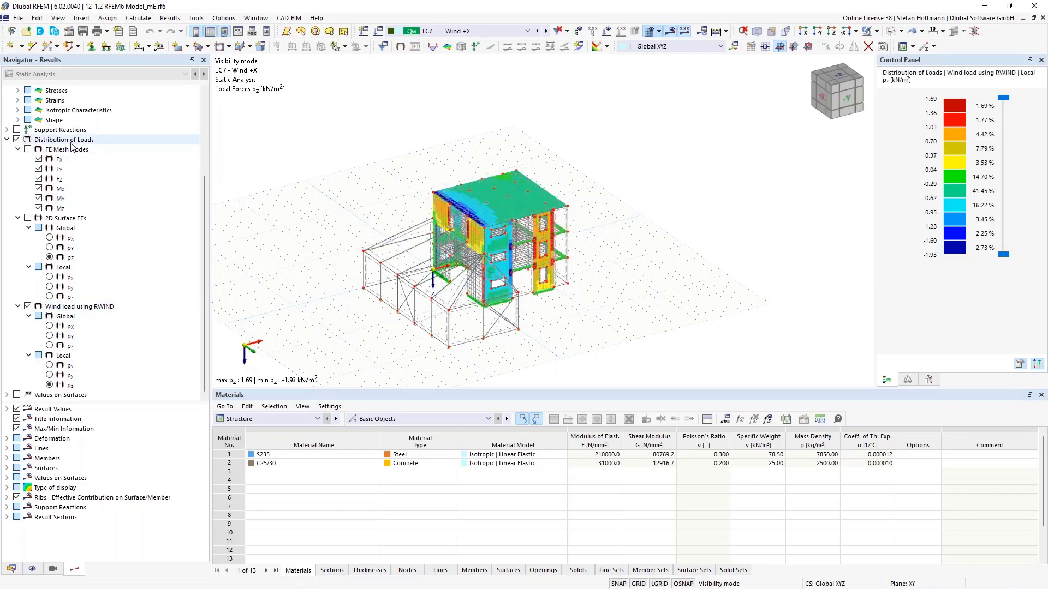
middle_click_drag(551, 199, 560, 219, "ctrl")
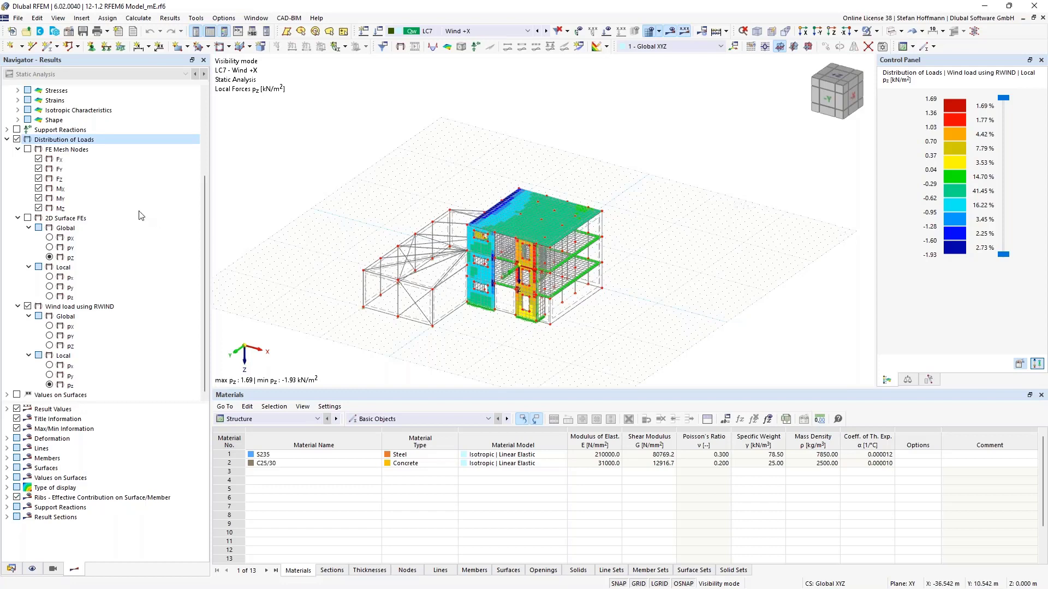
Step: Cancel the visibility mode to display all objects of the model
scroll(144, 213, "up", 4)
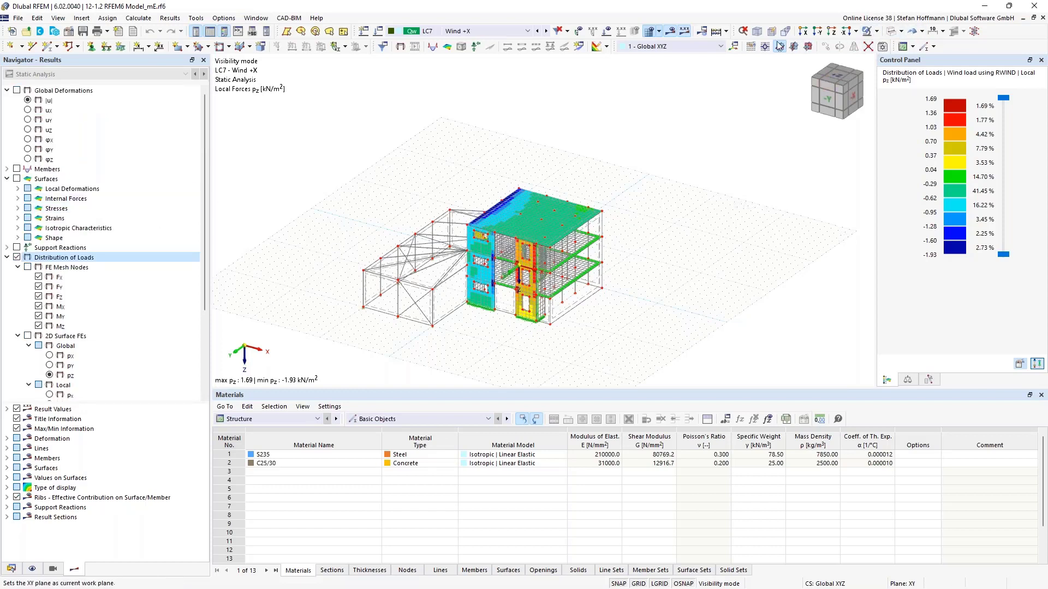
left_click(875, 31)
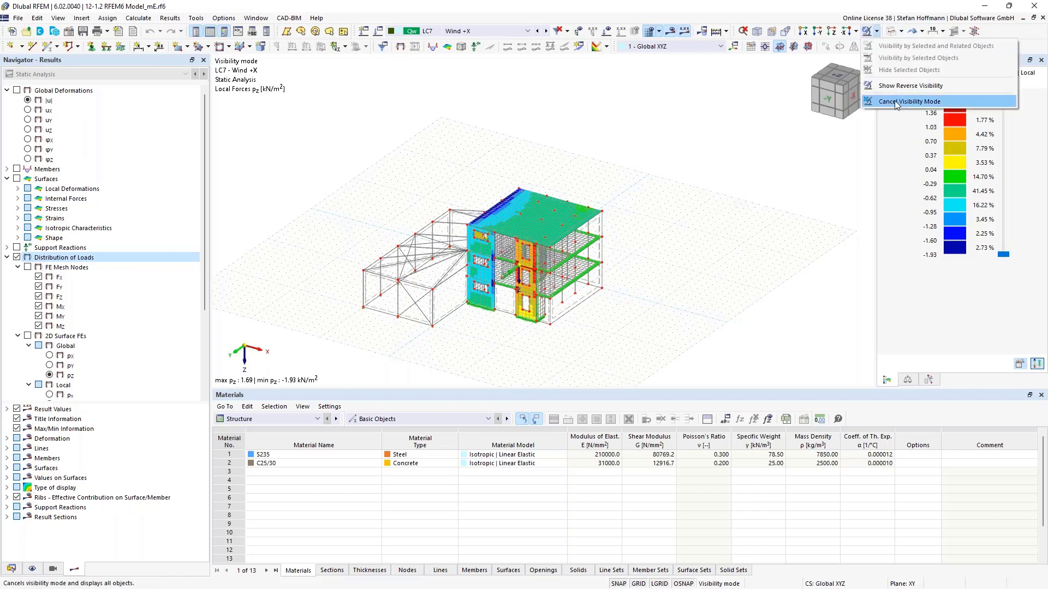
left_click(909, 102)
Step: Display the global deformations |u| of the whole model for LC7, and examine the edge member of the annex roof up close
left_click(7, 169)
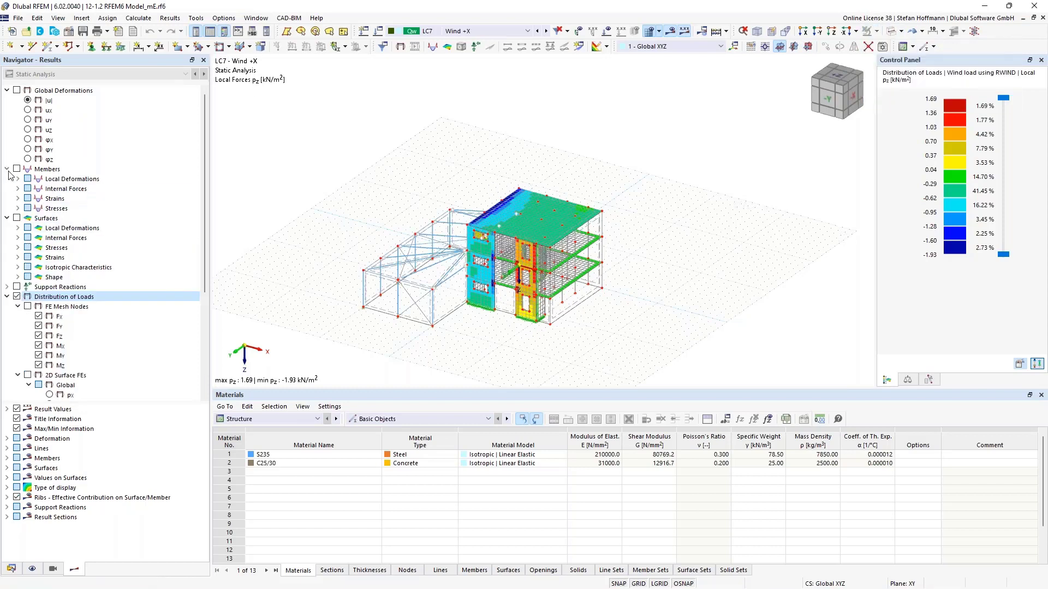
left_click(27, 99)
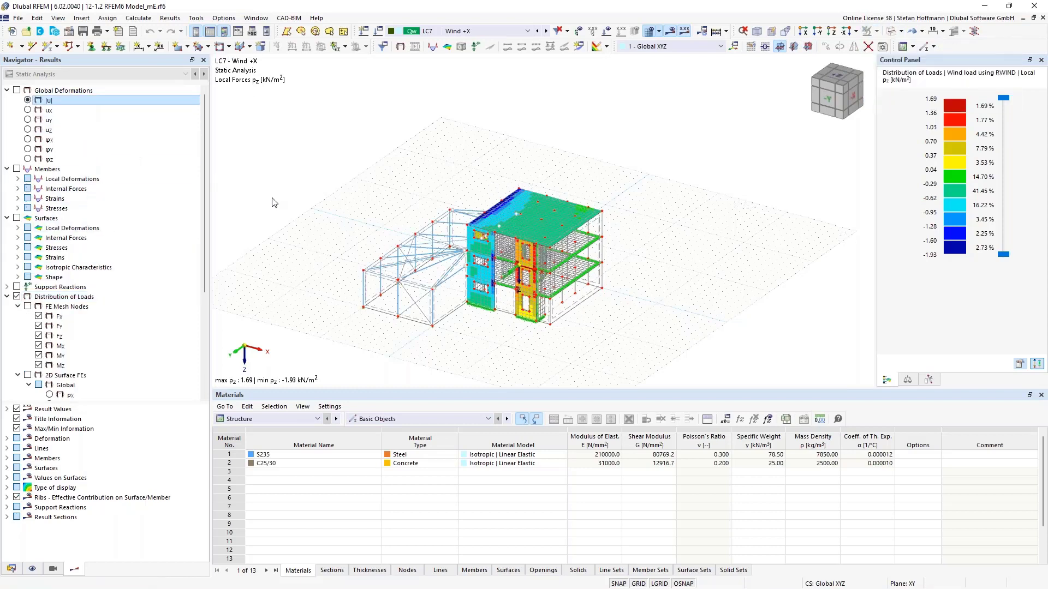
middle_click_drag(297, 234, 407, 285, "ctrl")
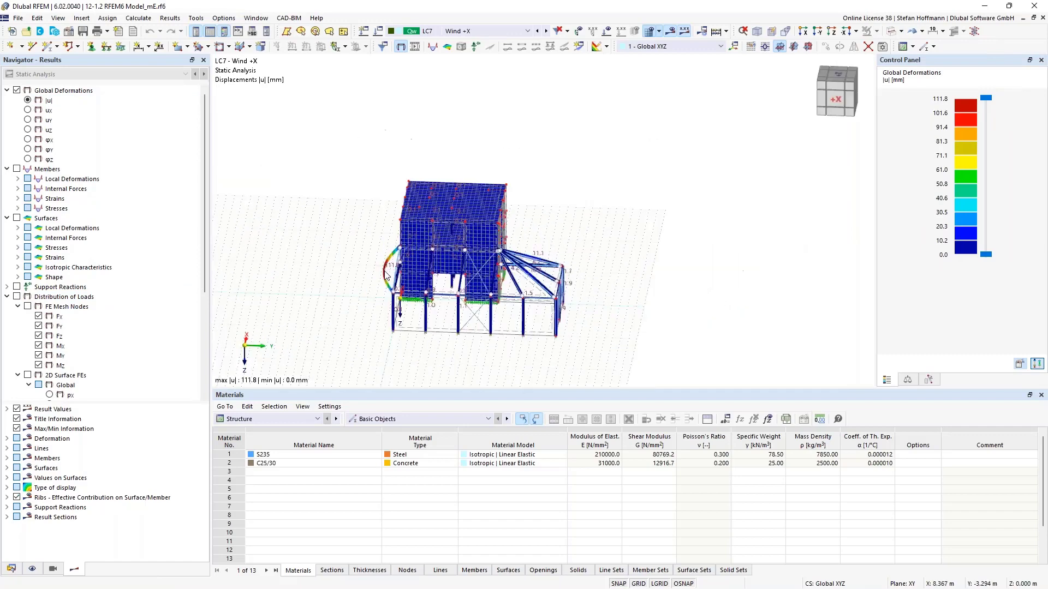
scroll(407, 285, "up", 6)
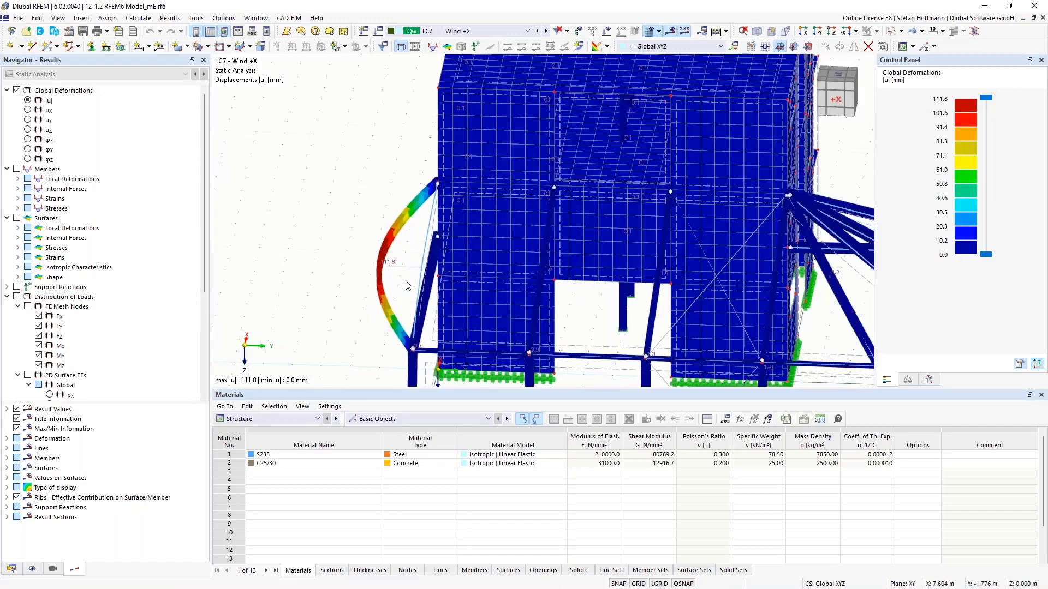
scroll(406, 285, "down", 5)
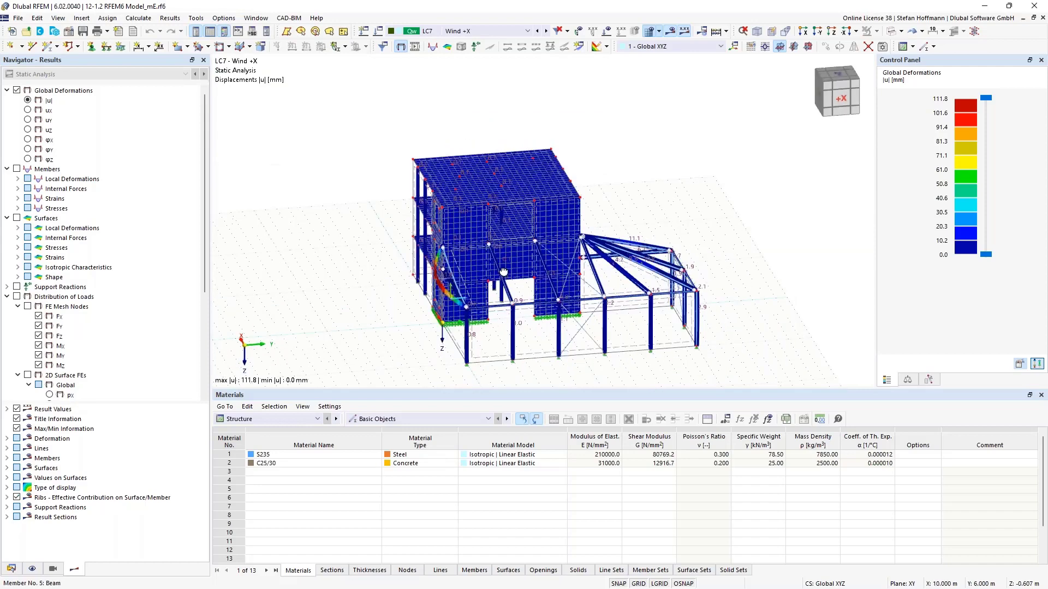
middle_click_drag(503, 271, 551, 275, "ctrl")
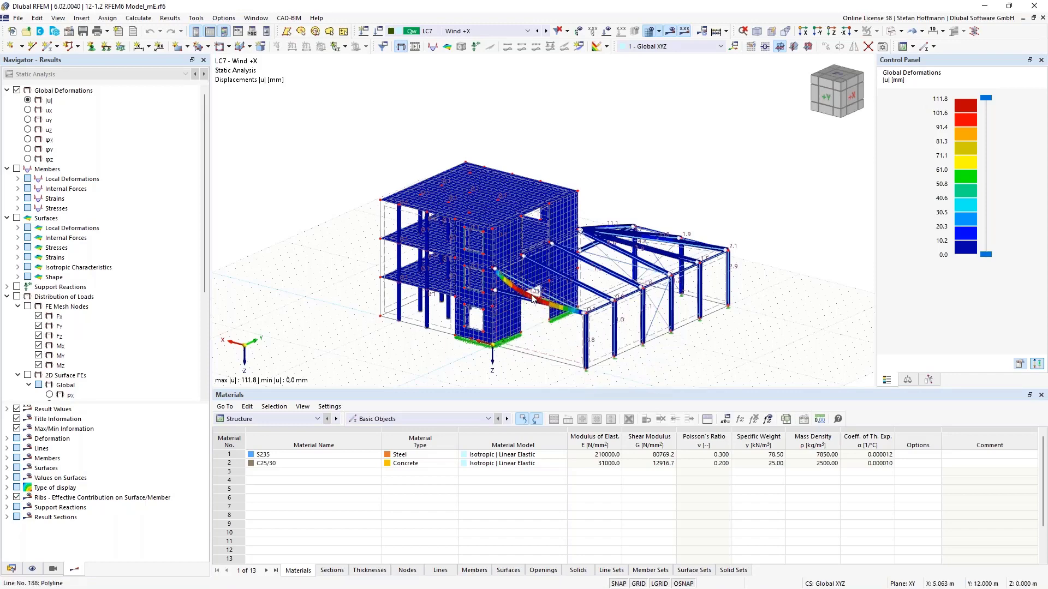
Step: Display the member shear forces Vz, and examine the diagrams on the annex columns in the -Y and isometric views
left_click(18, 238)
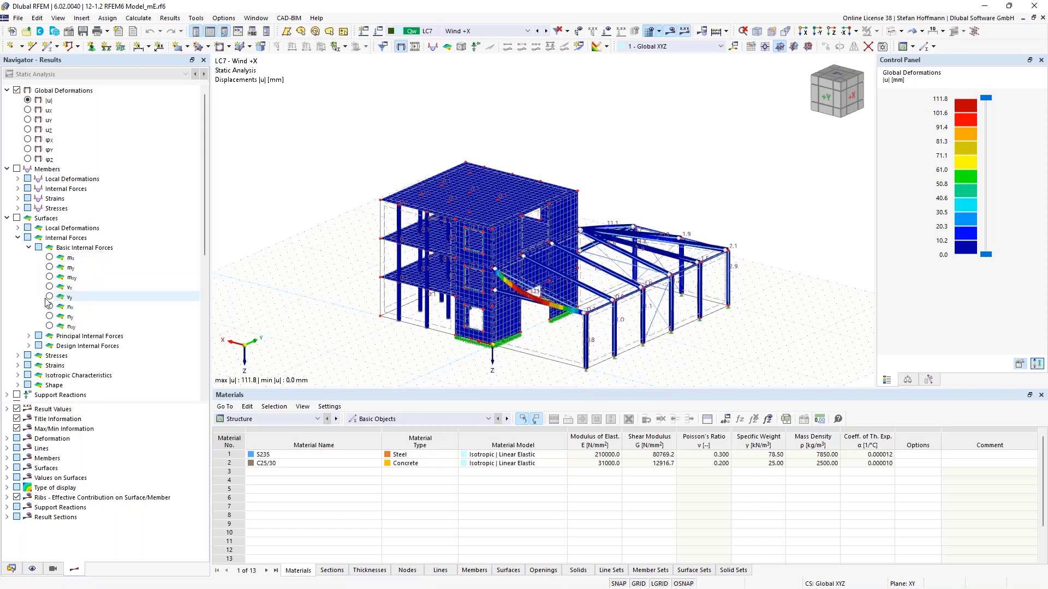
left_click(20, 189)
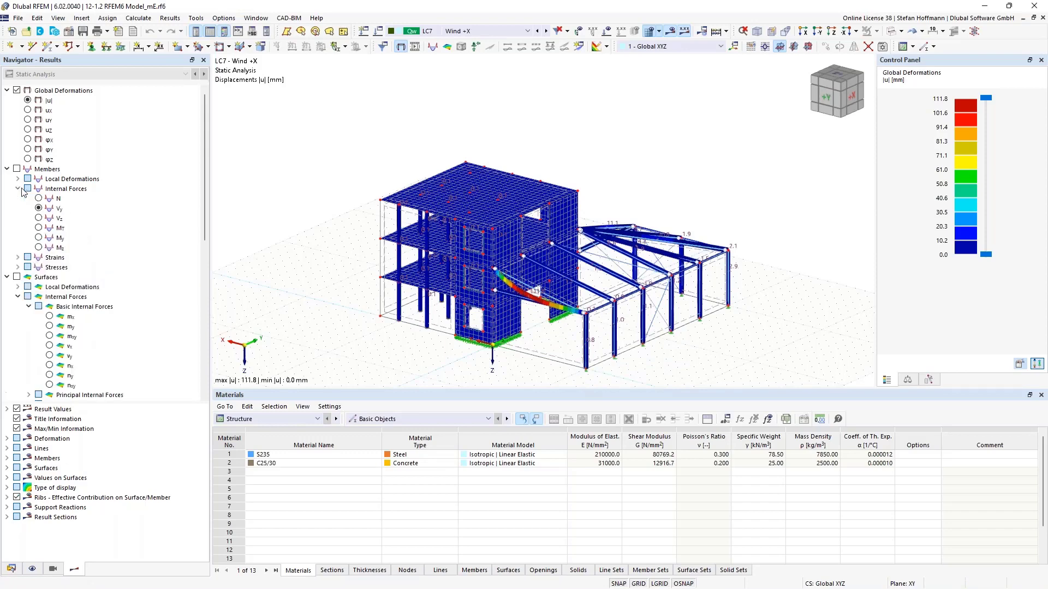
left_click(39, 217)
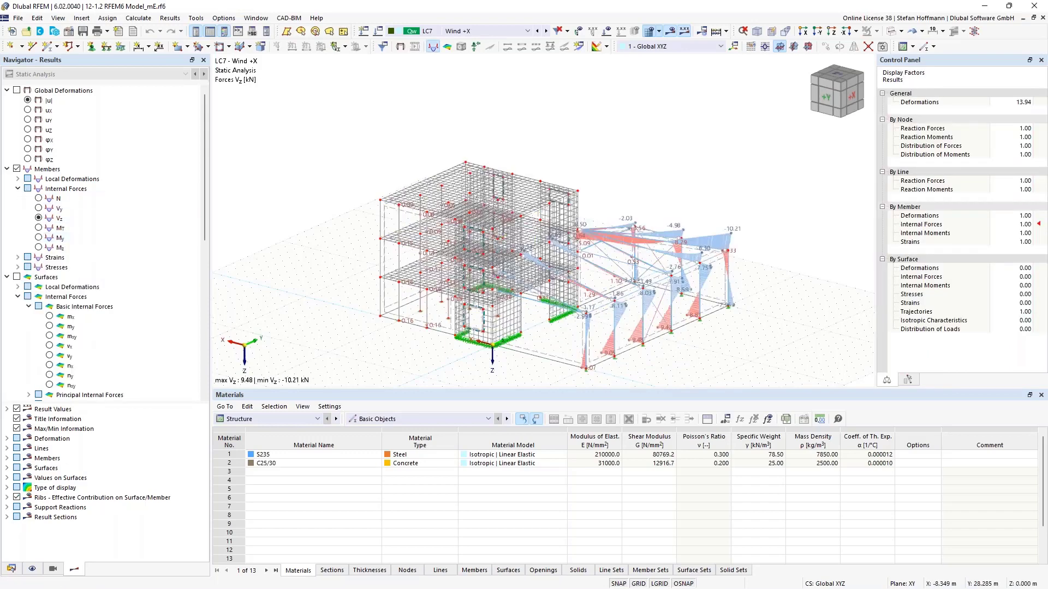
key("ctrl+2")
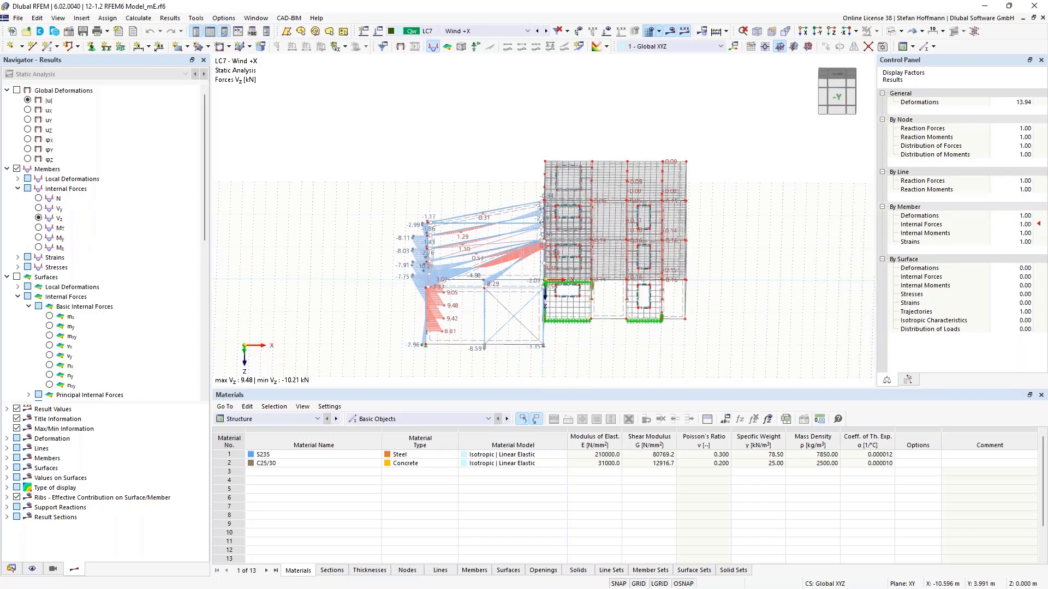
key("ctrl+4")
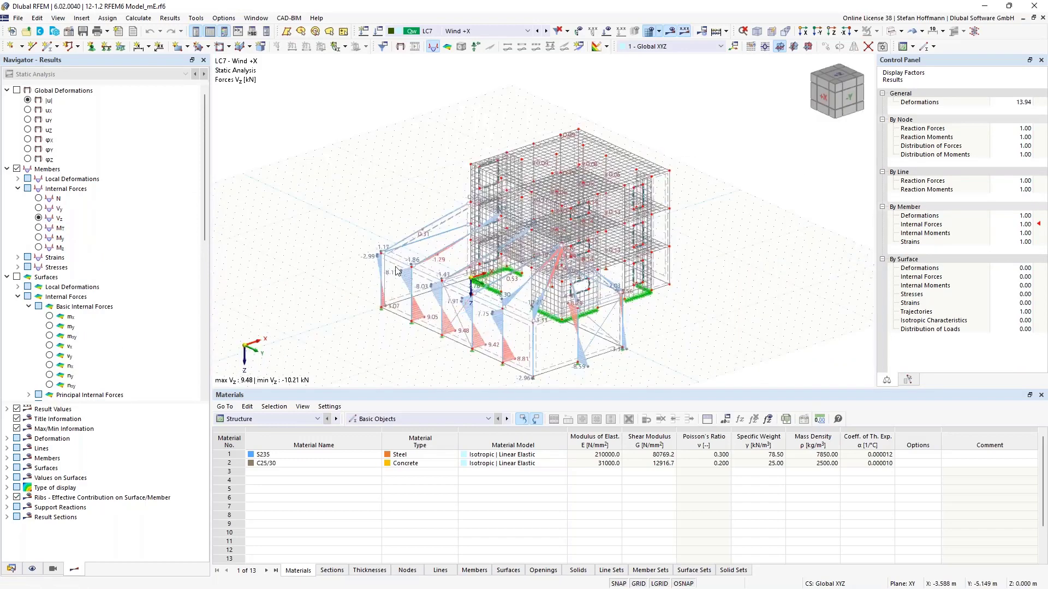
scroll(449, 326, "up", 4)
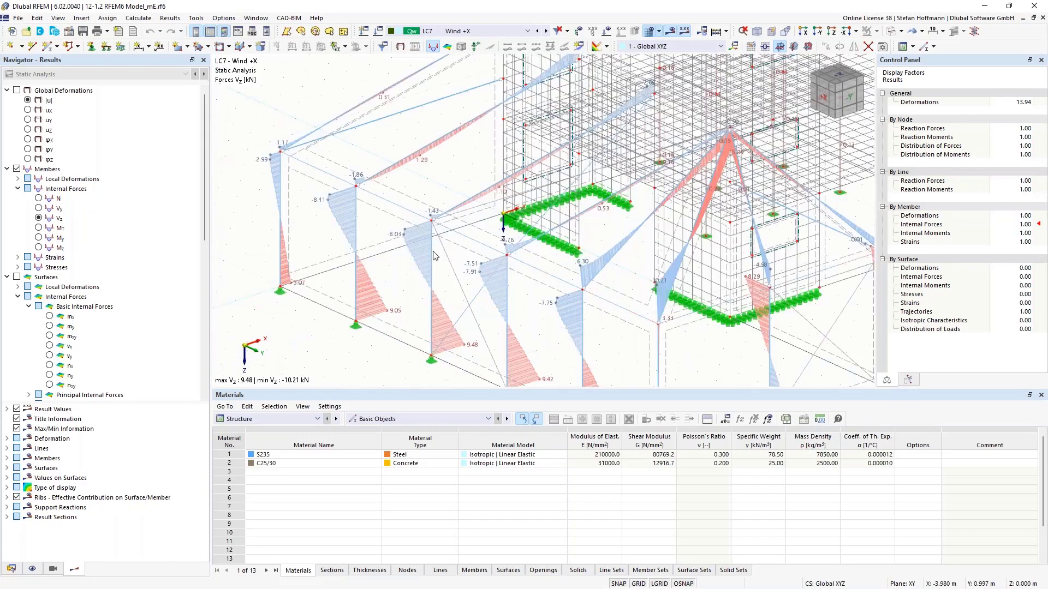
scroll(453, 275, "down", 4)
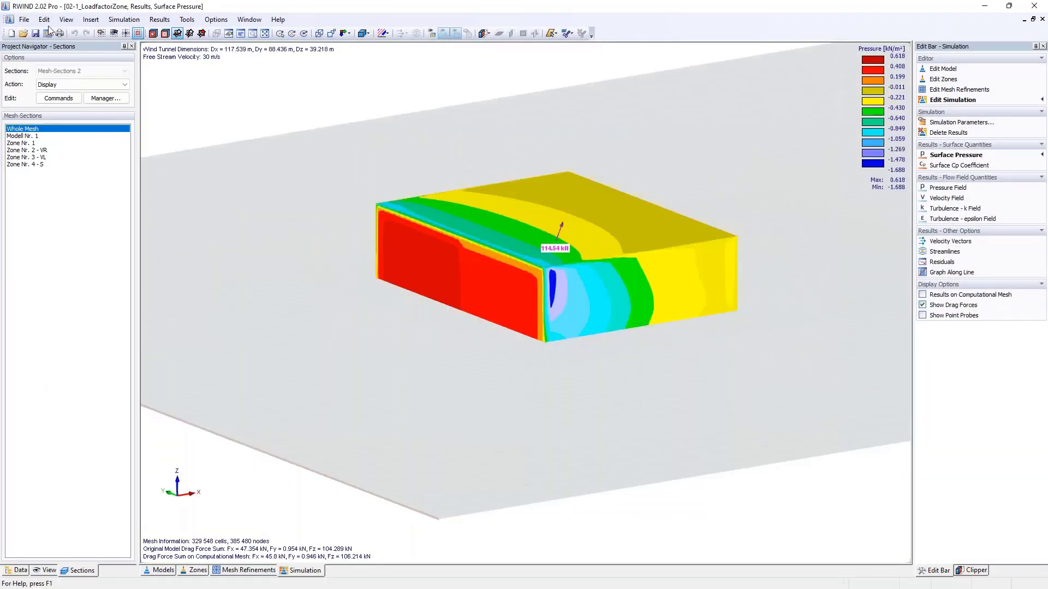
Step: Switch to RWIND, look through the file printing options for the surface pressure results, and return to the RFEM model
left_click(24, 20)
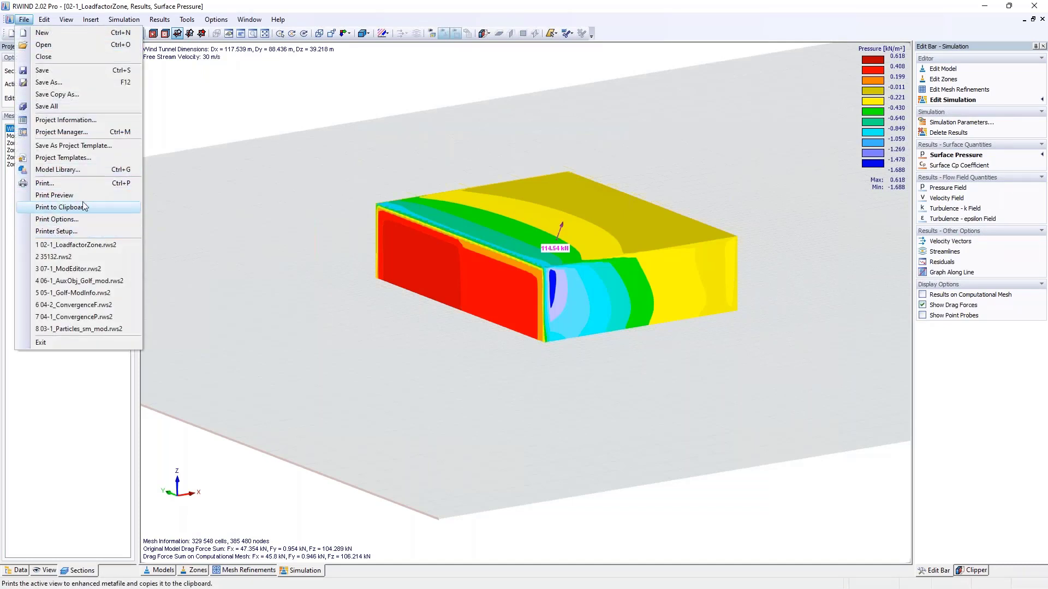
left_click(293, 134)
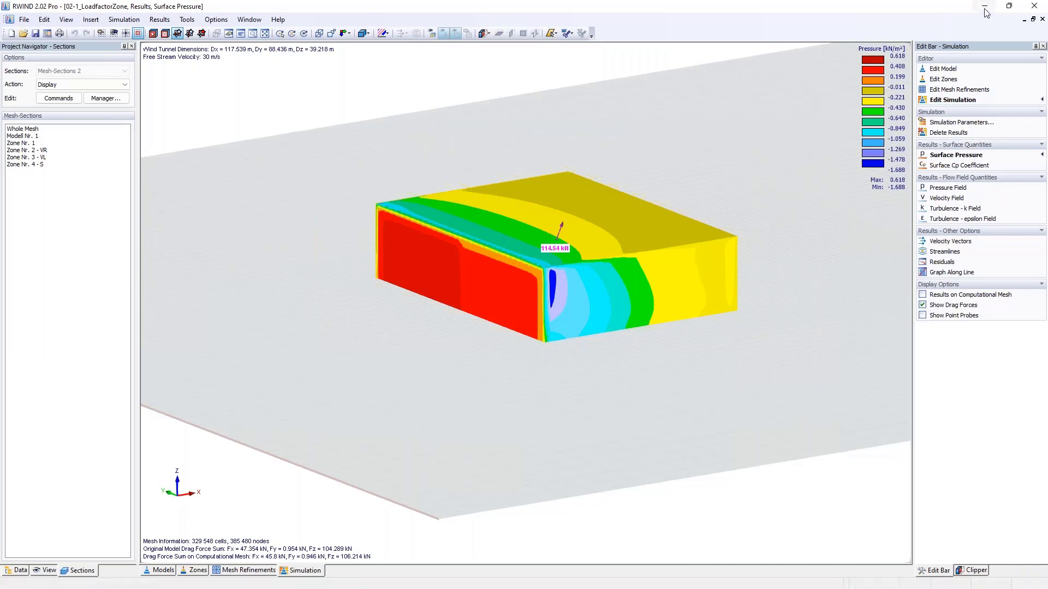
mouse_move(554, 211)
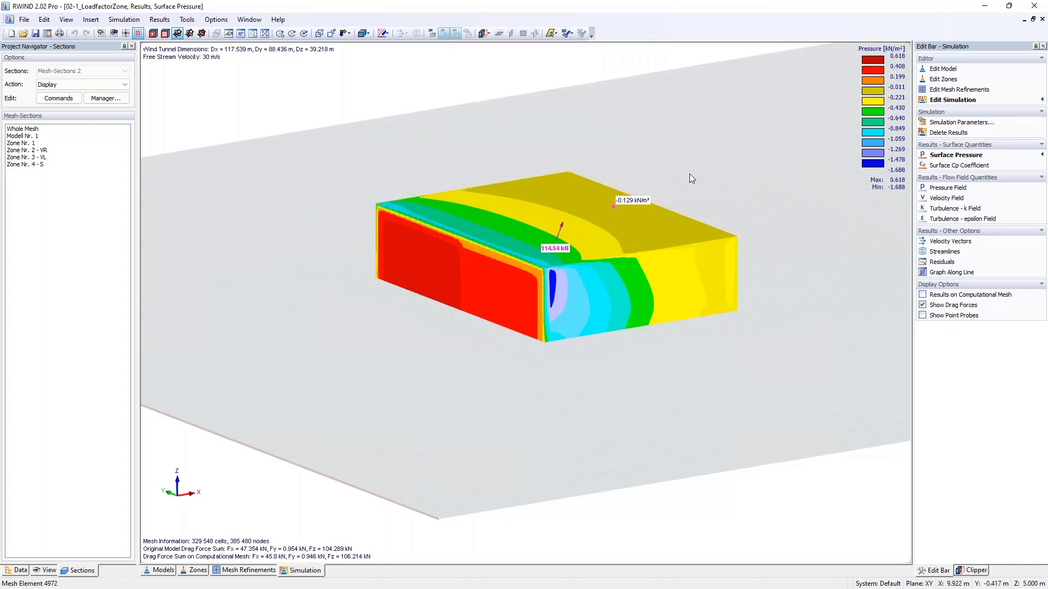
left_click(984, 5)
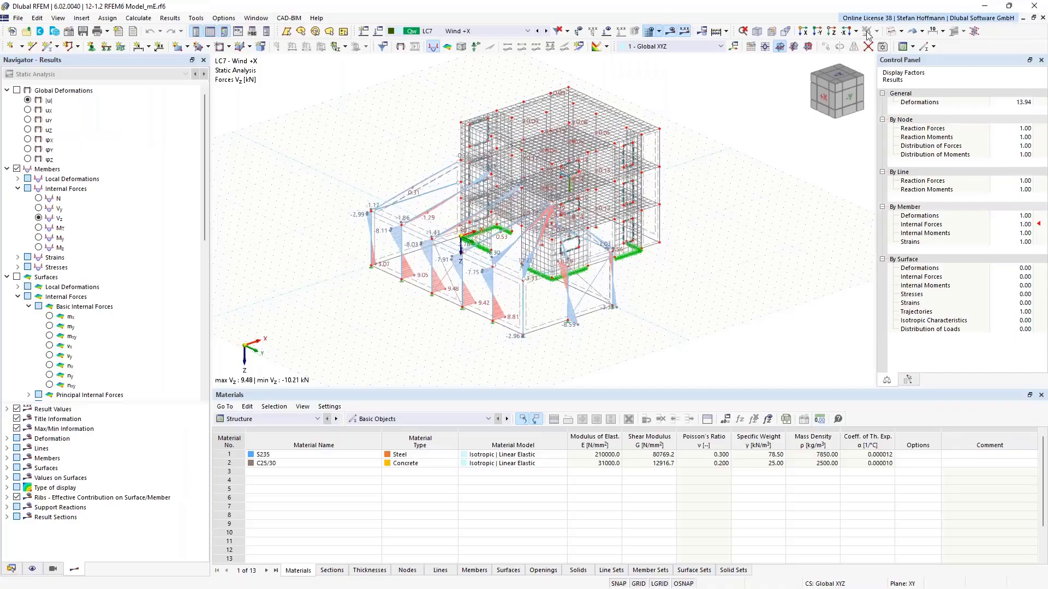